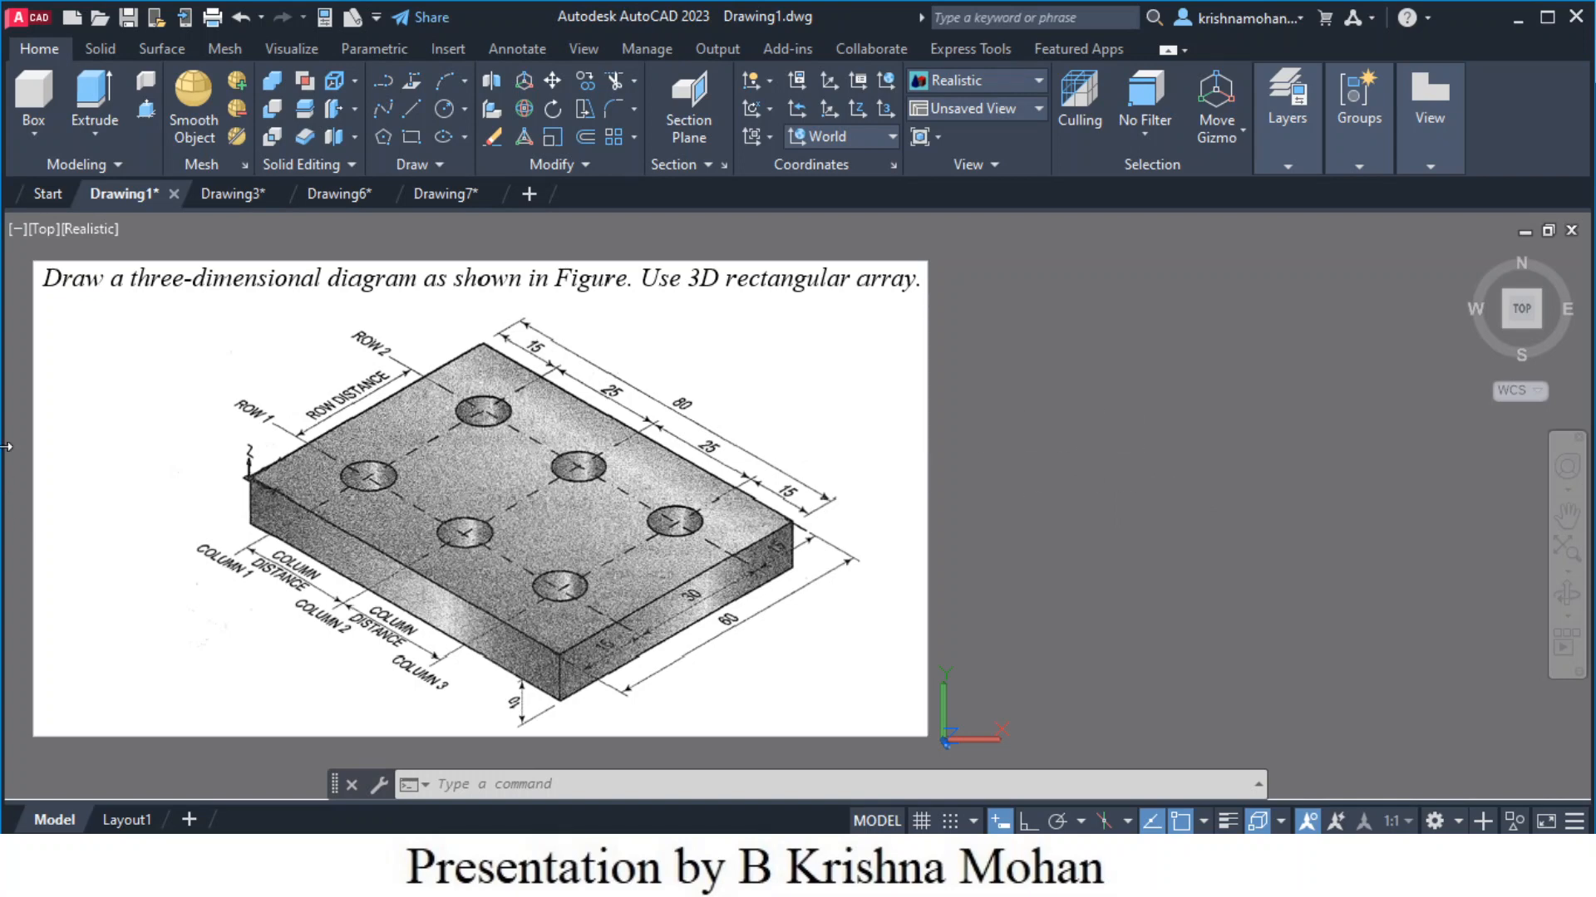
pyautogui.click(1287, 100)
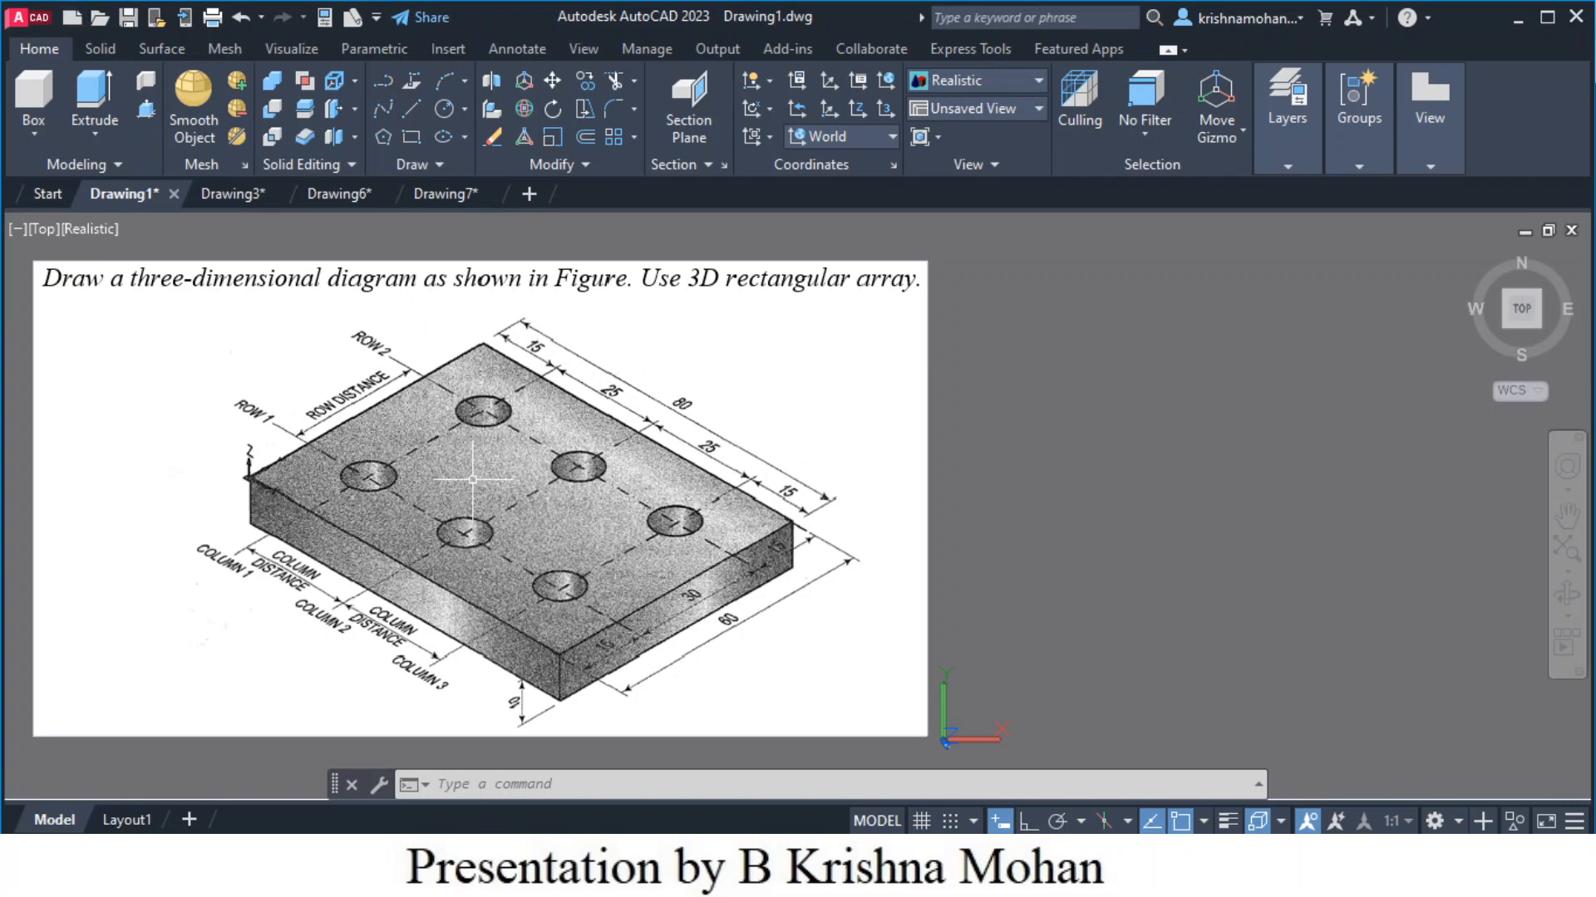
pyautogui.click(73, 27)
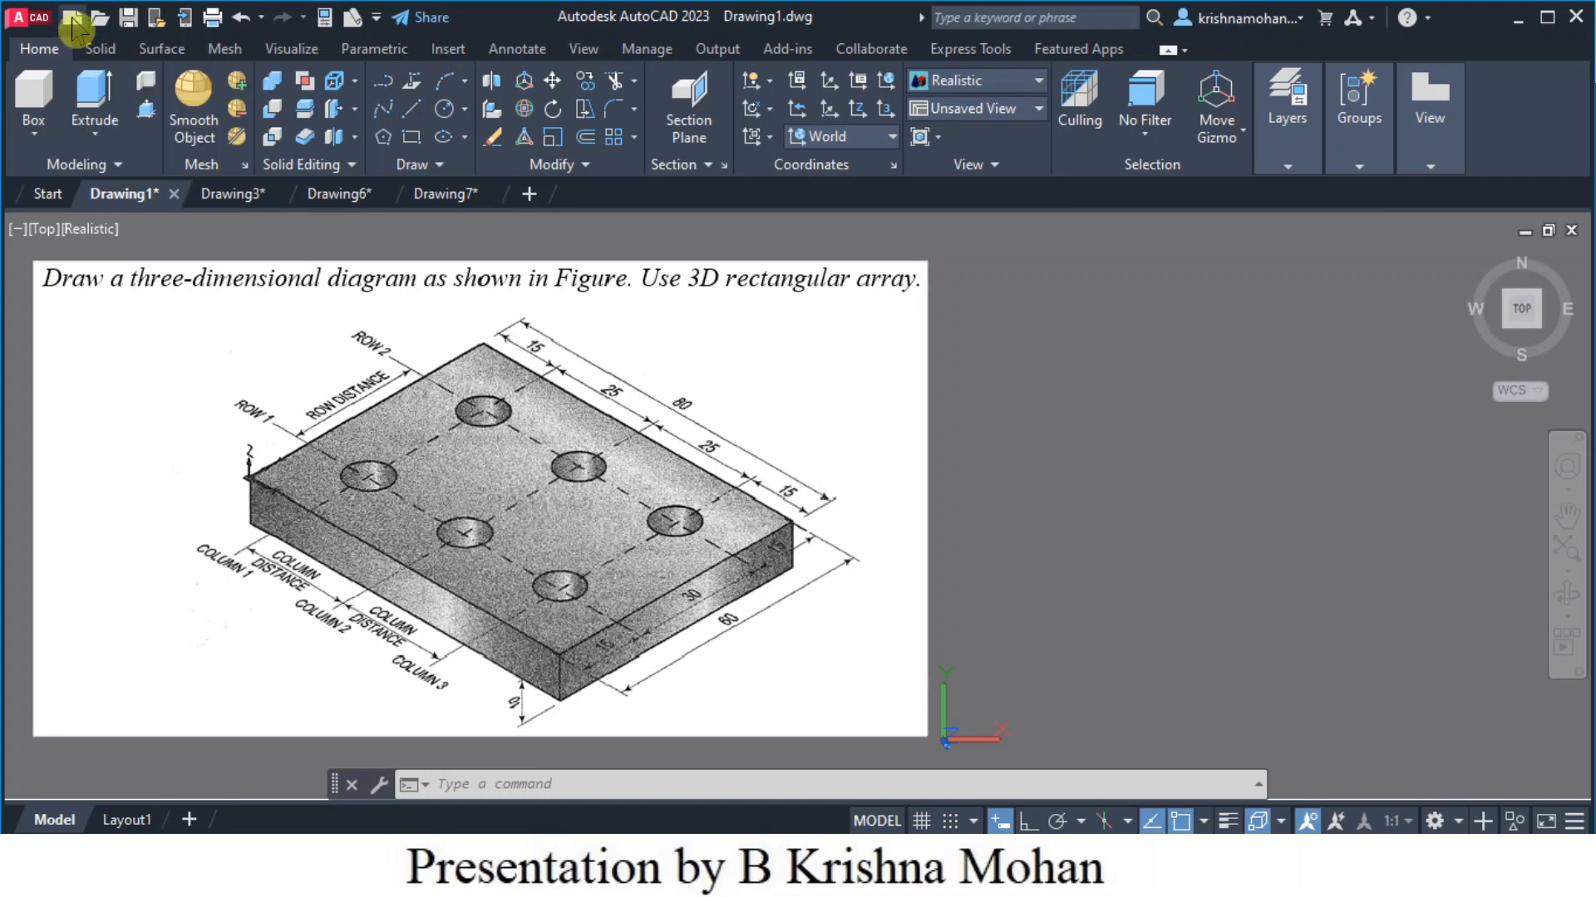
pyautogui.click(73, 27)
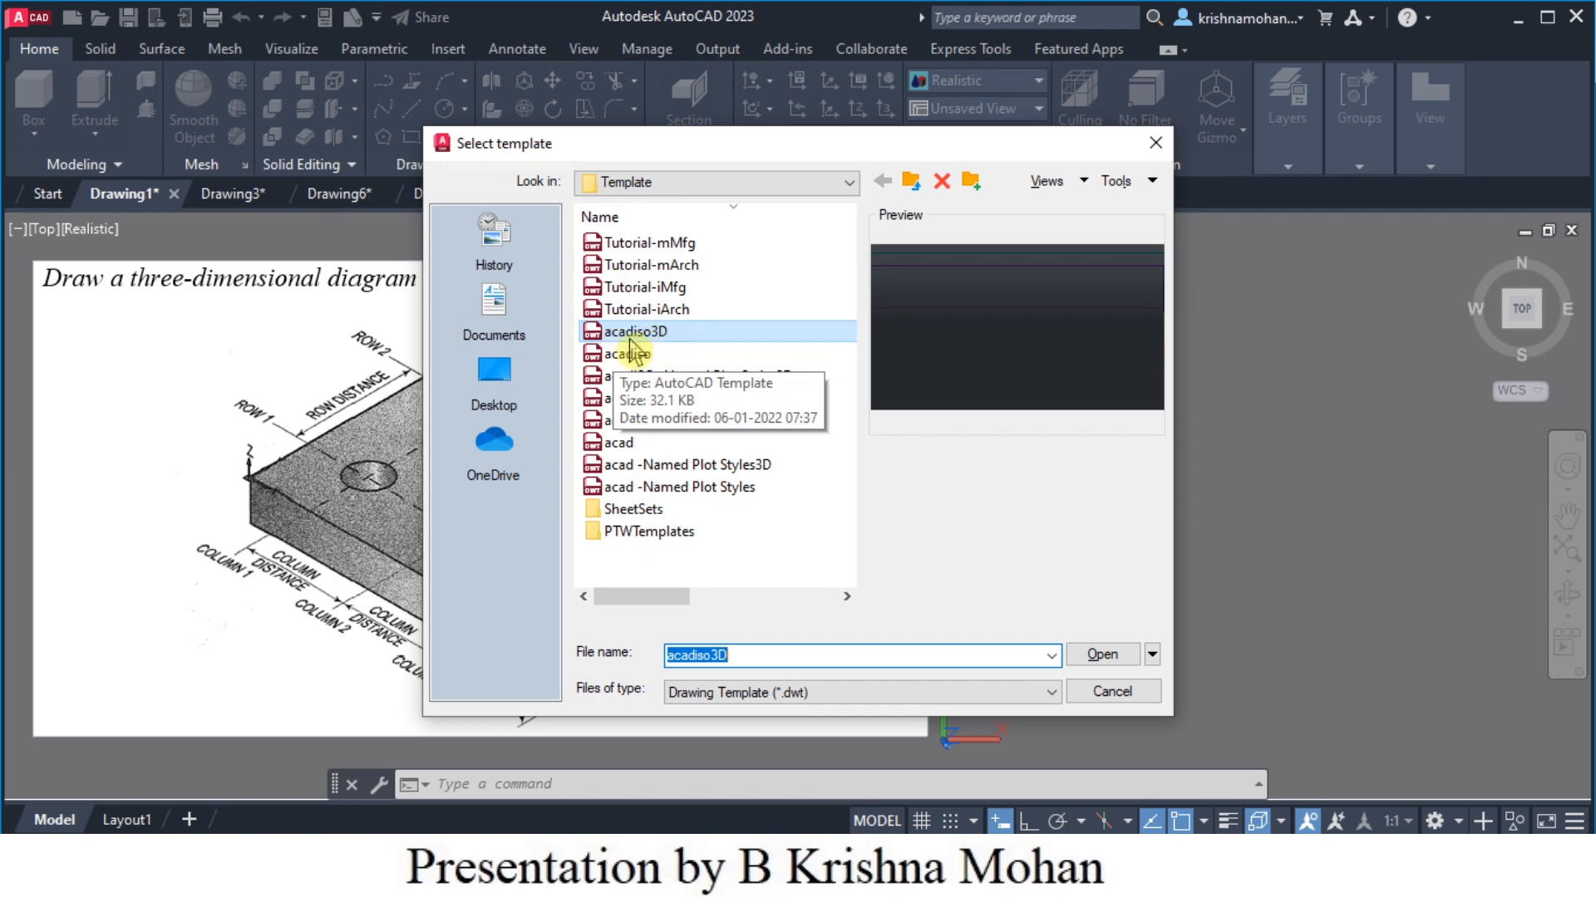
pyautogui.click(1102, 657)
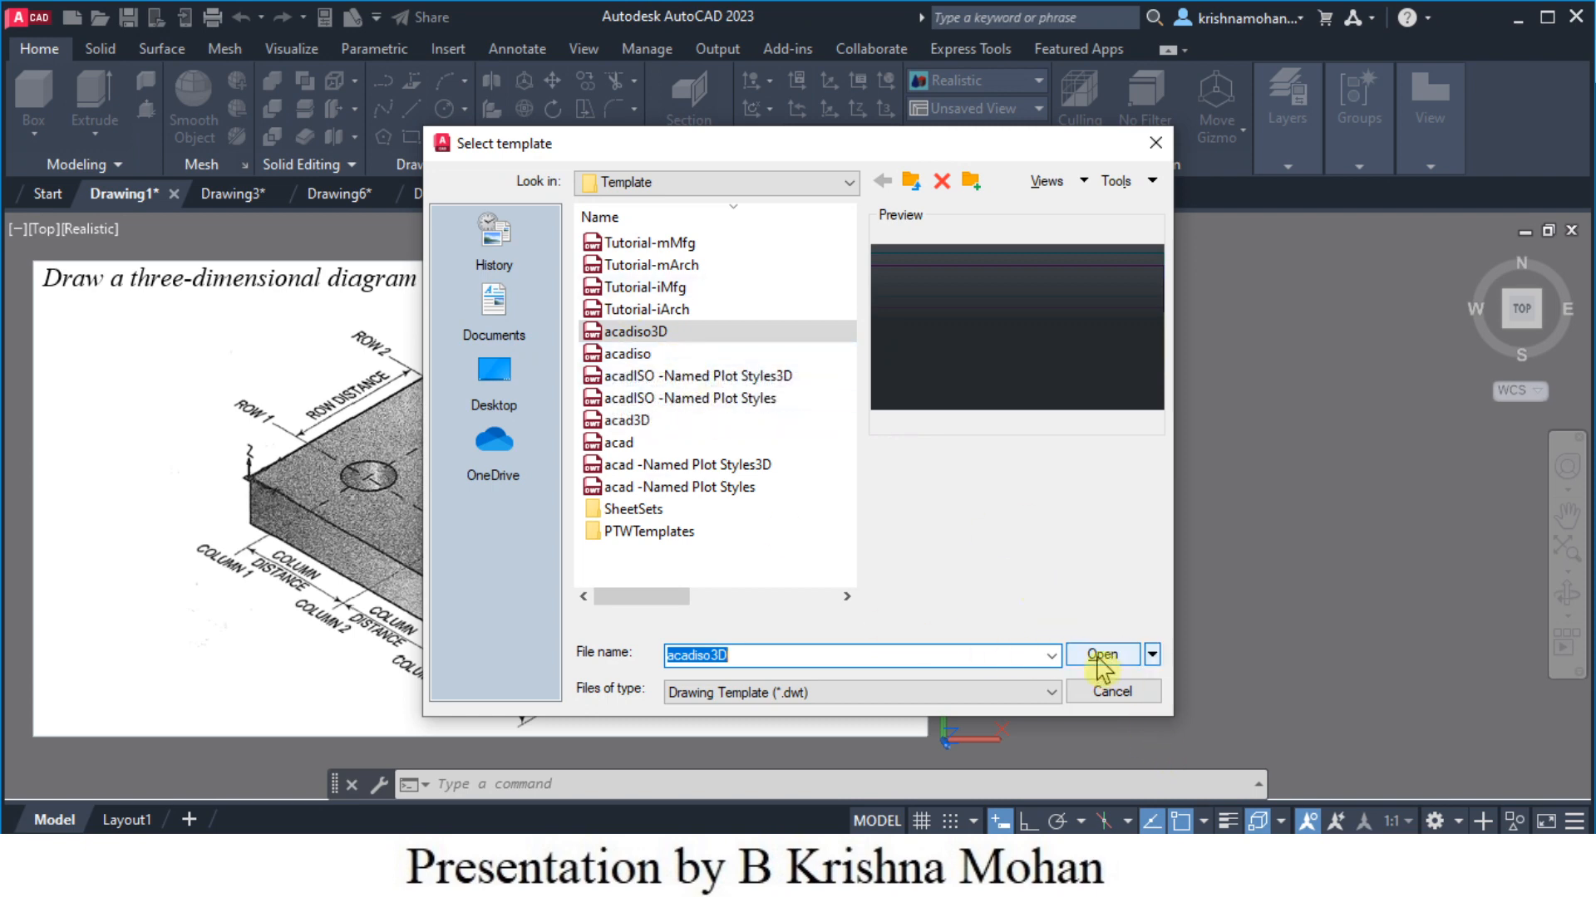
pyautogui.click(1115, 700)
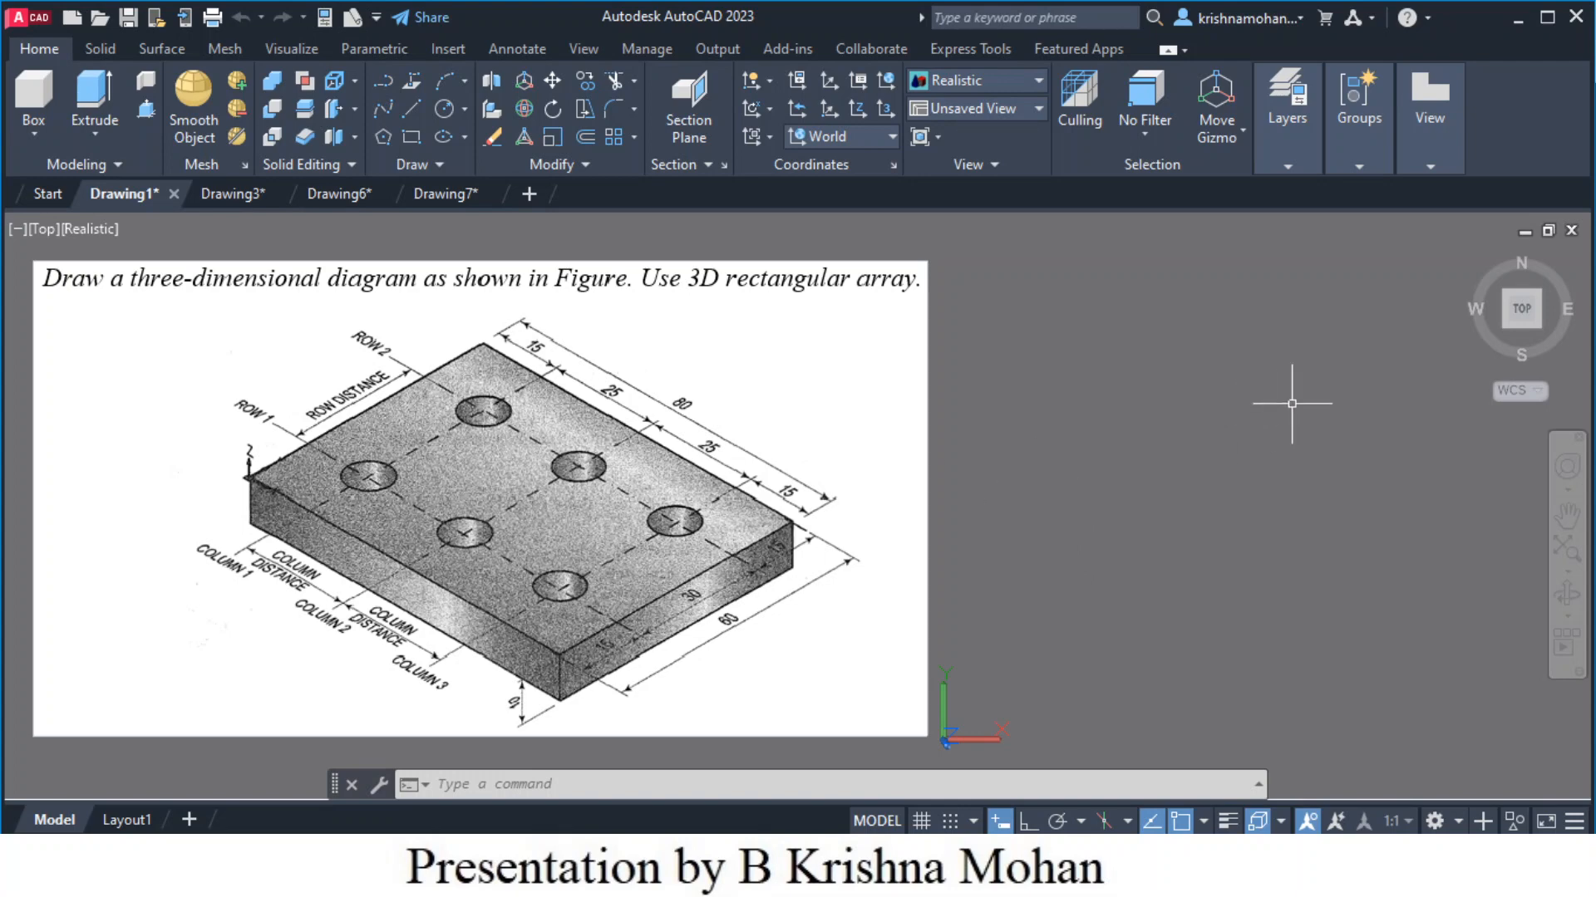
# Switch the model to a southwest isometric view with empty space beside the reference image, and turn on the drawing grid
pyautogui.click(1471, 259)
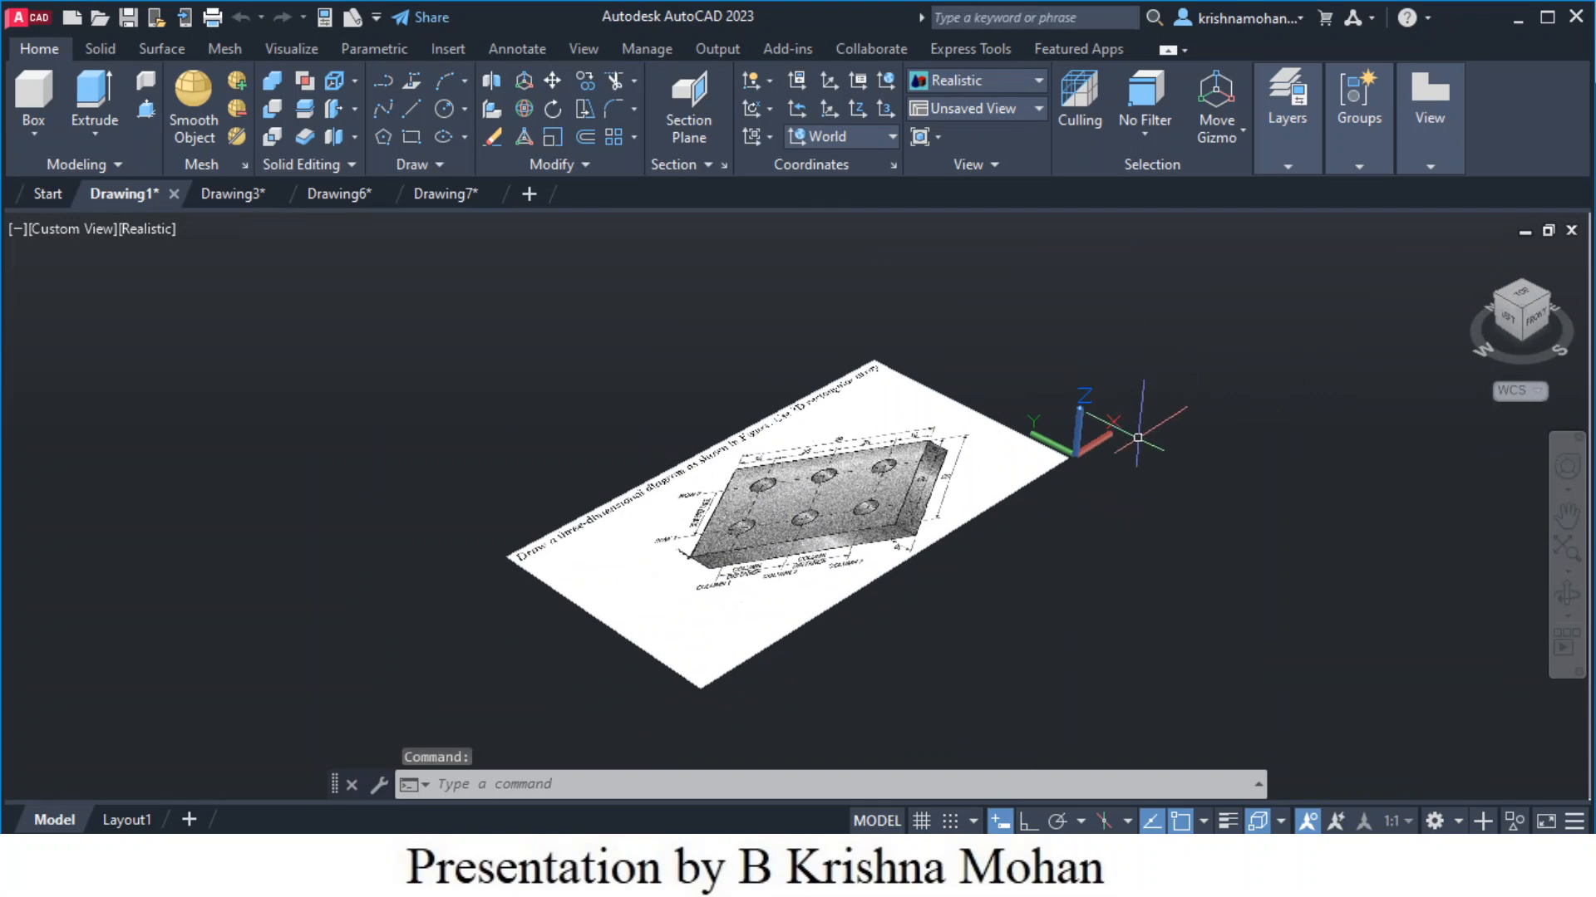
pyautogui.moveTo(1186, 521); pyautogui.dragTo(840, 666, button='middle')
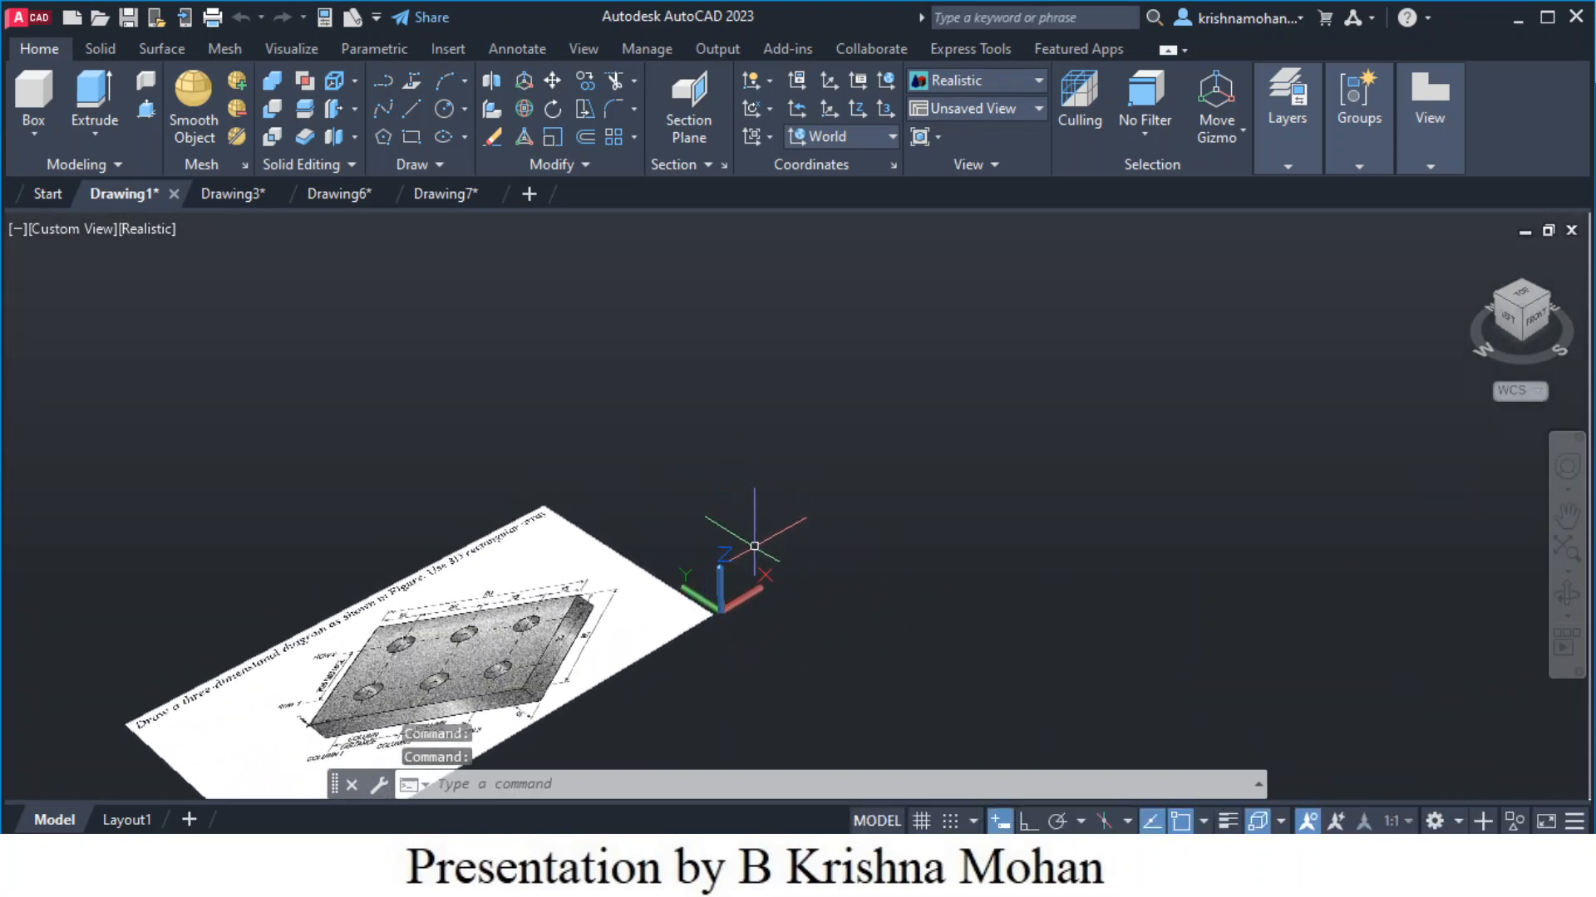
pyautogui.moveTo(846, 517); pyautogui.dragTo(820, 570, button='middle')
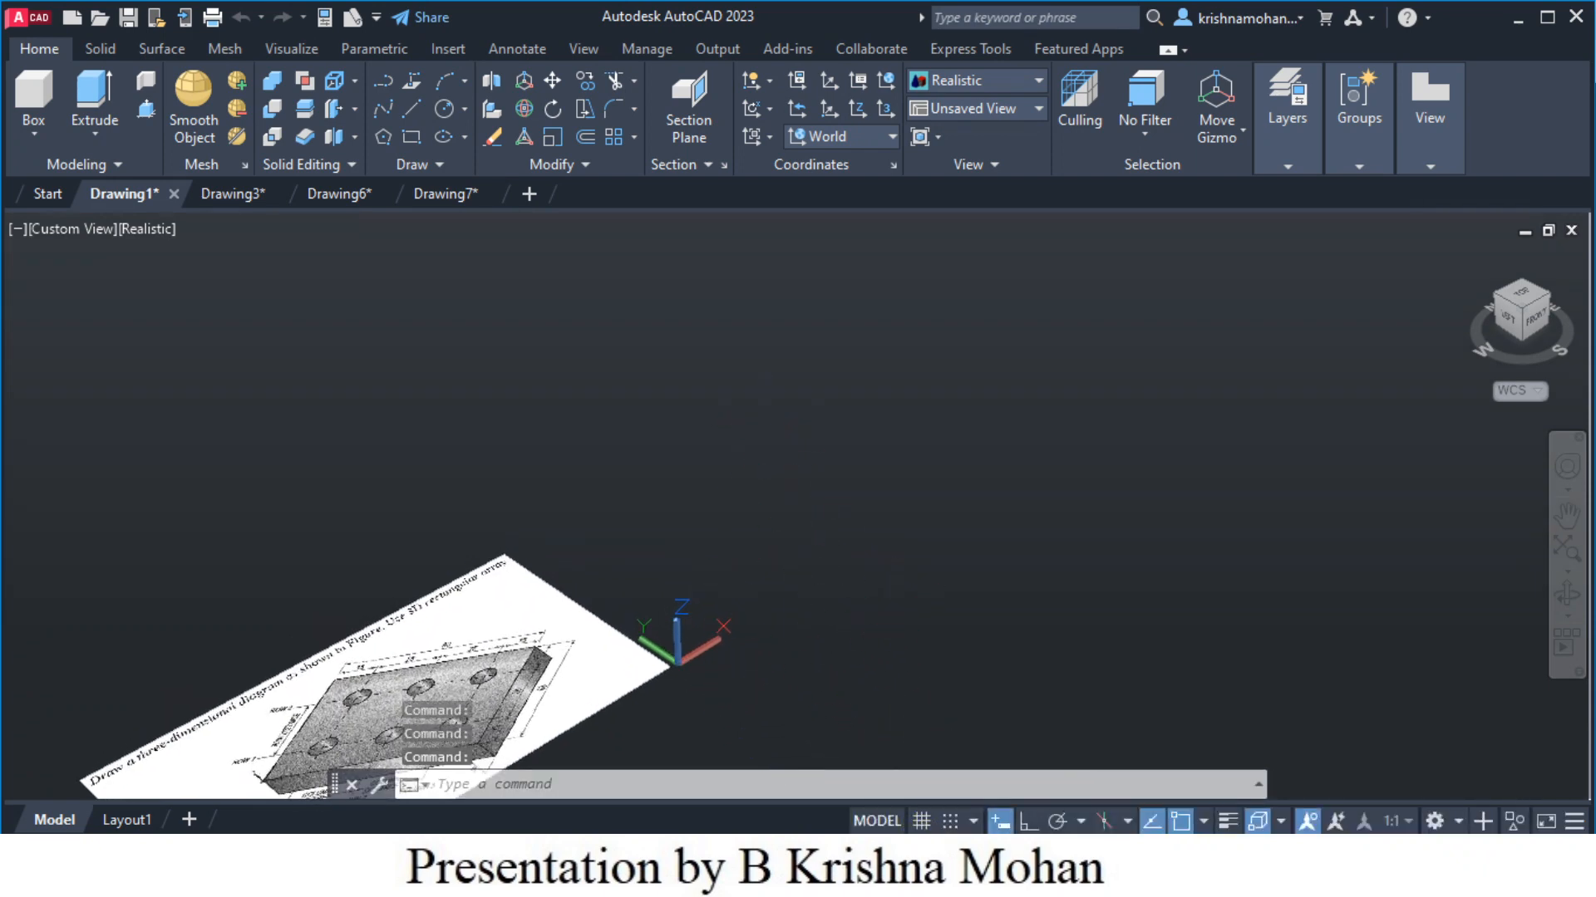
pyautogui.moveTo(890, 633); pyautogui.dragTo(782, 693, button='middle')
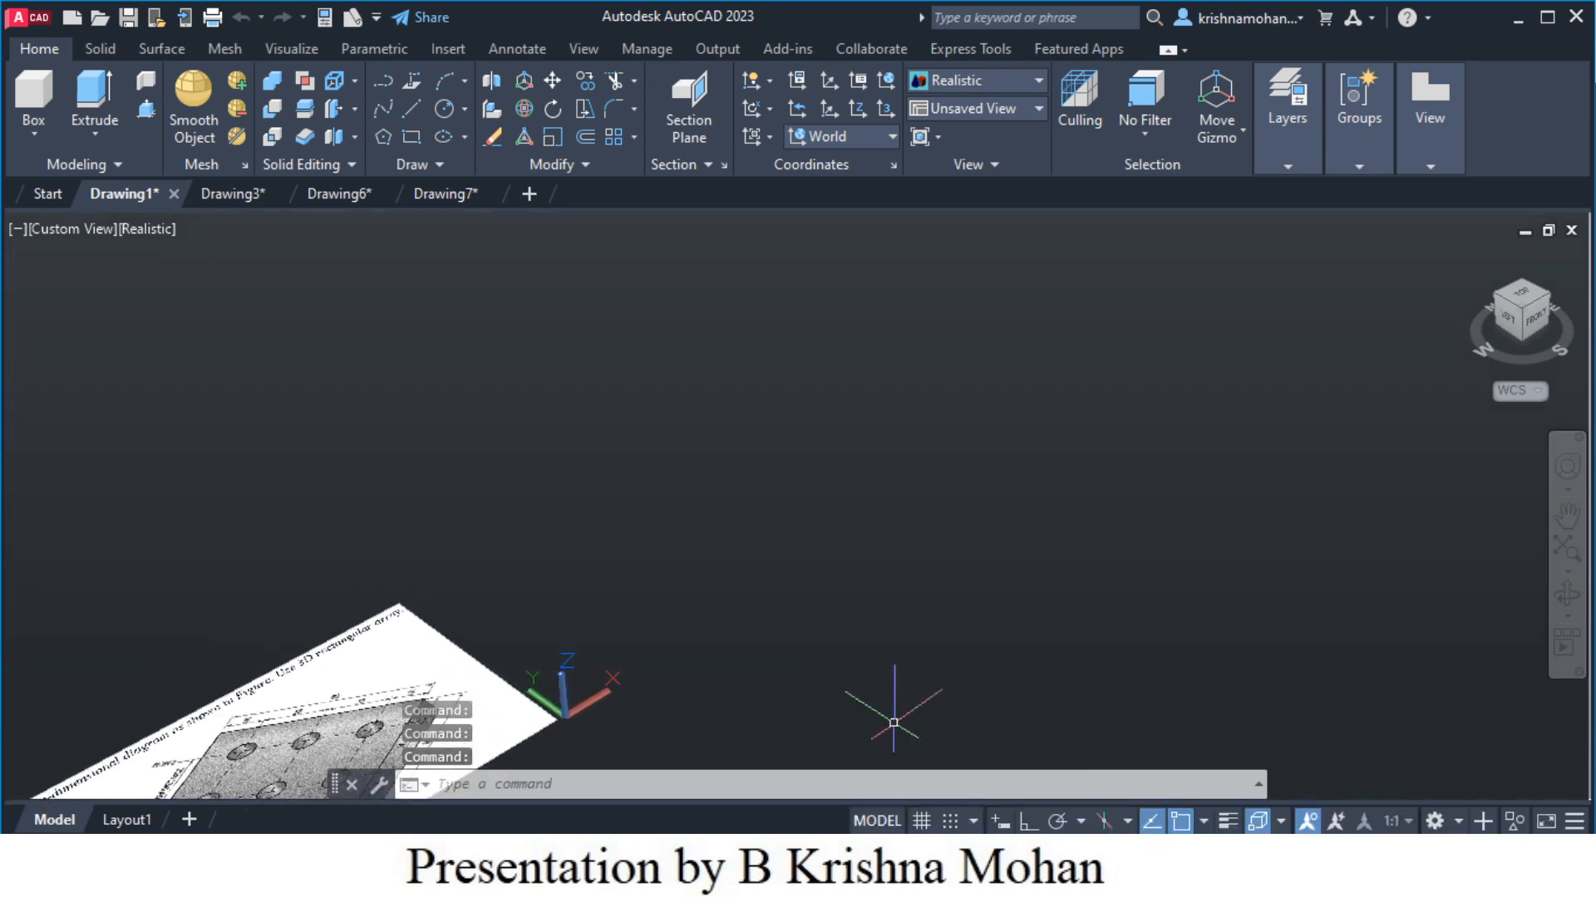
pyautogui.click(921, 821)
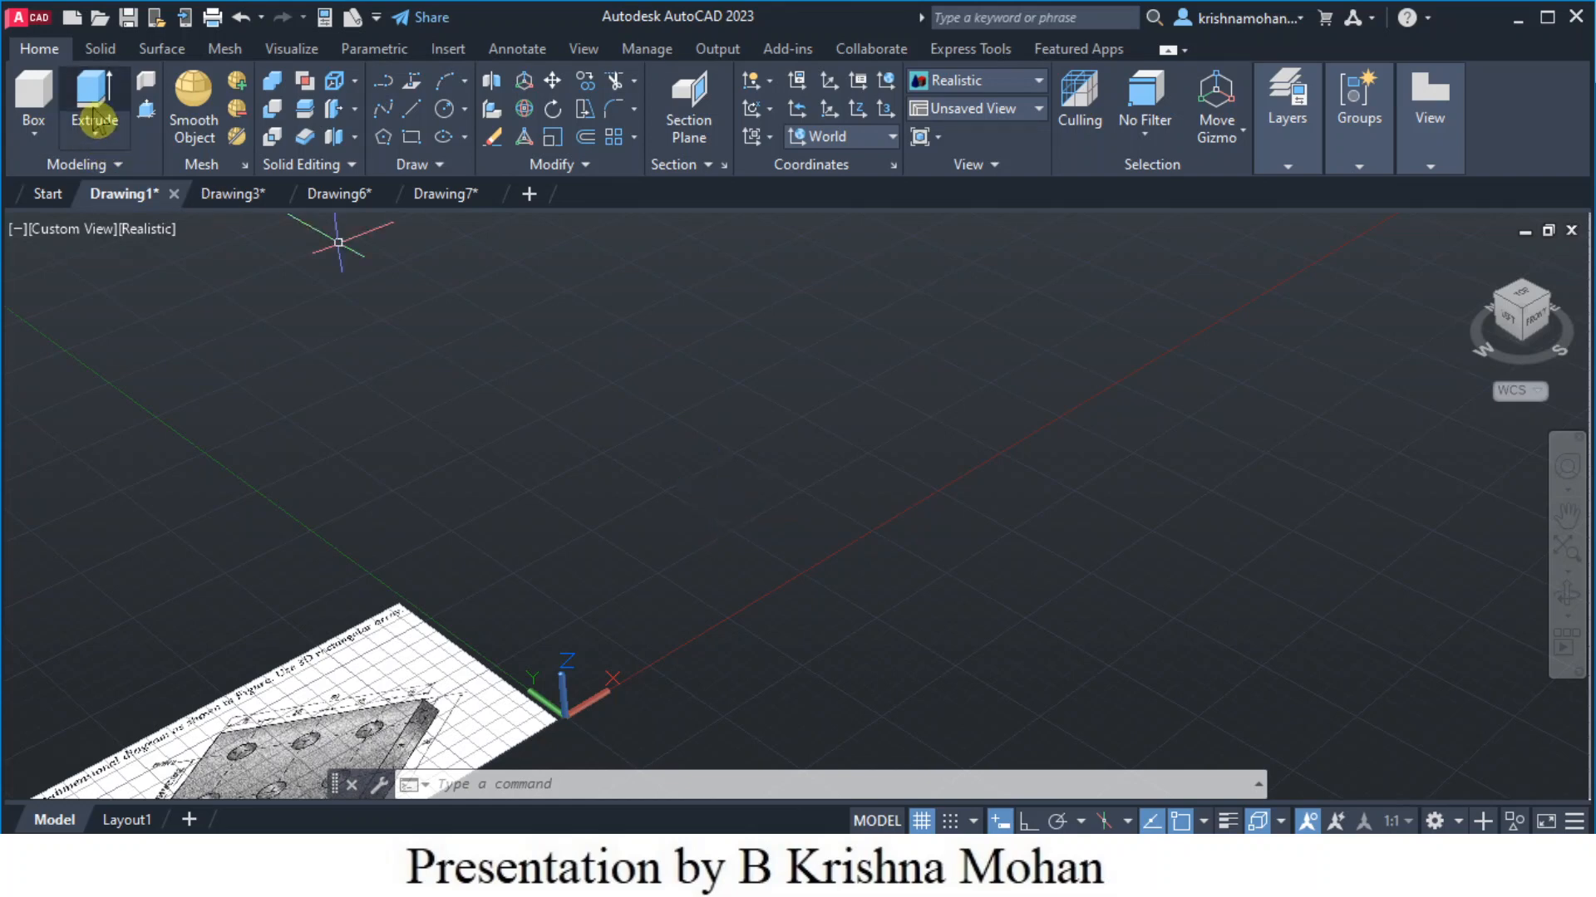
pyautogui.click(1461, 824)
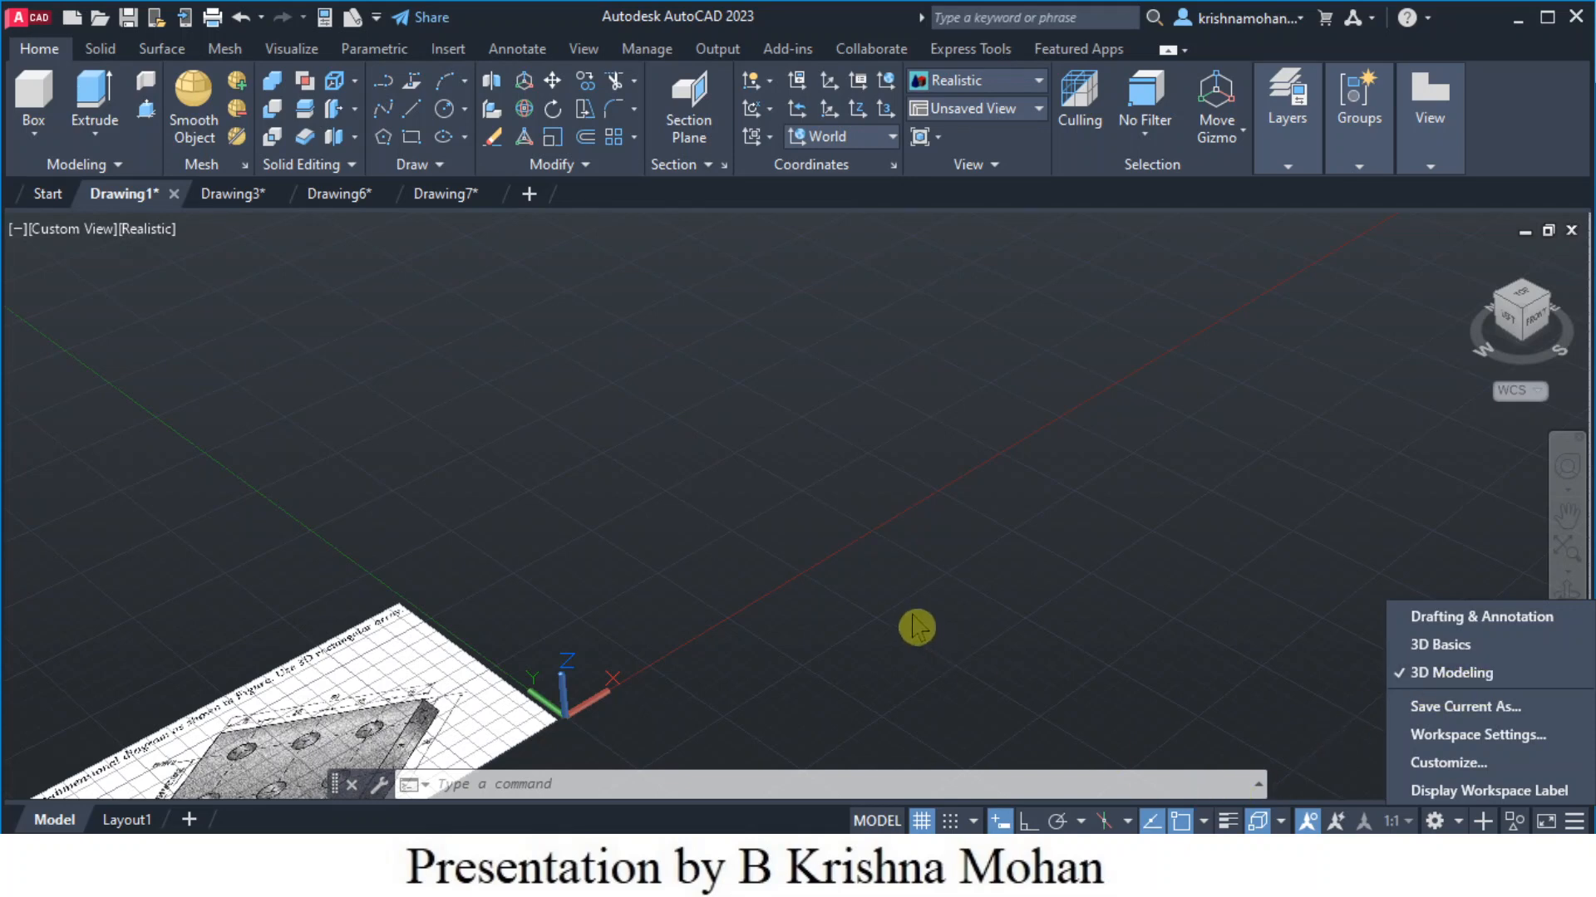
pyautogui.click(813, 827)
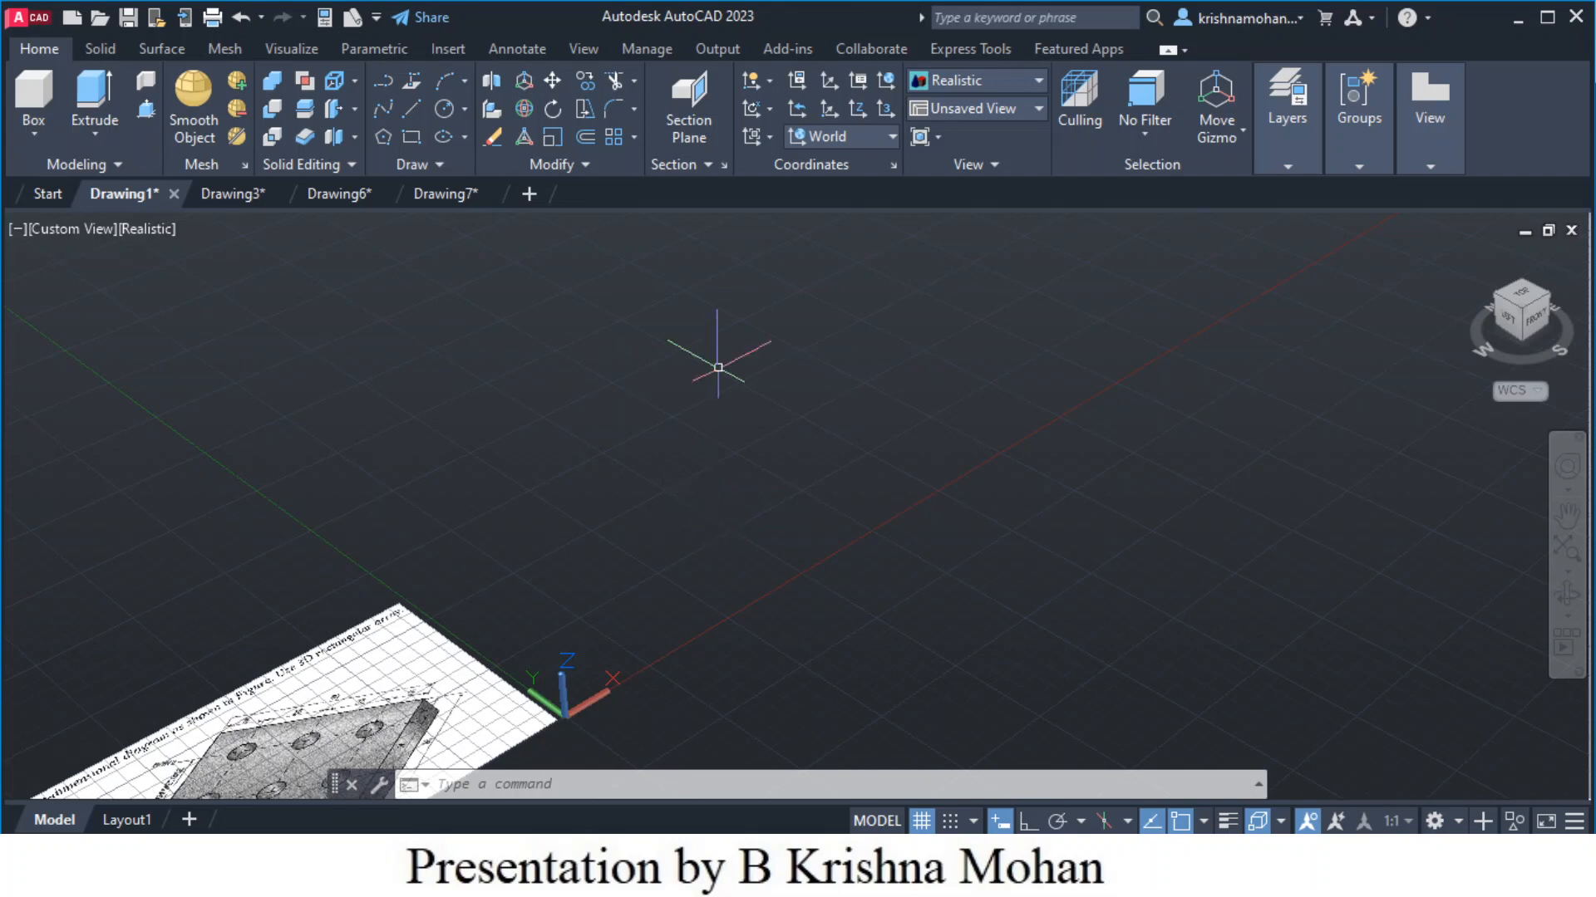
pyautogui.click(766, 140)
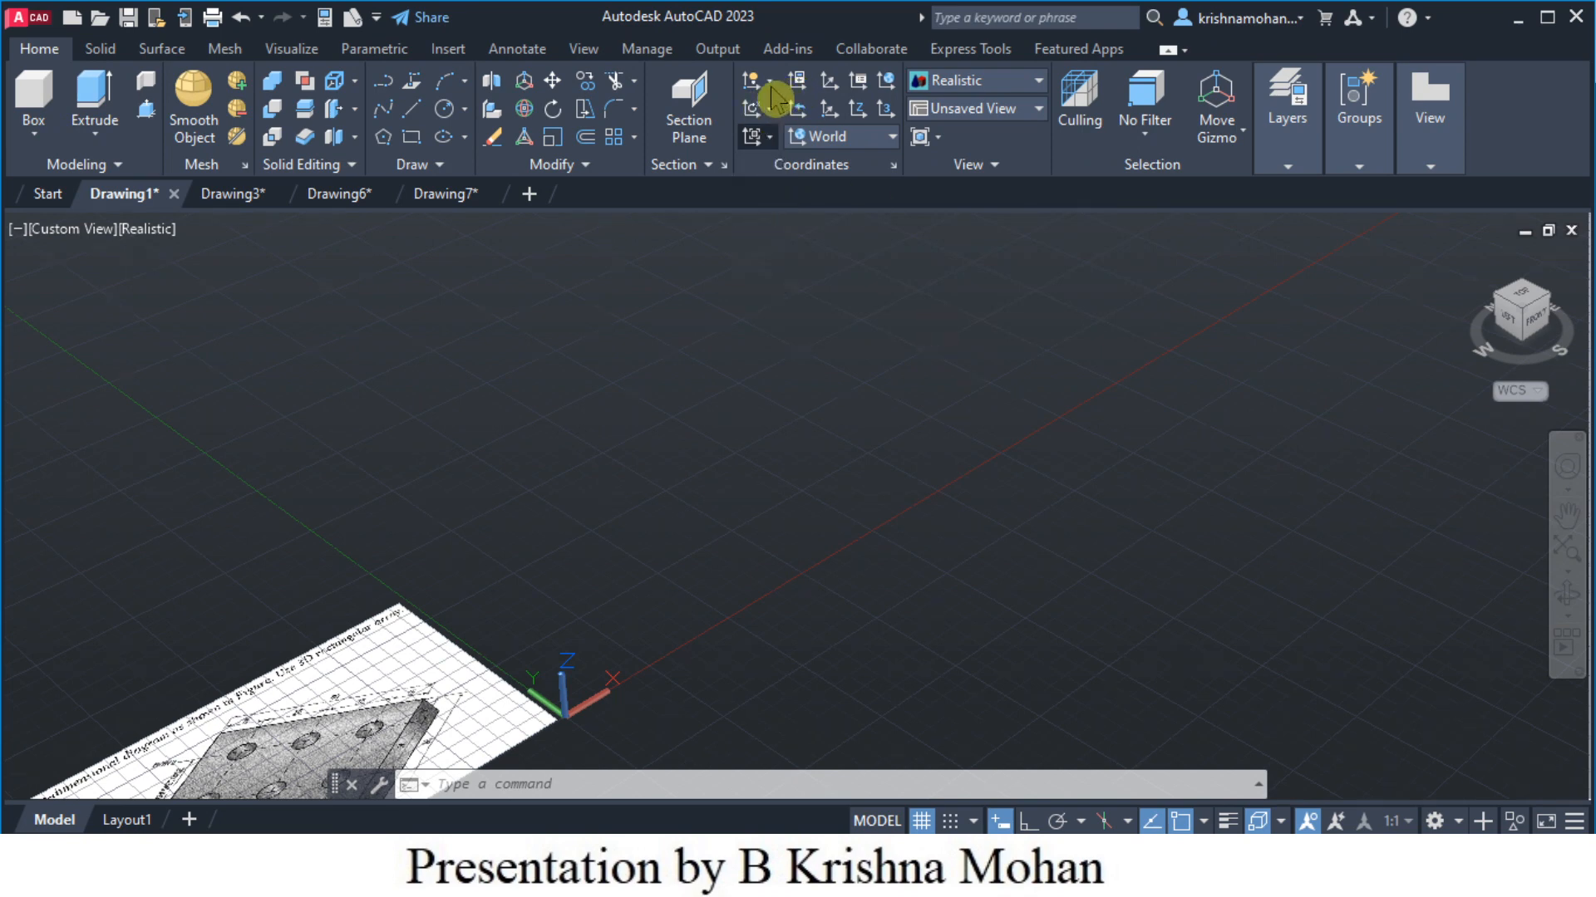
# Set the UCS icon to display at the origin
pyautogui.click(769, 83)
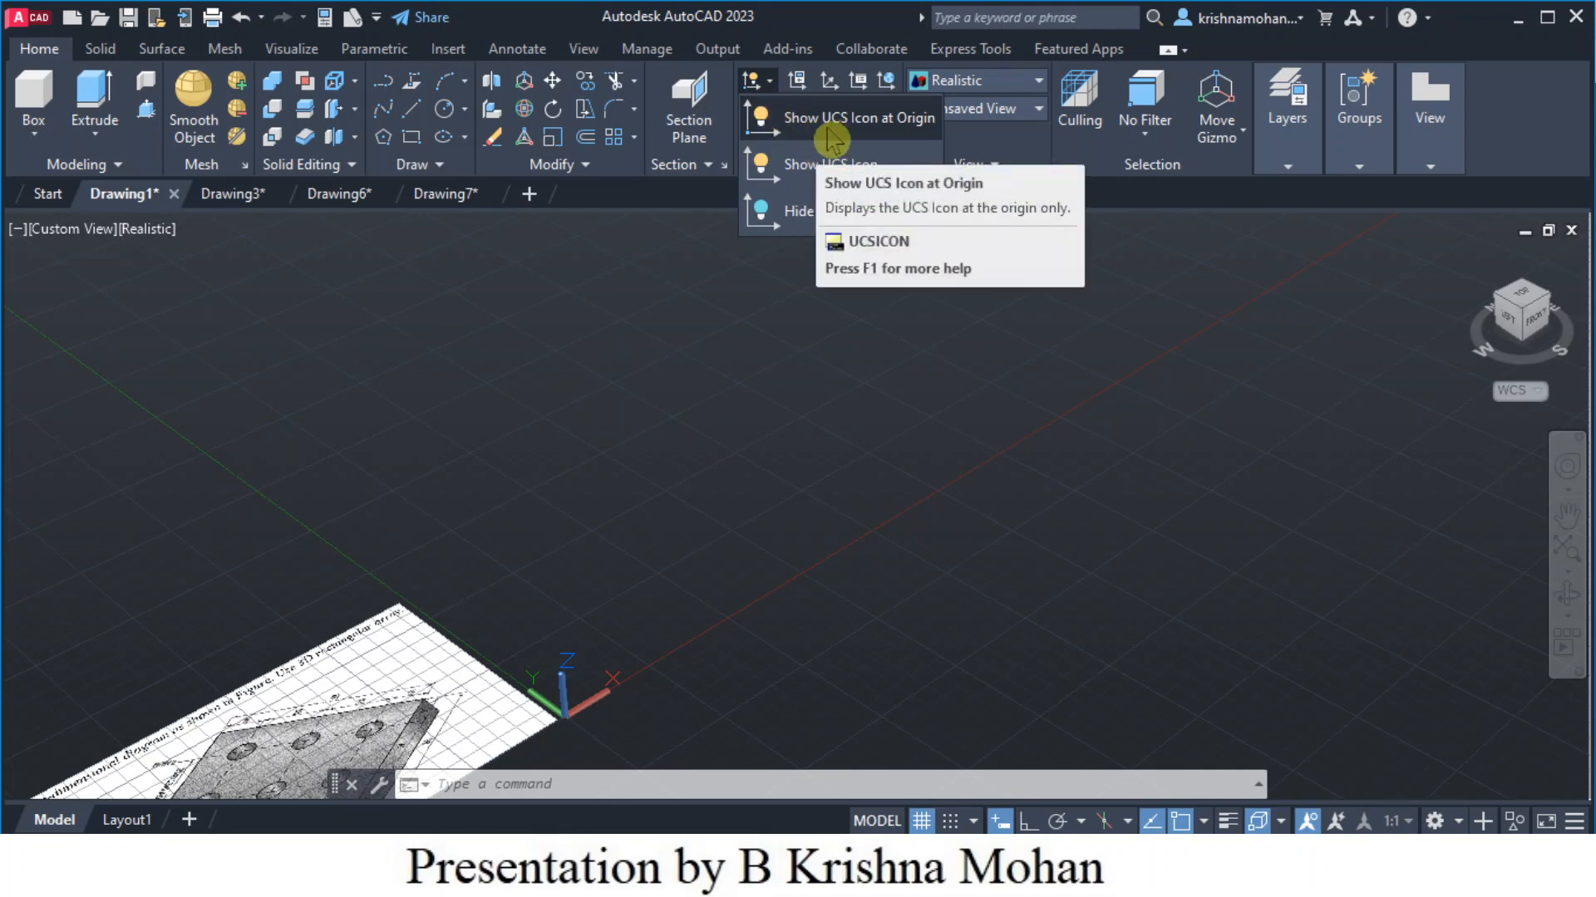
pyautogui.click(868, 125)
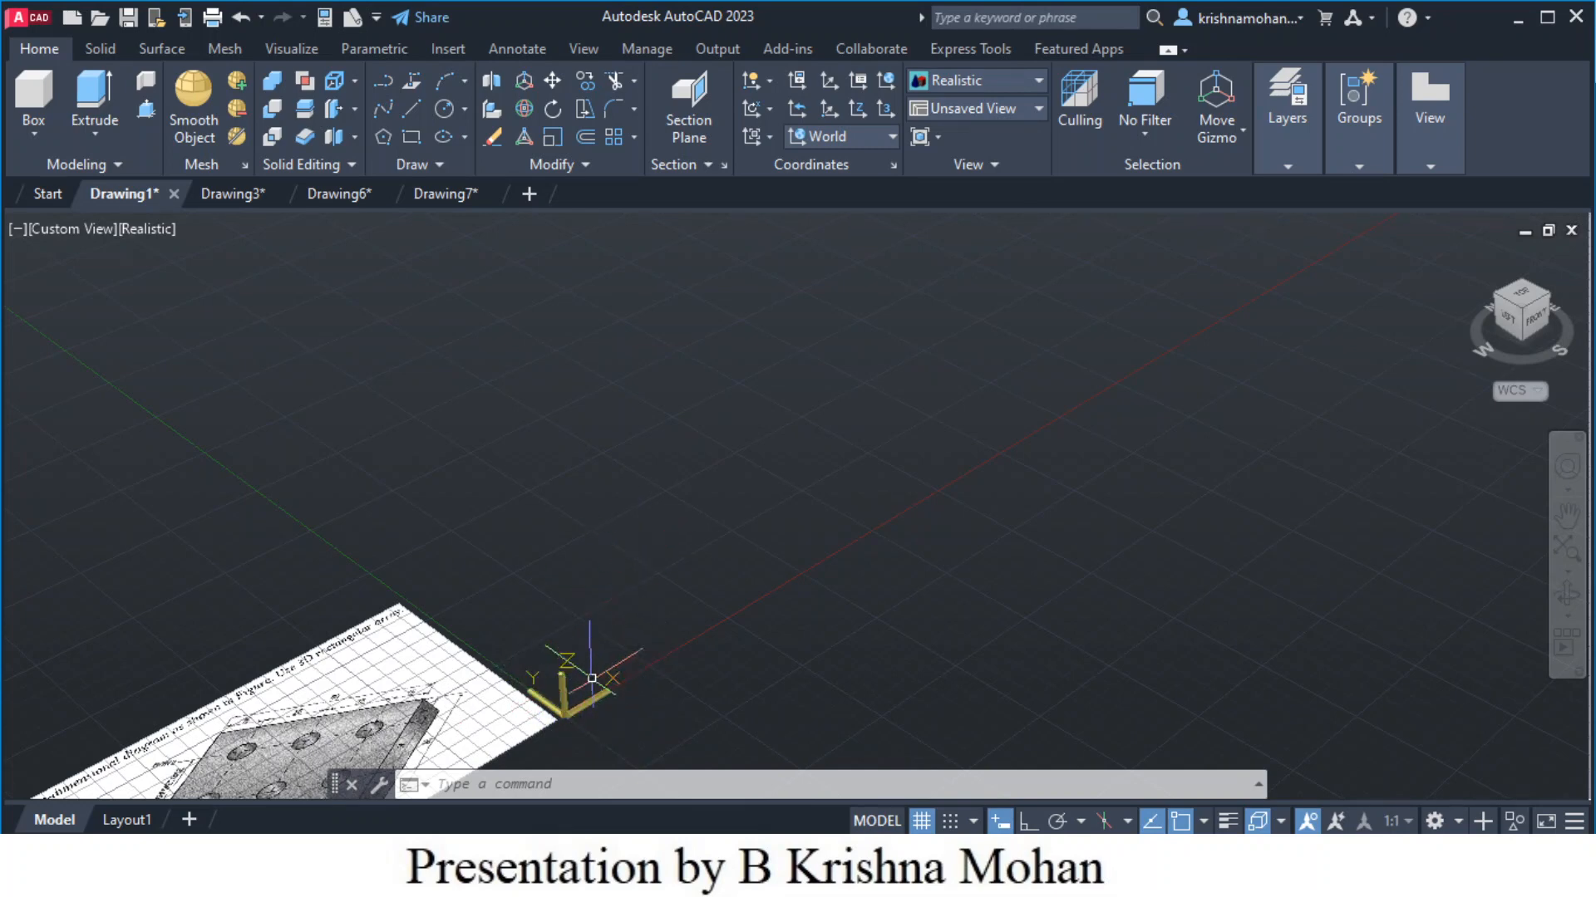
# Draw an 80 by 60 rectangle on the XY plane in the empty area beyond the reference image
pyautogui.click(411, 140)
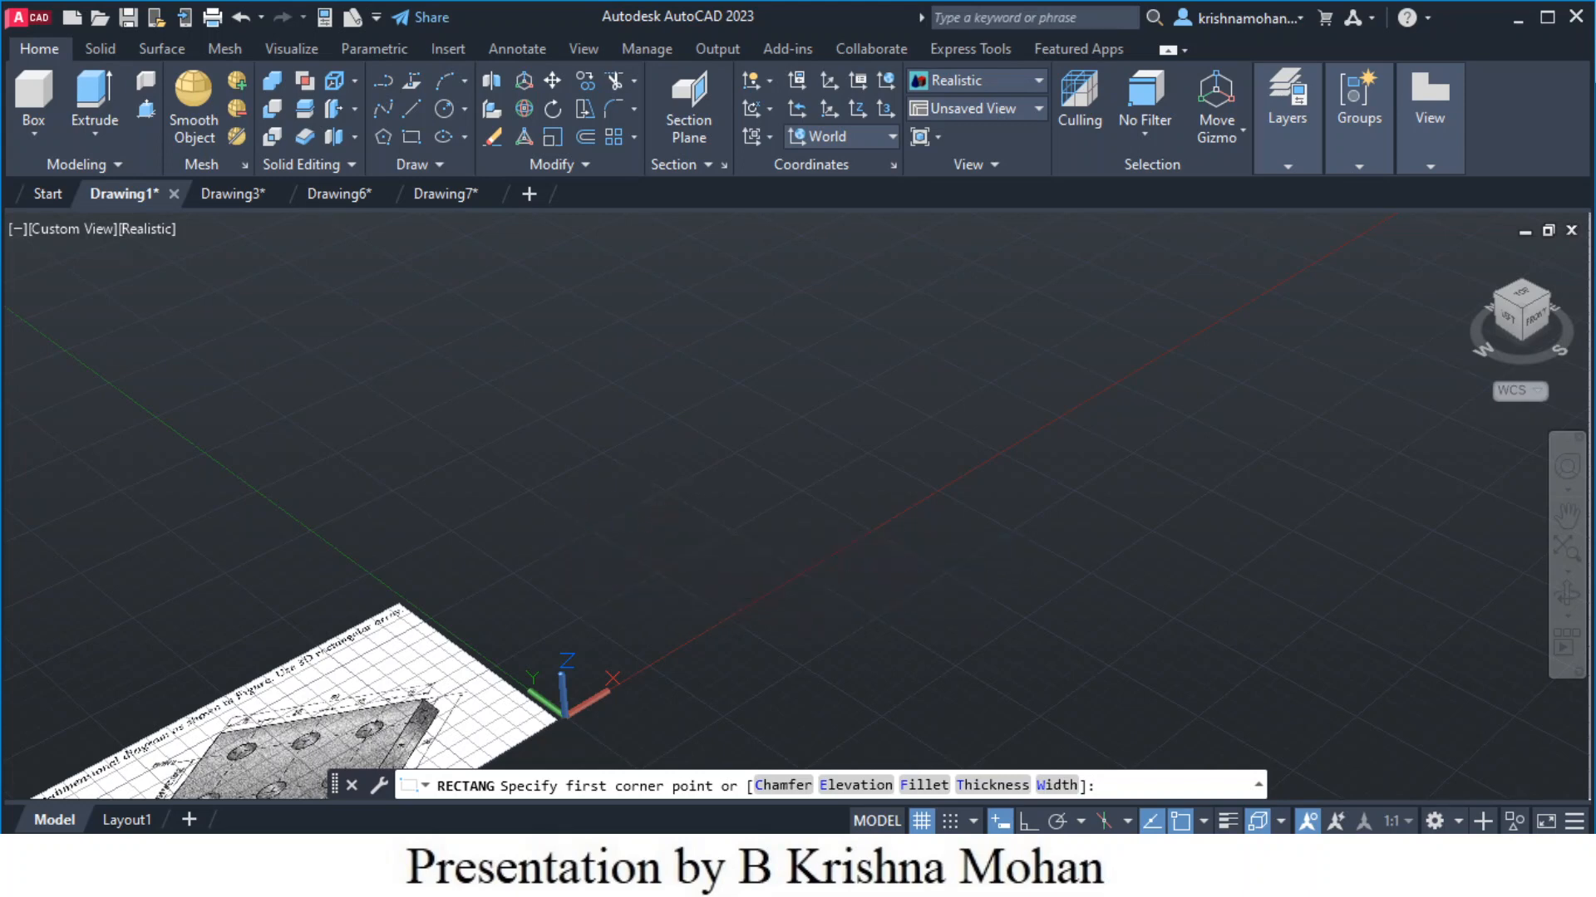
pyautogui.click(582, 534)
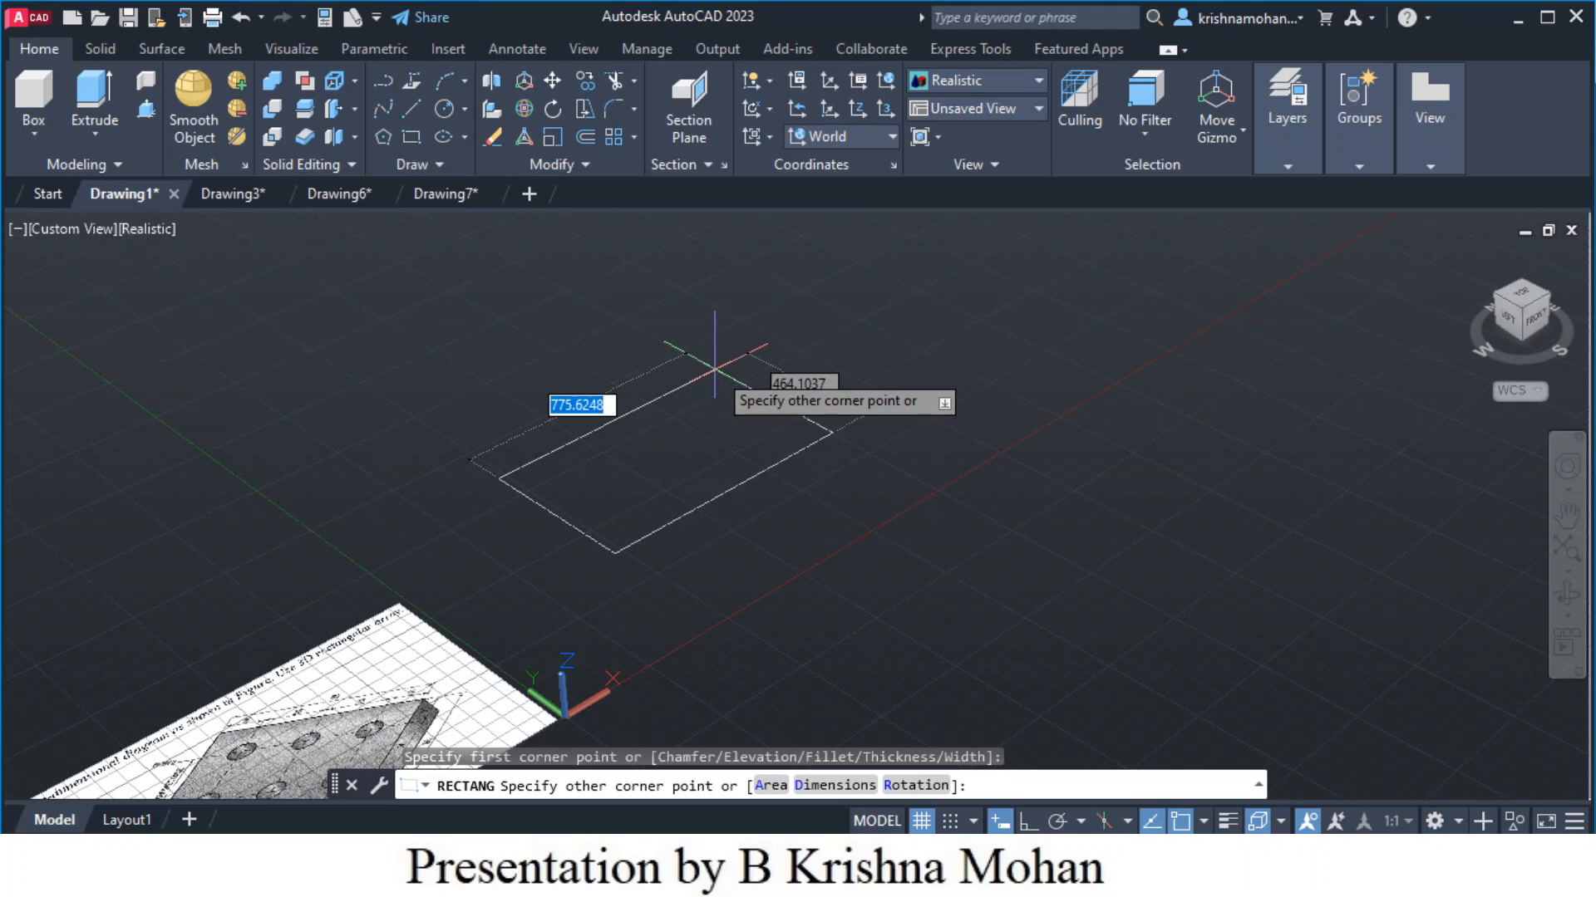
pyautogui.write('8')
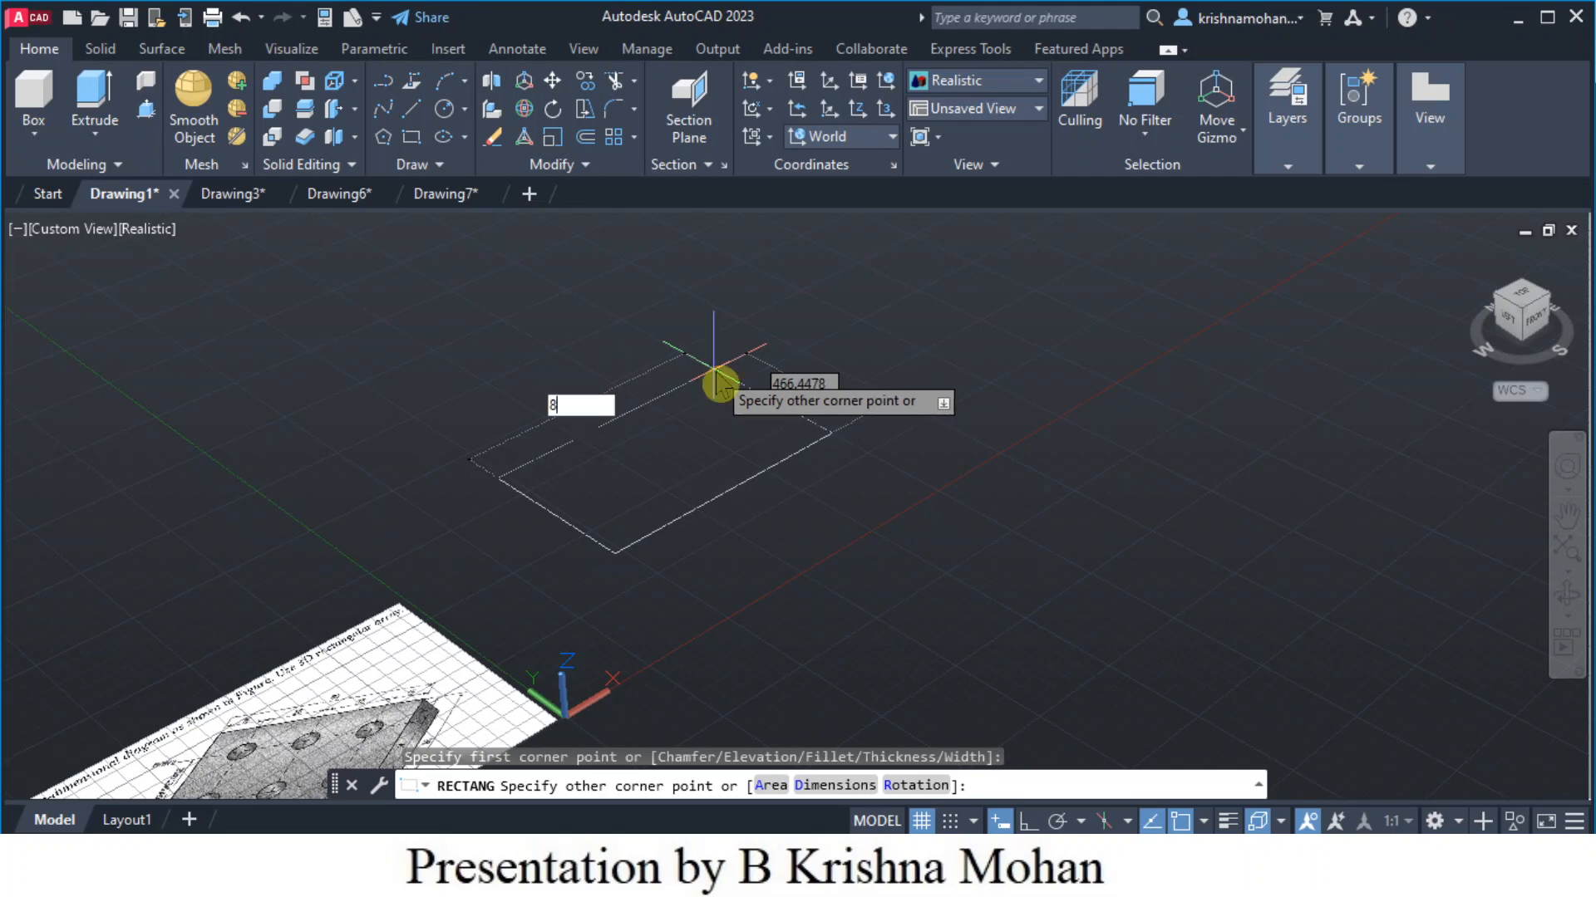
pyautogui.write('0')
pyautogui.press('Tab')
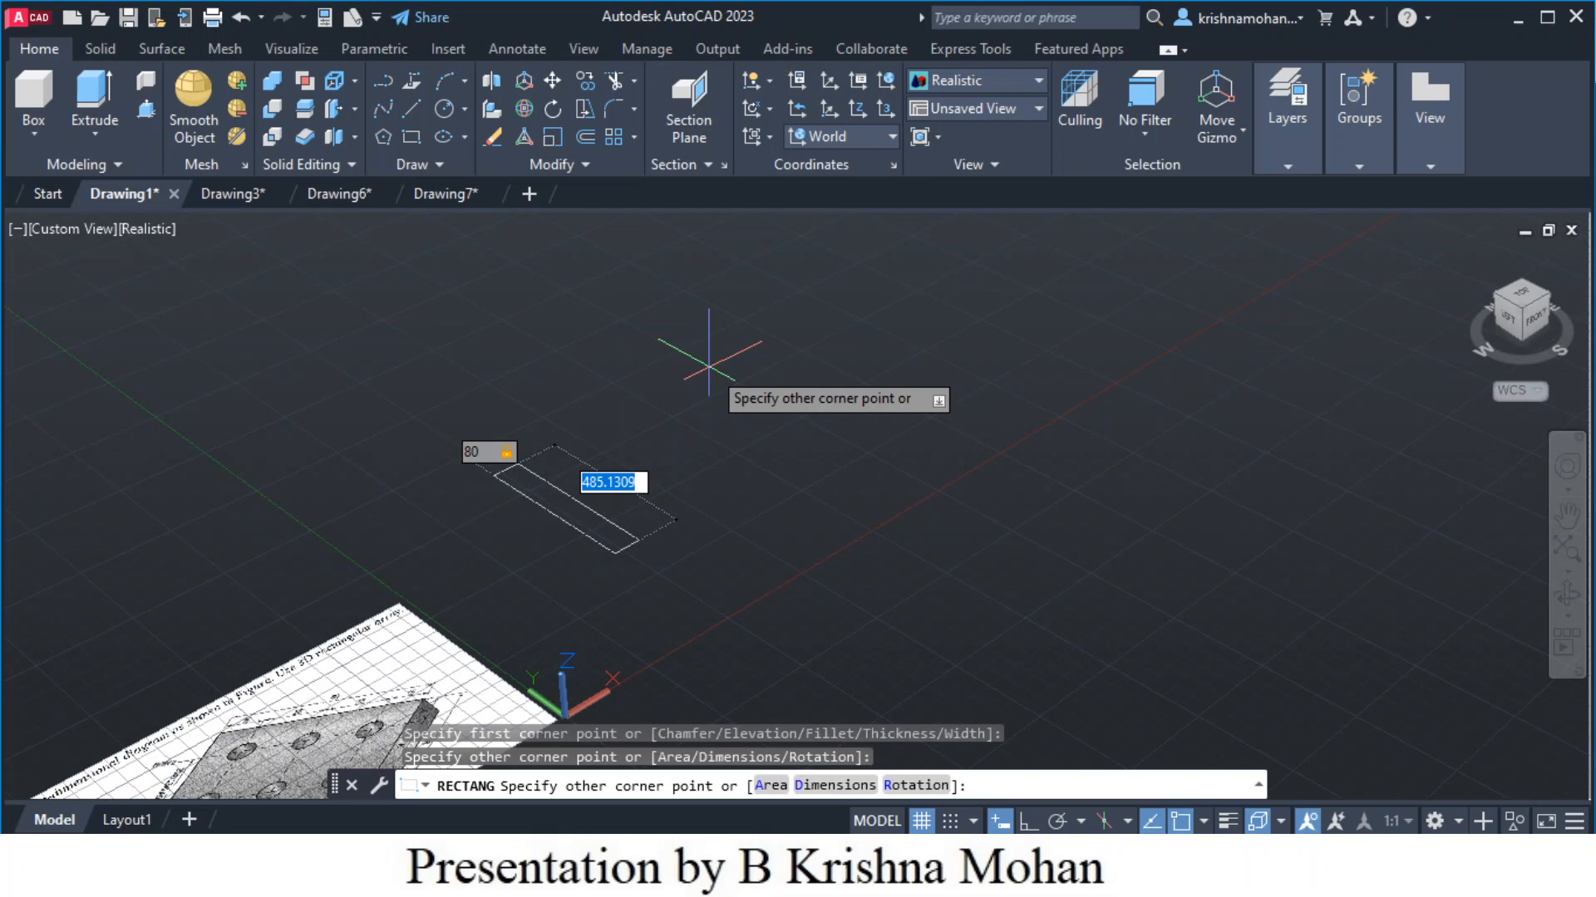
pyautogui.write('60')
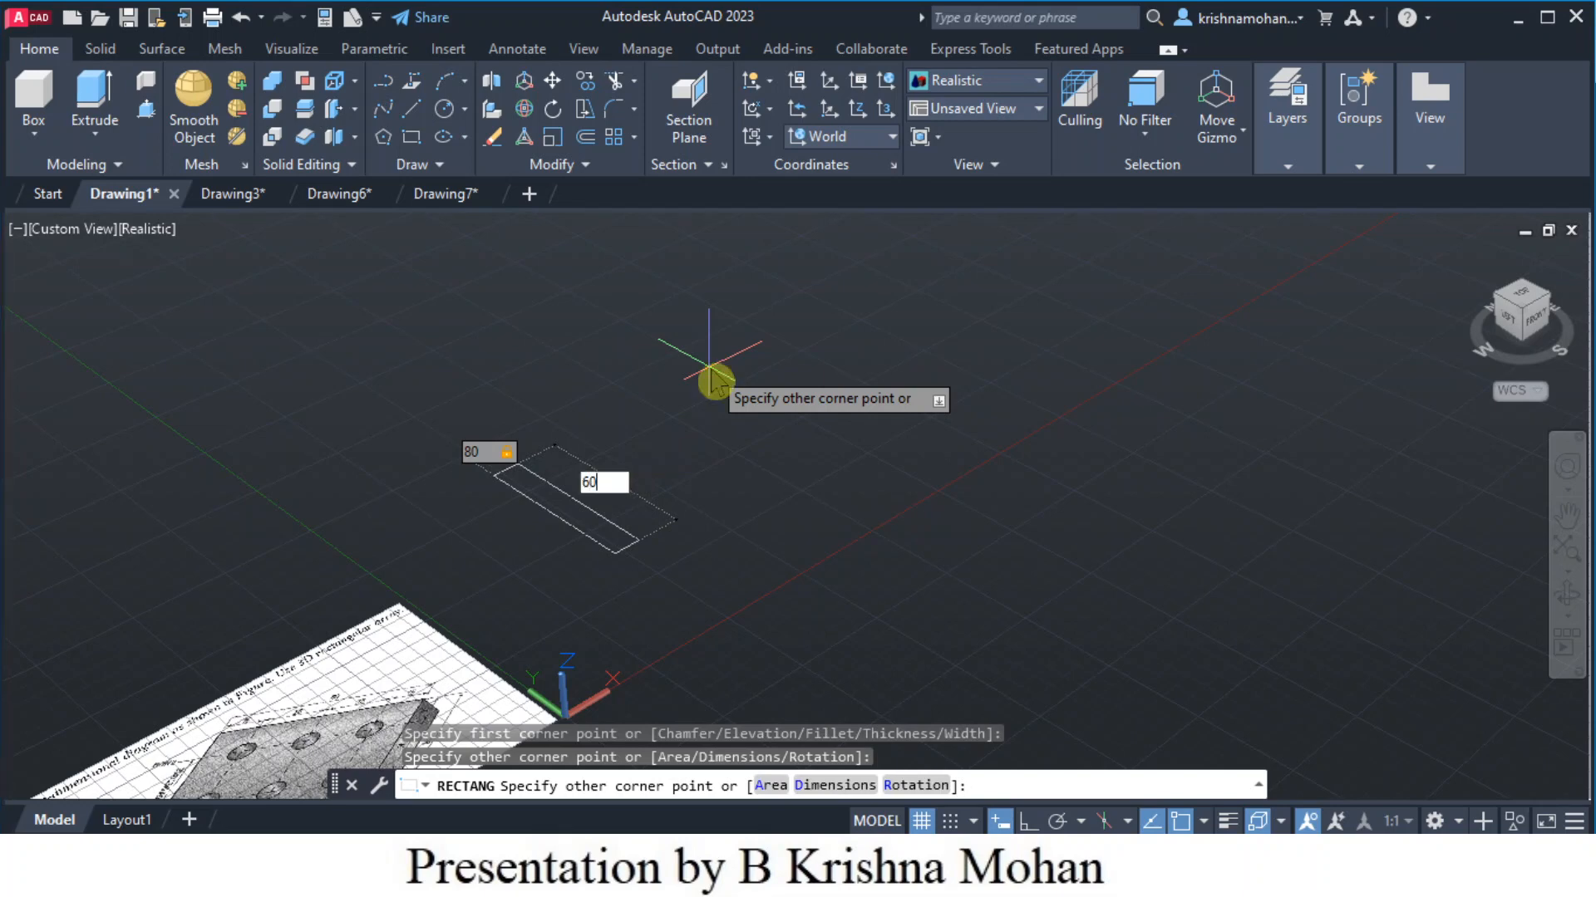
pyautogui.press('Return')
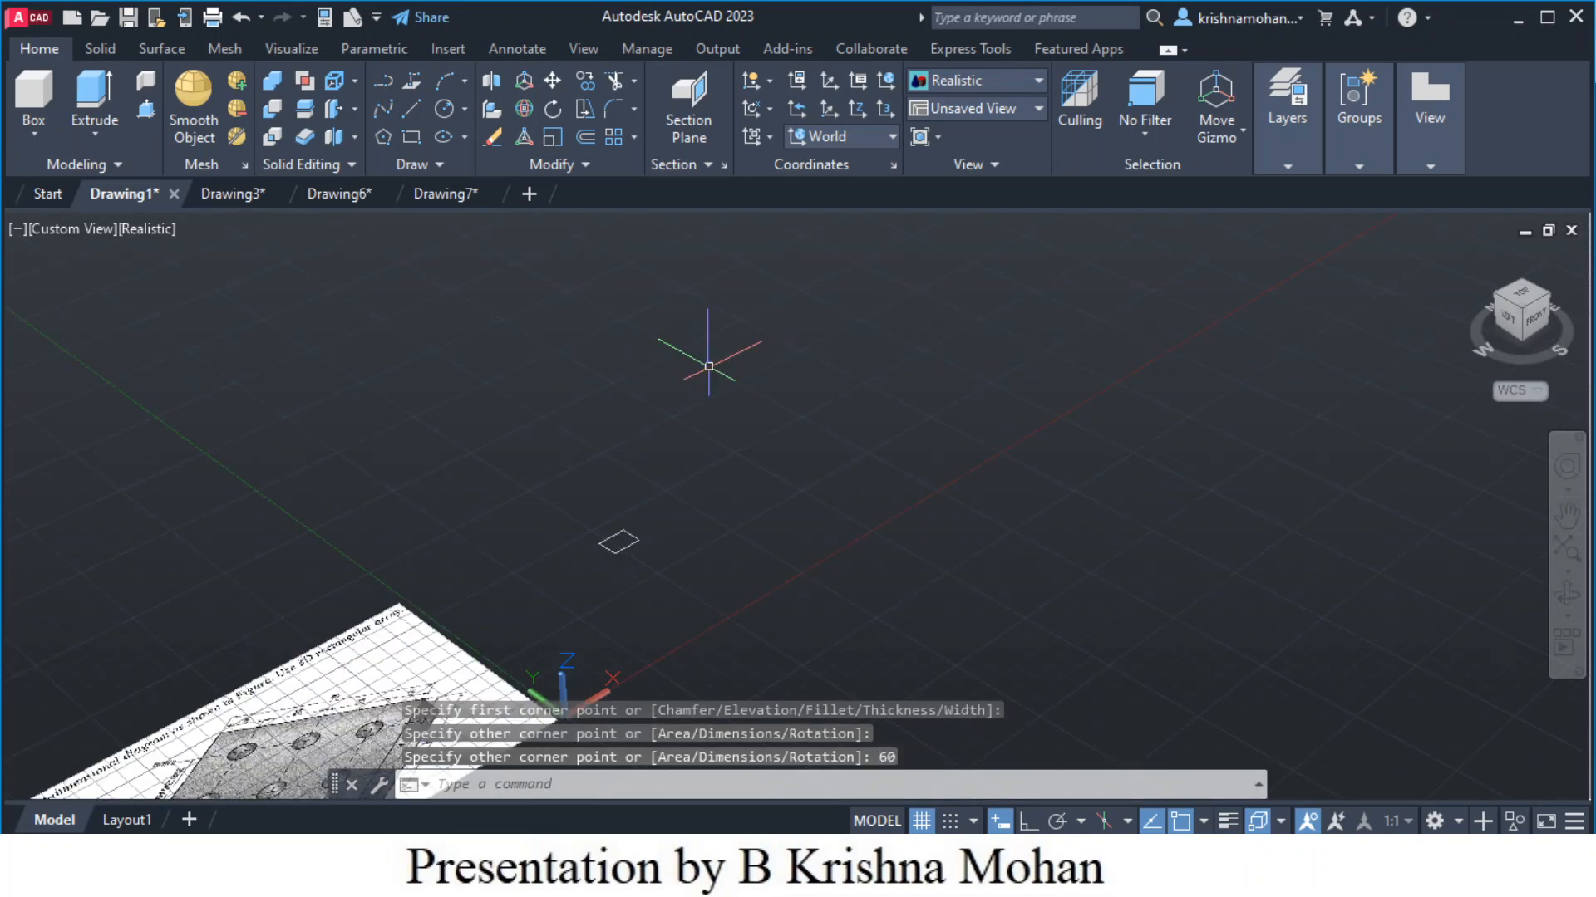
# Extrude the rectangle upward to a height of 10 to form the solid base plate
pyautogui.scroll(5, 615, 545)
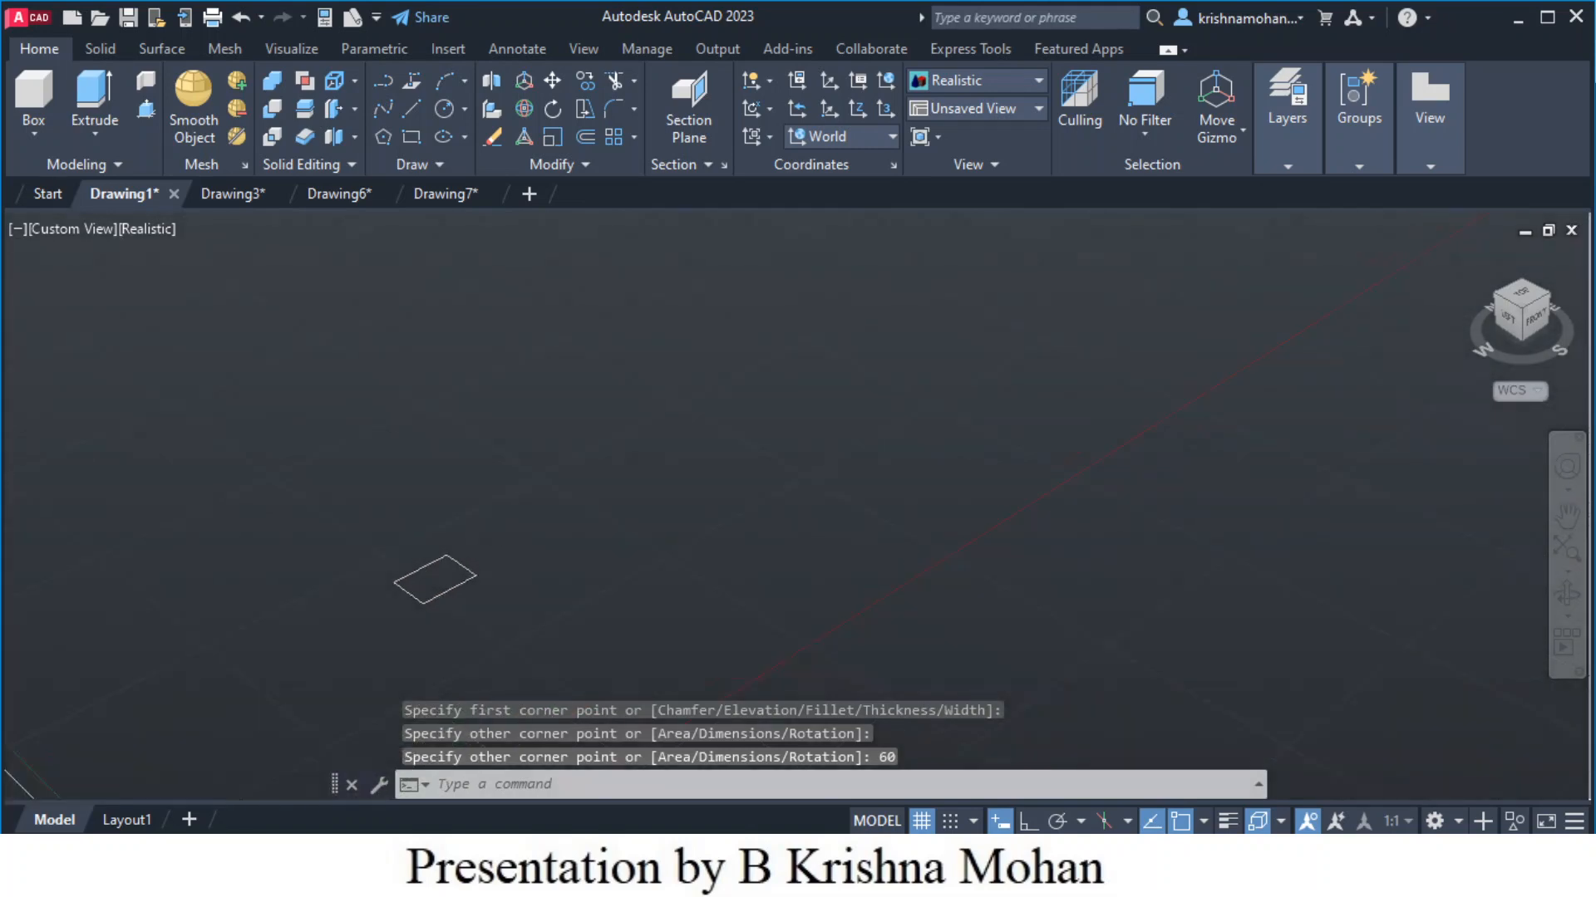
pyautogui.moveTo(538, 566); pyautogui.dragTo(801, 450, button='middle')
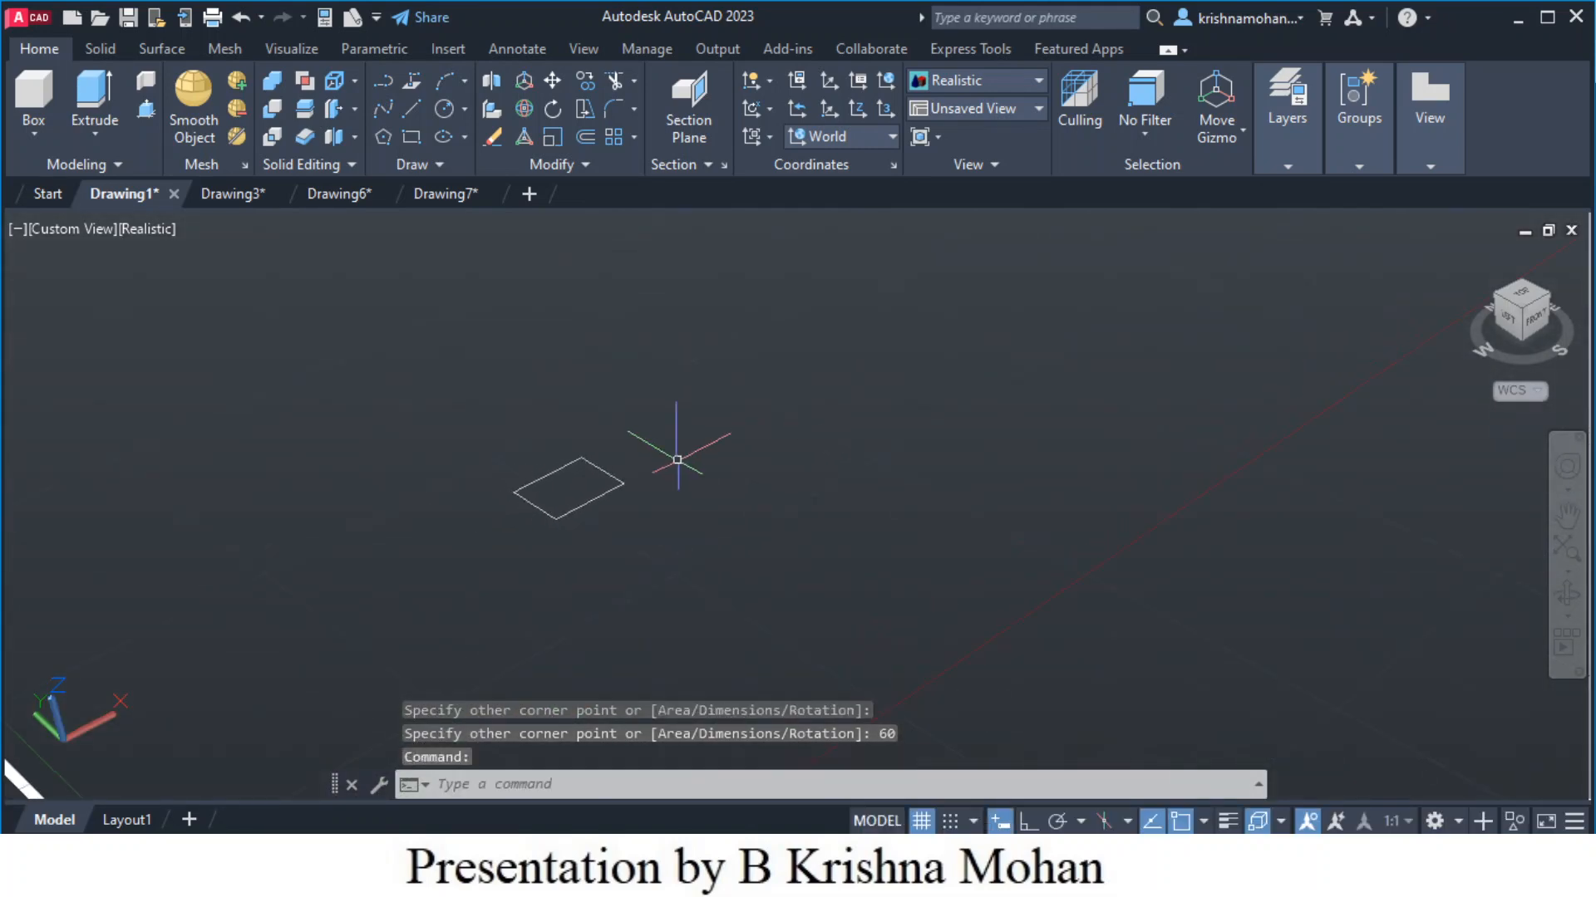
pyautogui.scroll(4, 565, 476)
pyautogui.scroll(1, 470, 472)
pyautogui.moveTo(469, 471); pyautogui.dragTo(1012, 460, button='middle')
pyautogui.scroll(1, 856, 565)
pyautogui.scroll(1, 855, 557)
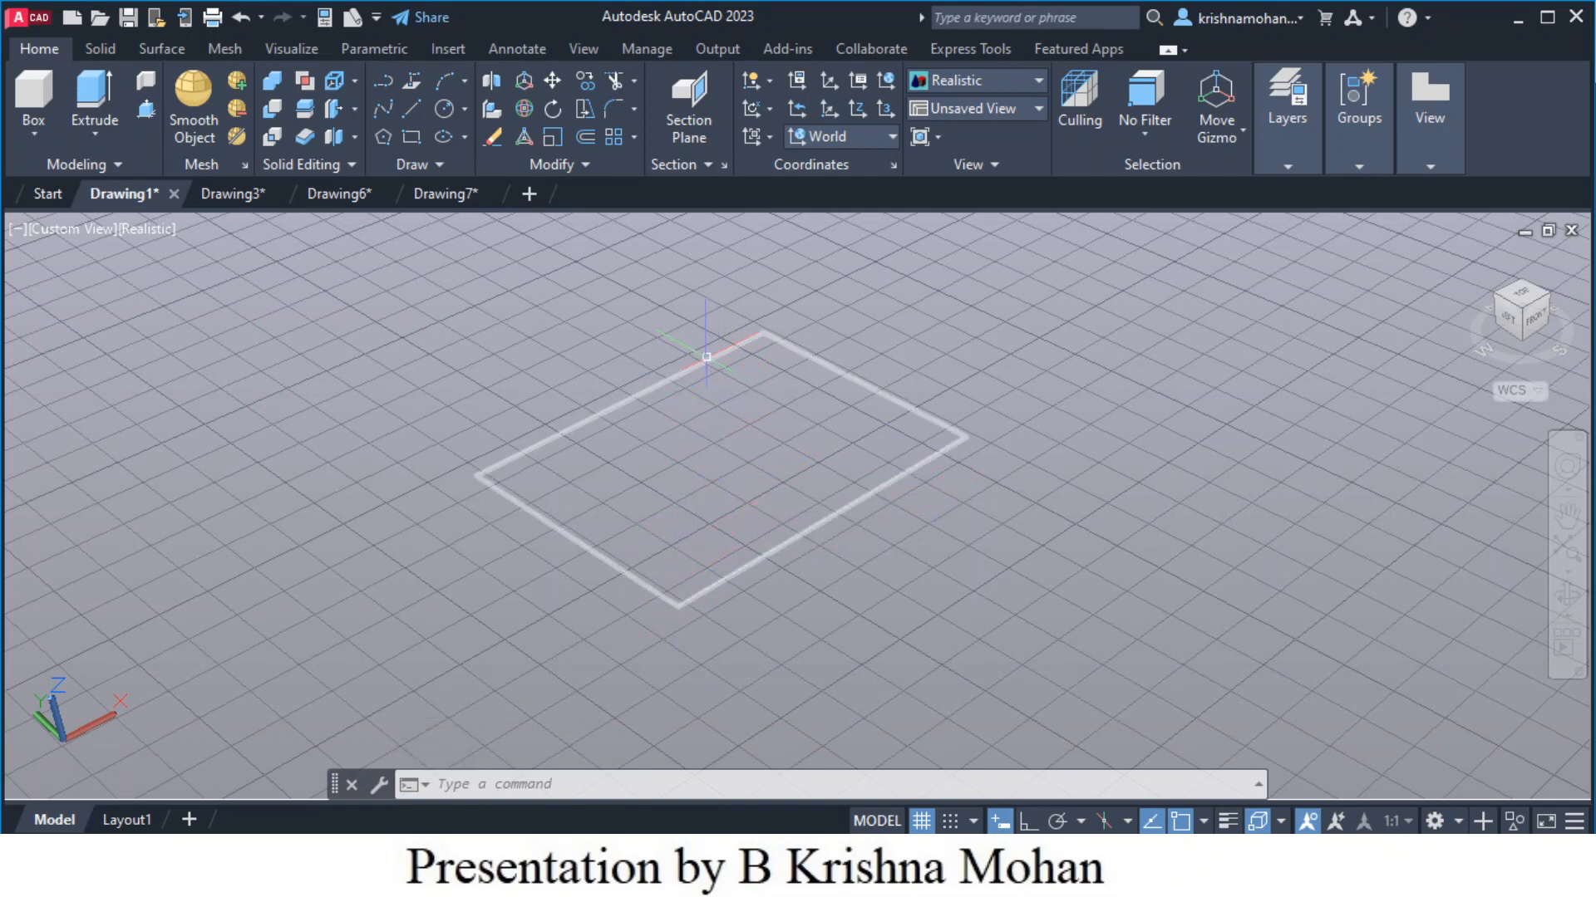
pyautogui.click(709, 358)
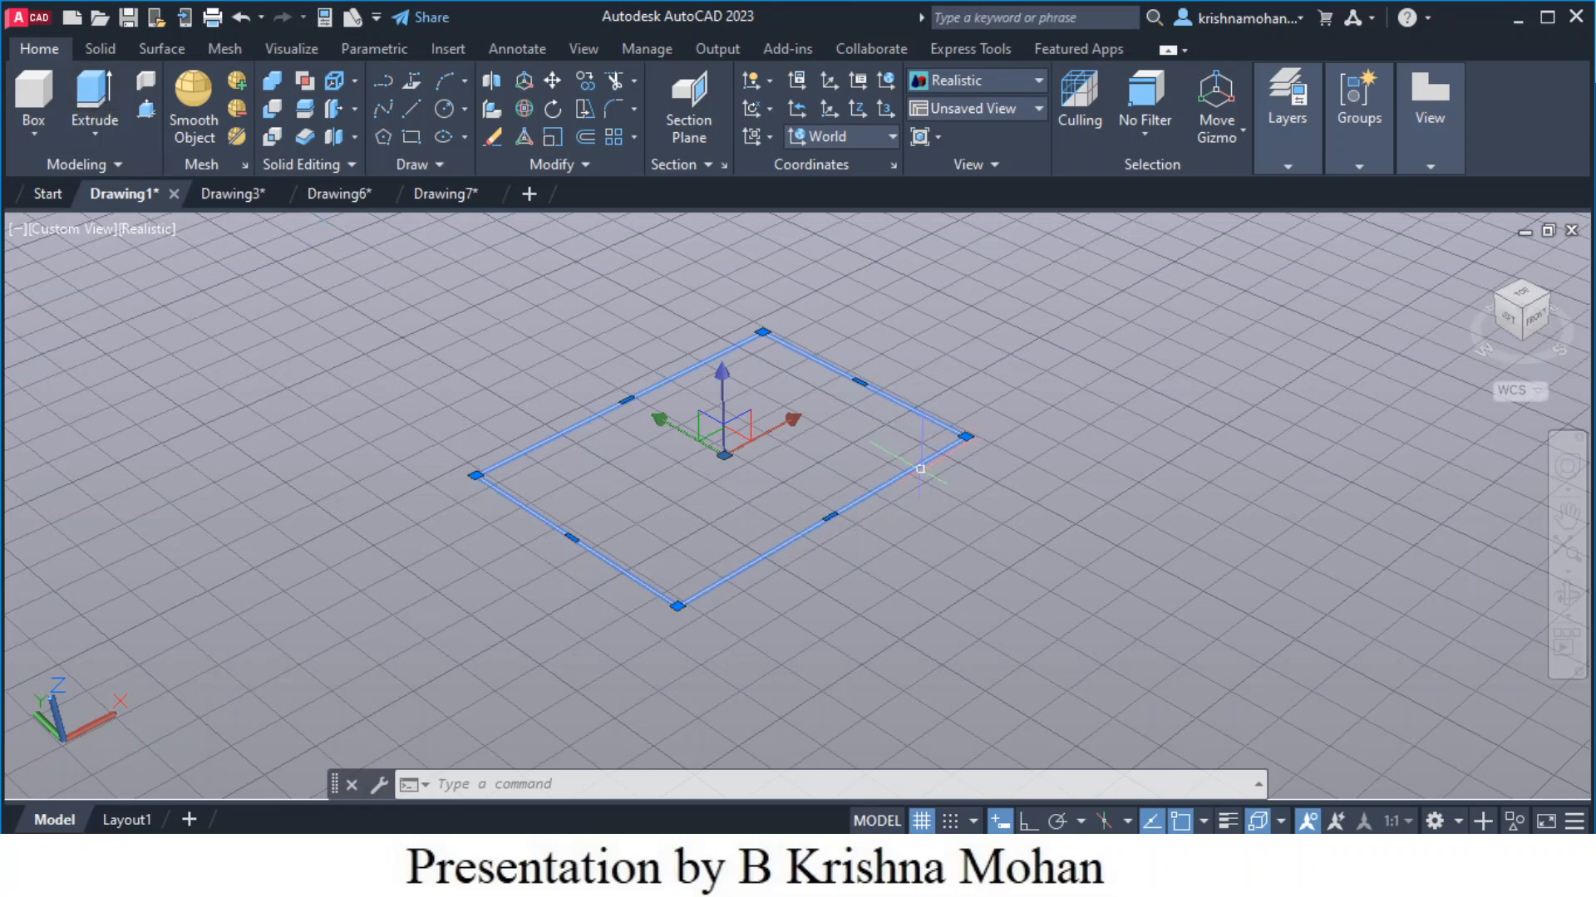
pyautogui.click(91, 99)
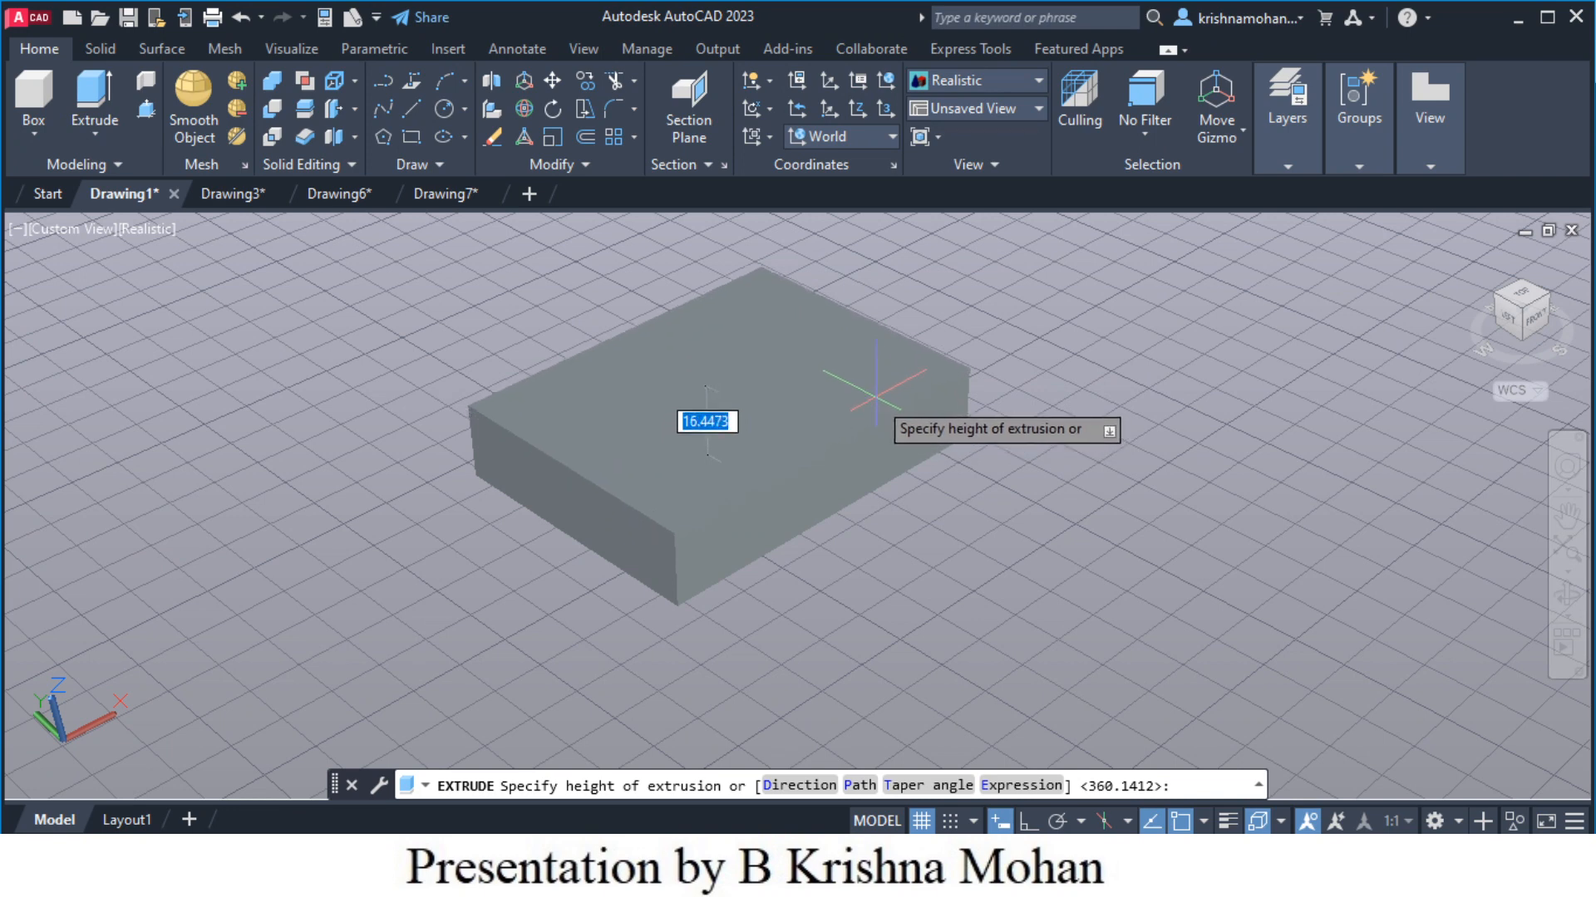
pyautogui.write('10')
pyautogui.press('Return')
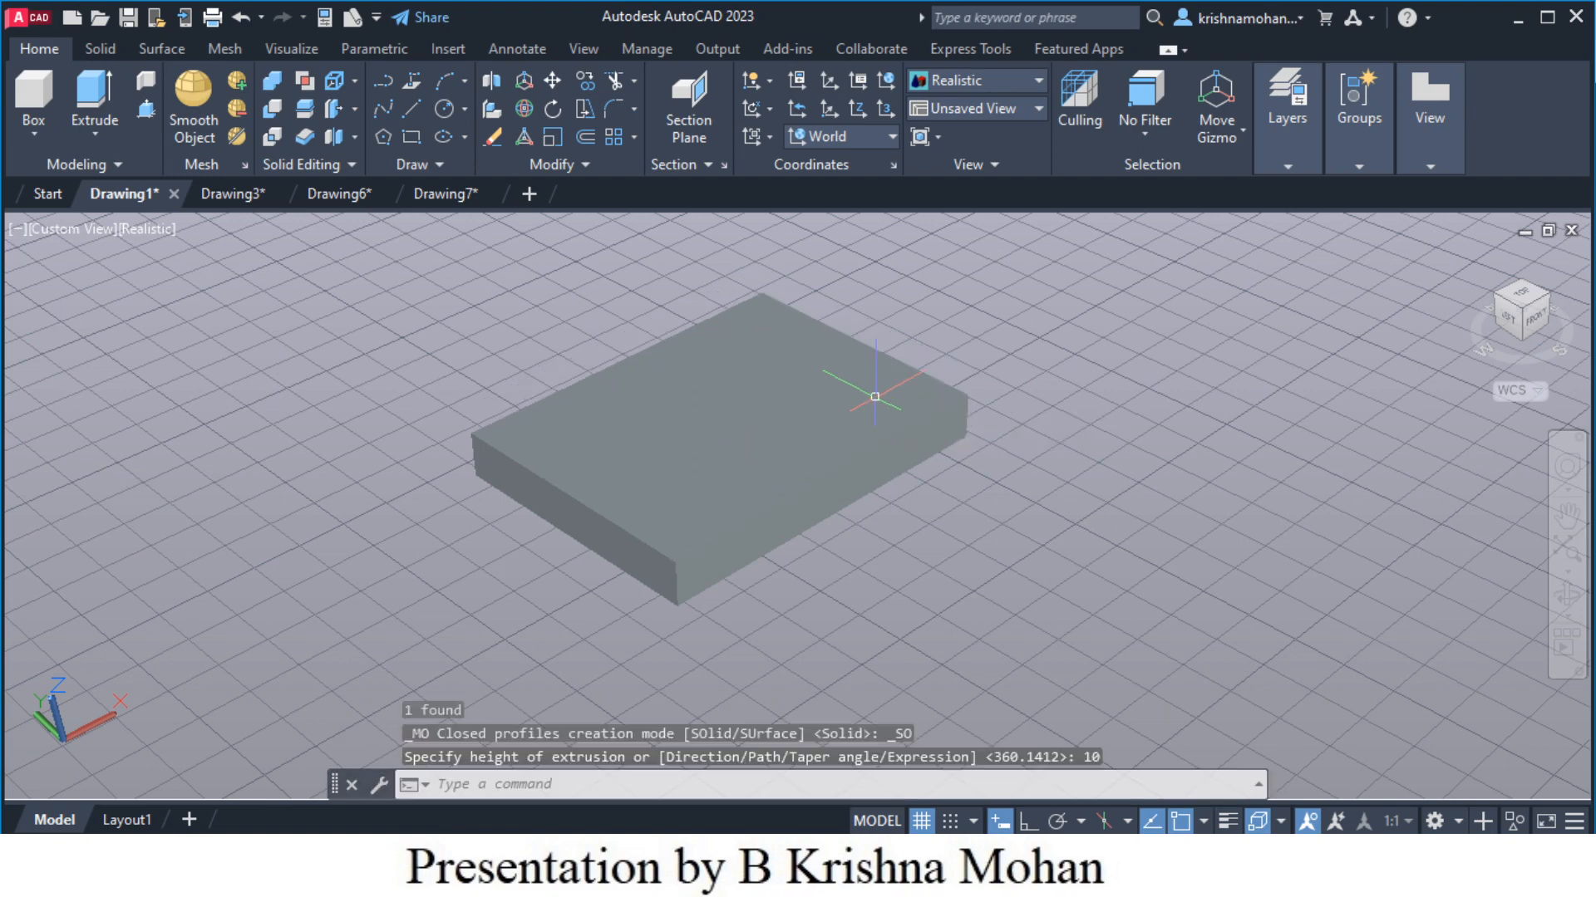
pyautogui.scroll(2, 859, 404)
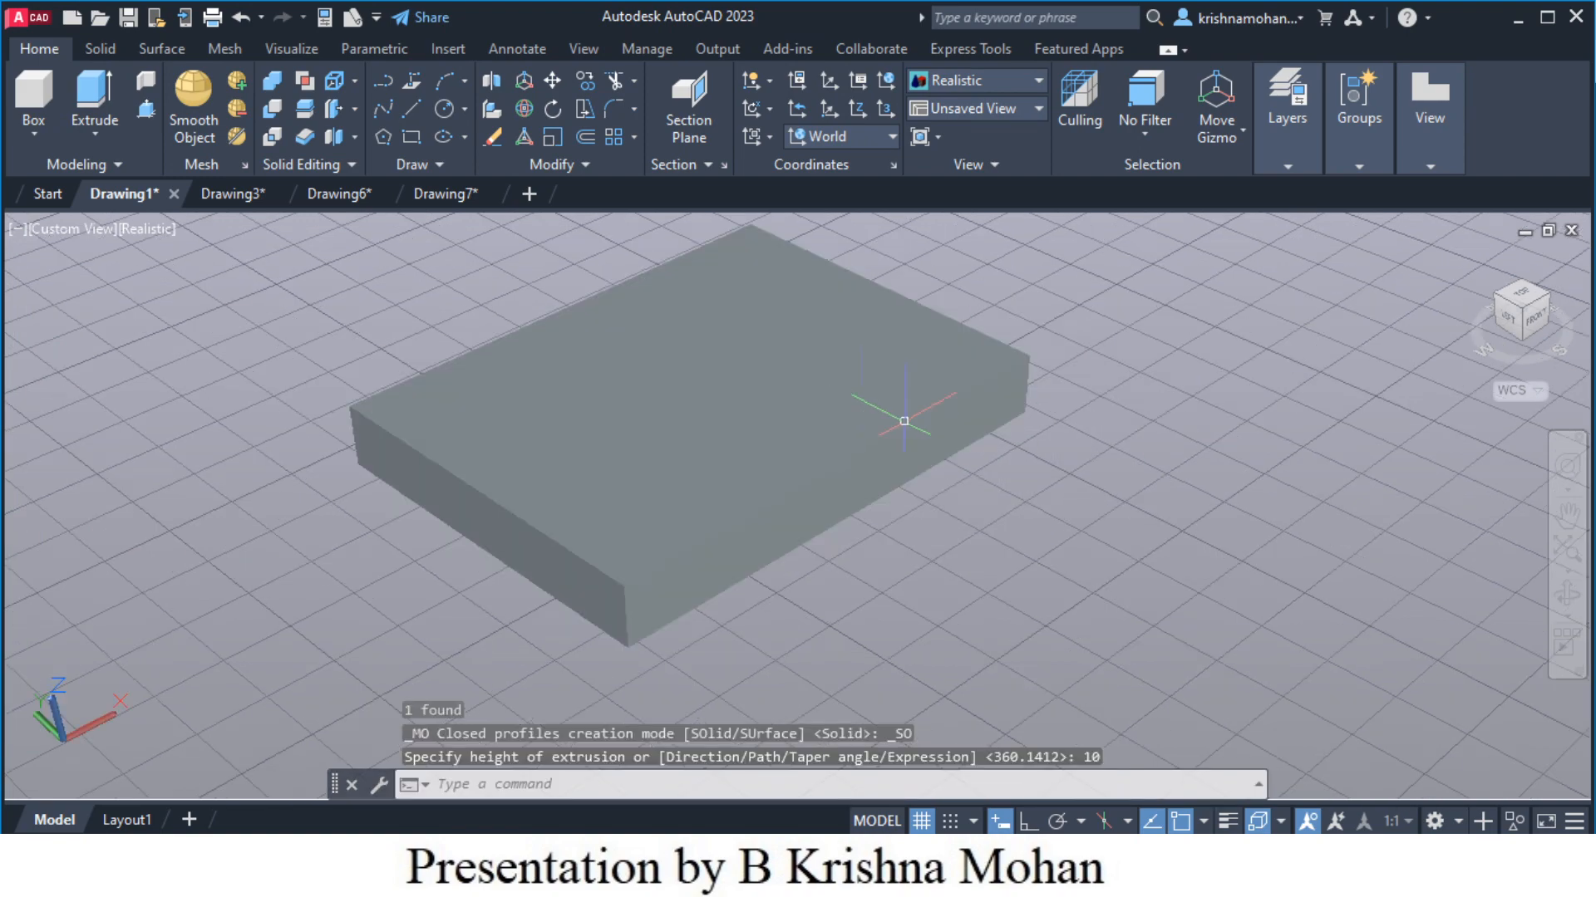
pyautogui.scroll(-2, 1051, 439)
pyautogui.moveTo(1047, 436); pyautogui.dragTo(1012, 509, button='middle')
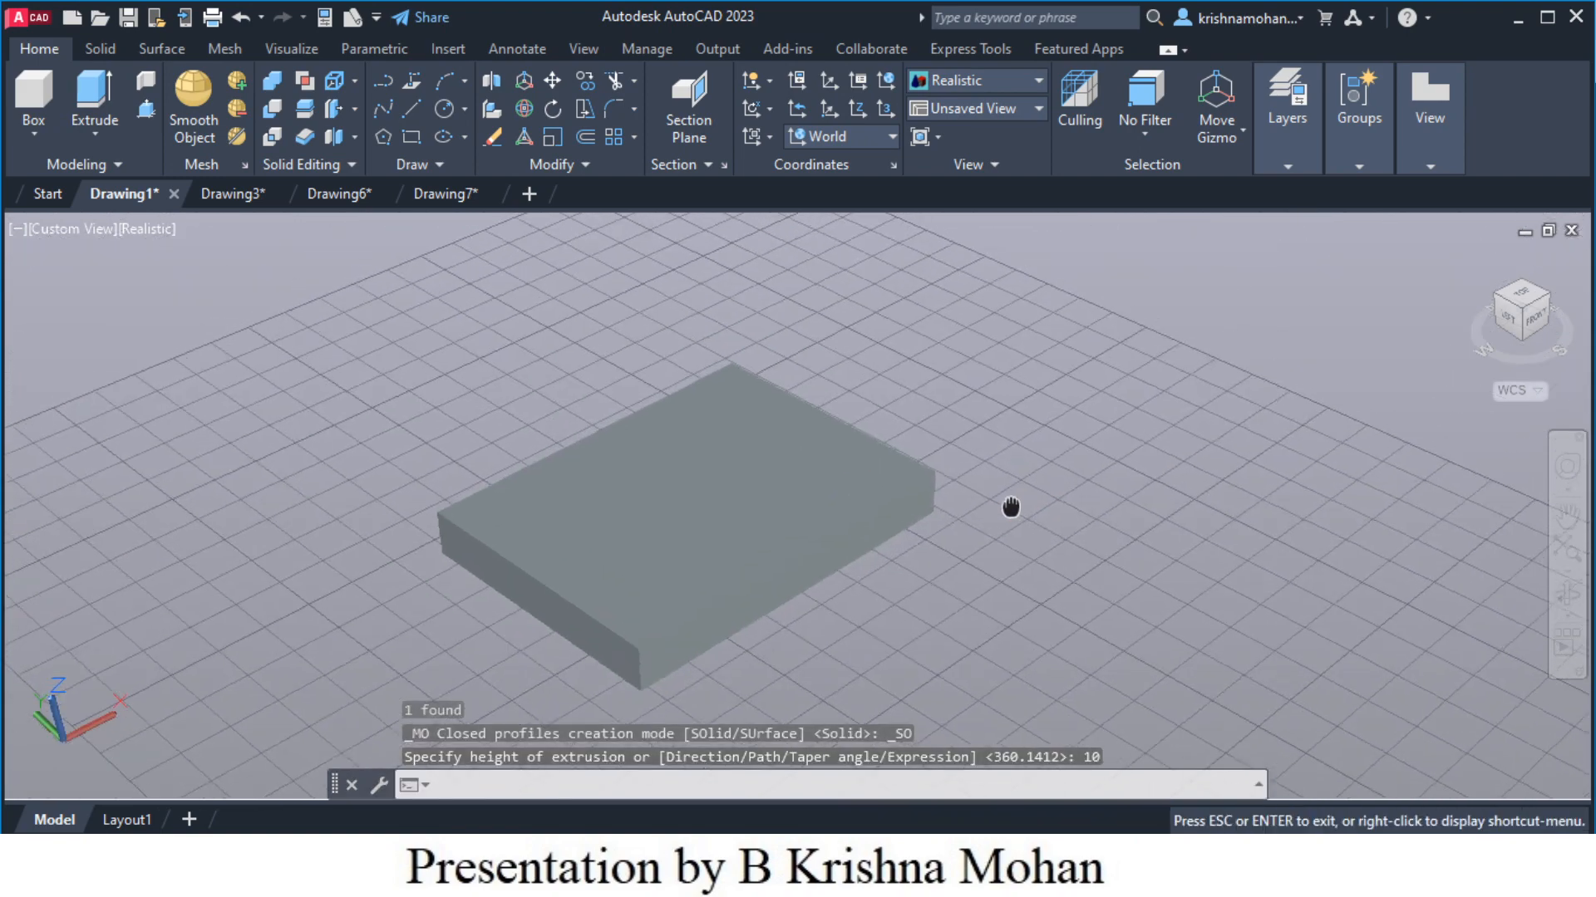
pyautogui.click(566, 518)
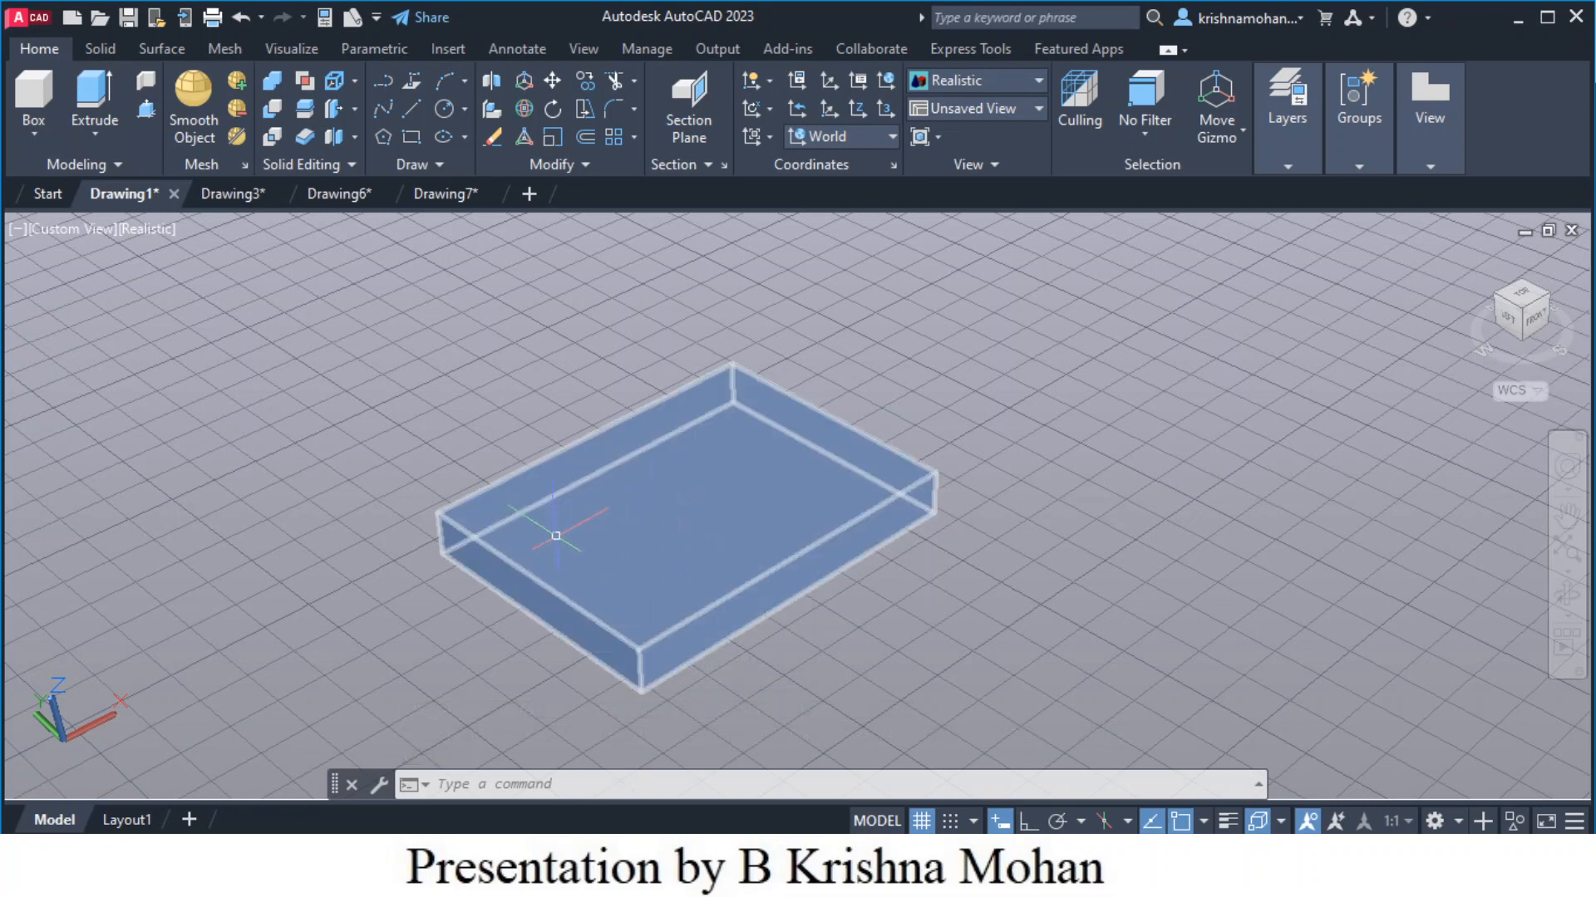
pyautogui.press('Escape')
pyautogui.click(694, 514)
pyautogui.press('Escape')
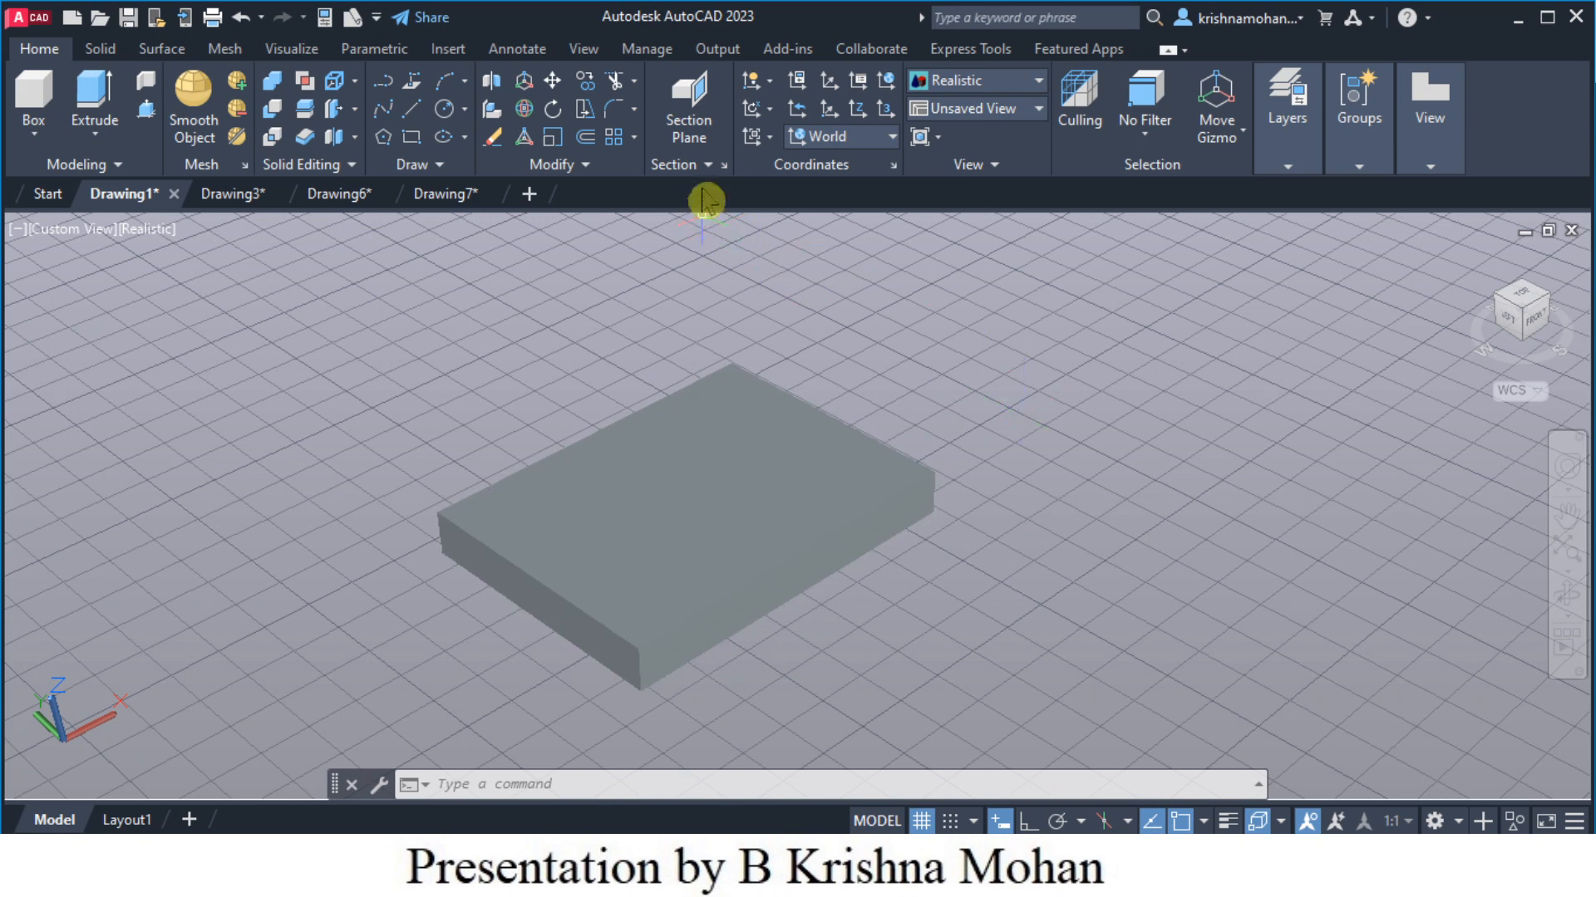
pyautogui.click(631, 539)
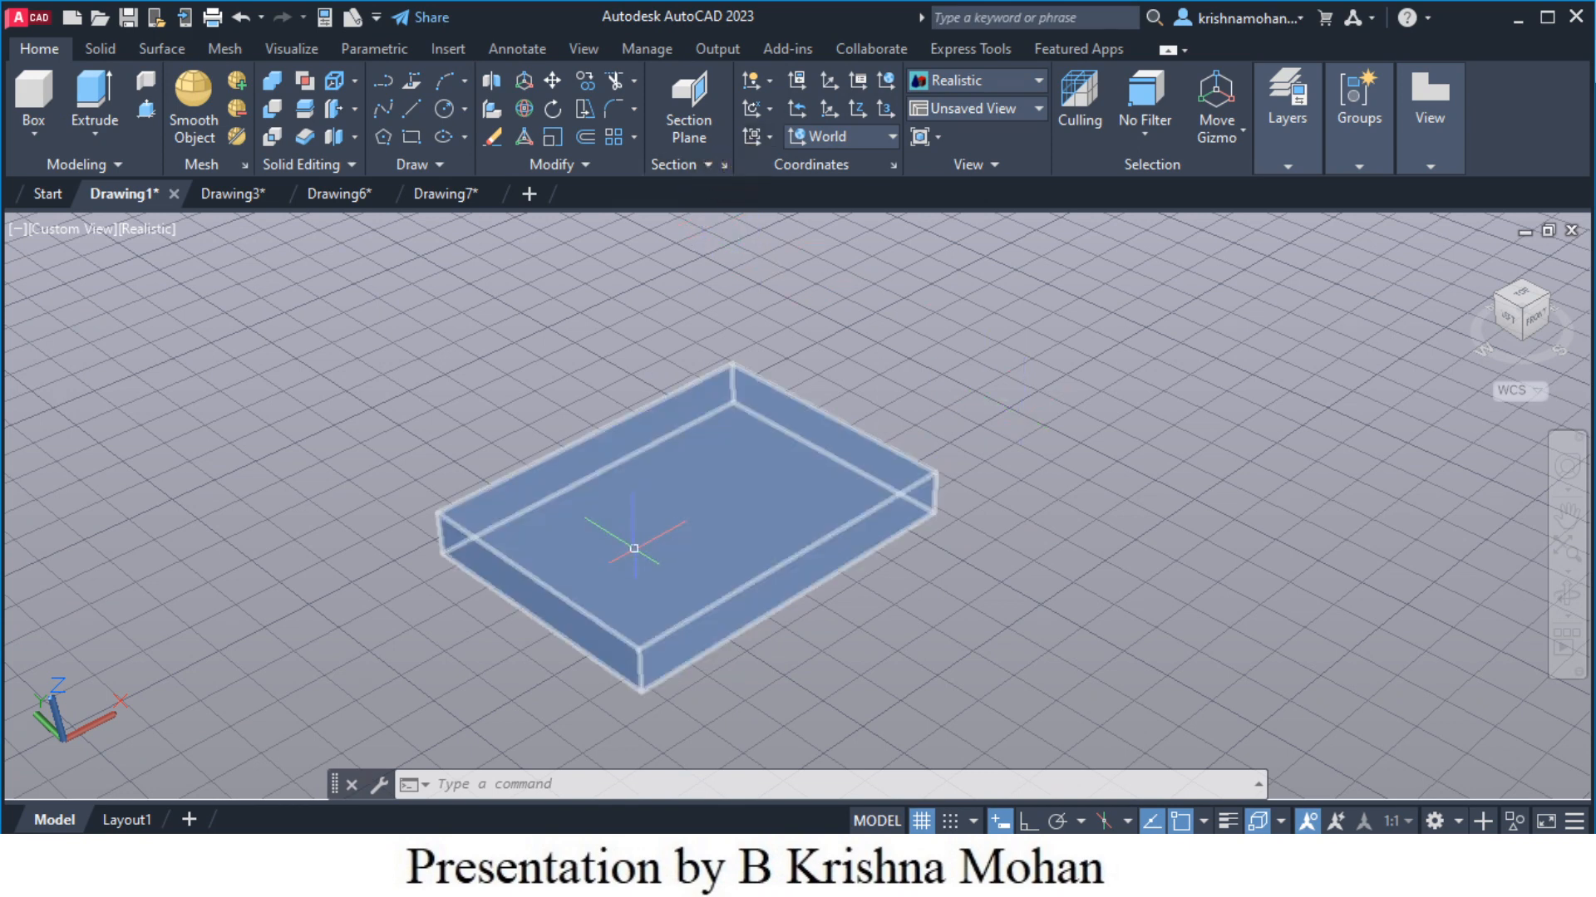
pyautogui.press('Escape')
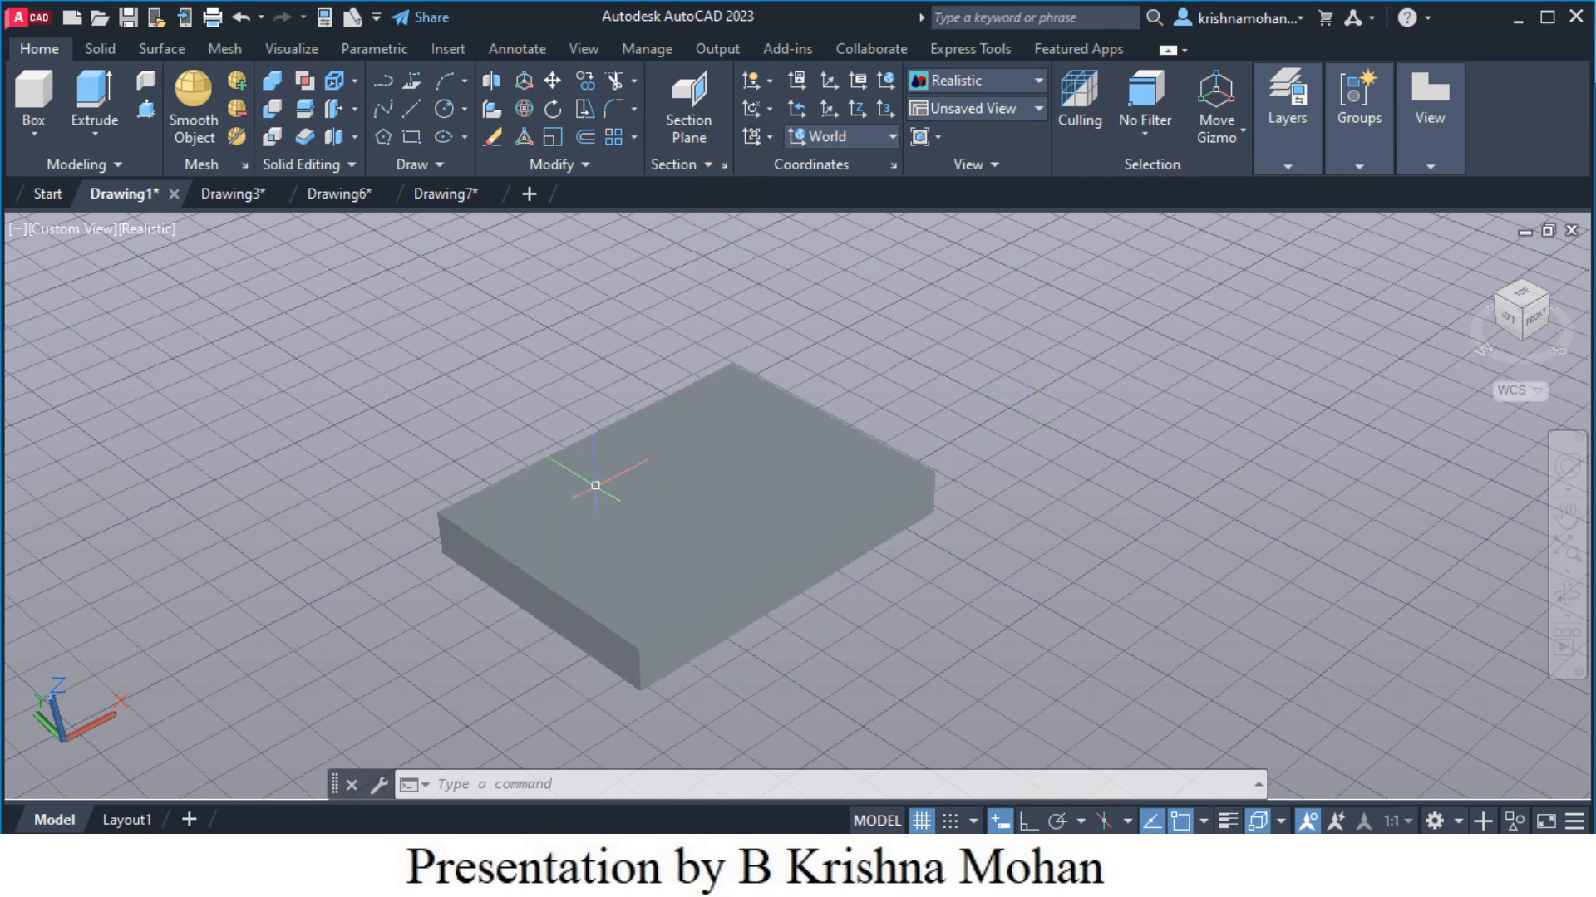
# Align the UCS to the top face of the solid plate and accept the proposed orientation
pyautogui.click(769, 138)
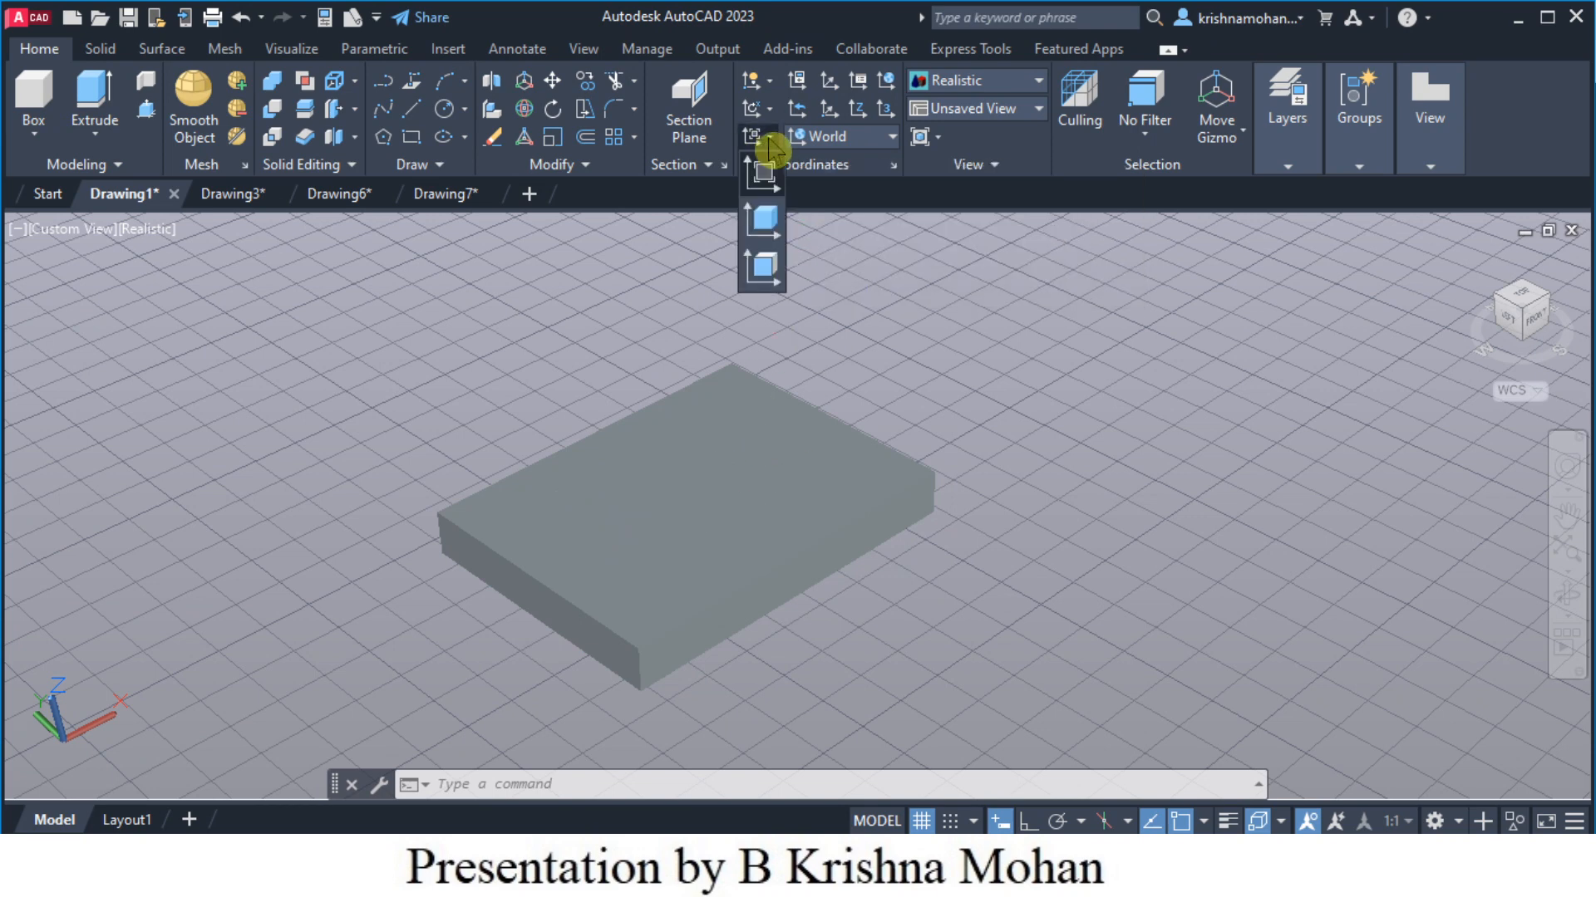
pyautogui.click(762, 270)
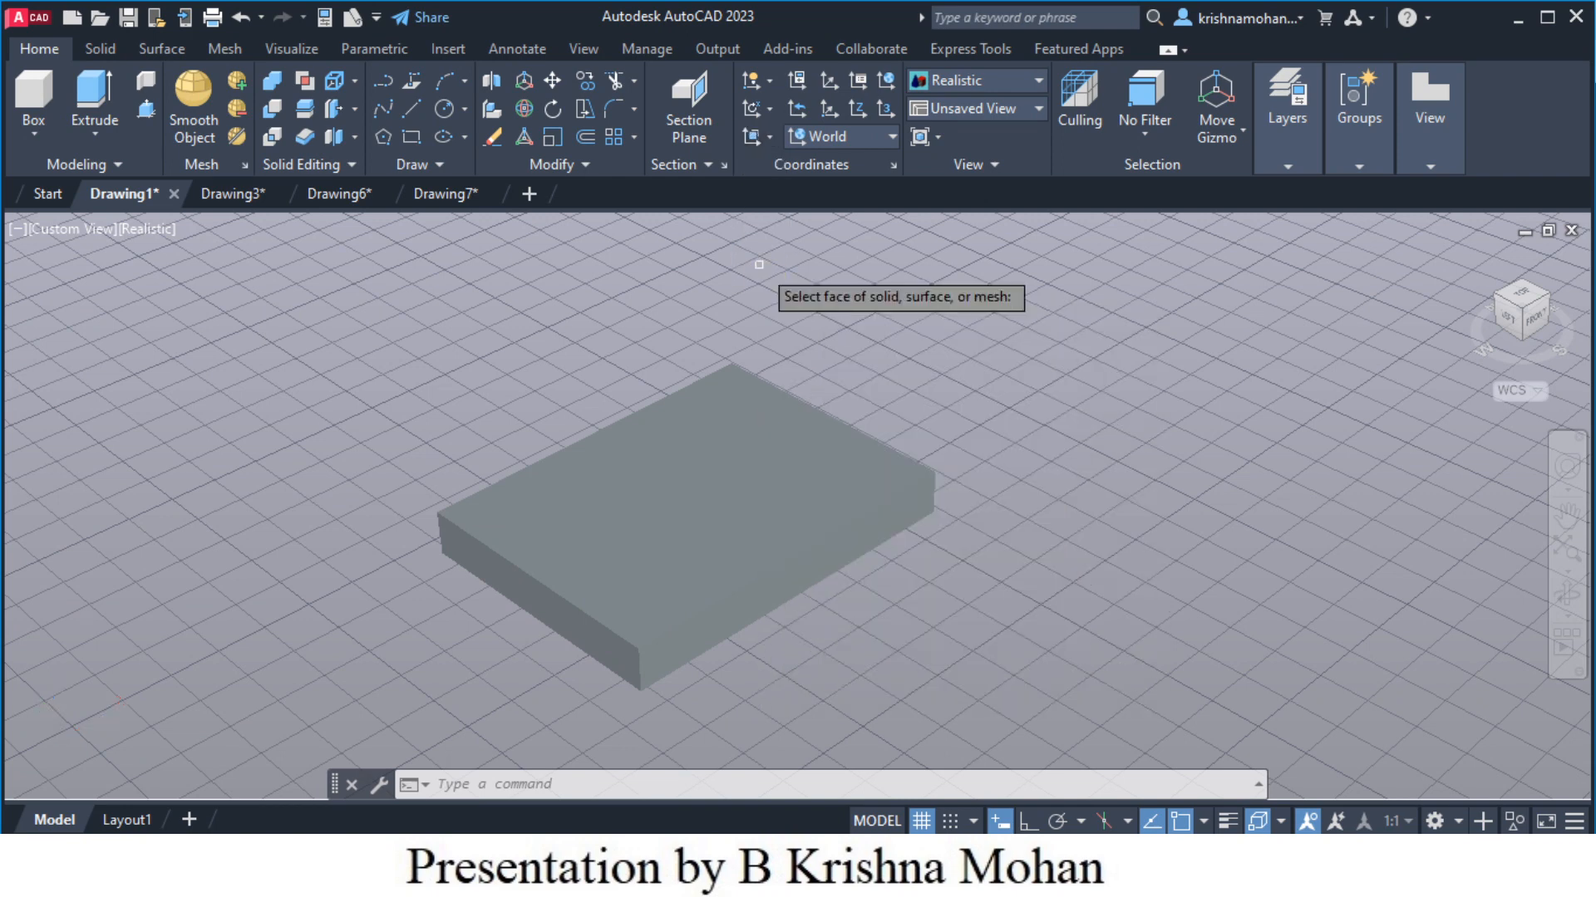
pyautogui.click(700, 536)
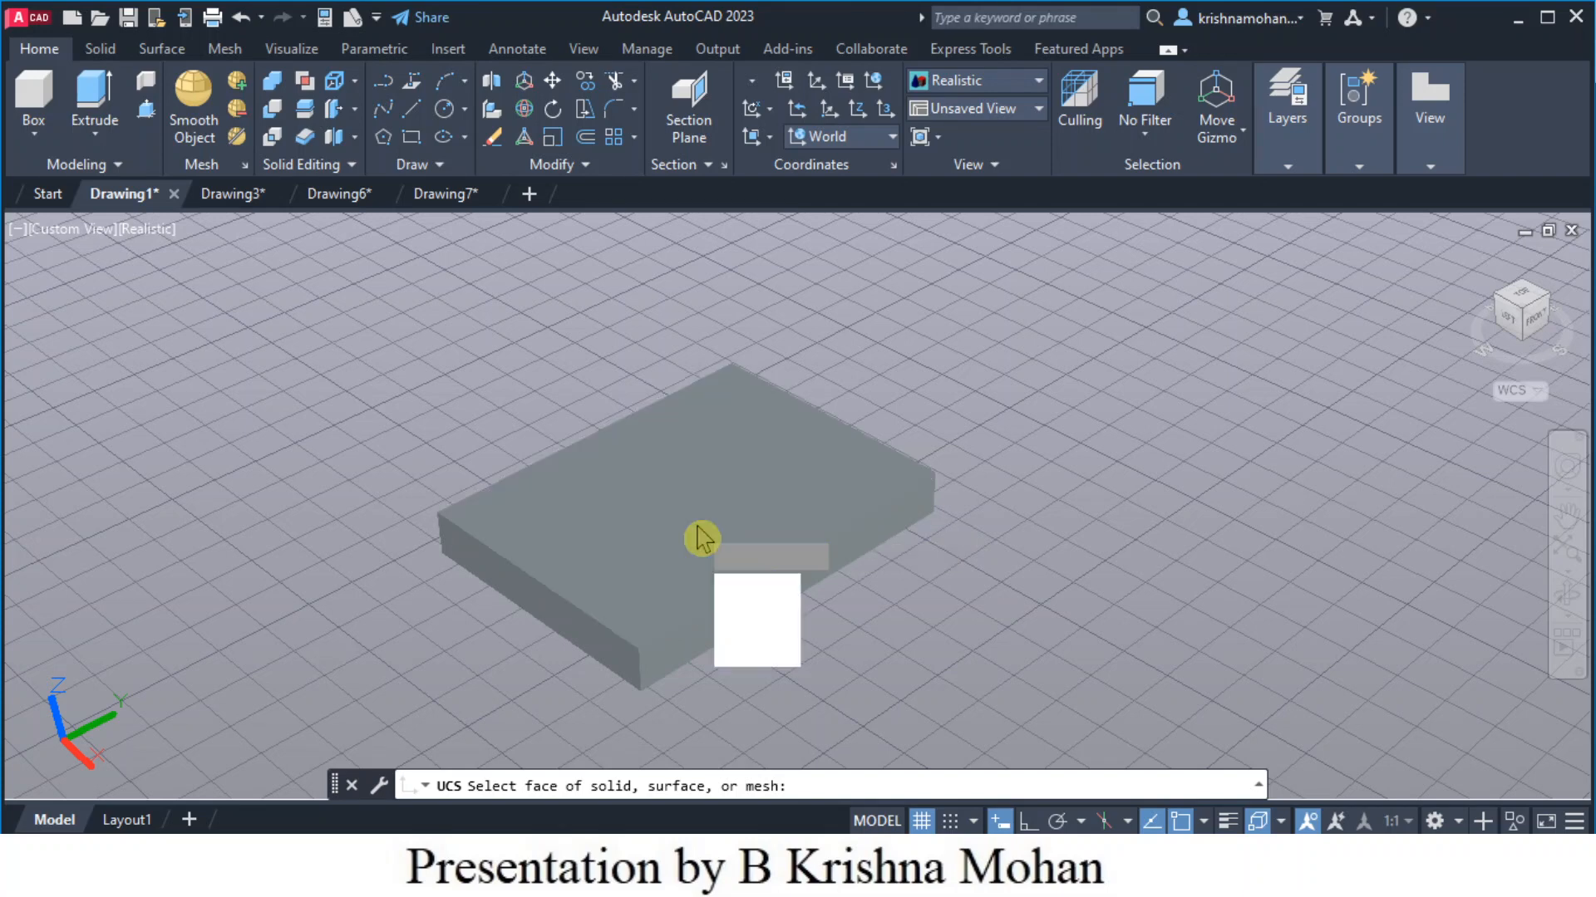
pyautogui.click(758, 586)
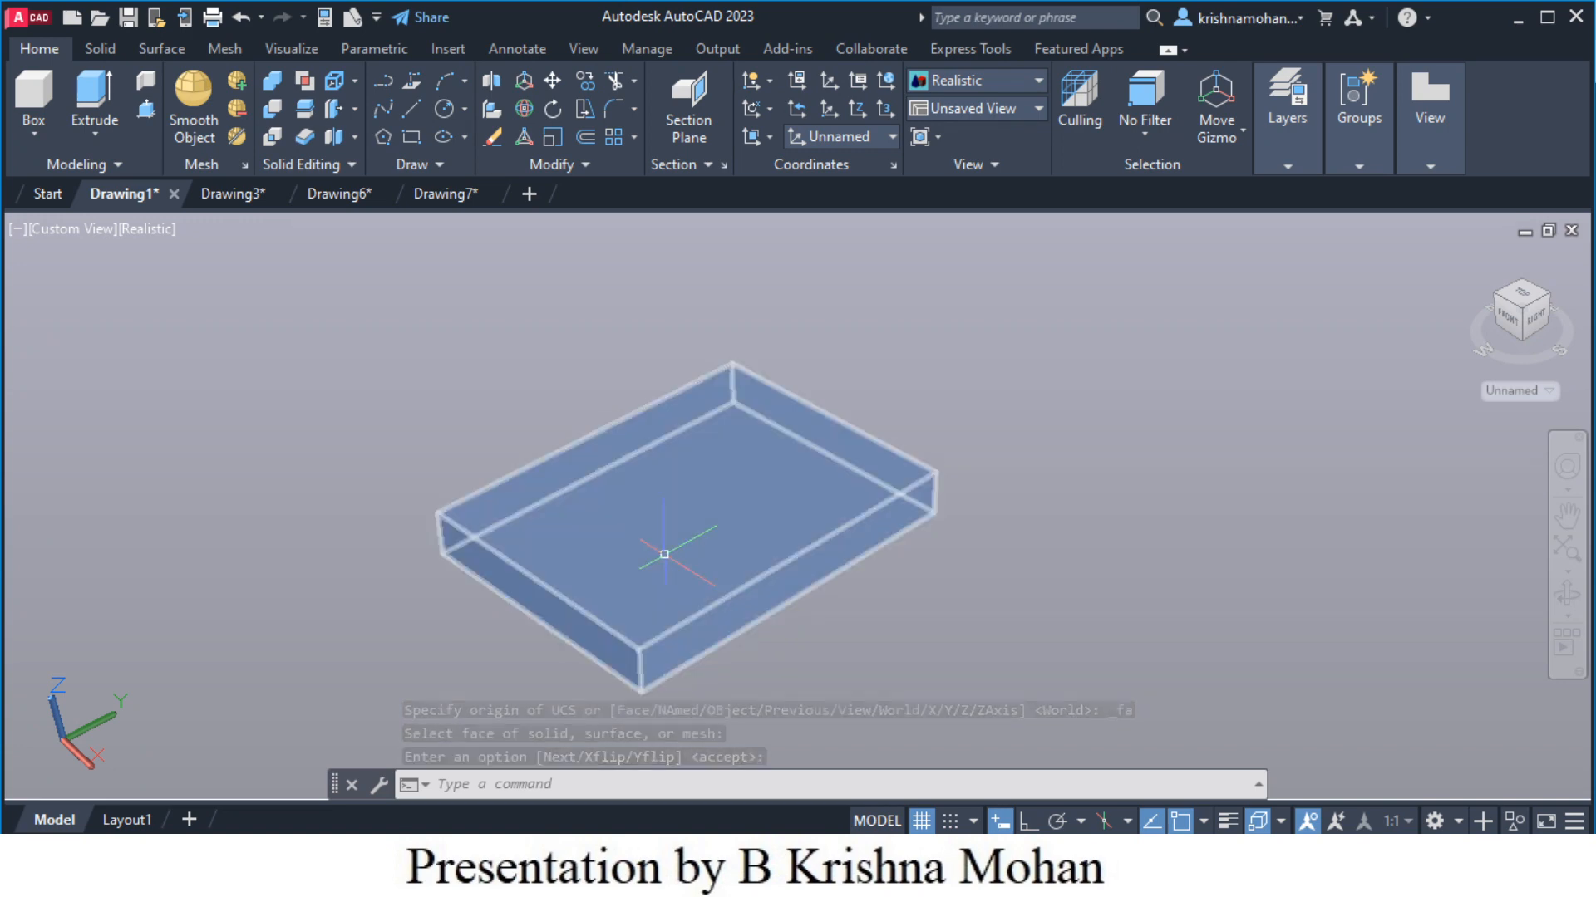
# In the top view, draw a 15 by 15 rectangle inward from the plate's lower-left corner
pyautogui.click(1523, 303)
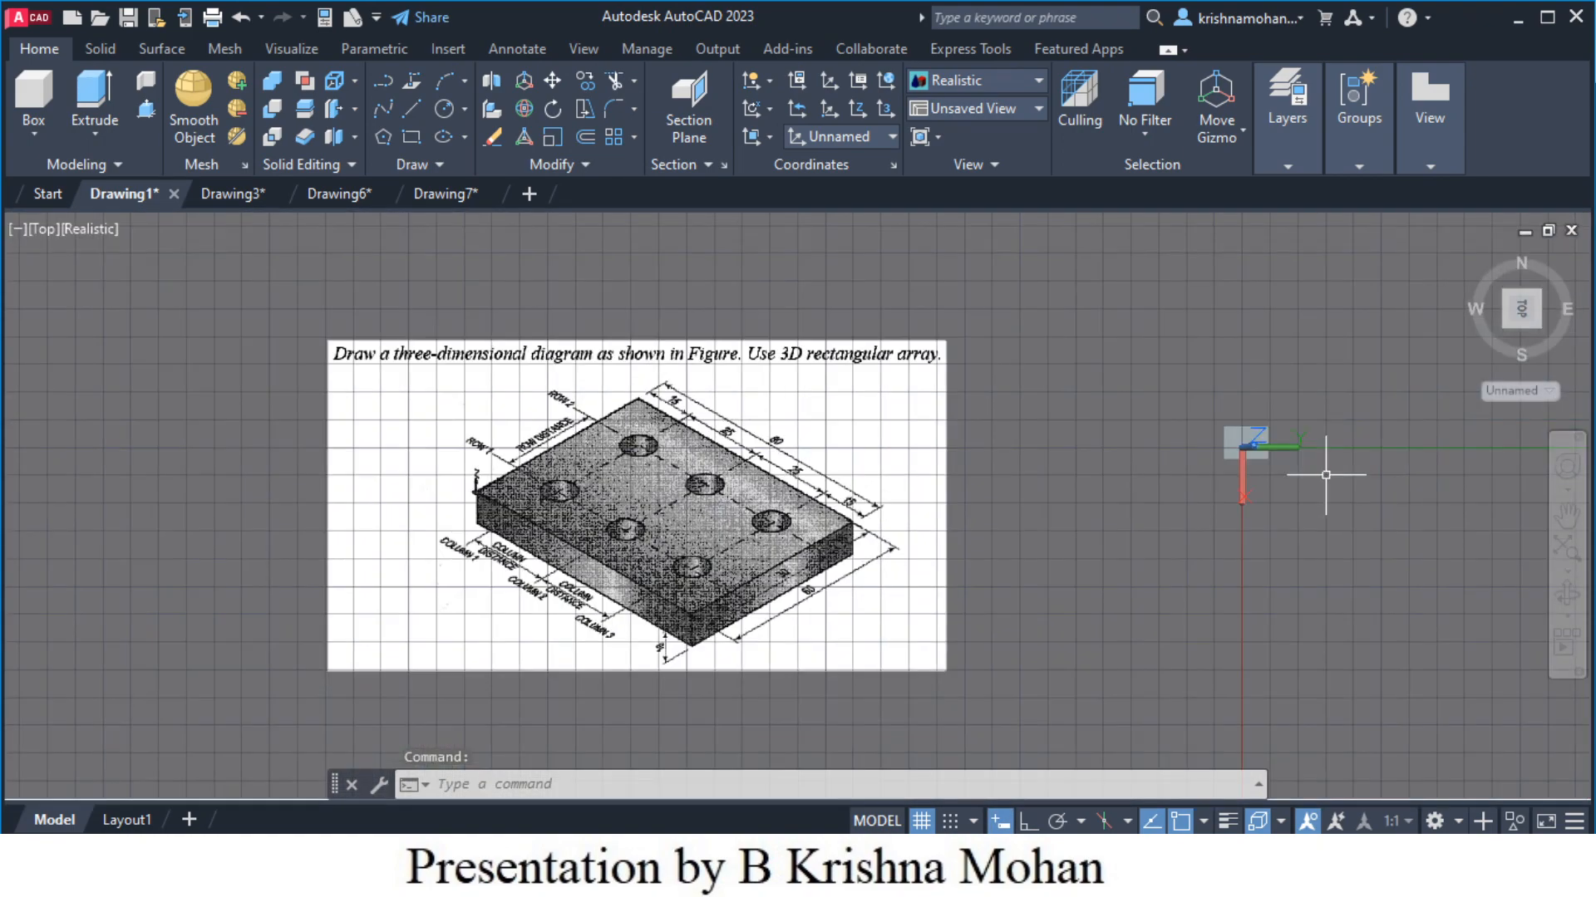
pyautogui.moveTo(1326, 476); pyautogui.dragTo(783, 505, button='middle')
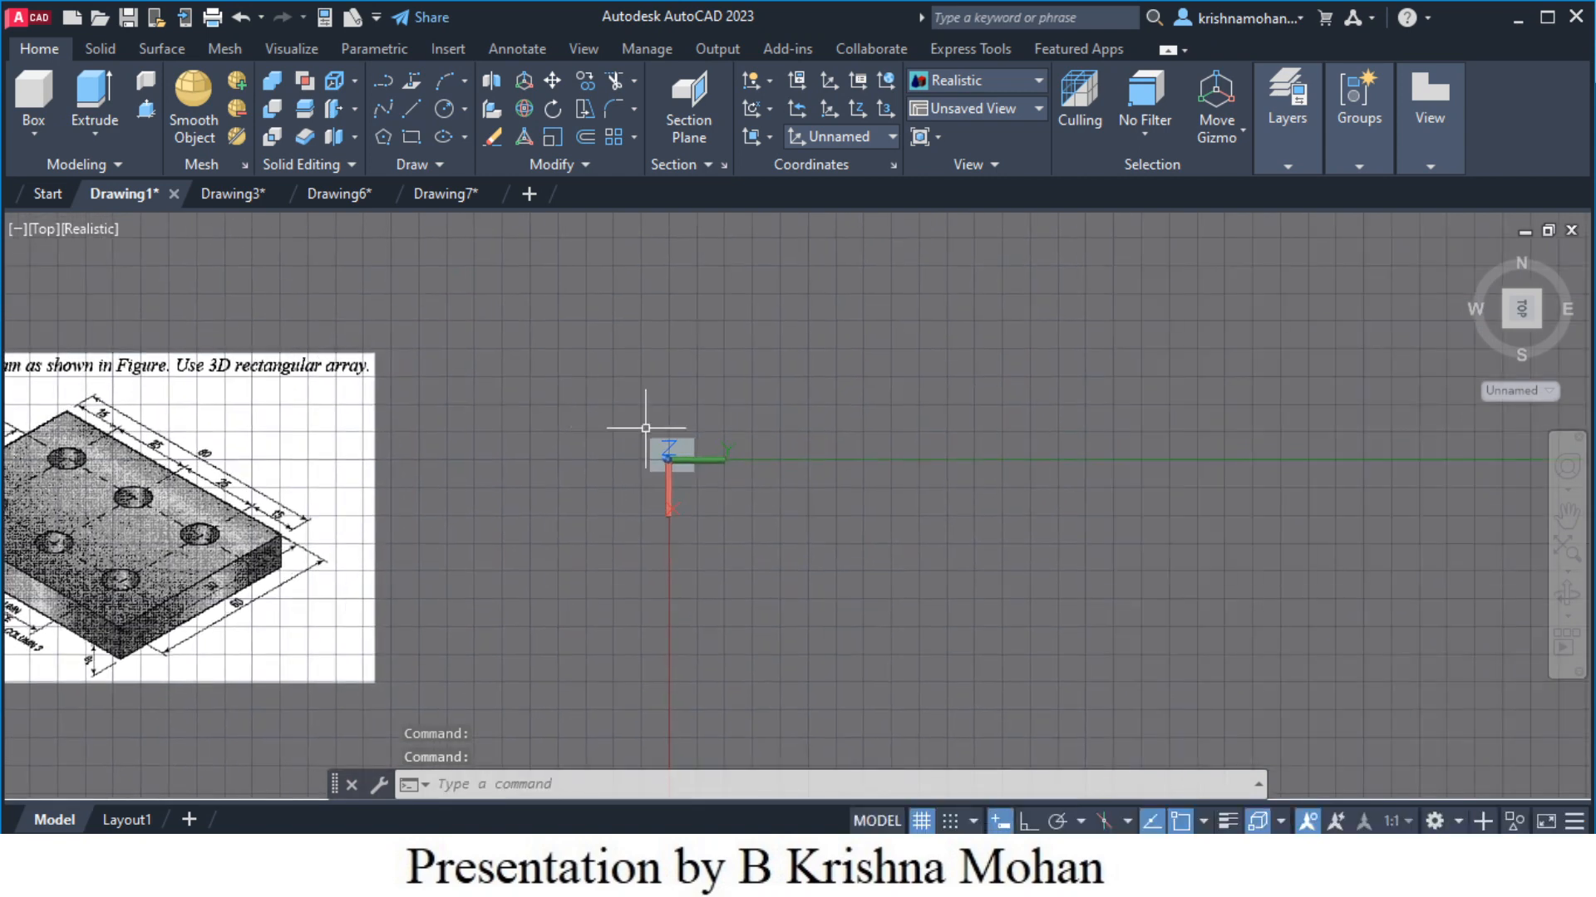
pyautogui.scroll(4, 748, 486)
pyautogui.scroll(2, 620, 413)
pyautogui.moveTo(661, 425); pyautogui.dragTo(683, 541, button='middle')
pyautogui.scroll(3, 677, 541)
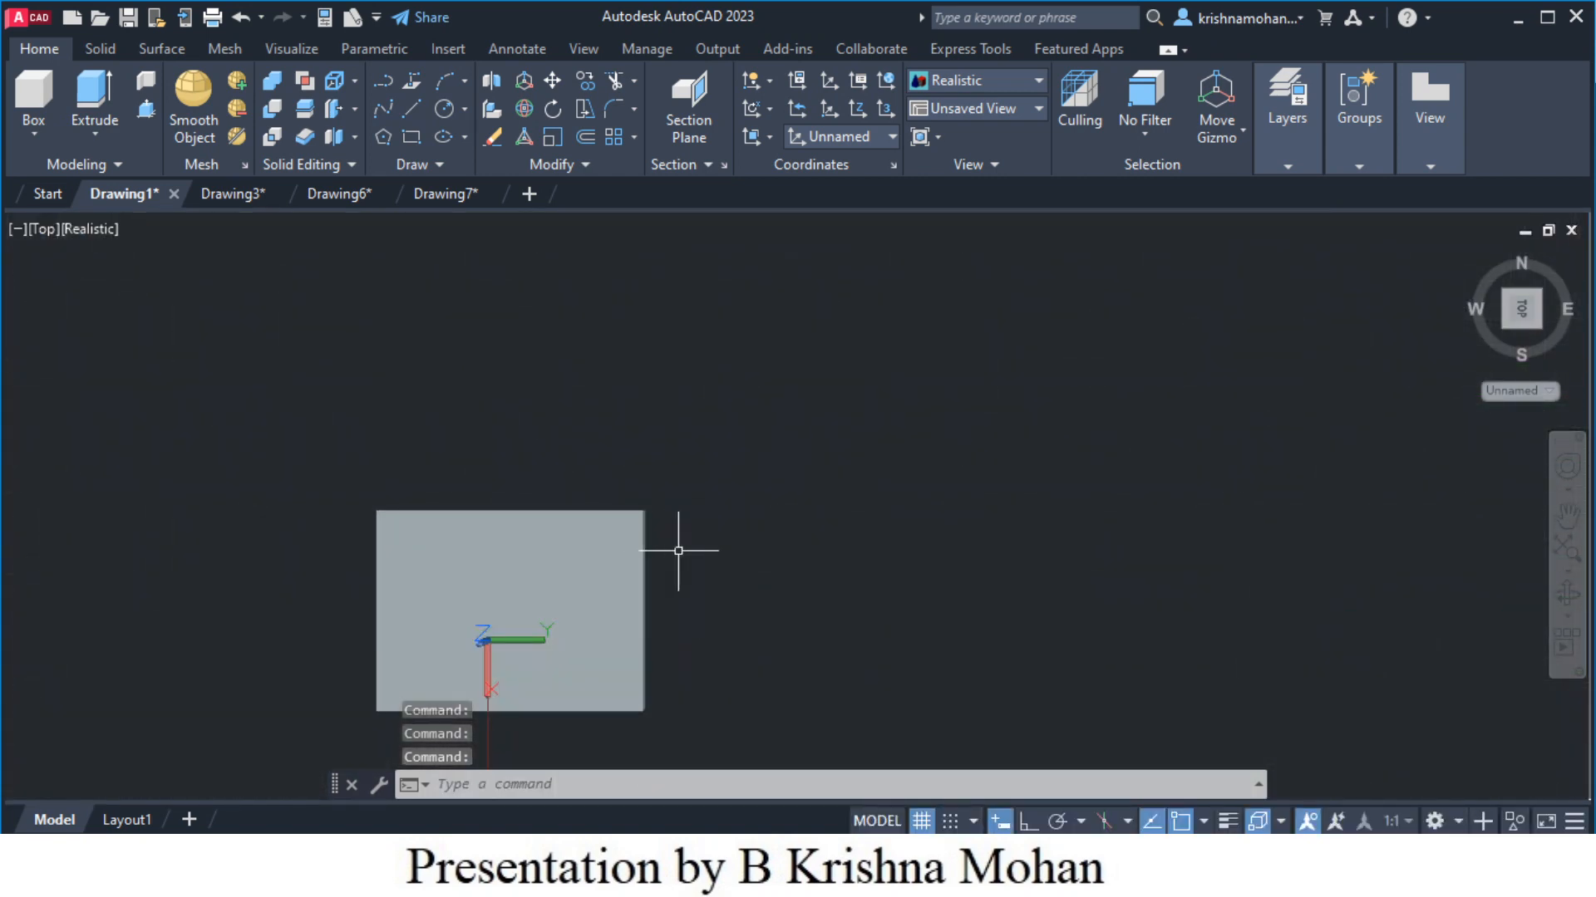
pyautogui.moveTo(608, 673); pyautogui.dragTo(790, 491, button='middle')
pyautogui.scroll(4, 708, 482)
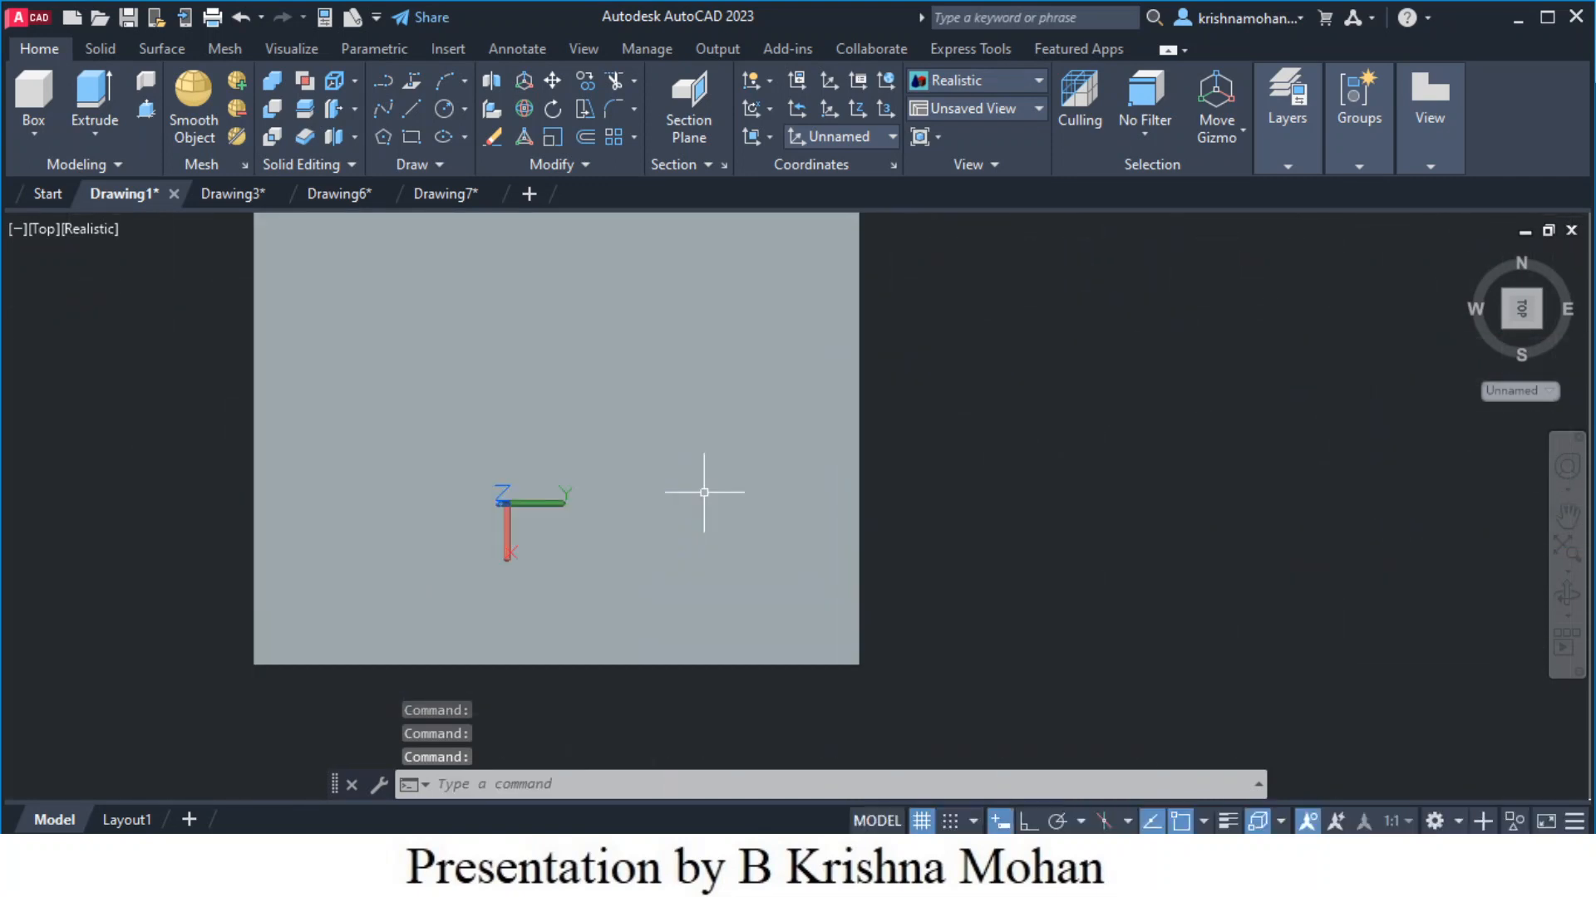
pyautogui.moveTo(598, 520); pyautogui.dragTo(692, 530, button='middle')
pyautogui.press('F12')
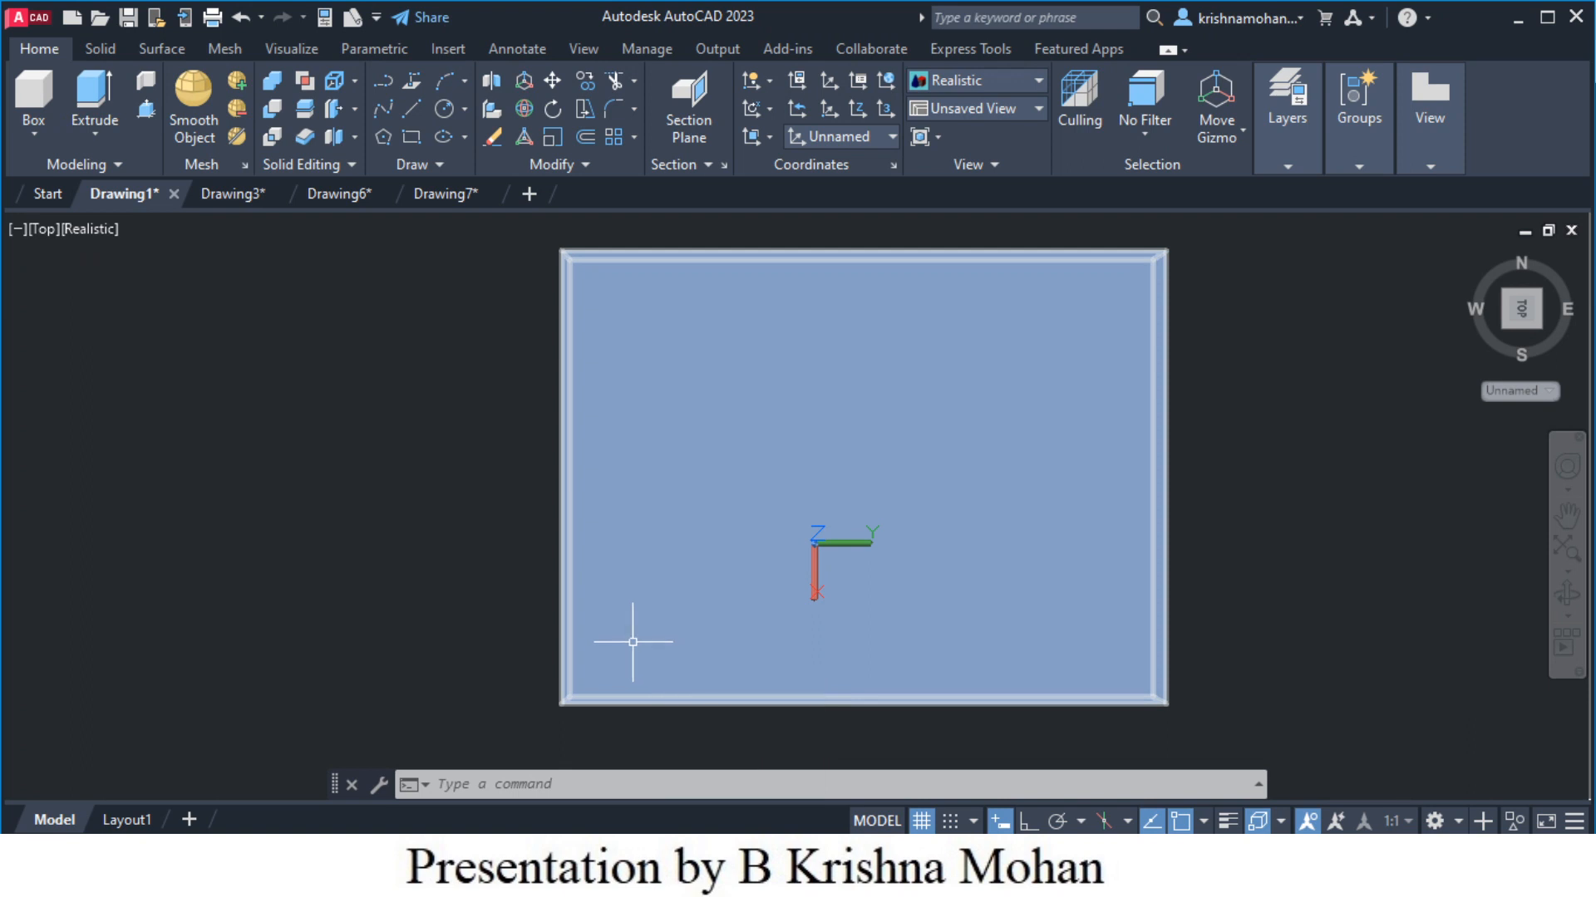
pyautogui.click(410, 138)
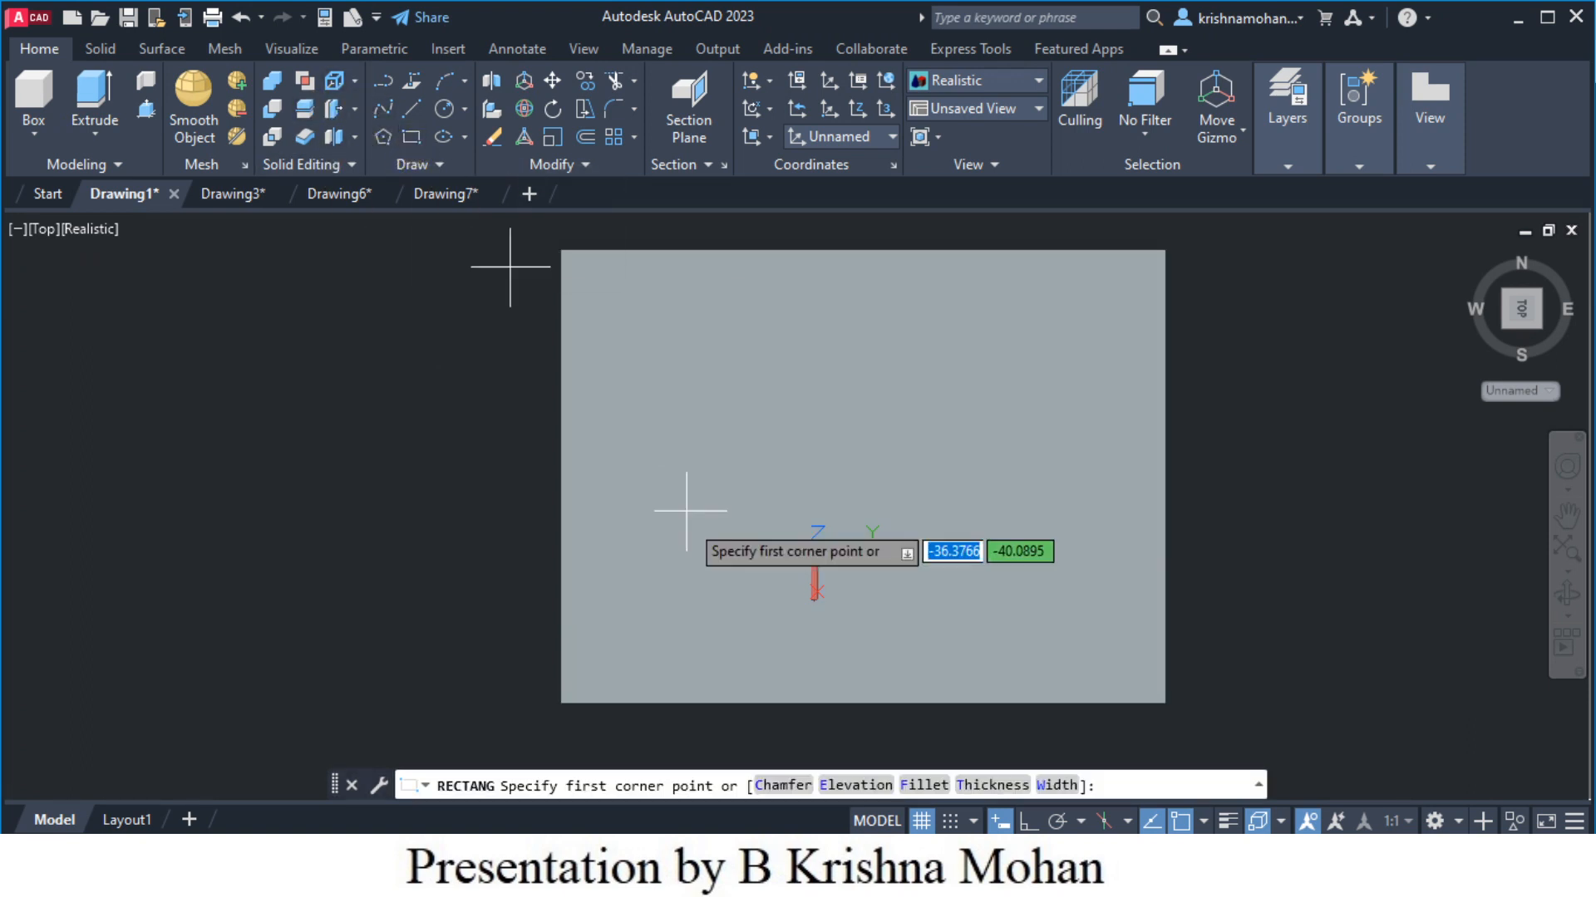
pyautogui.click(561, 703)
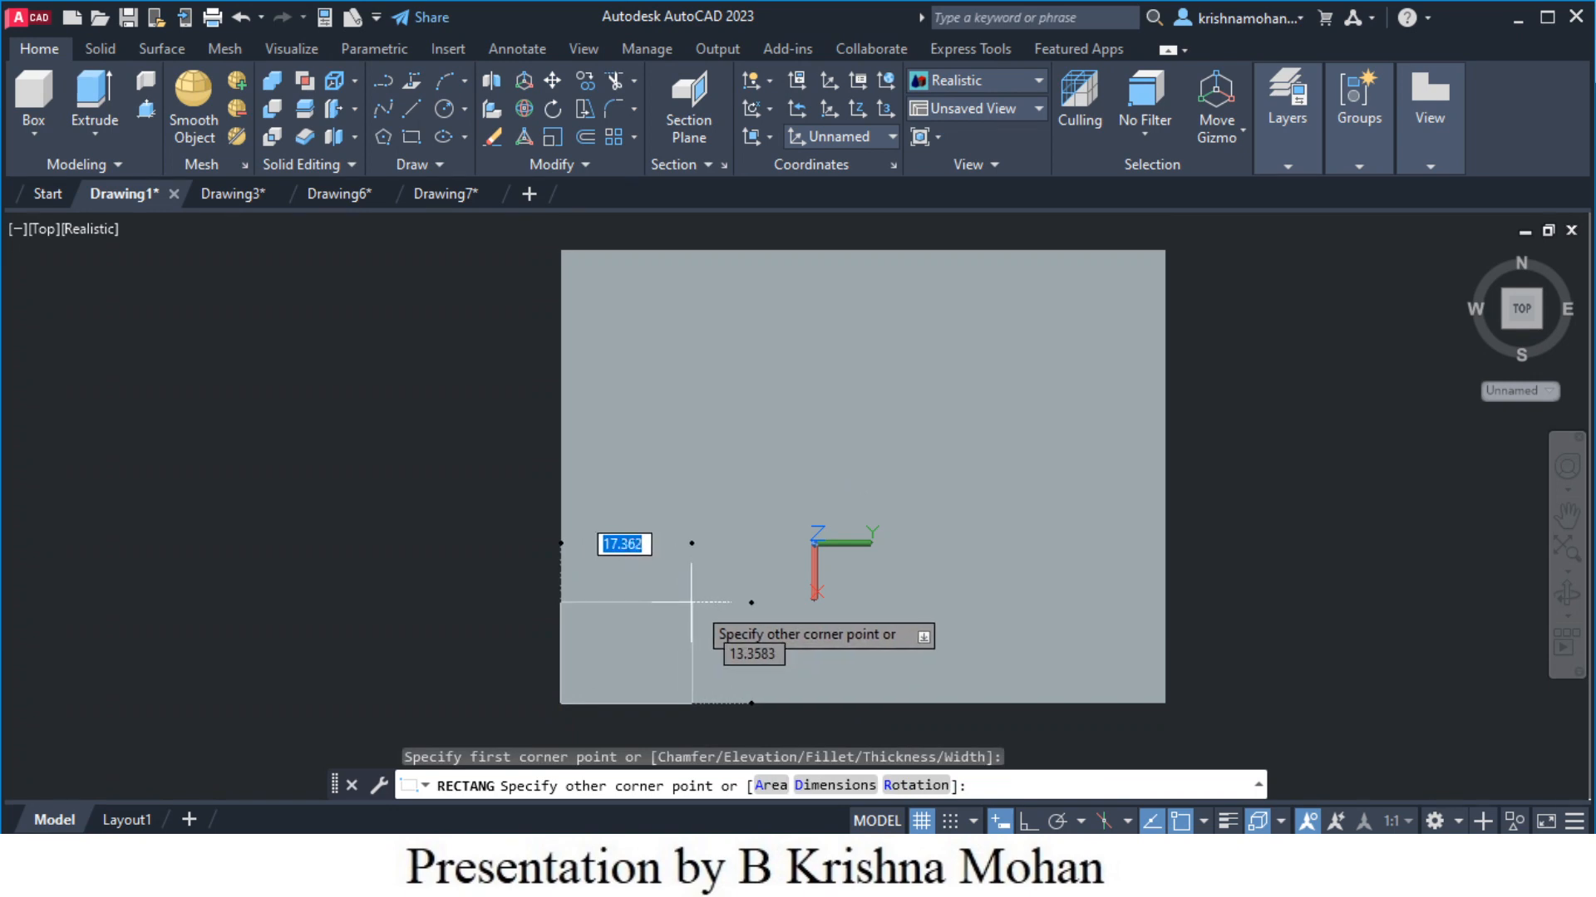
pyautogui.write('15')
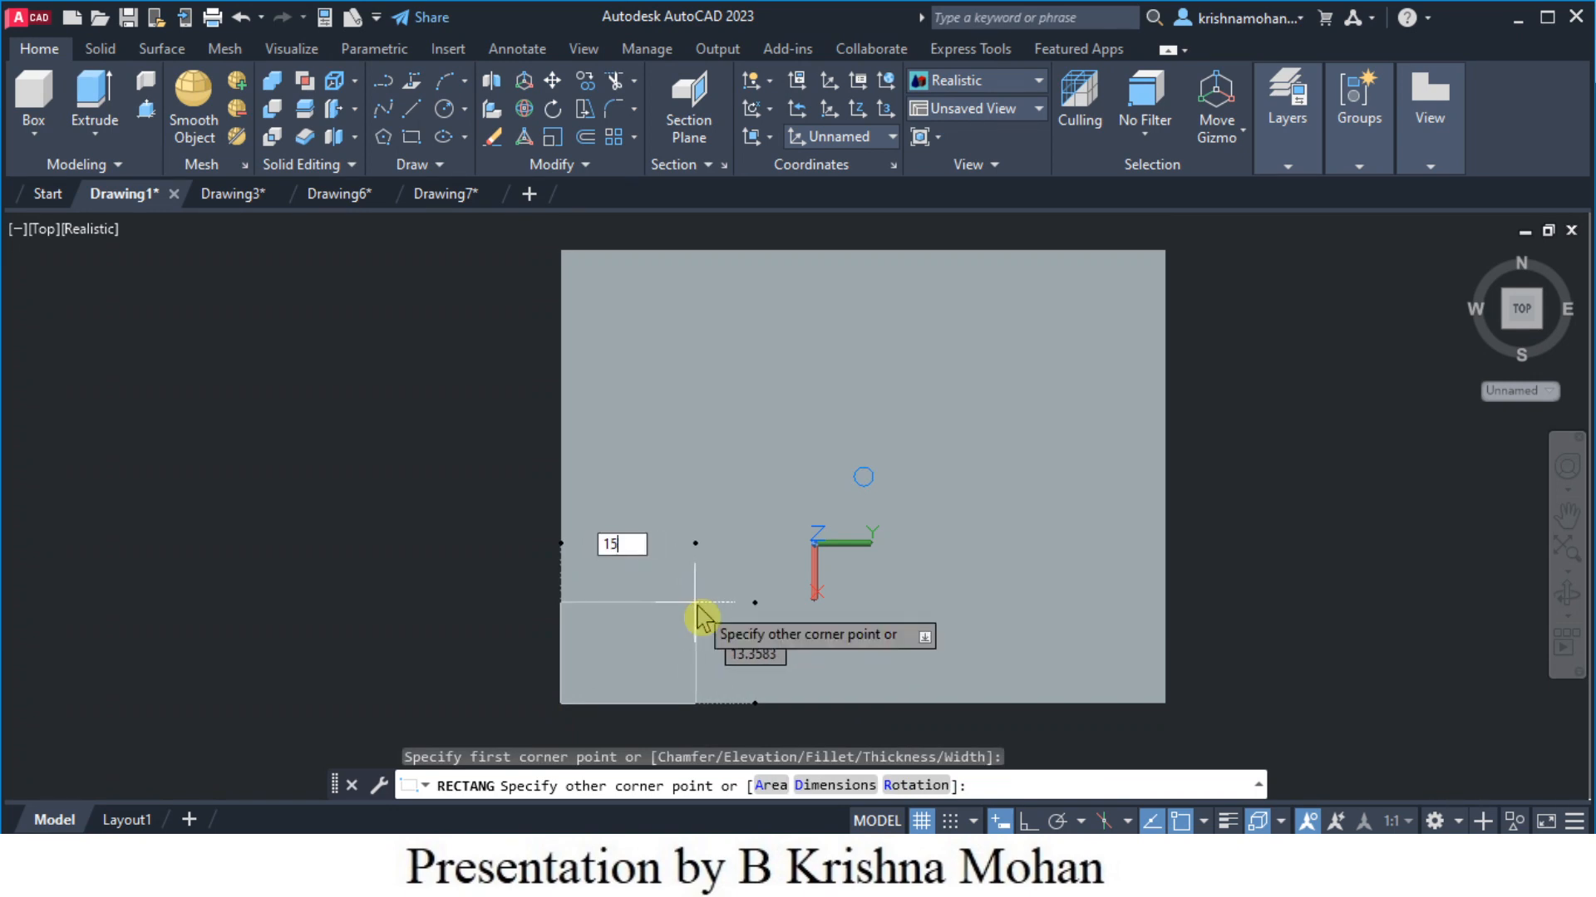
pyautogui.press('Tab')
pyautogui.write('15')
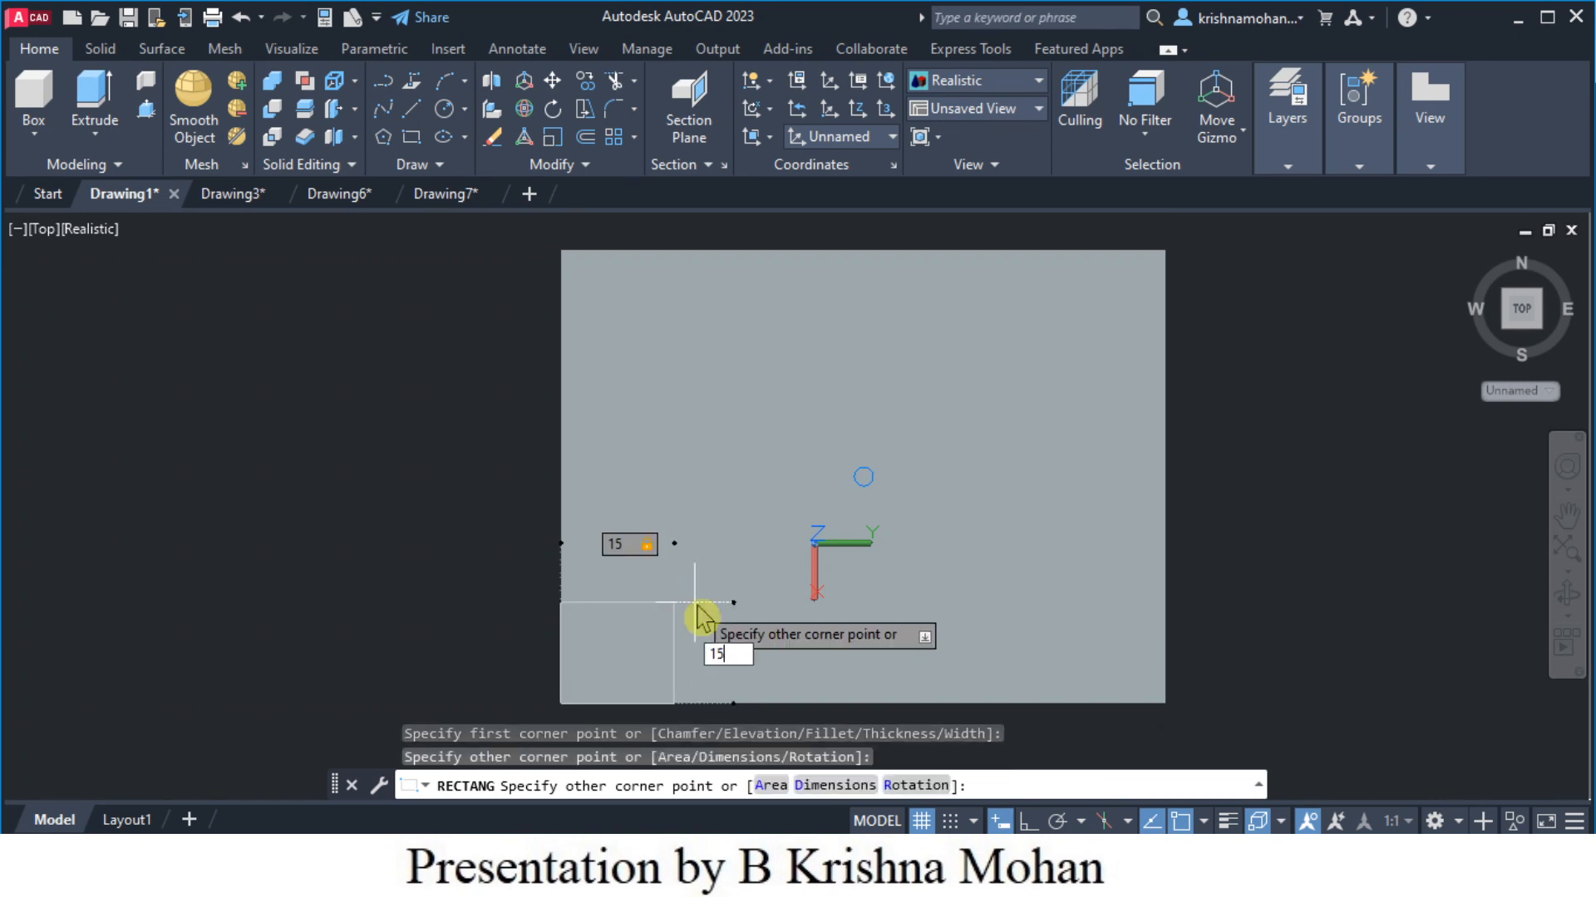
pyautogui.press('Return')
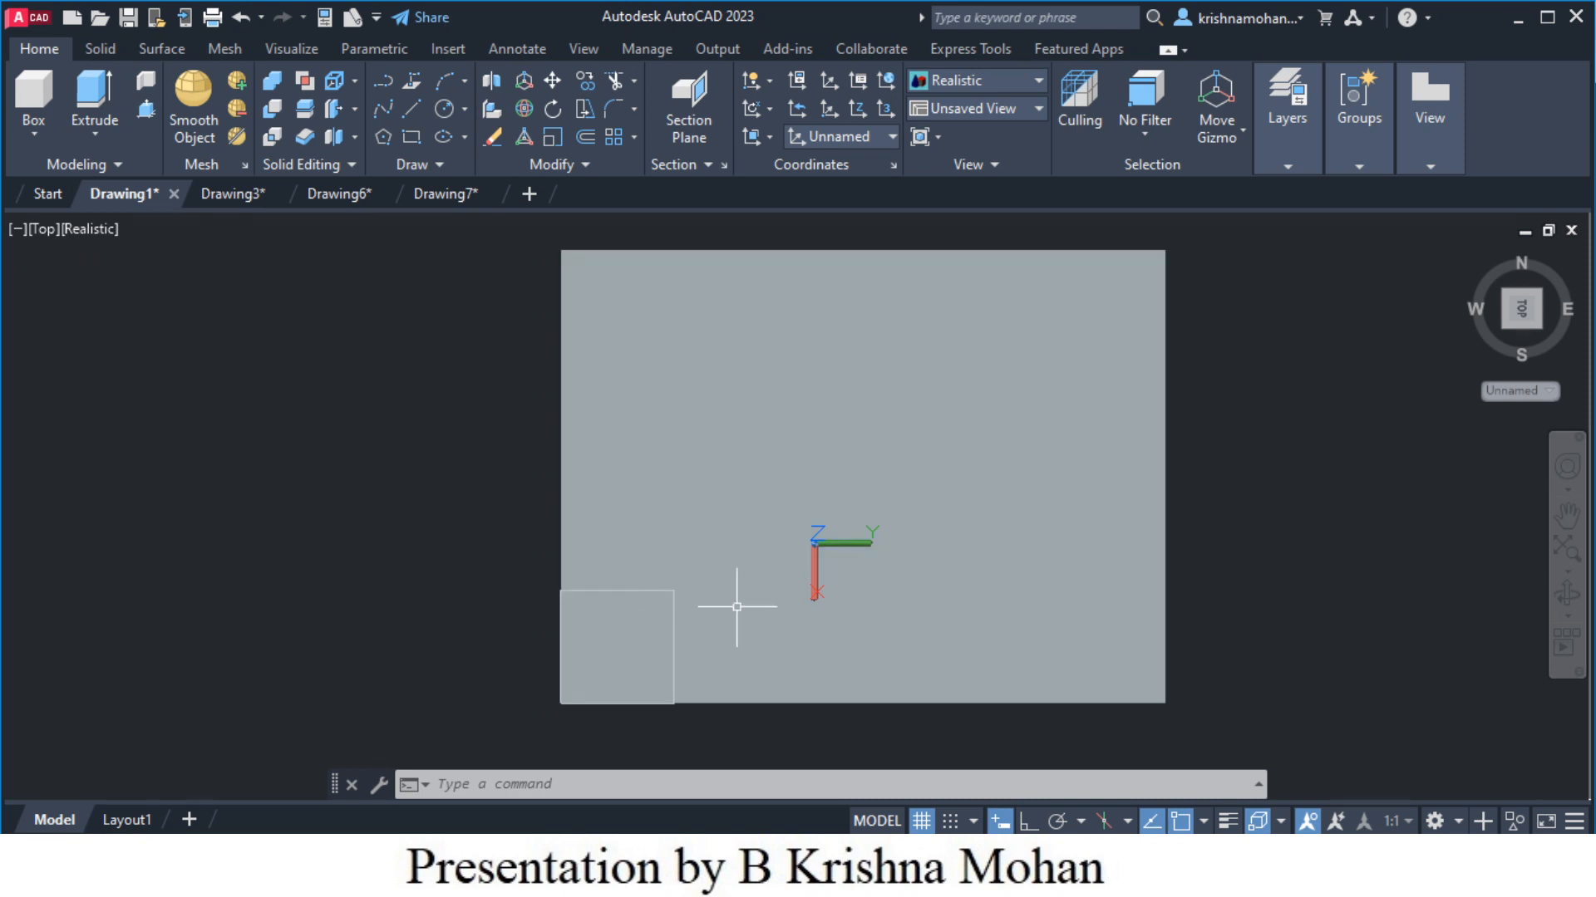
pyautogui.click(669, 556)
pyautogui.press('Escape')
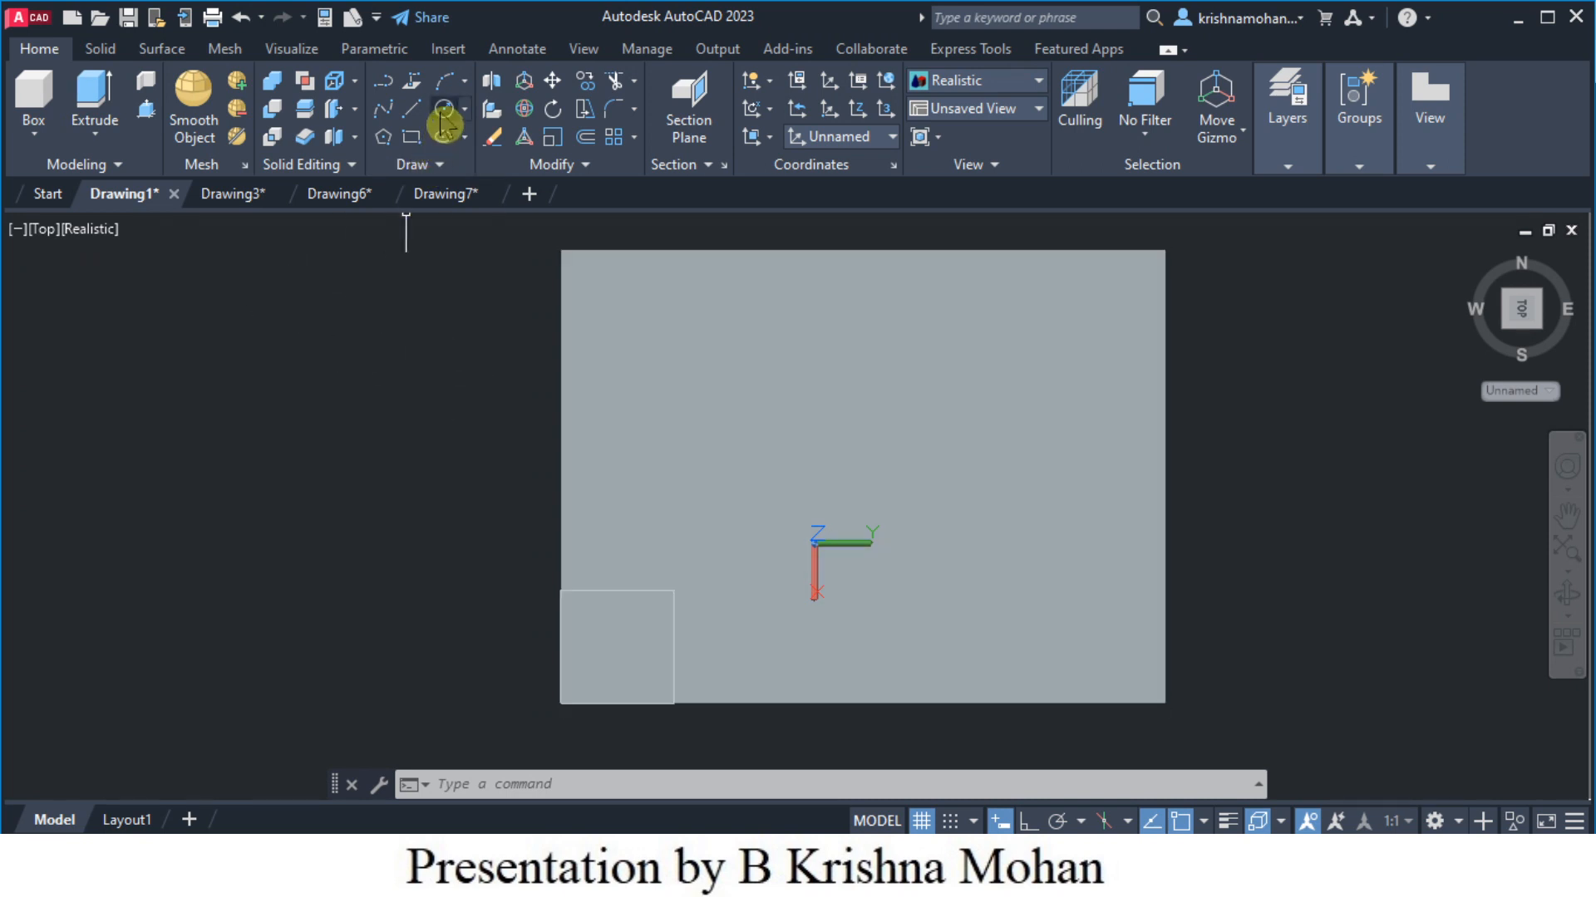
# Draw a circle of radius 5 centred on the inner corner of the small construction square
pyautogui.click(443, 110)
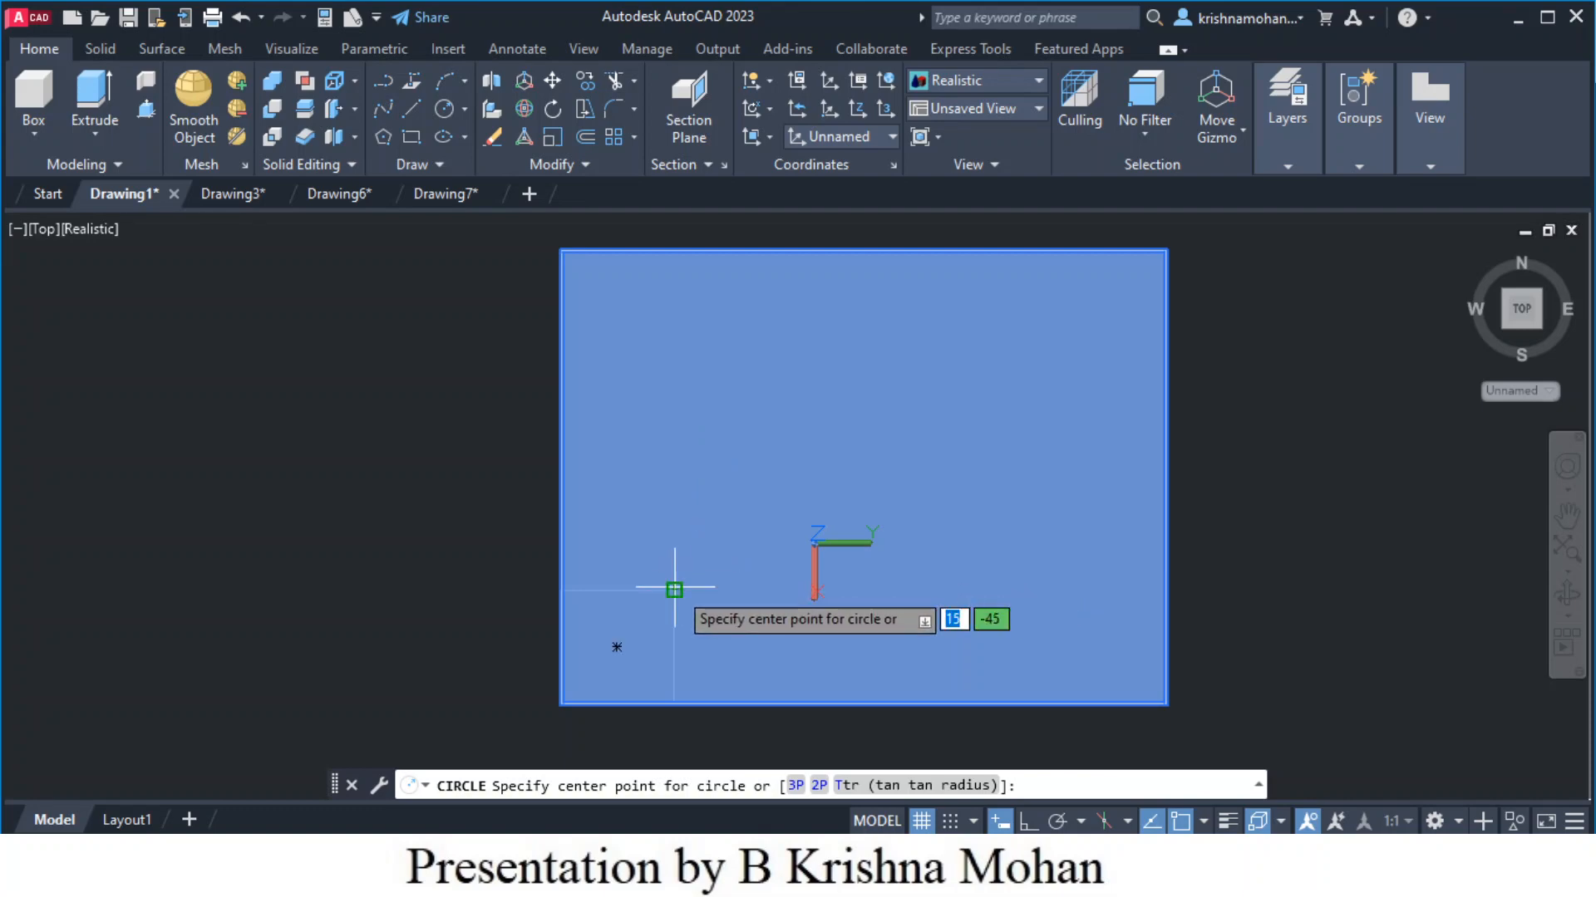
pyautogui.click(674, 590)
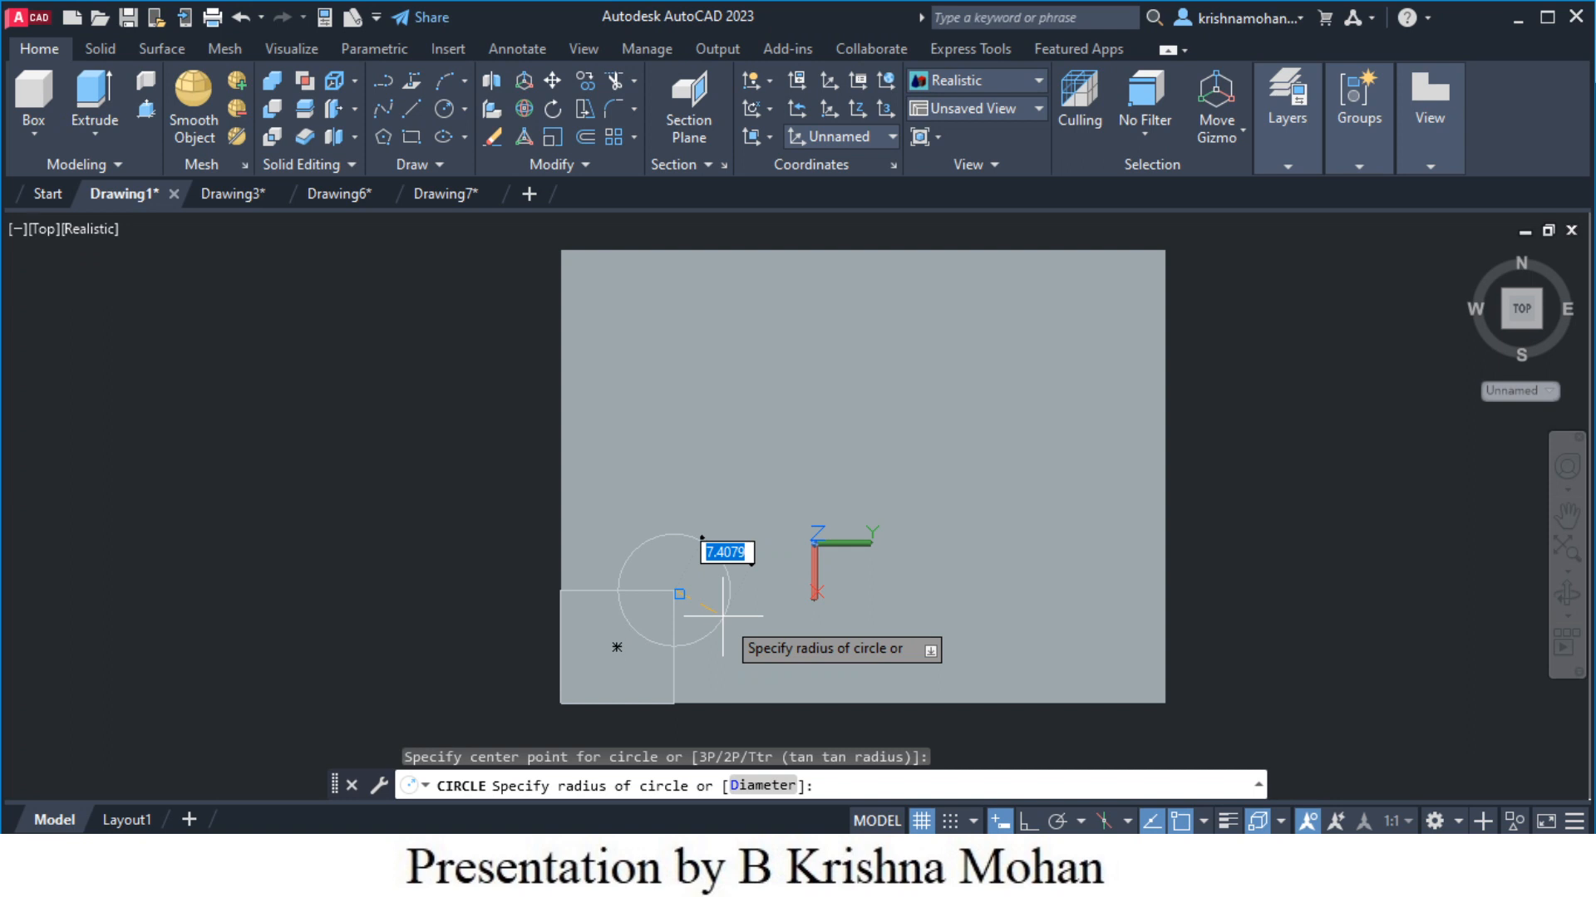
pyautogui.write('5')
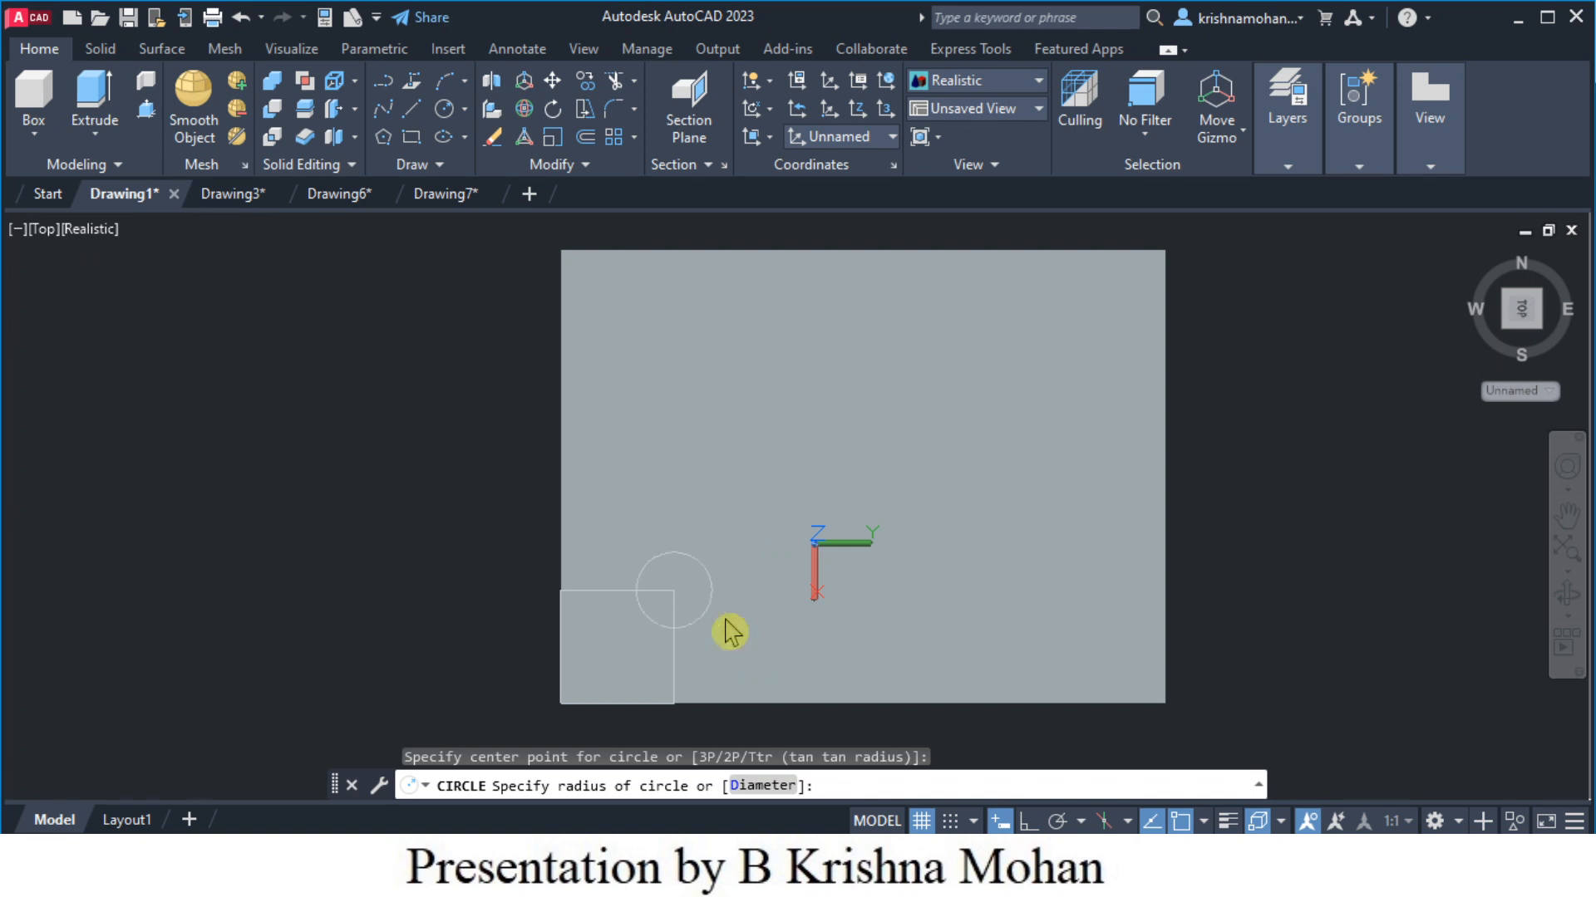
pyautogui.press('Return')
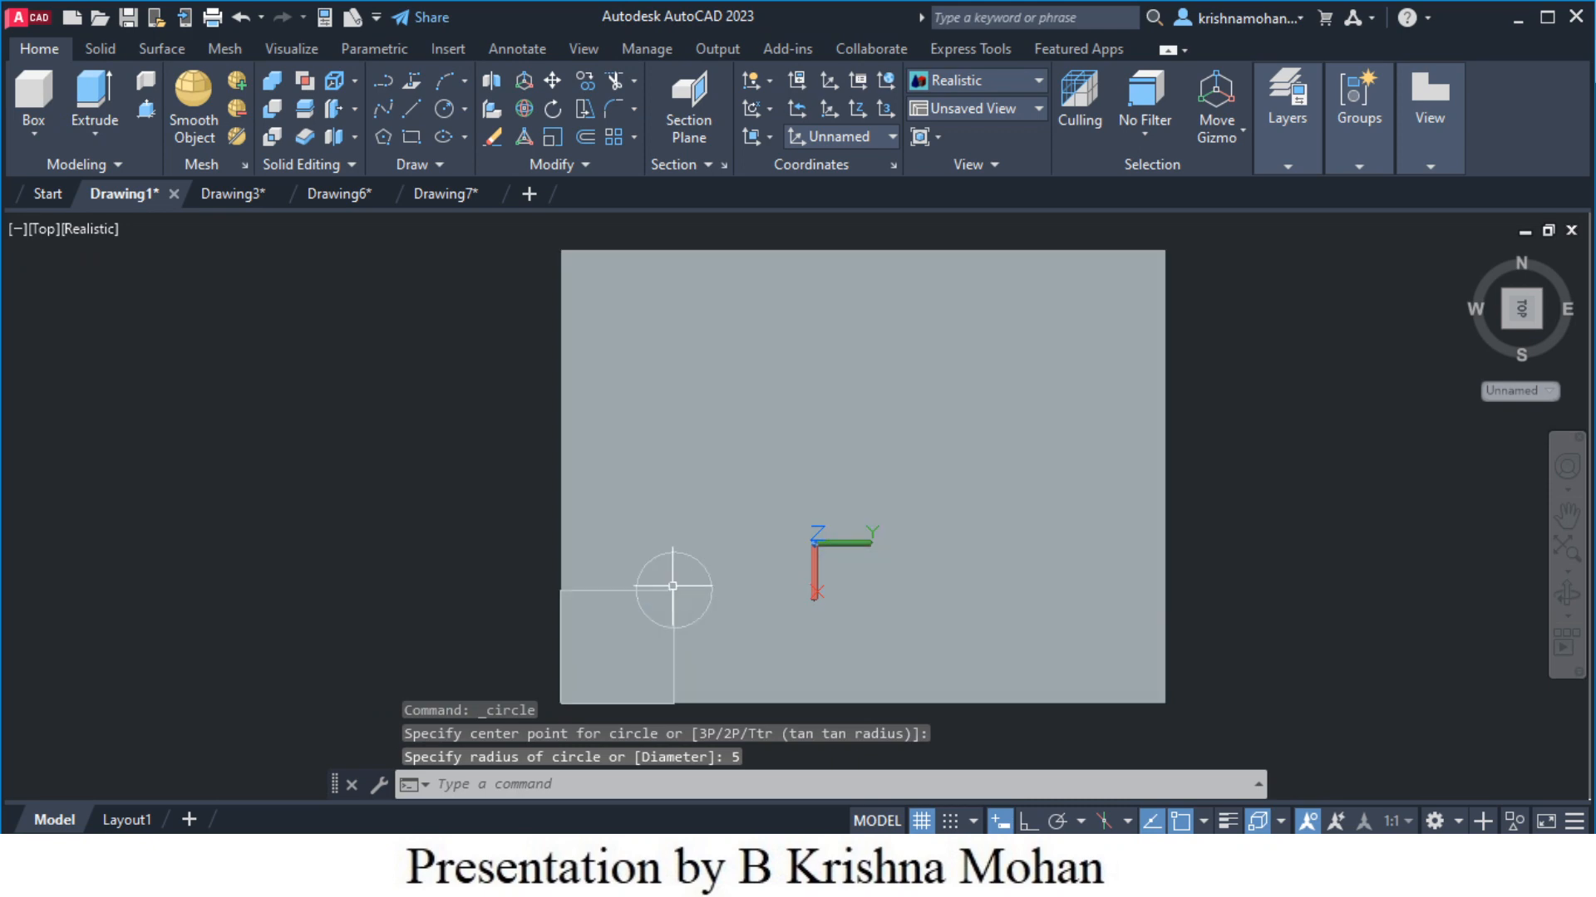
pyautogui.click(712, 612)
pyautogui.press('Escape')
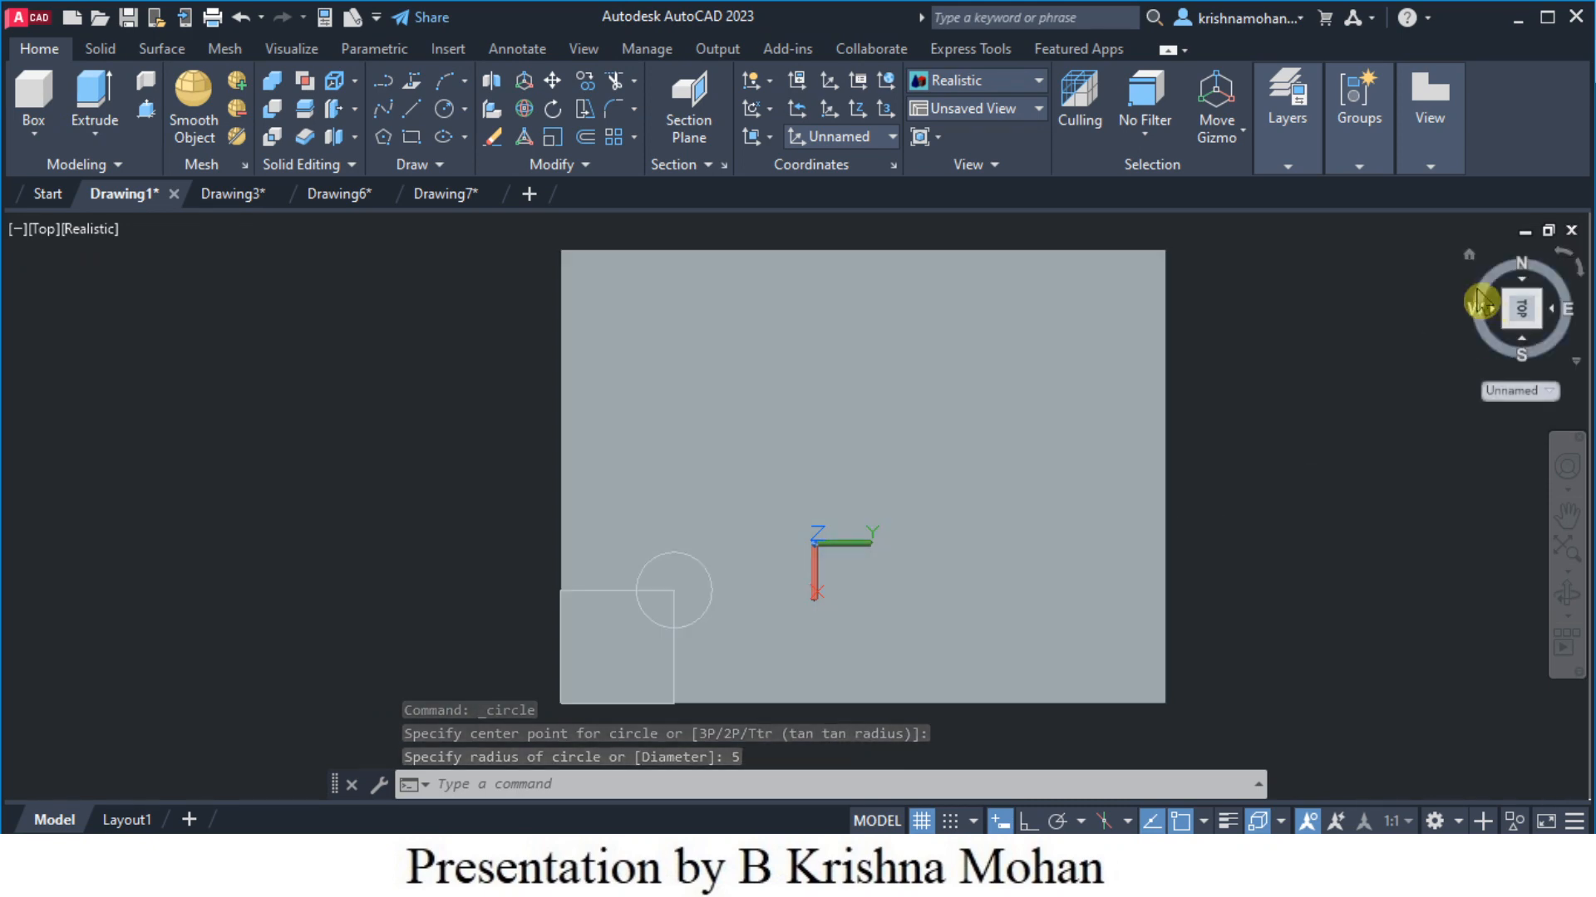
# Return to the isometric home view and erase the reference image
pyautogui.click(1470, 266)
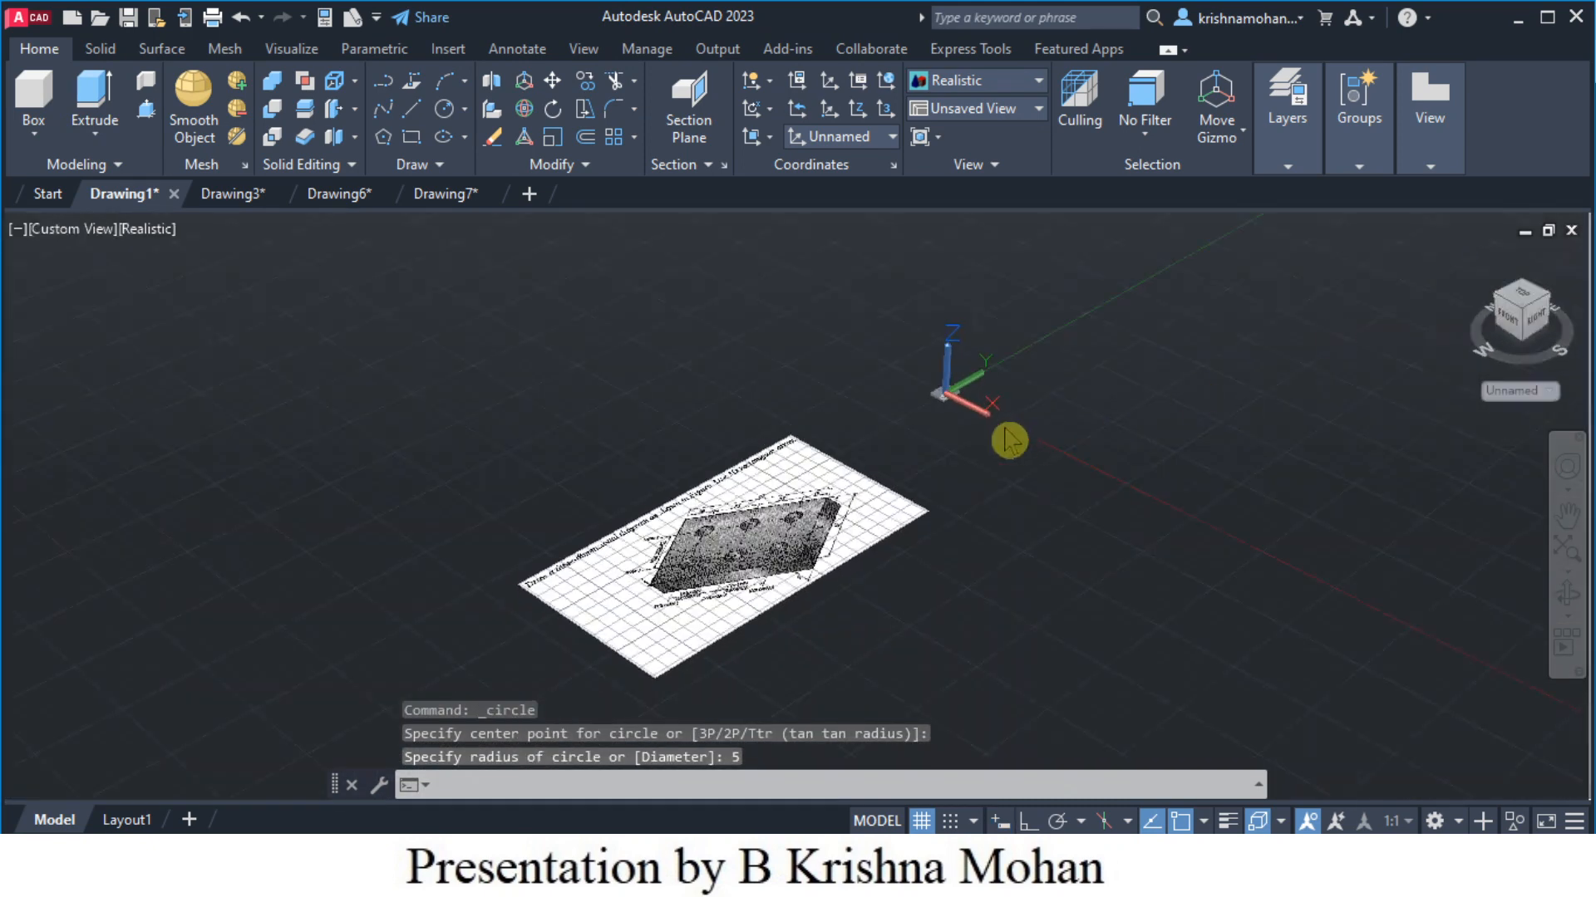
pyautogui.click(818, 492)
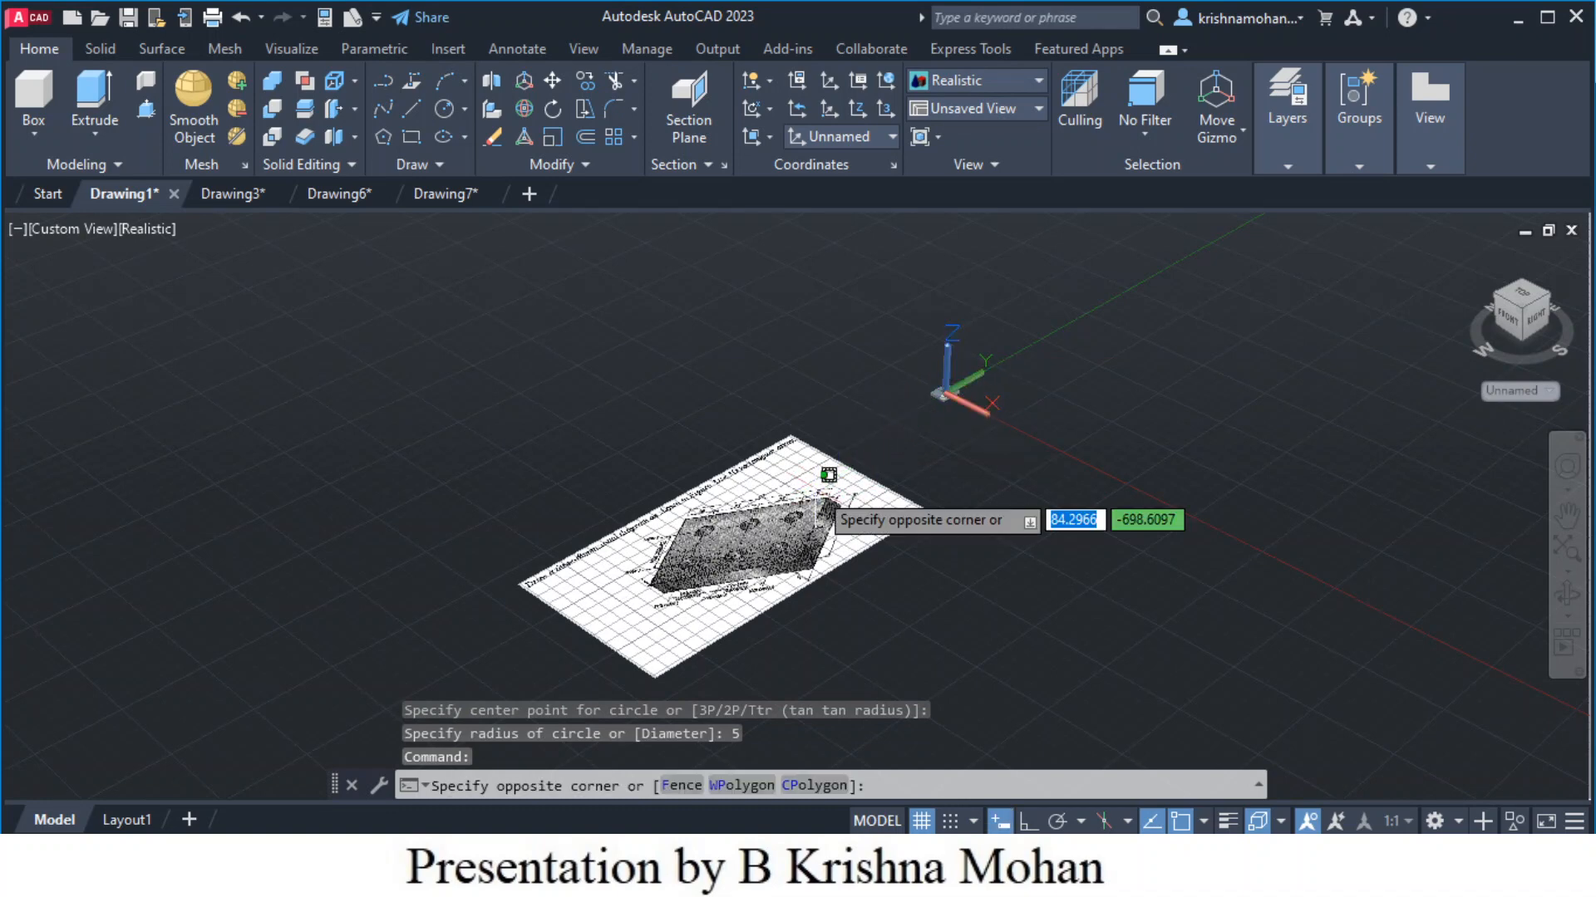
pyautogui.click(888, 509)
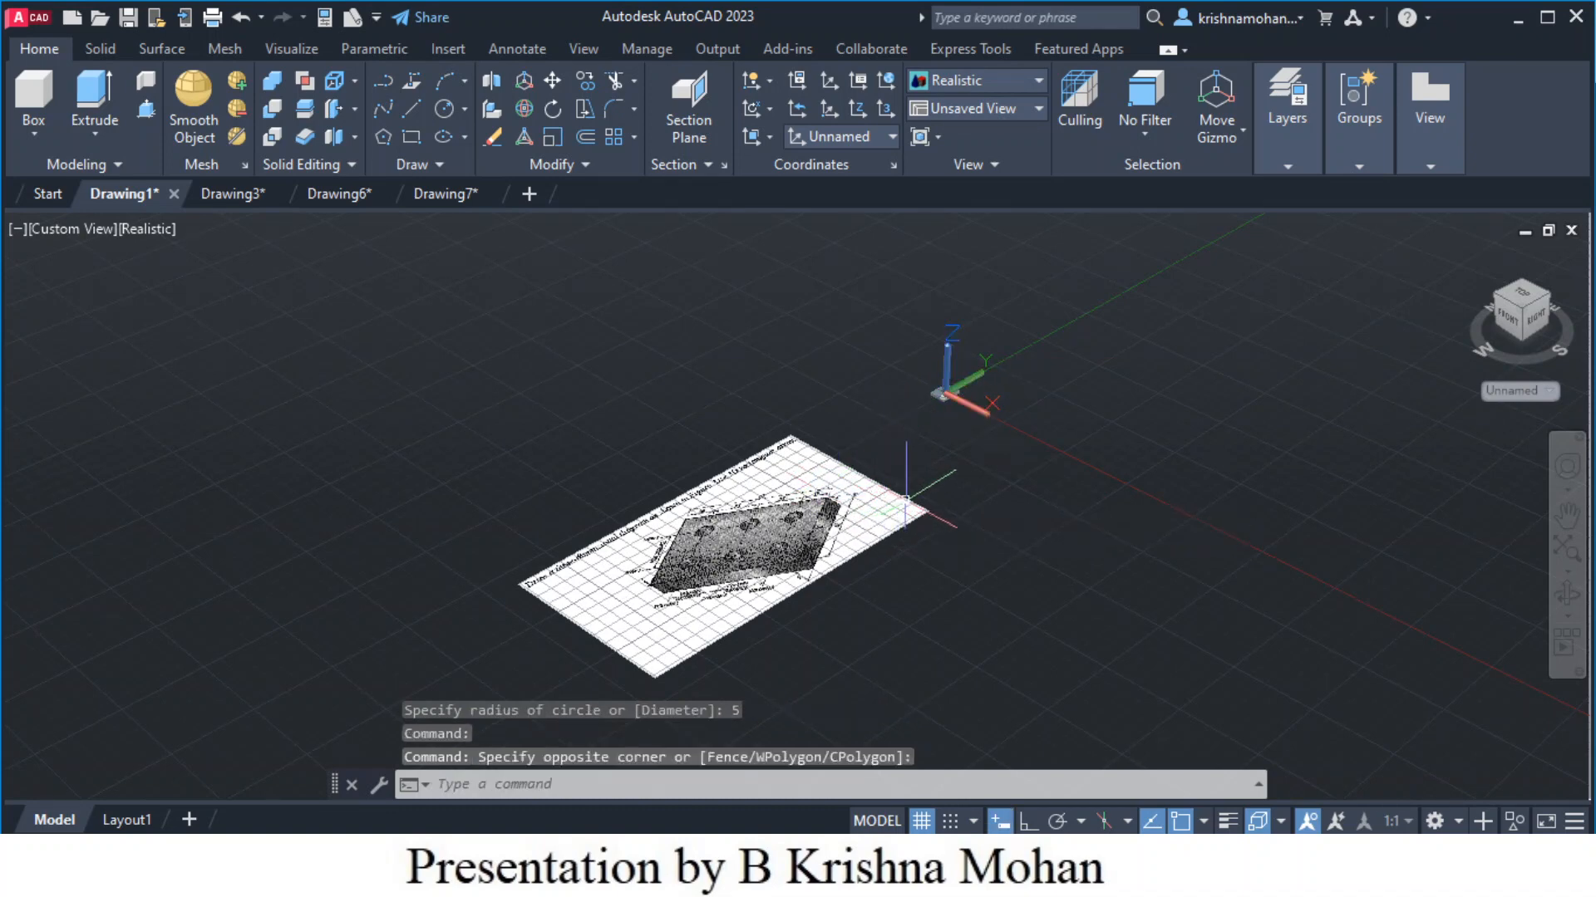
pyautogui.click(913, 503)
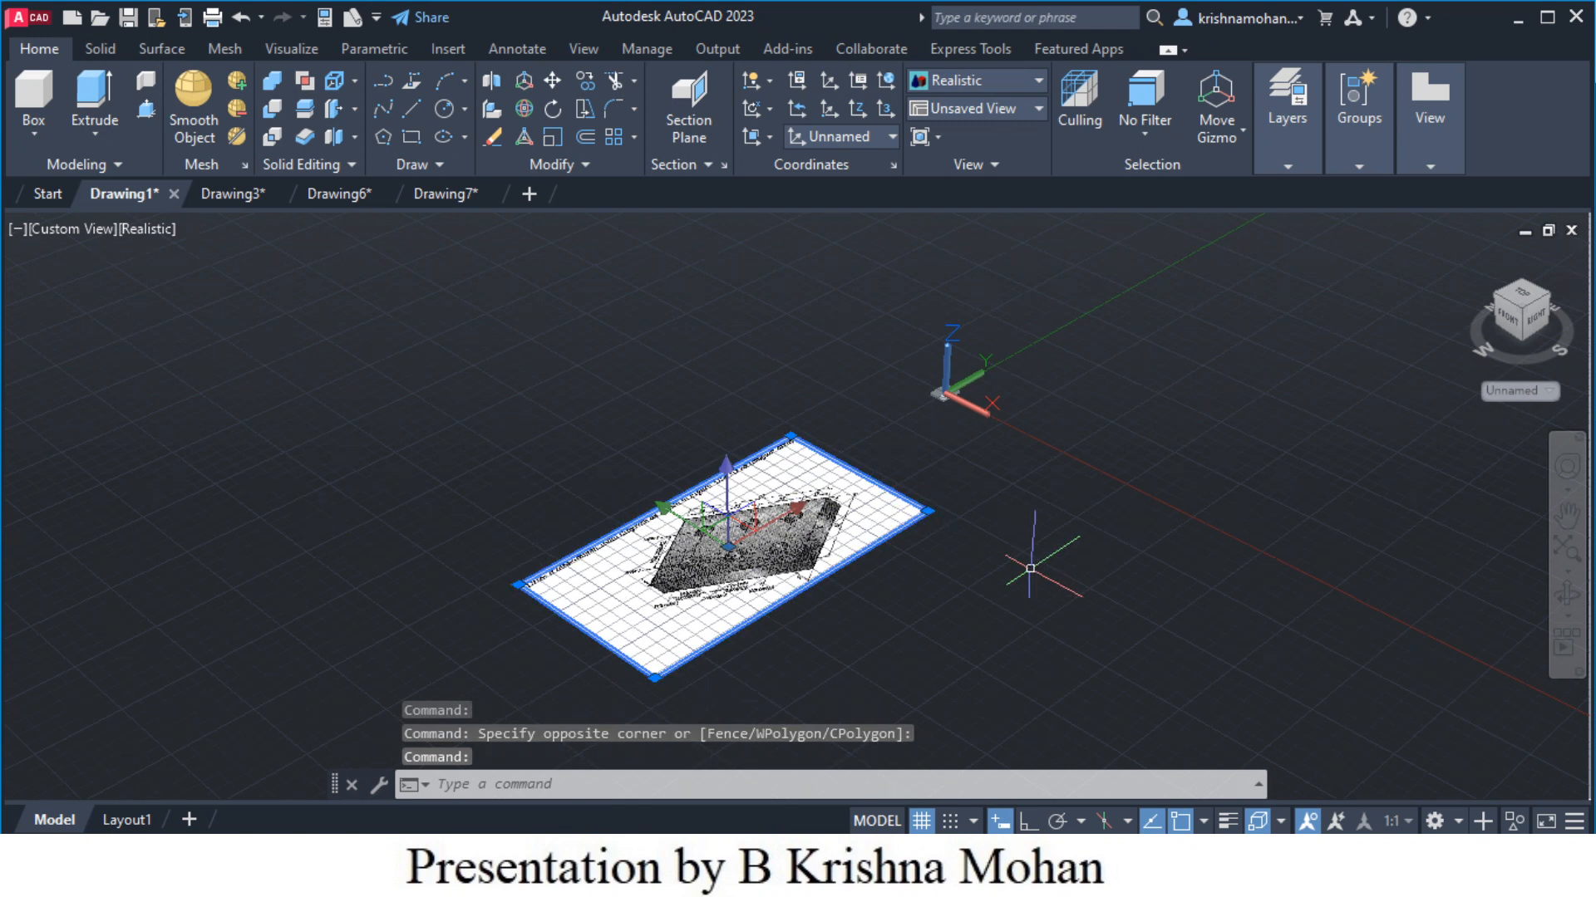
pyautogui.press('Delete')
# Bring the plate back into view and zoom to all objects so the plate and its circle fill the viewport
pyautogui.scroll(-3, 1047, 349)
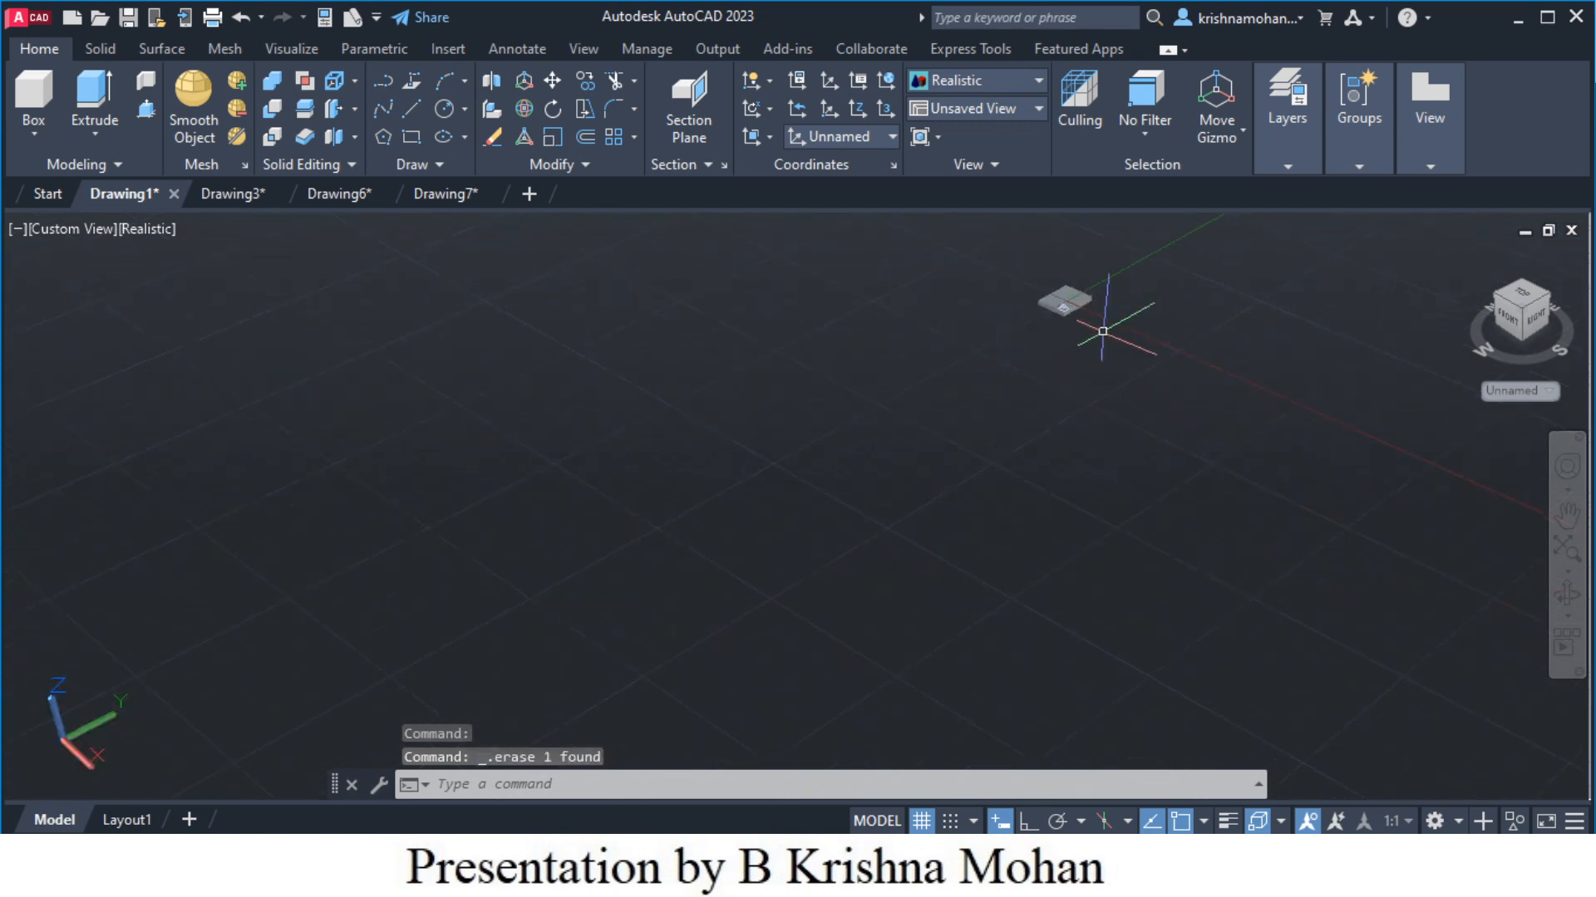
pyautogui.moveTo(1103, 331); pyautogui.dragTo(778, 569, button='middle')
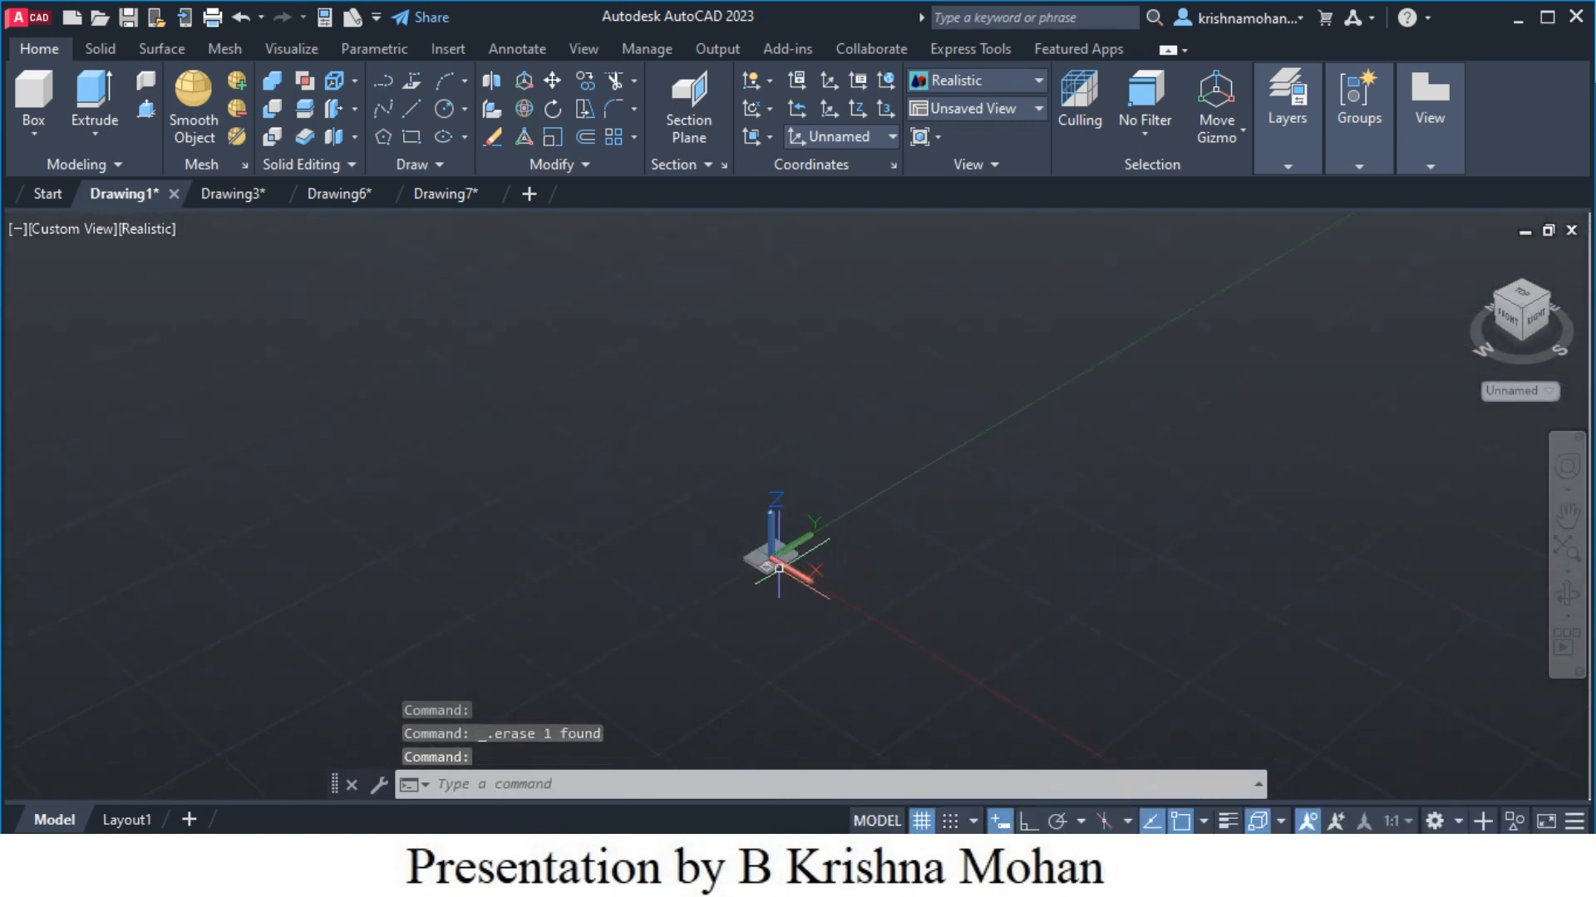
pyautogui.scroll(4, 781, 561)
pyautogui.moveTo(819, 675); pyautogui.dragTo(819, 567, button='middle')
pyautogui.scroll(5, 715, 599)
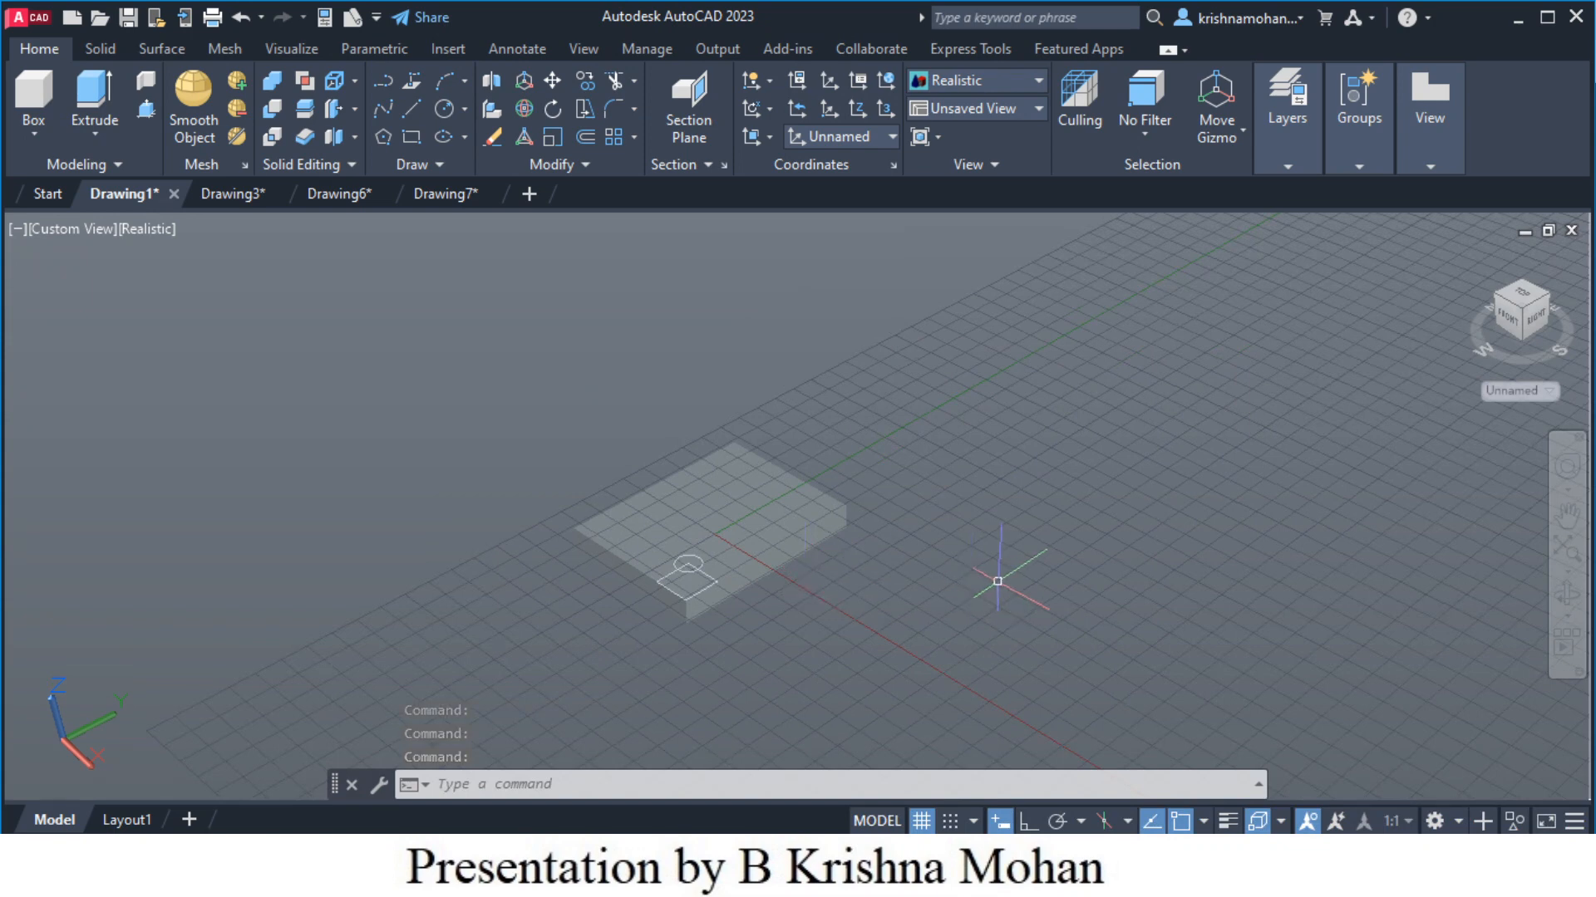
pyautogui.click(1035, 566)
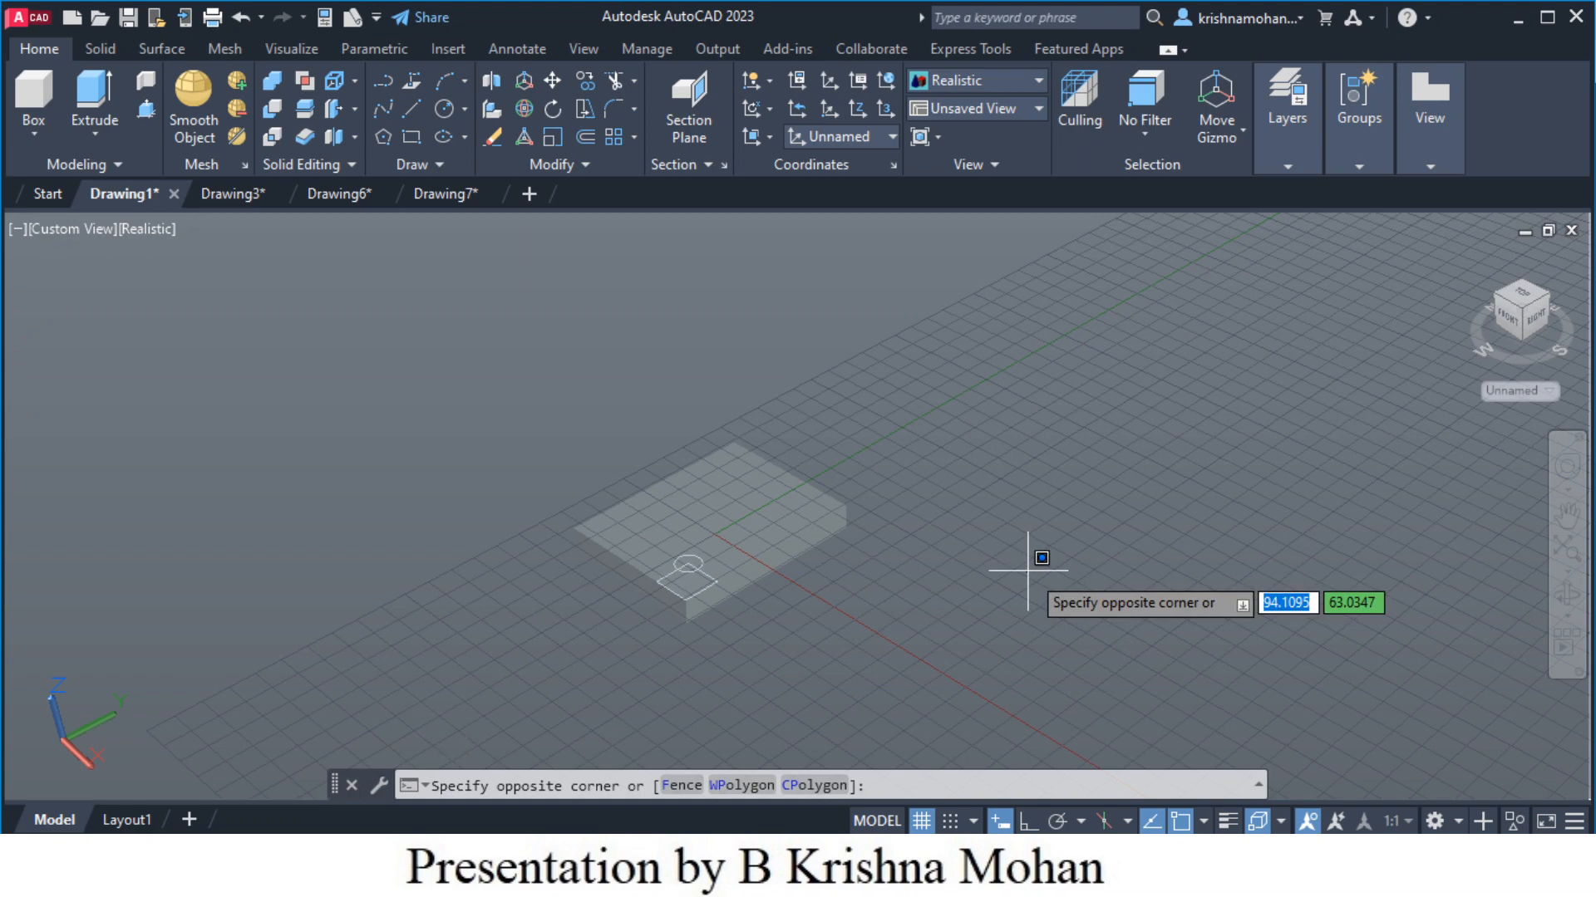
pyautogui.write('z')
pyautogui.press('Return')
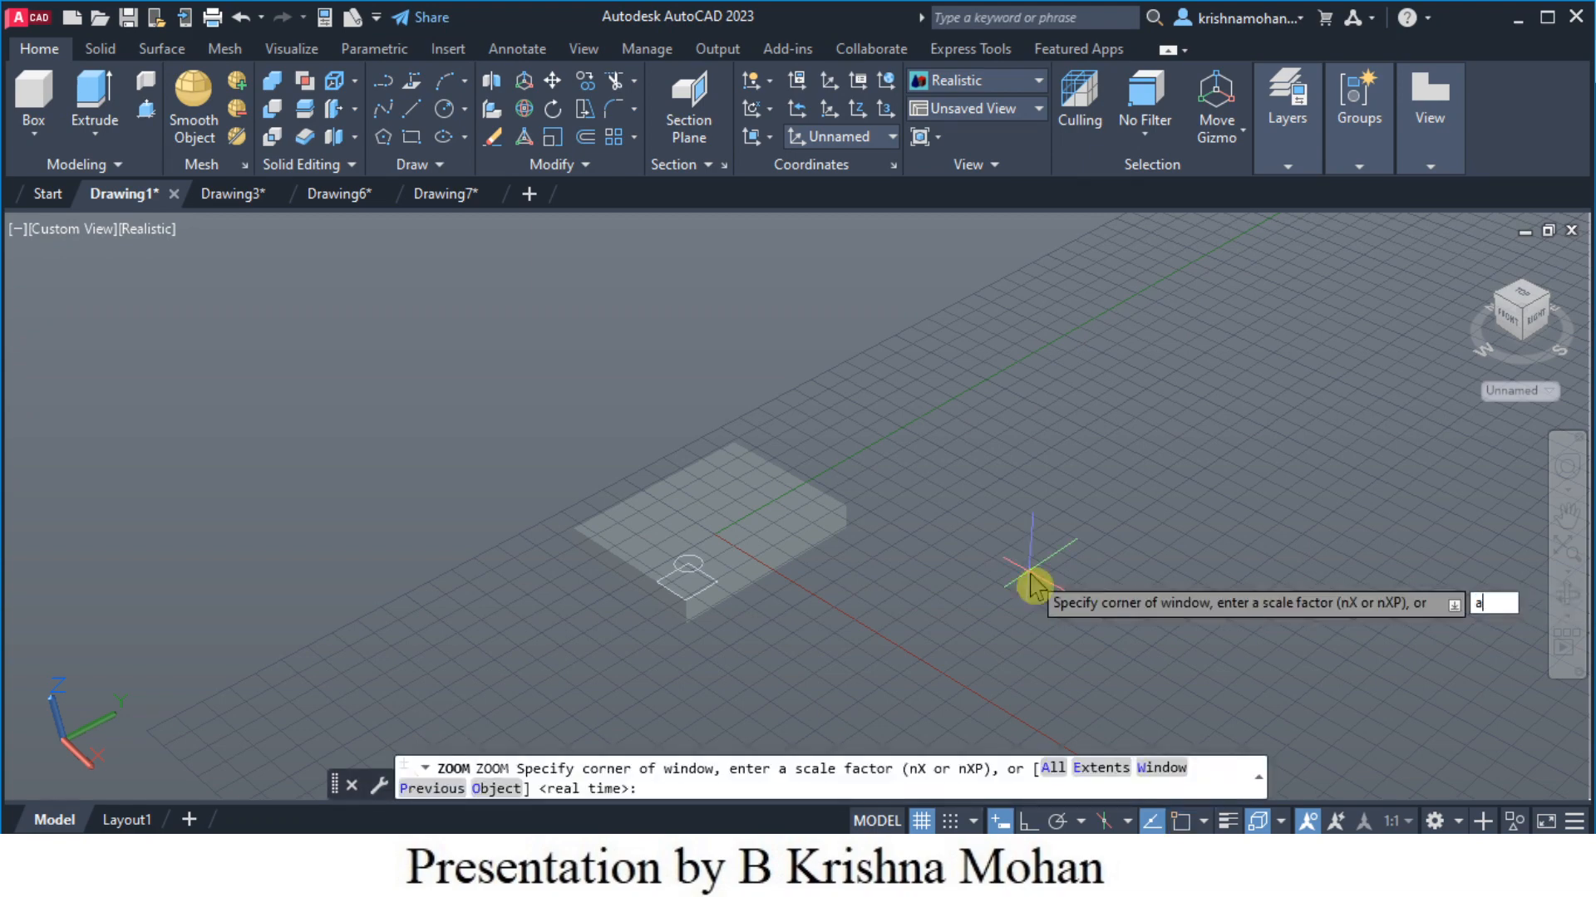
pyautogui.write('a')
pyautogui.press('Return')
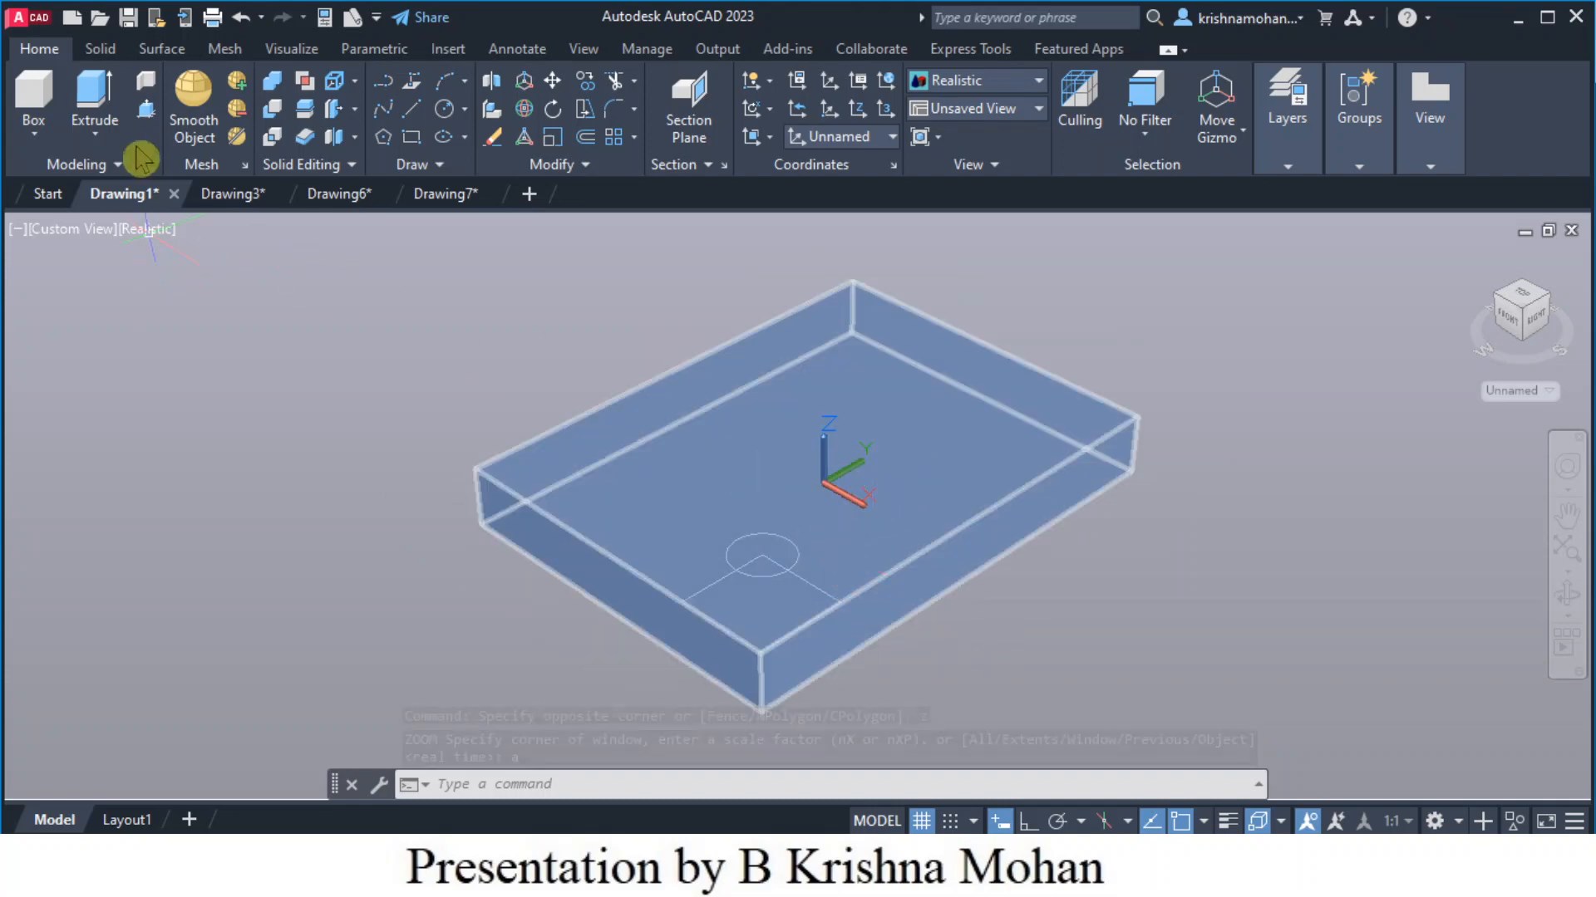
# Extrude the radius-5 circle 30 units downward through the plate as a solid cylinder
pyautogui.click(91, 98)
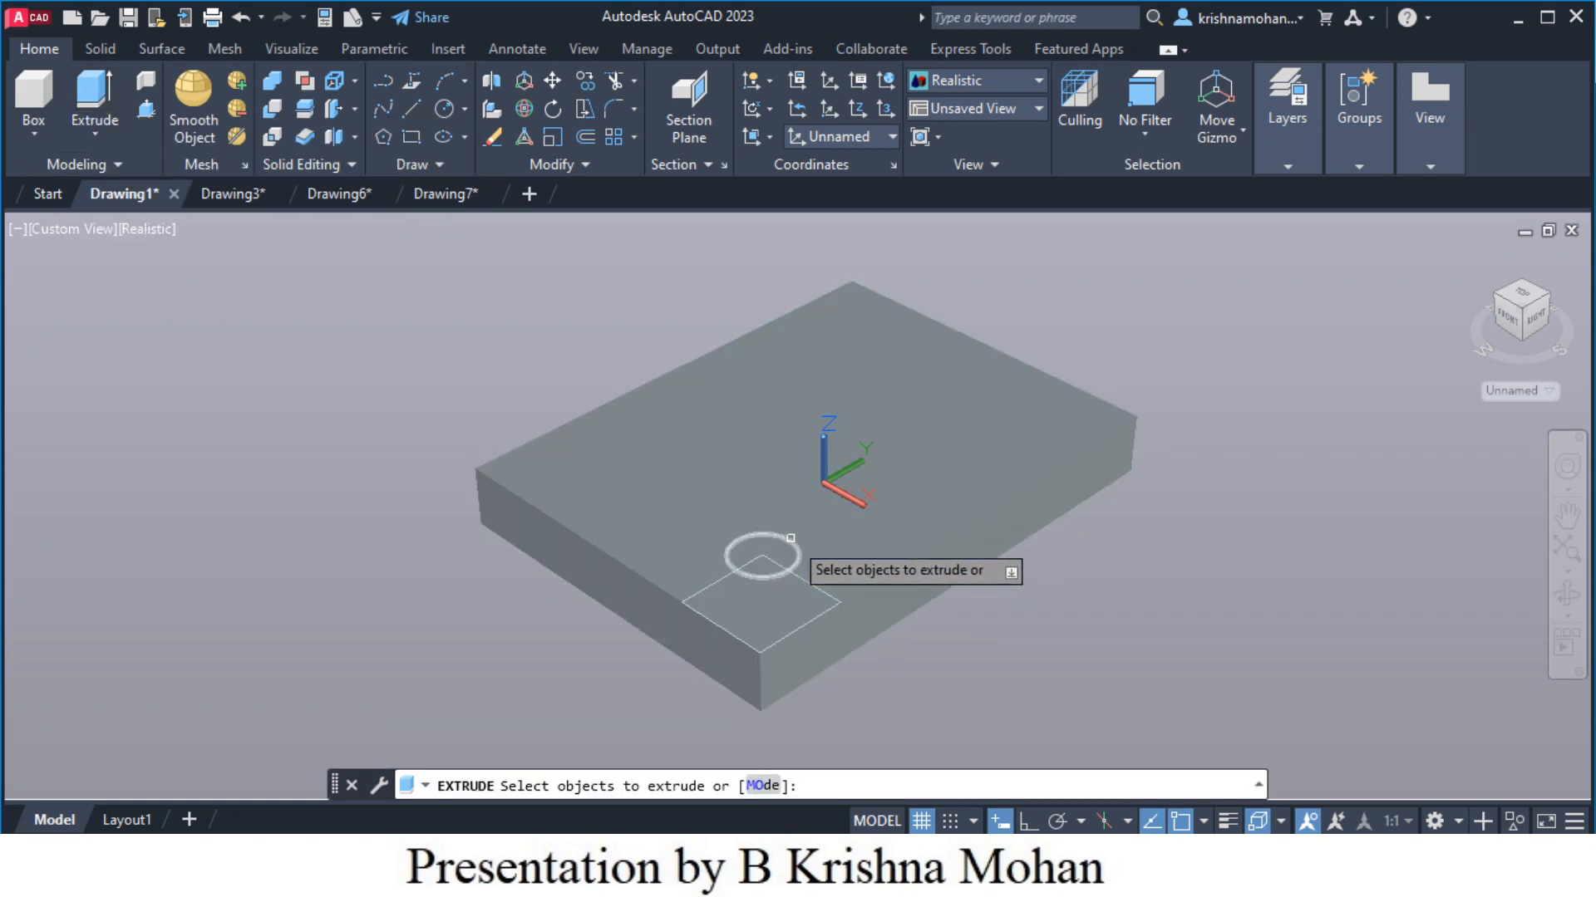
pyautogui.click(791, 537)
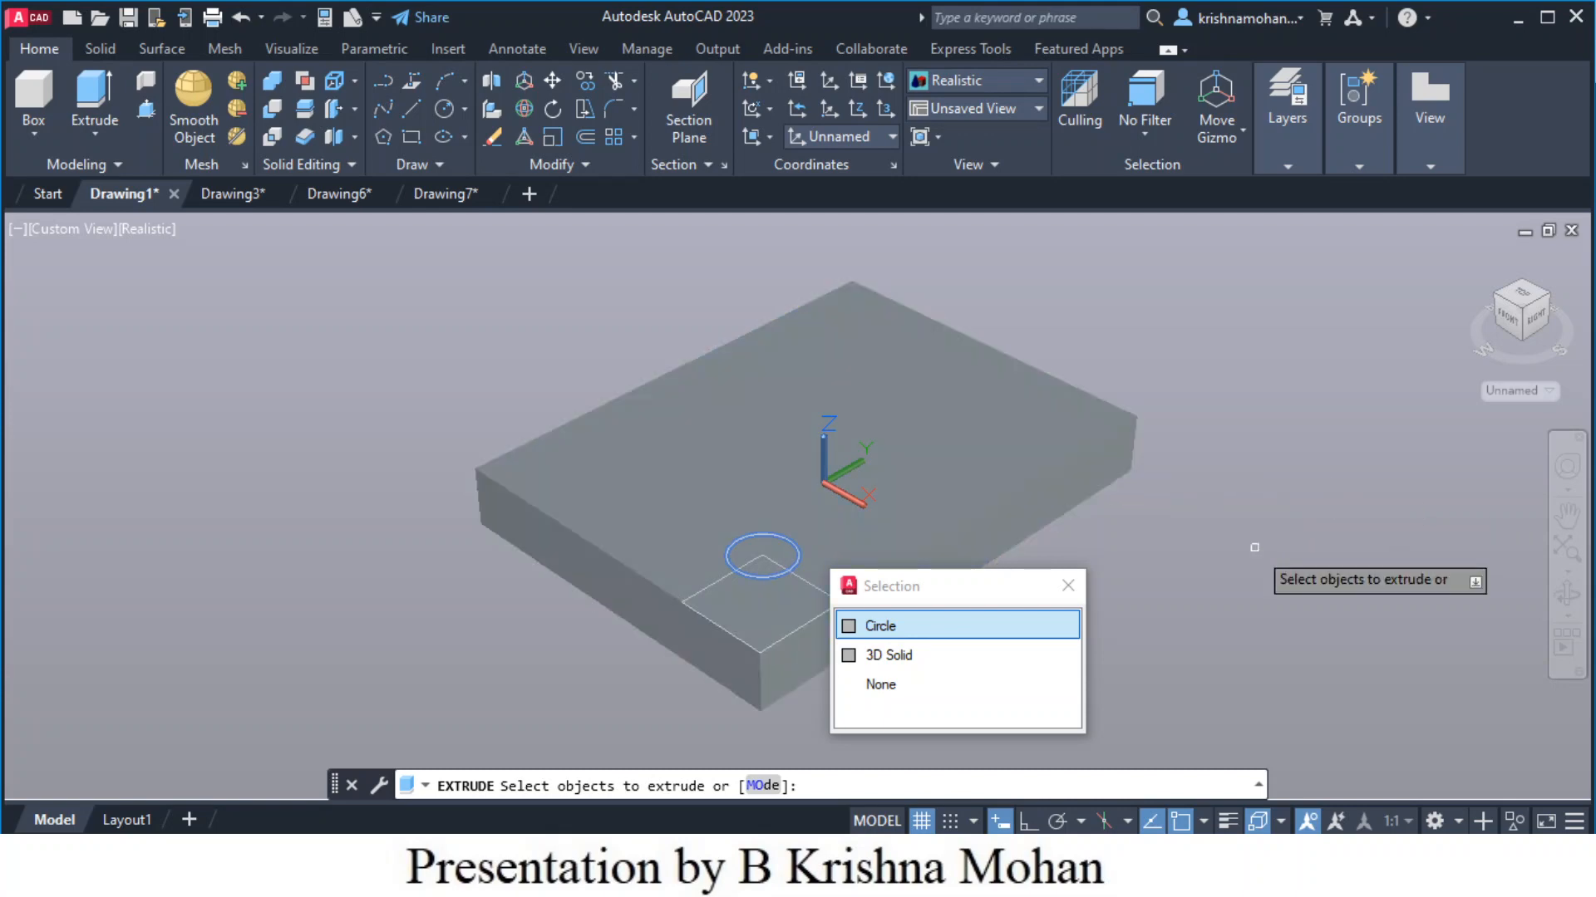
pyautogui.click(893, 630)
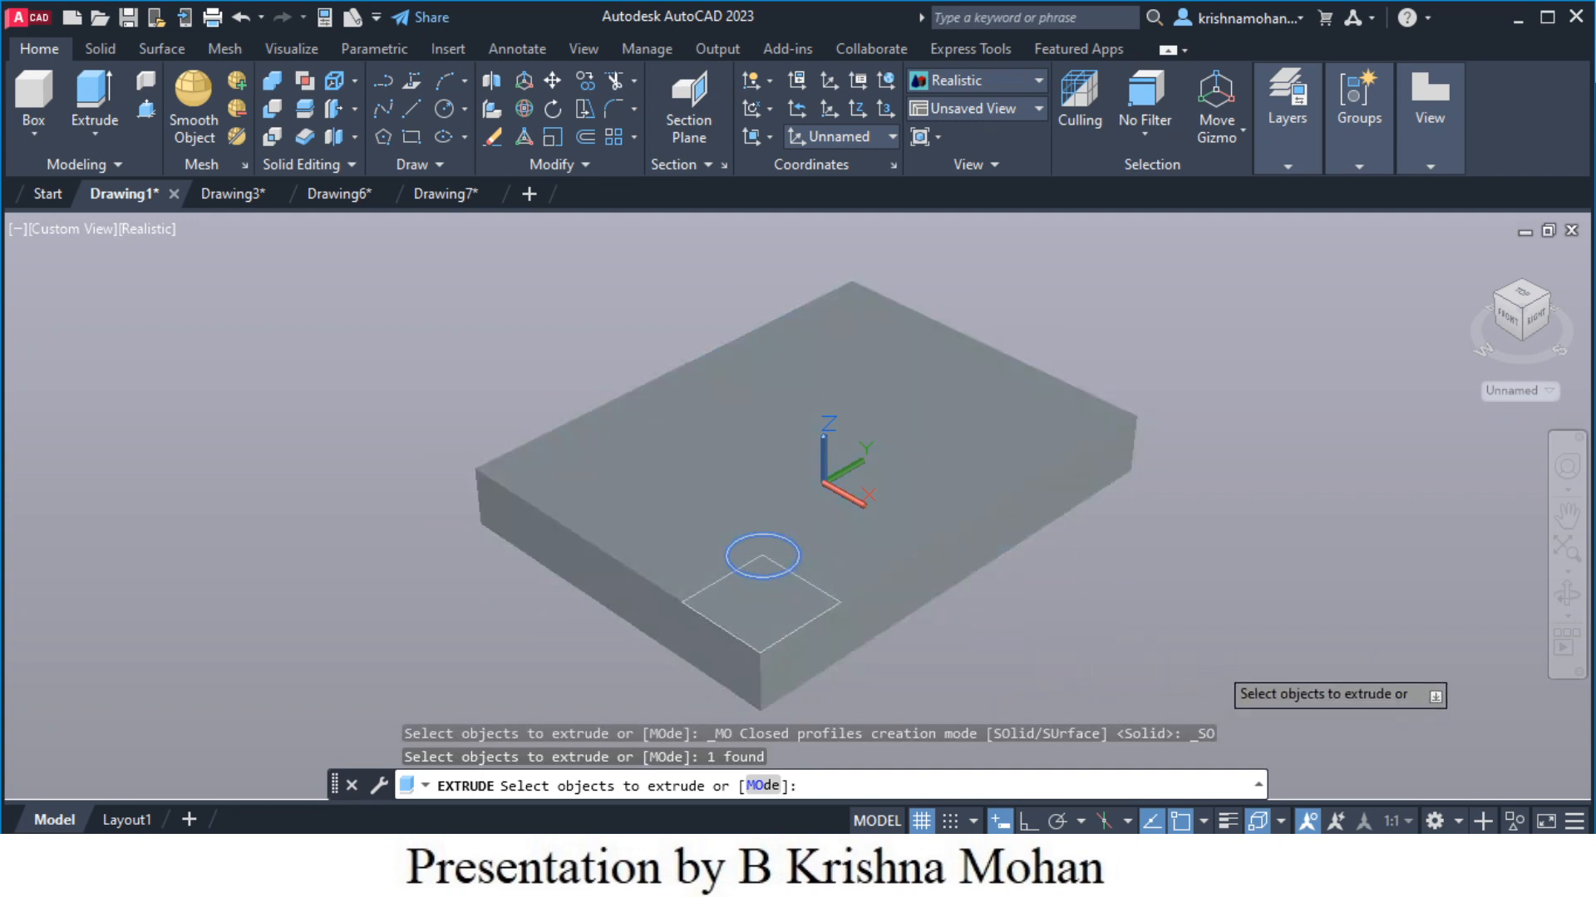
pyautogui.press('Return')
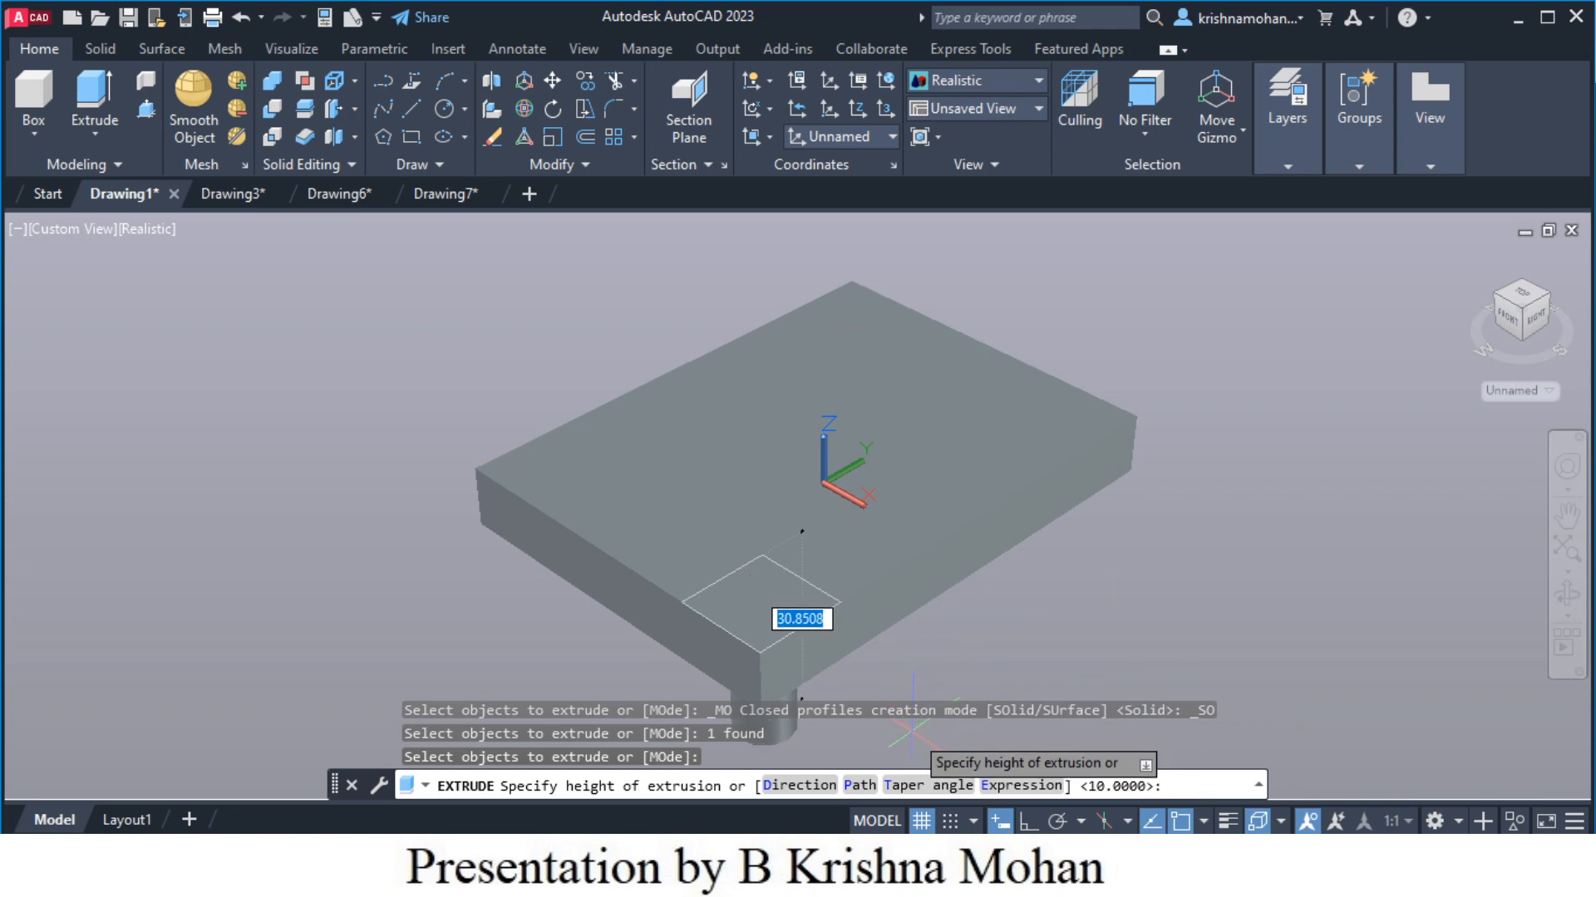
pyautogui.moveTo(912, 729); pyautogui.dragTo(916, 570, button='middle')
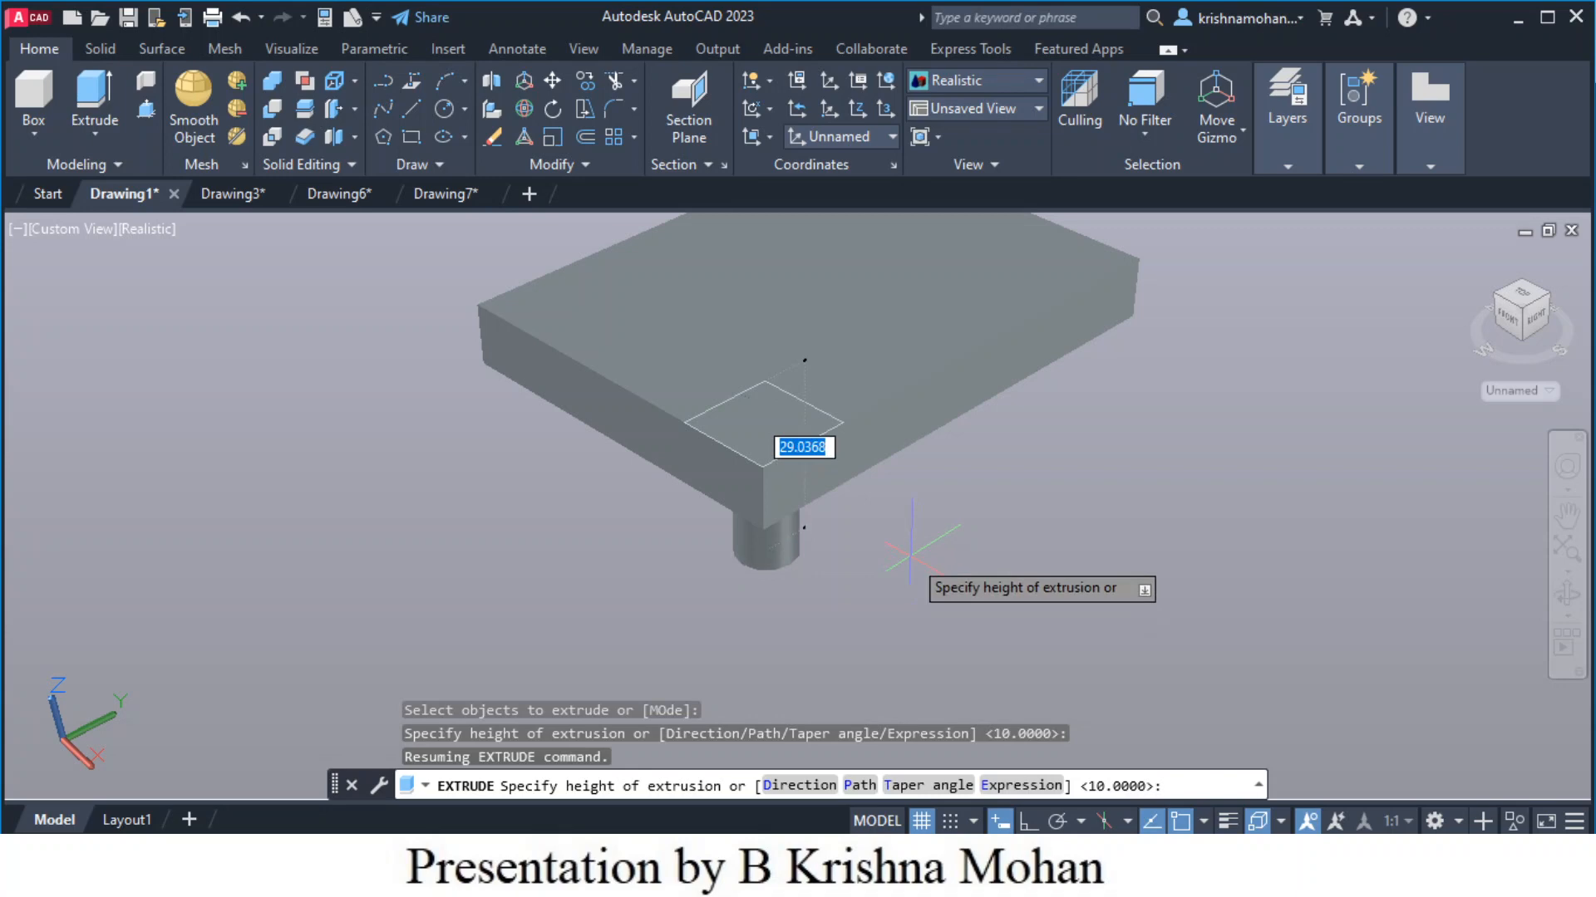
pyautogui.write('30')
pyautogui.press('Return')
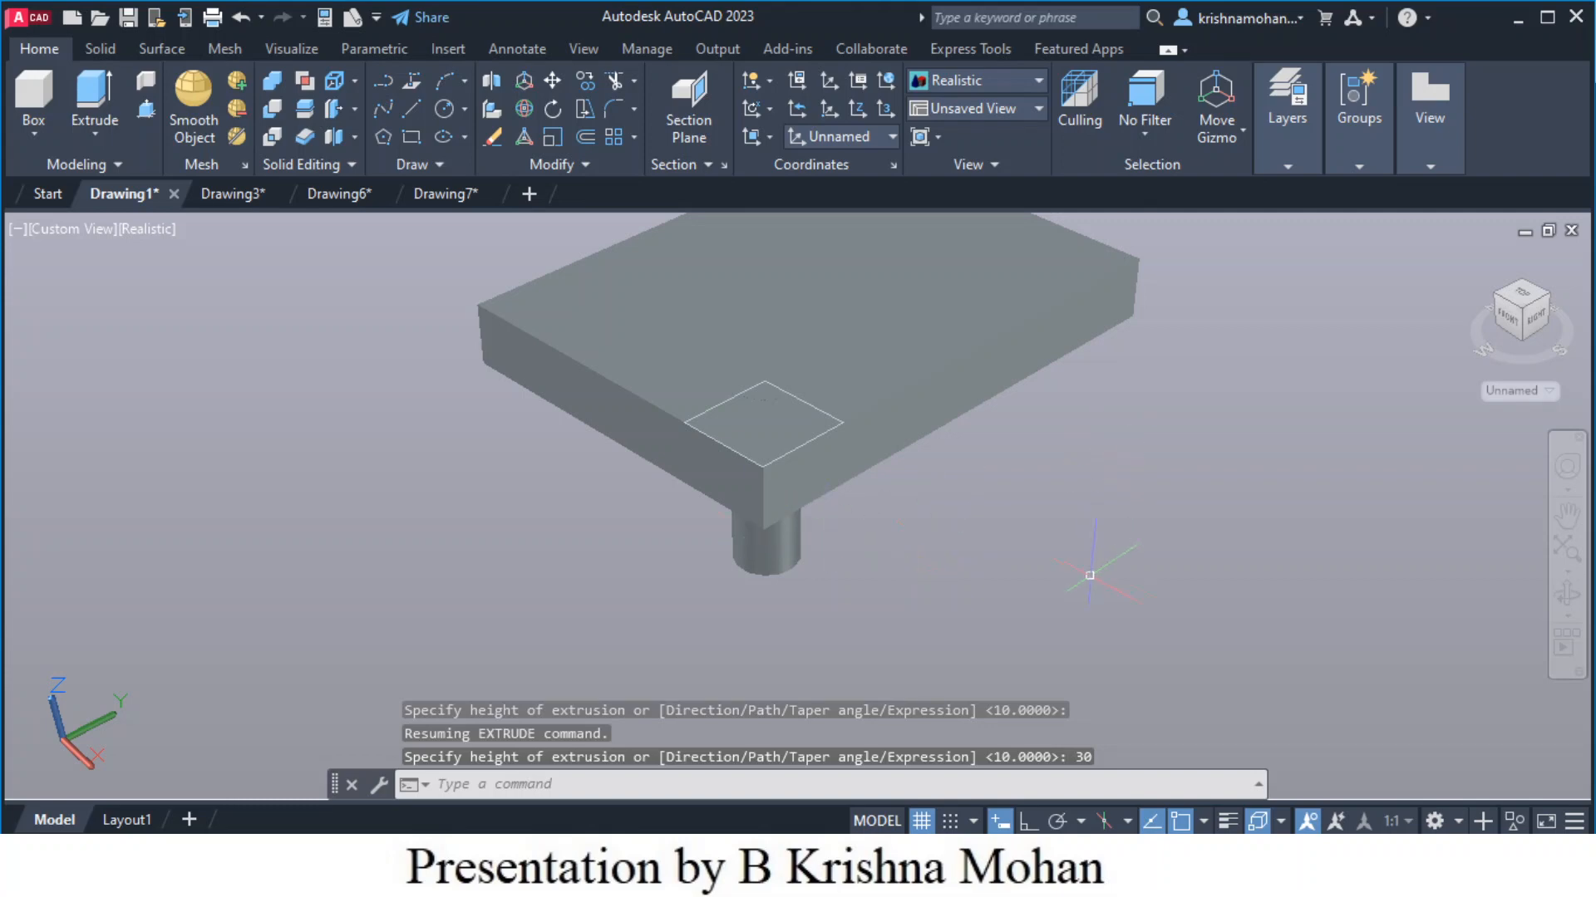
pyautogui.press('Escape')
pyautogui.press('Escape')
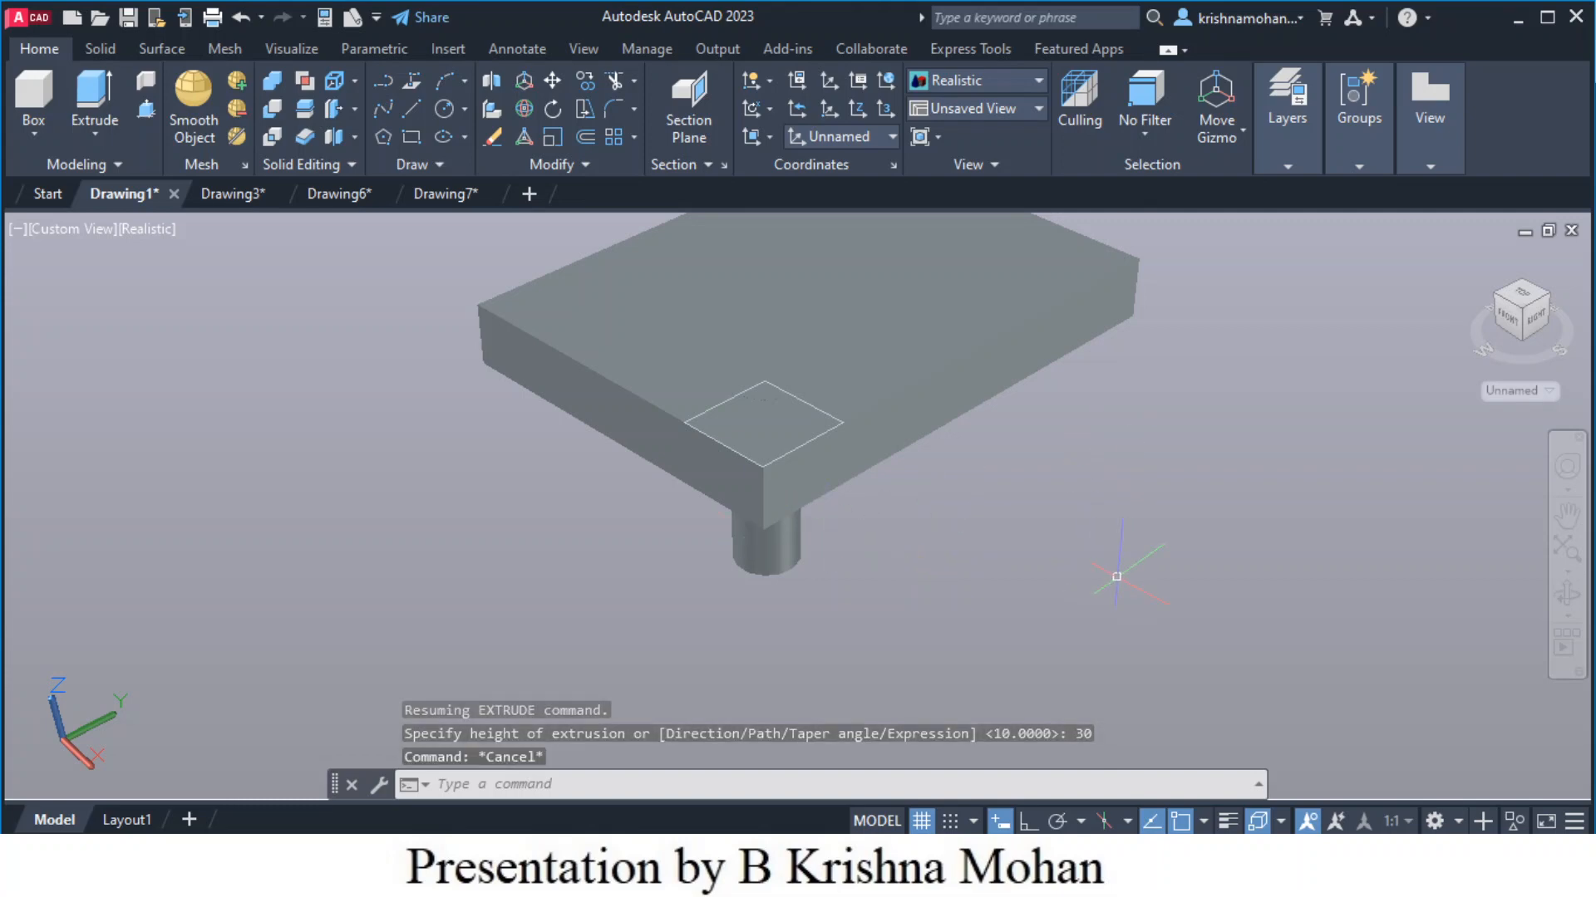
pyautogui.press('Escape')
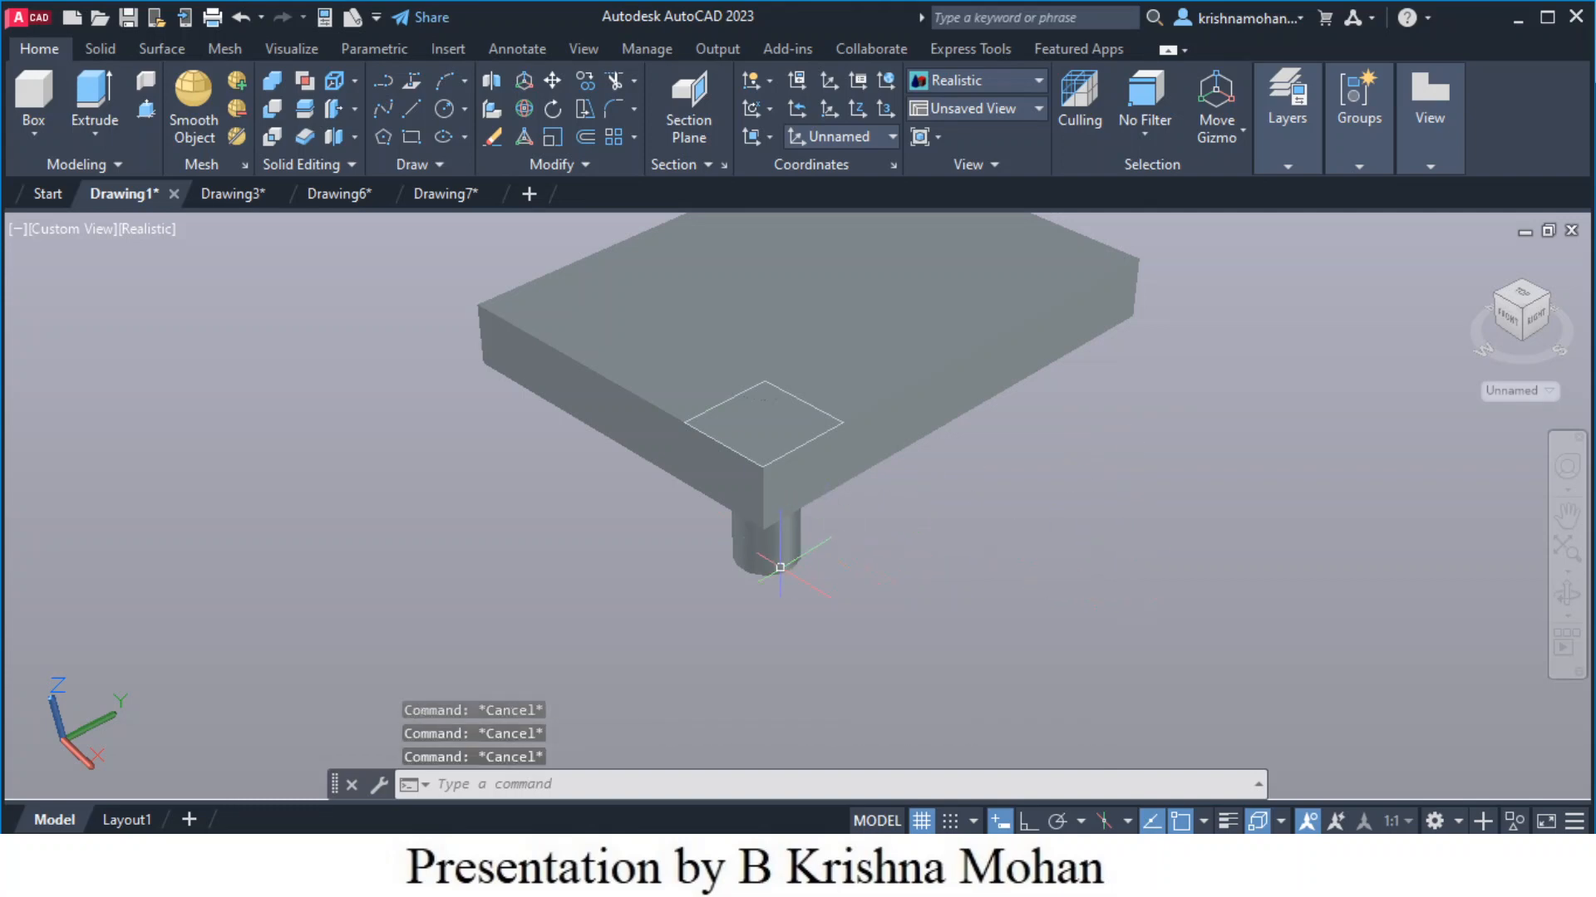
pyautogui.click(1205, 565)
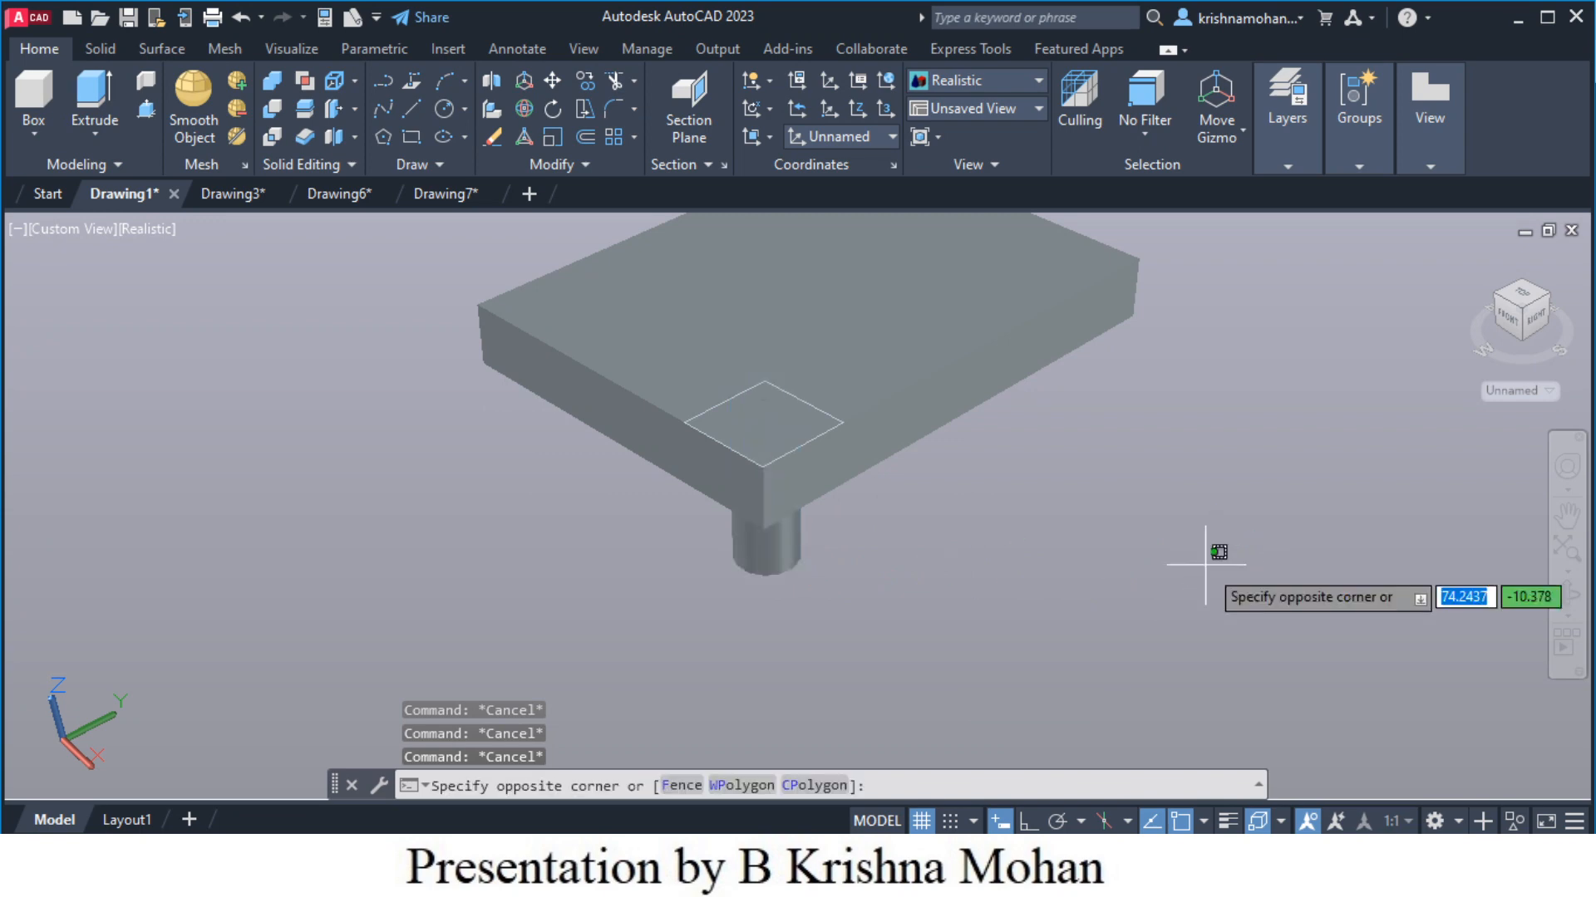
pyautogui.press('Escape')
# Start a rectangular array of the extruded cylinder and reverse its column direction so the columns run inward across the plate
pyautogui.moveTo(1205, 564); pyautogui.dragTo(1134, 624, button='middle')
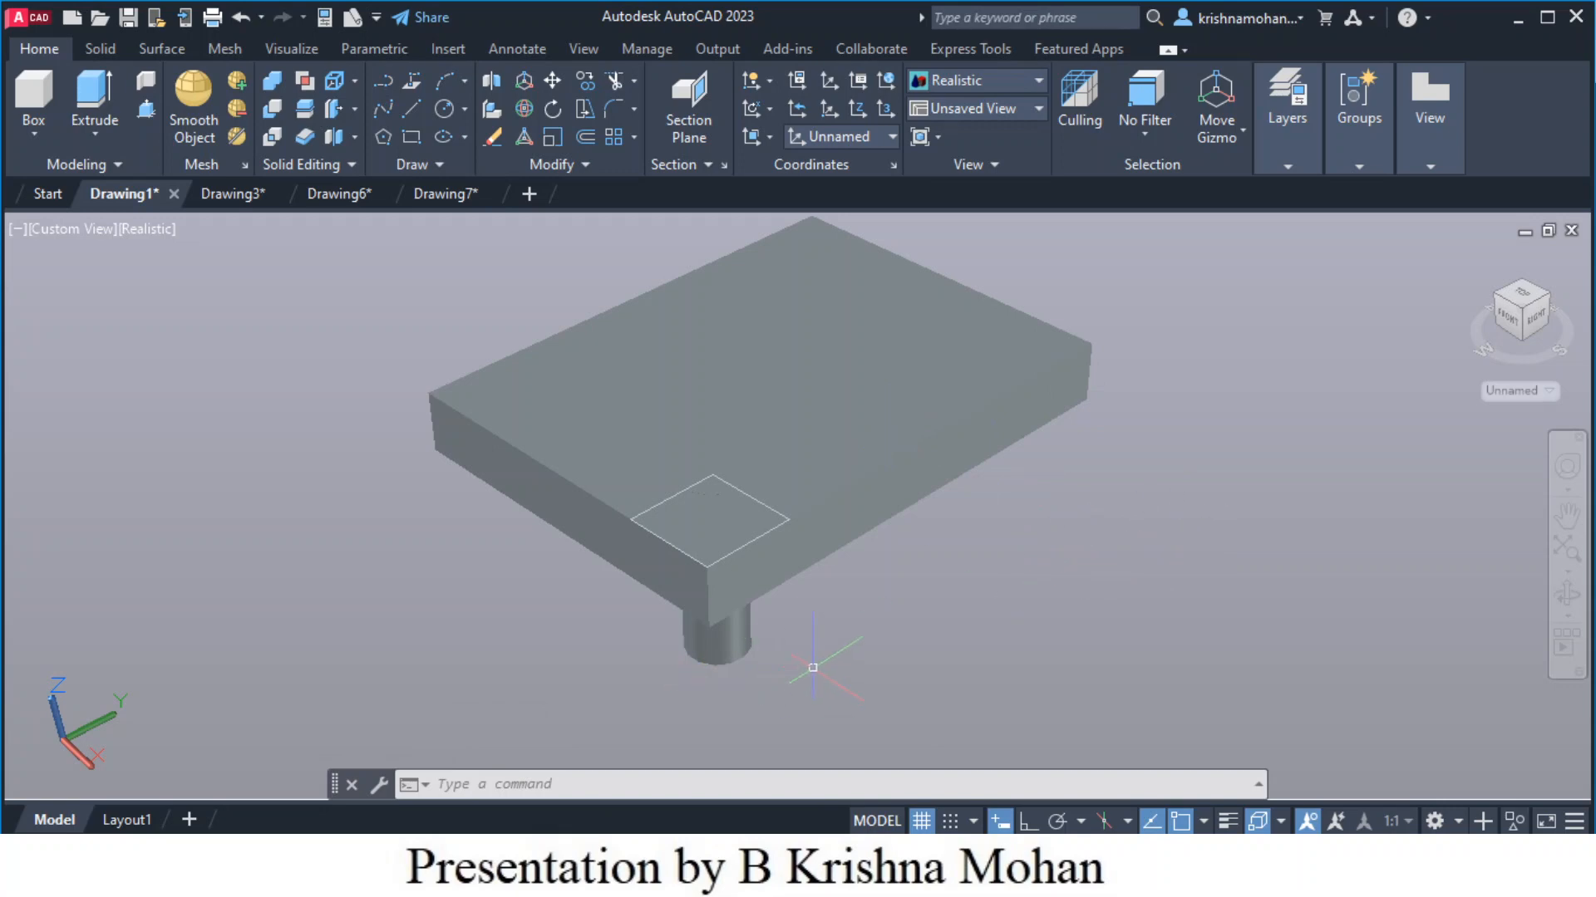
pyautogui.click(615, 140)
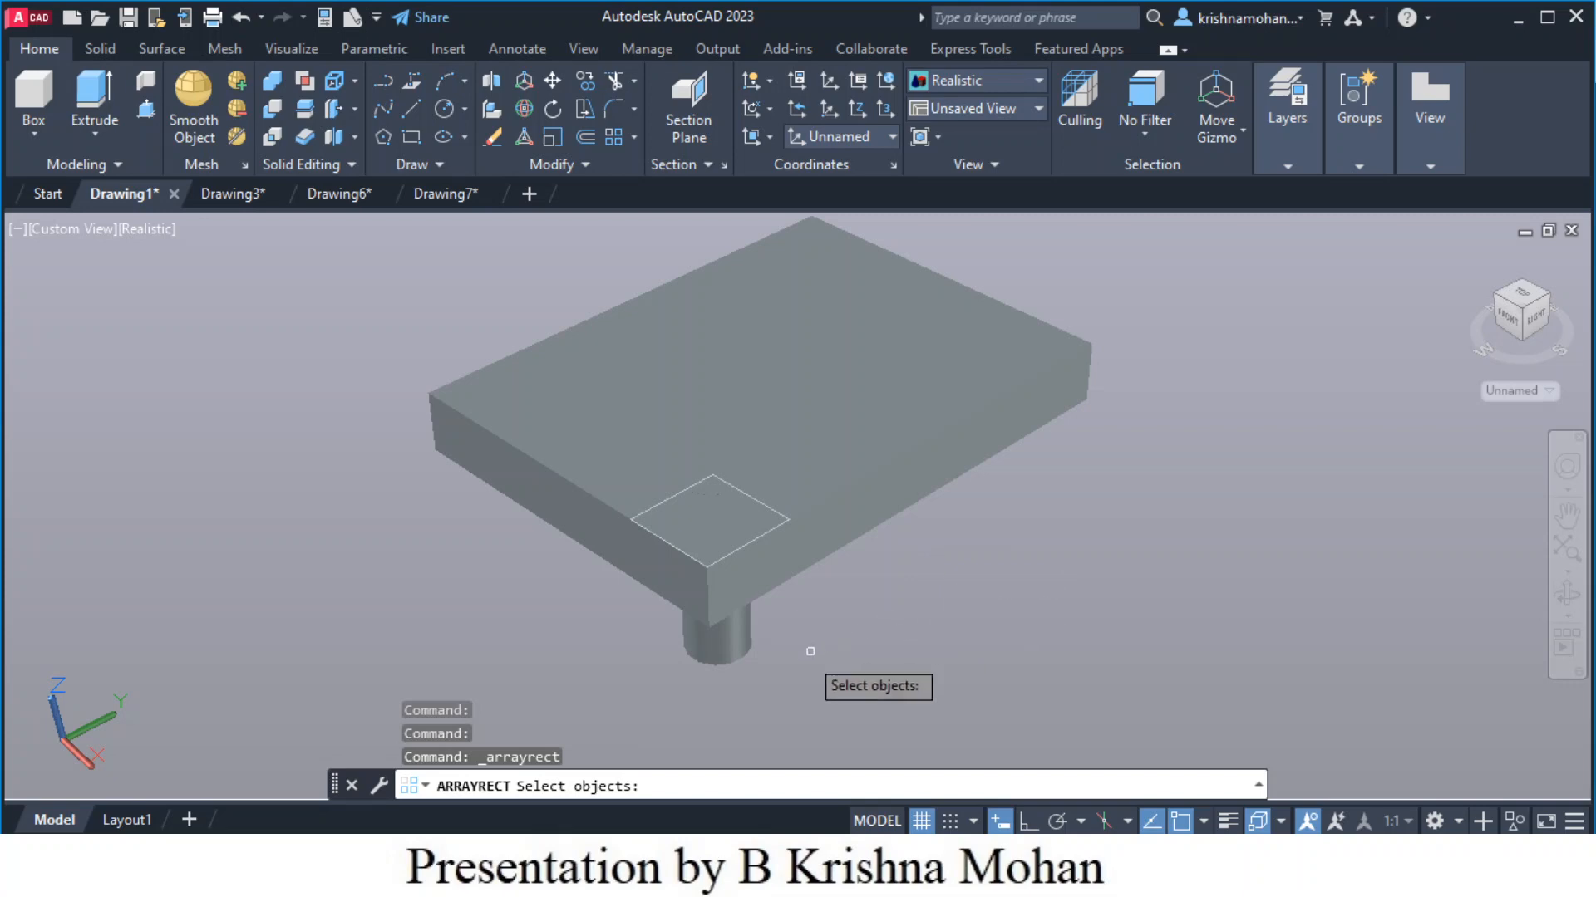
pyautogui.click(726, 658)
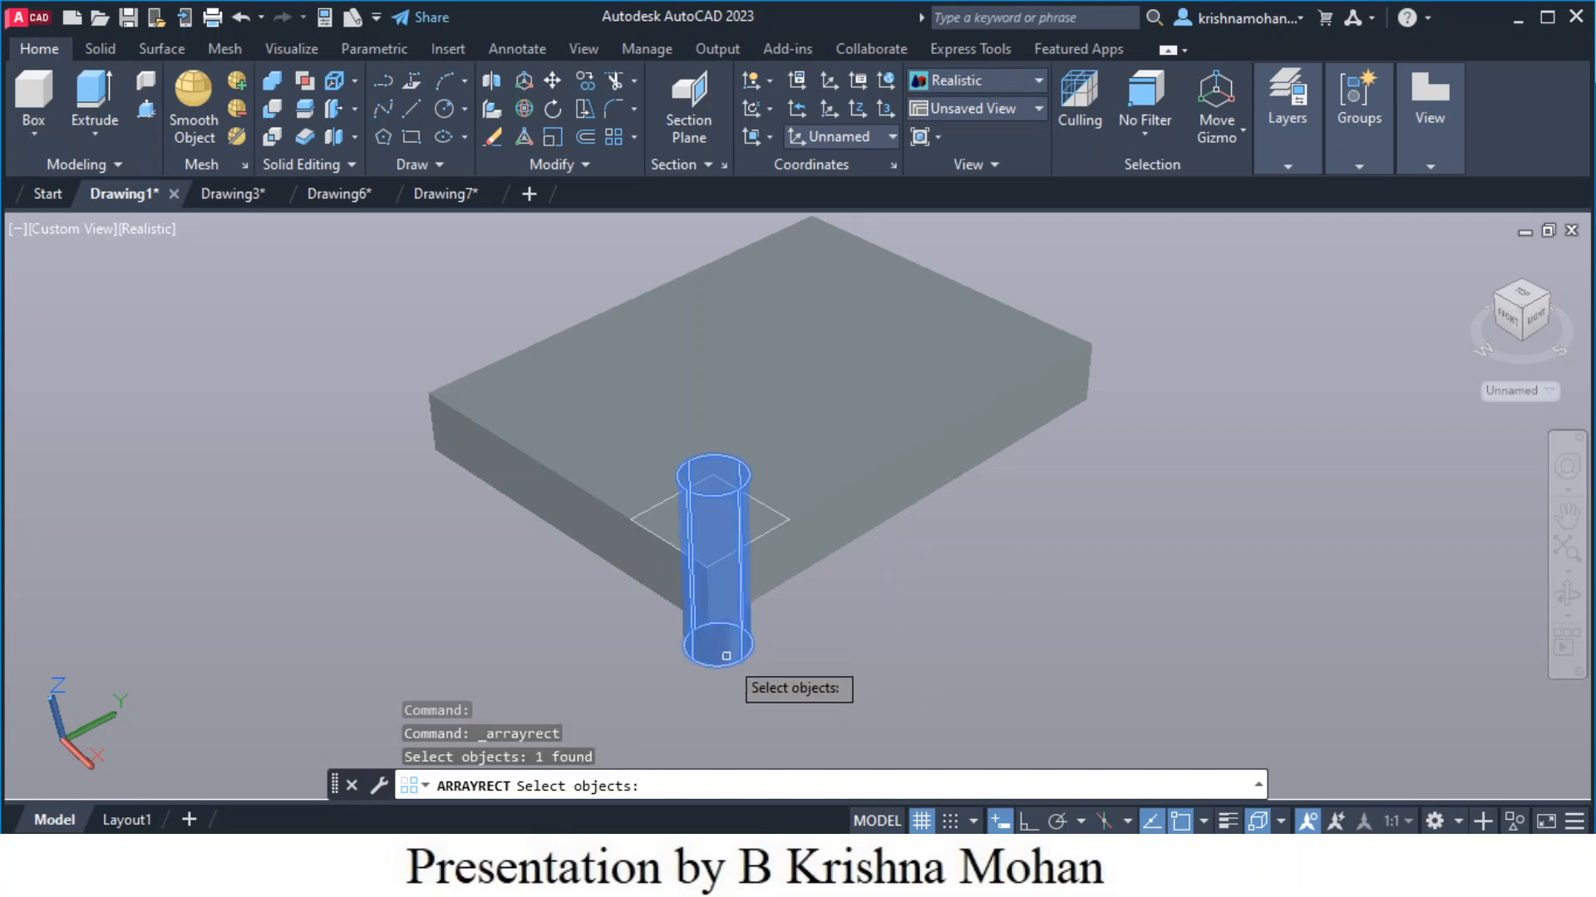
pyautogui.press('Return')
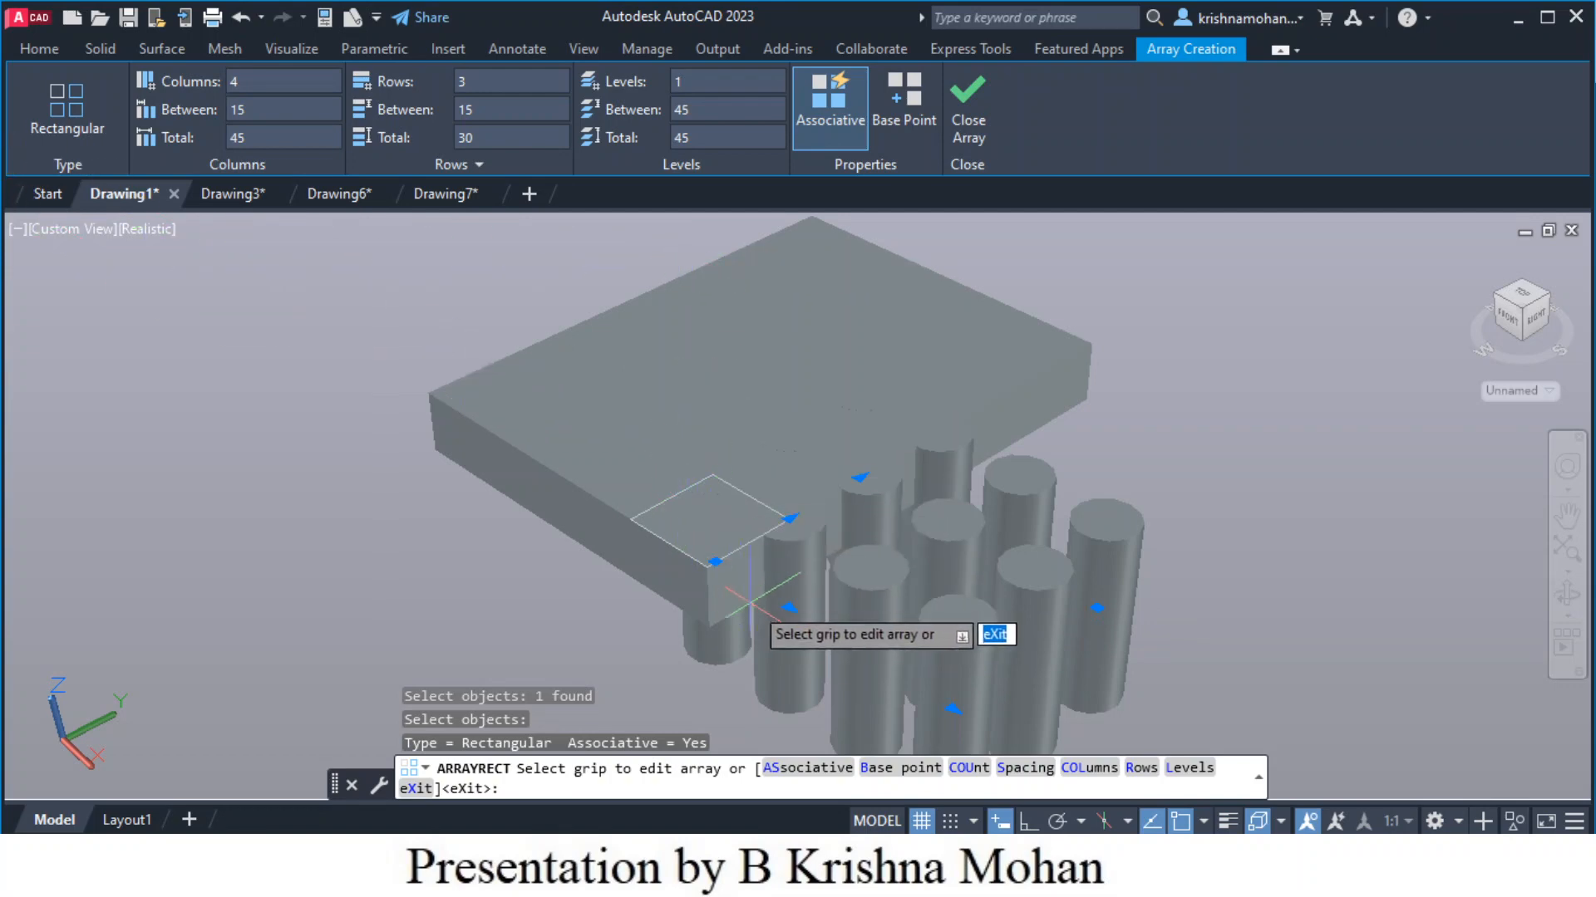
pyautogui.click(952, 709)
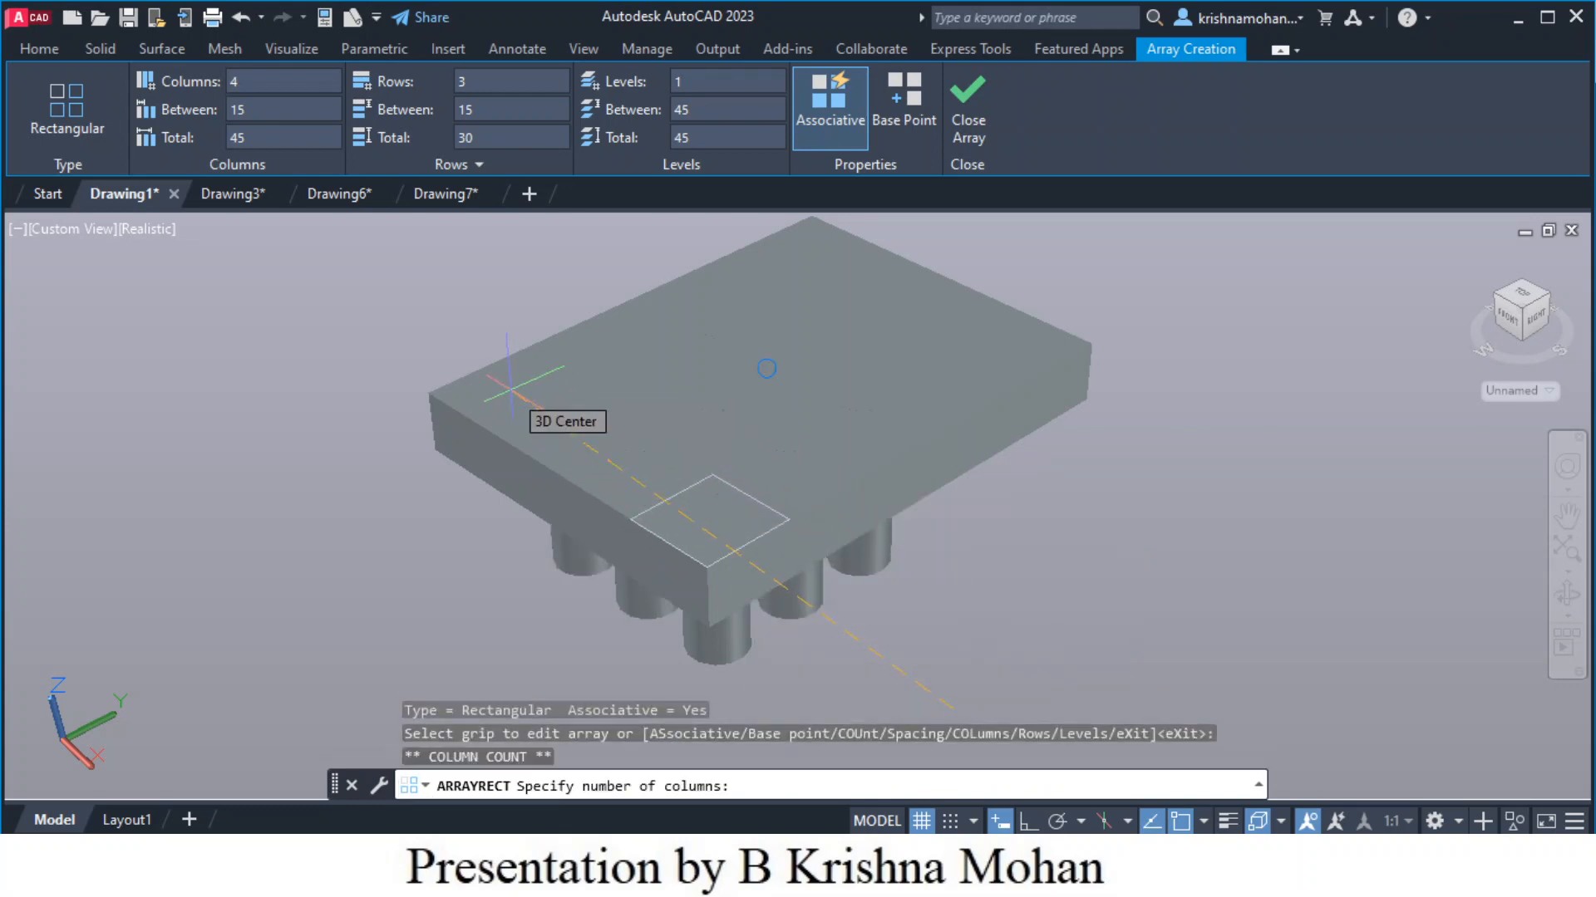
pyautogui.click(182, 449)
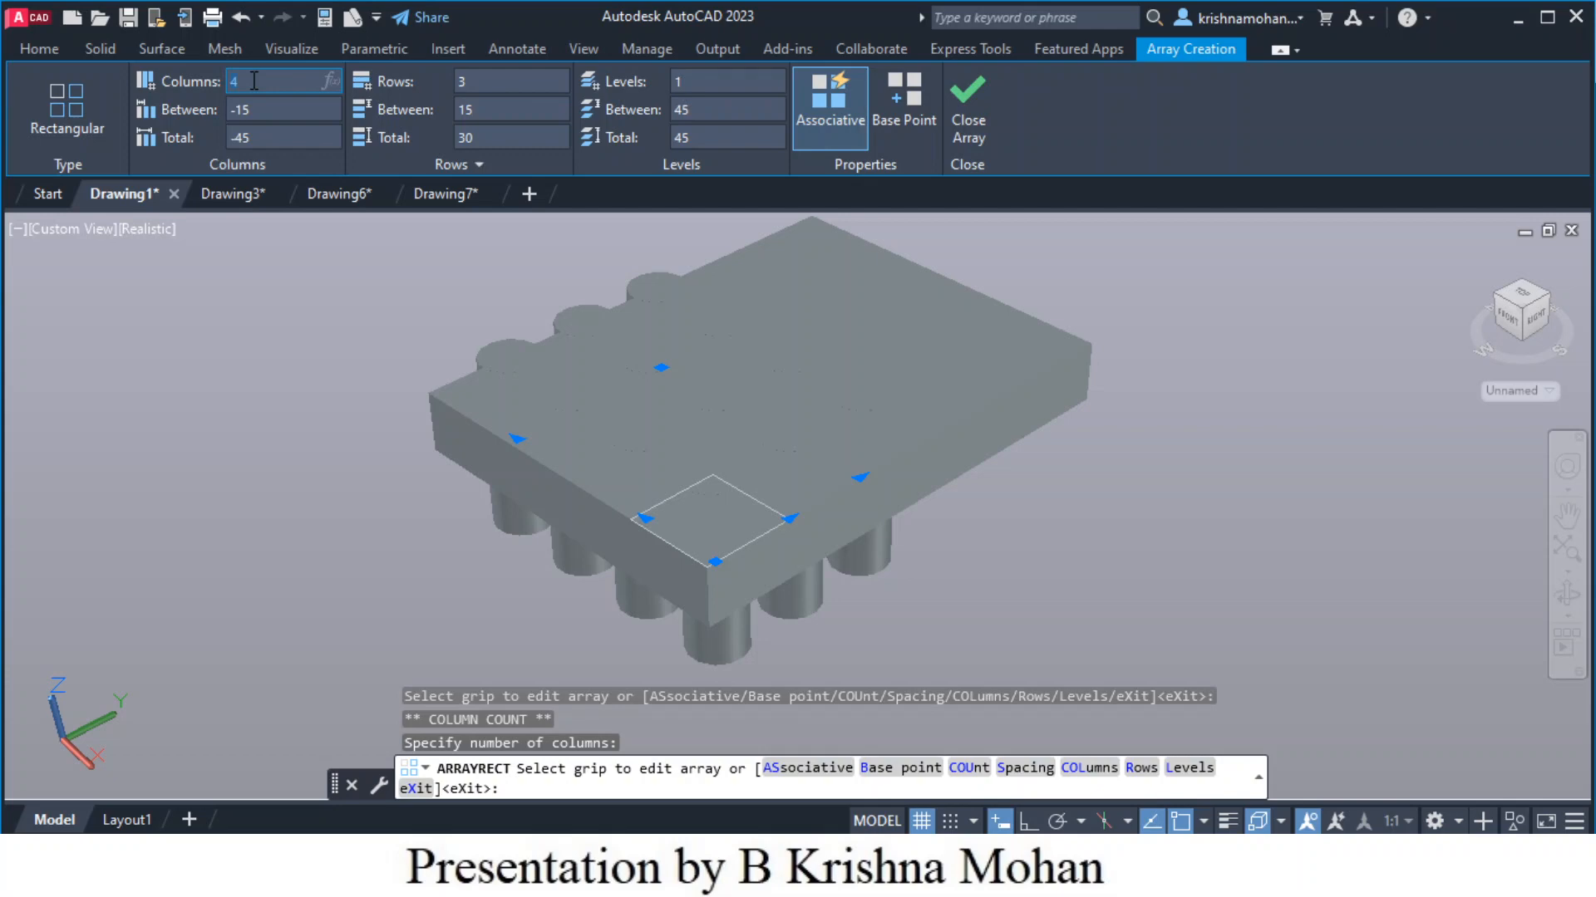
# Check the array from the top and isometric views, and set its column count to 2
pyautogui.click(1521, 303)
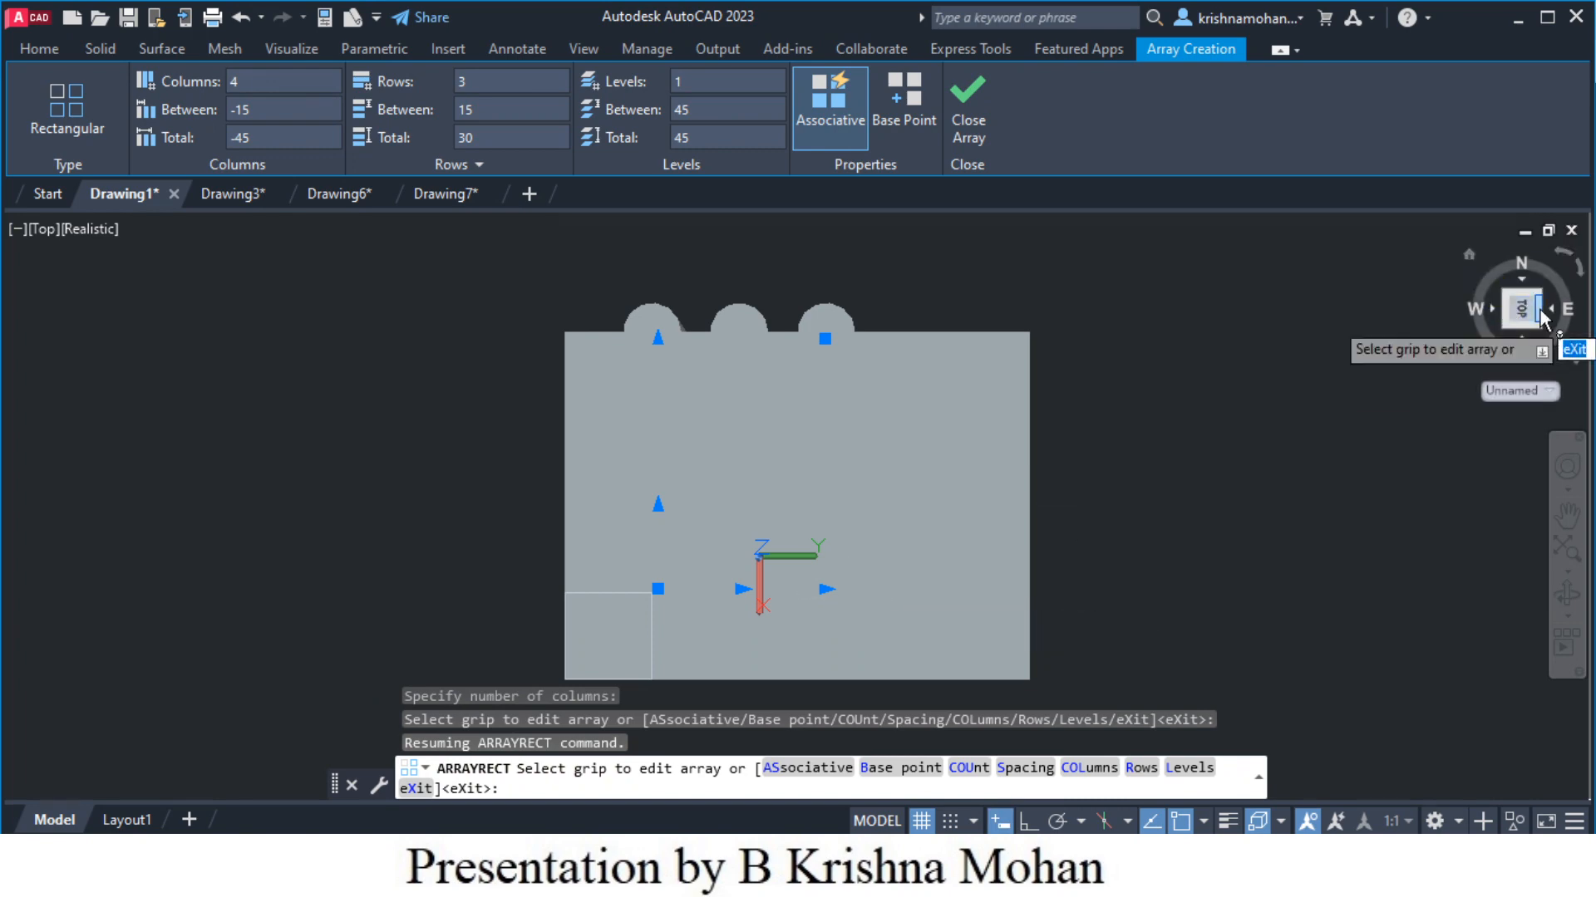
pyautogui.click(1469, 256)
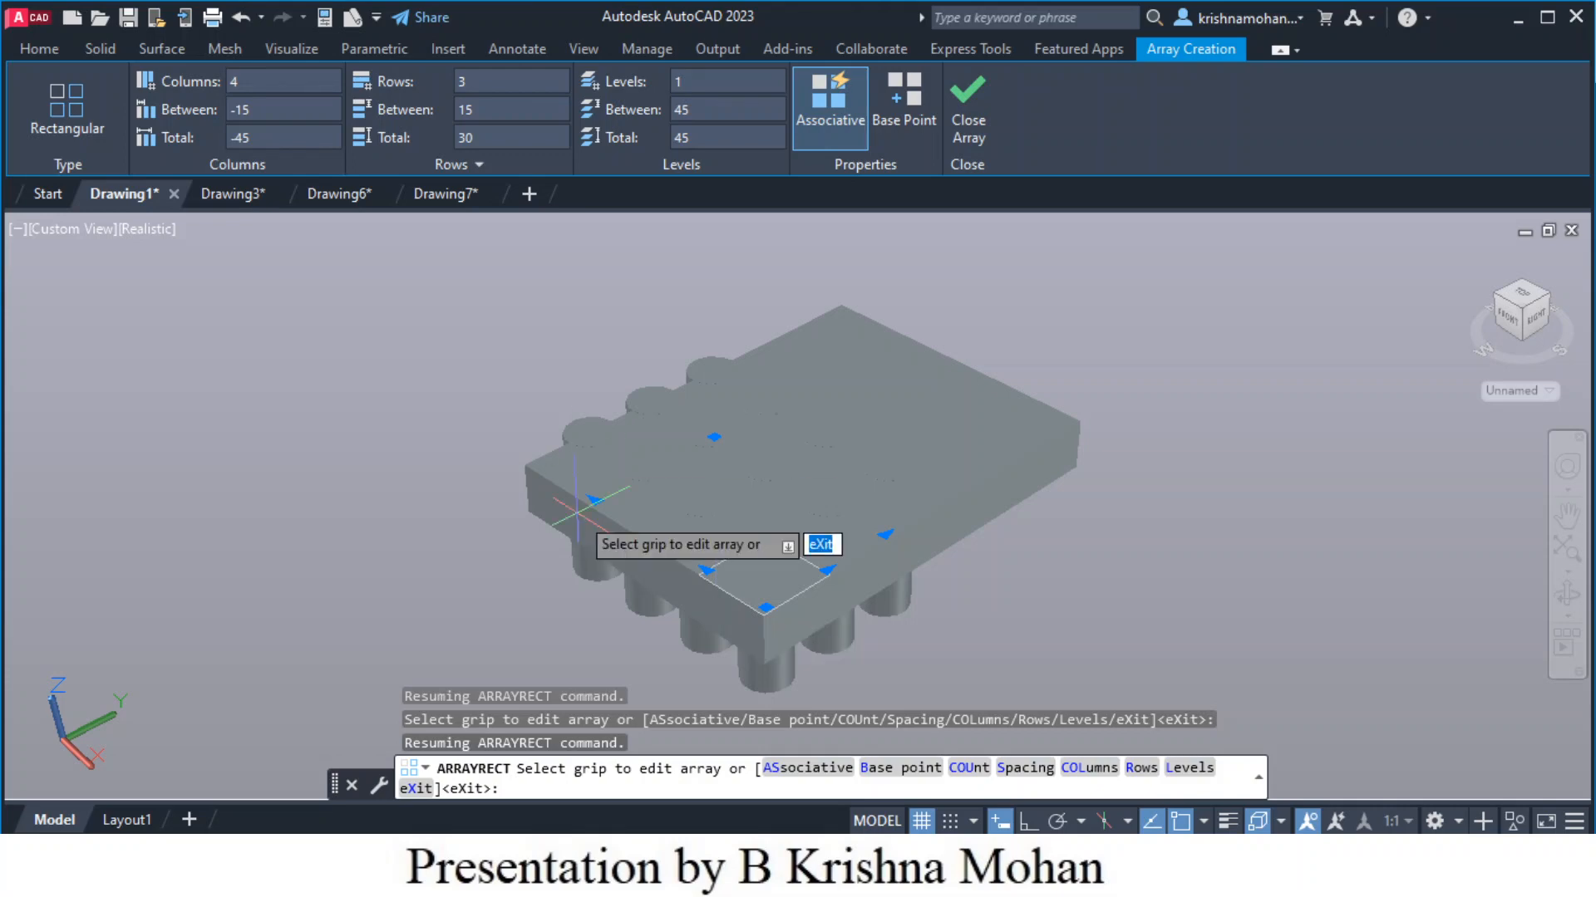
pyautogui.click(229, 86)
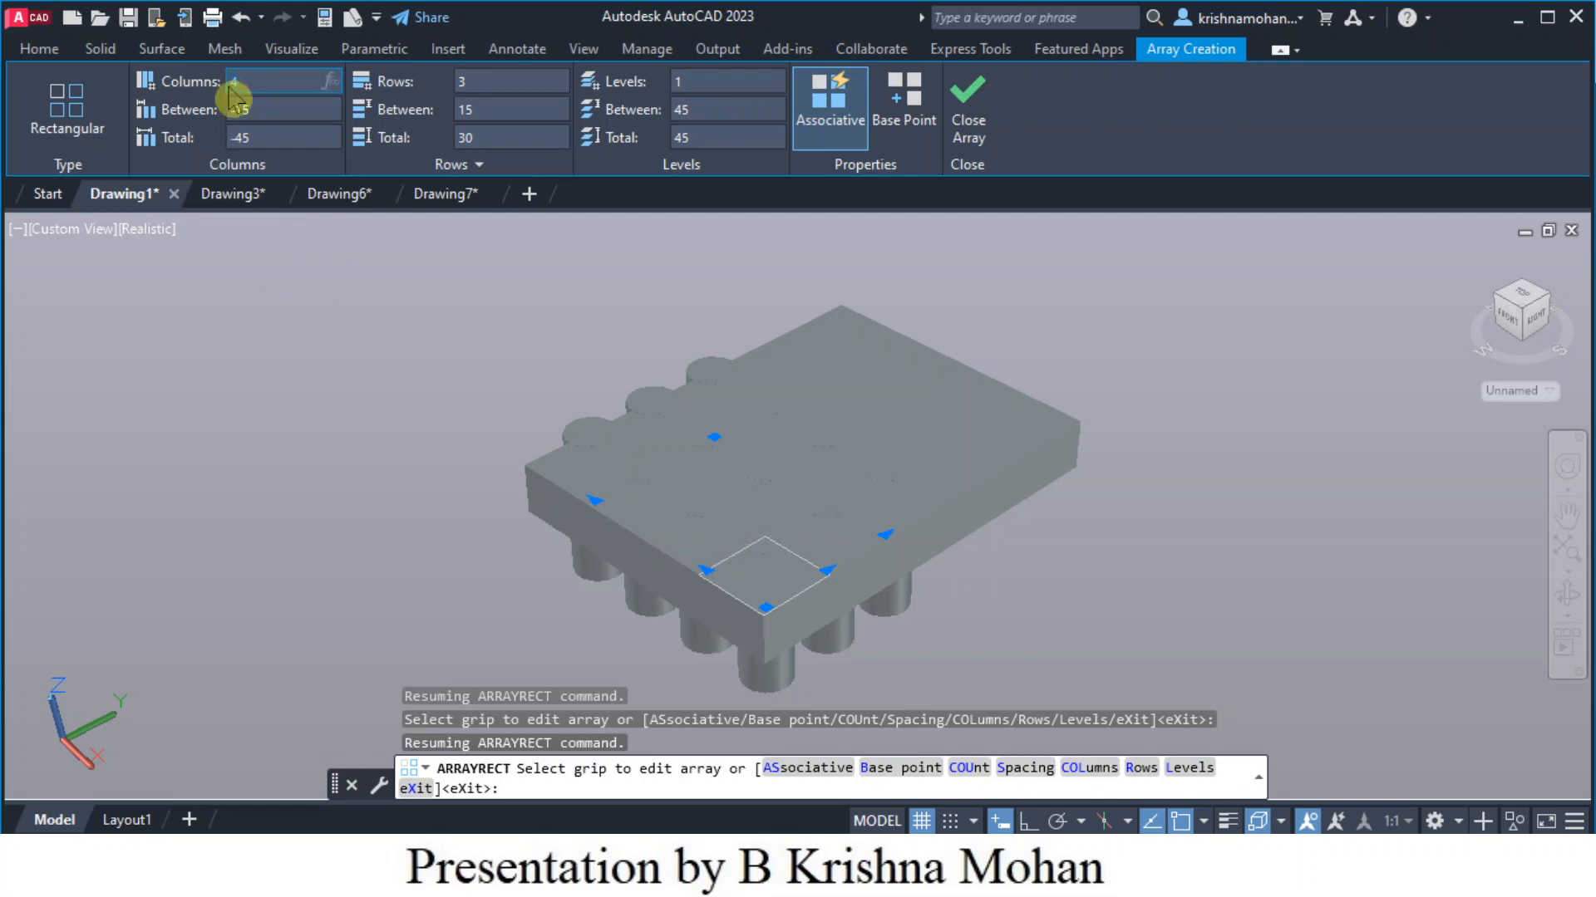
pyautogui.write('2')
pyautogui.press('Return')
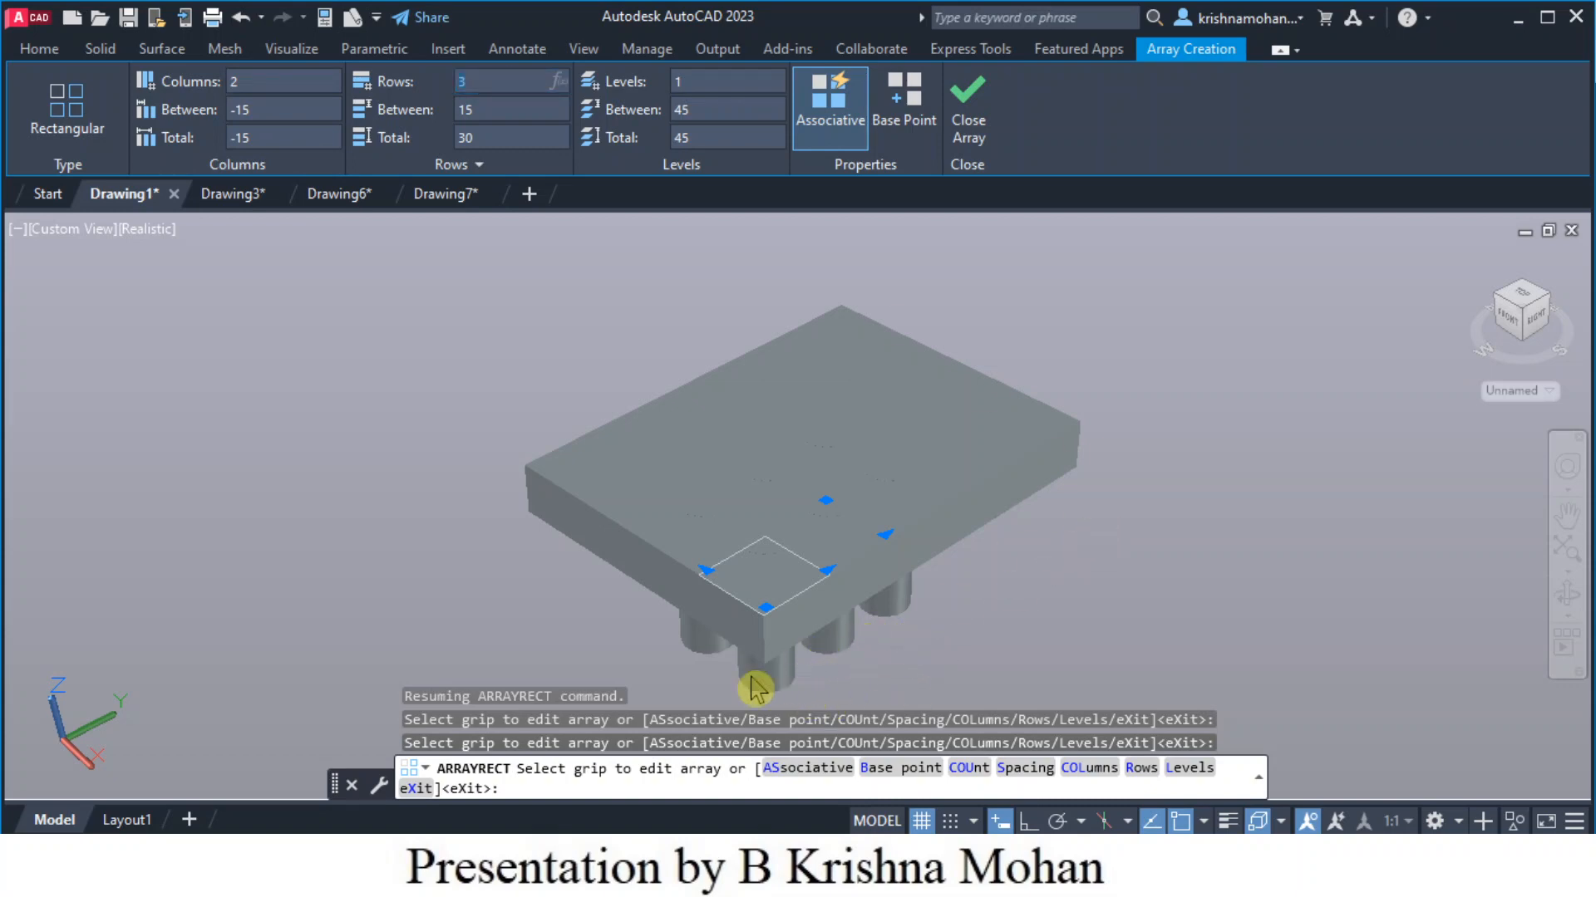
# Inspect the cylinders from below, return to the home view and set the array's column spacing to -30
pyautogui.click(1521, 337)
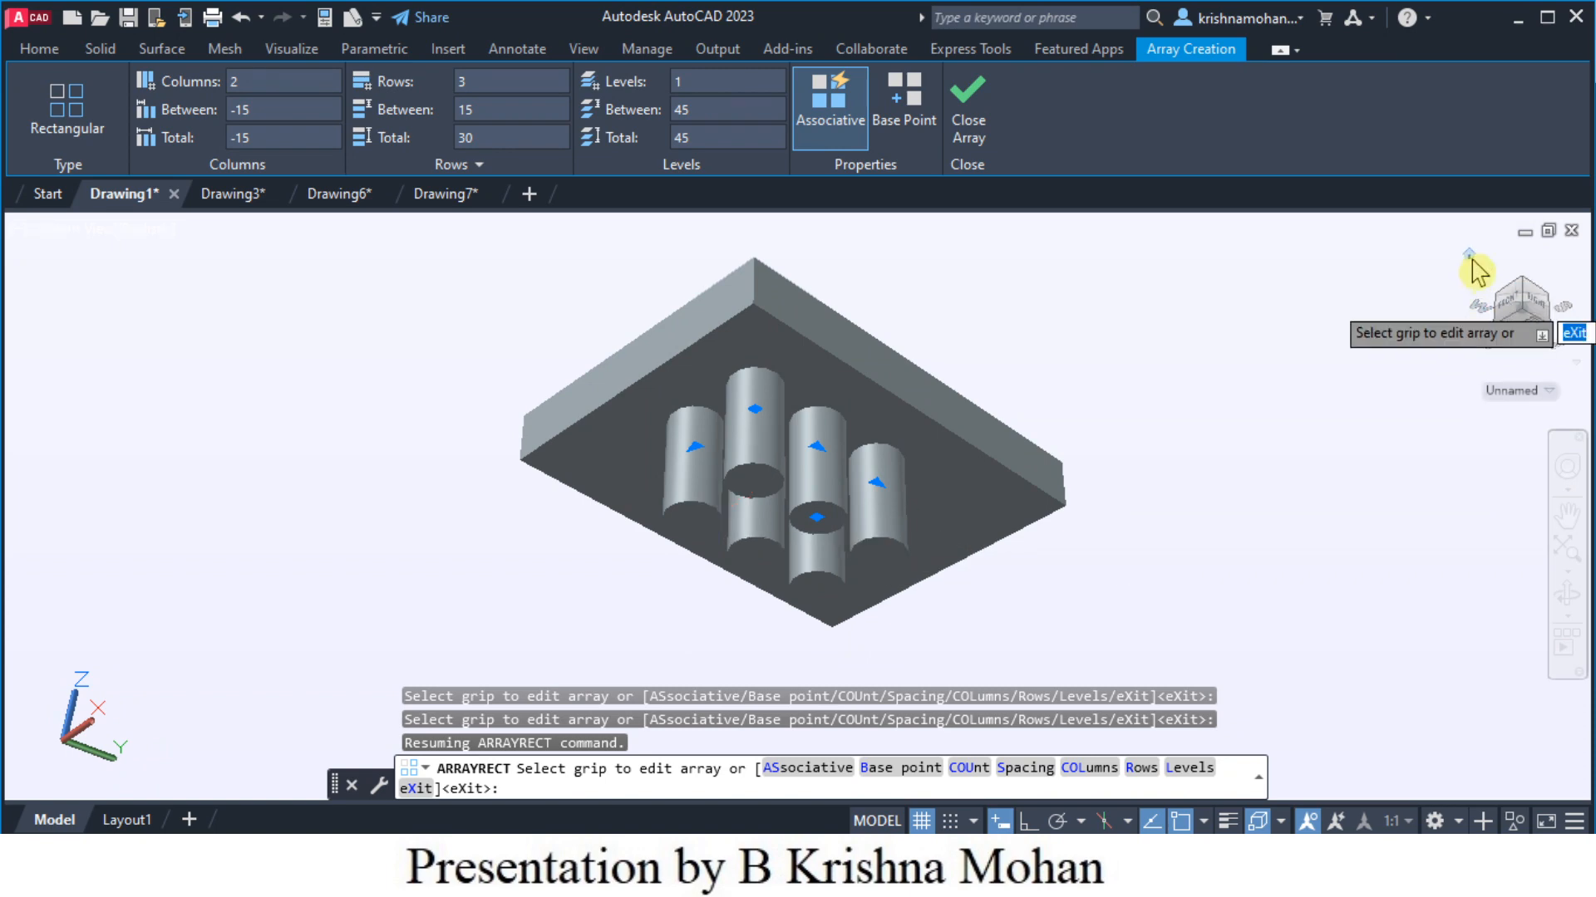
pyautogui.click(1470, 260)
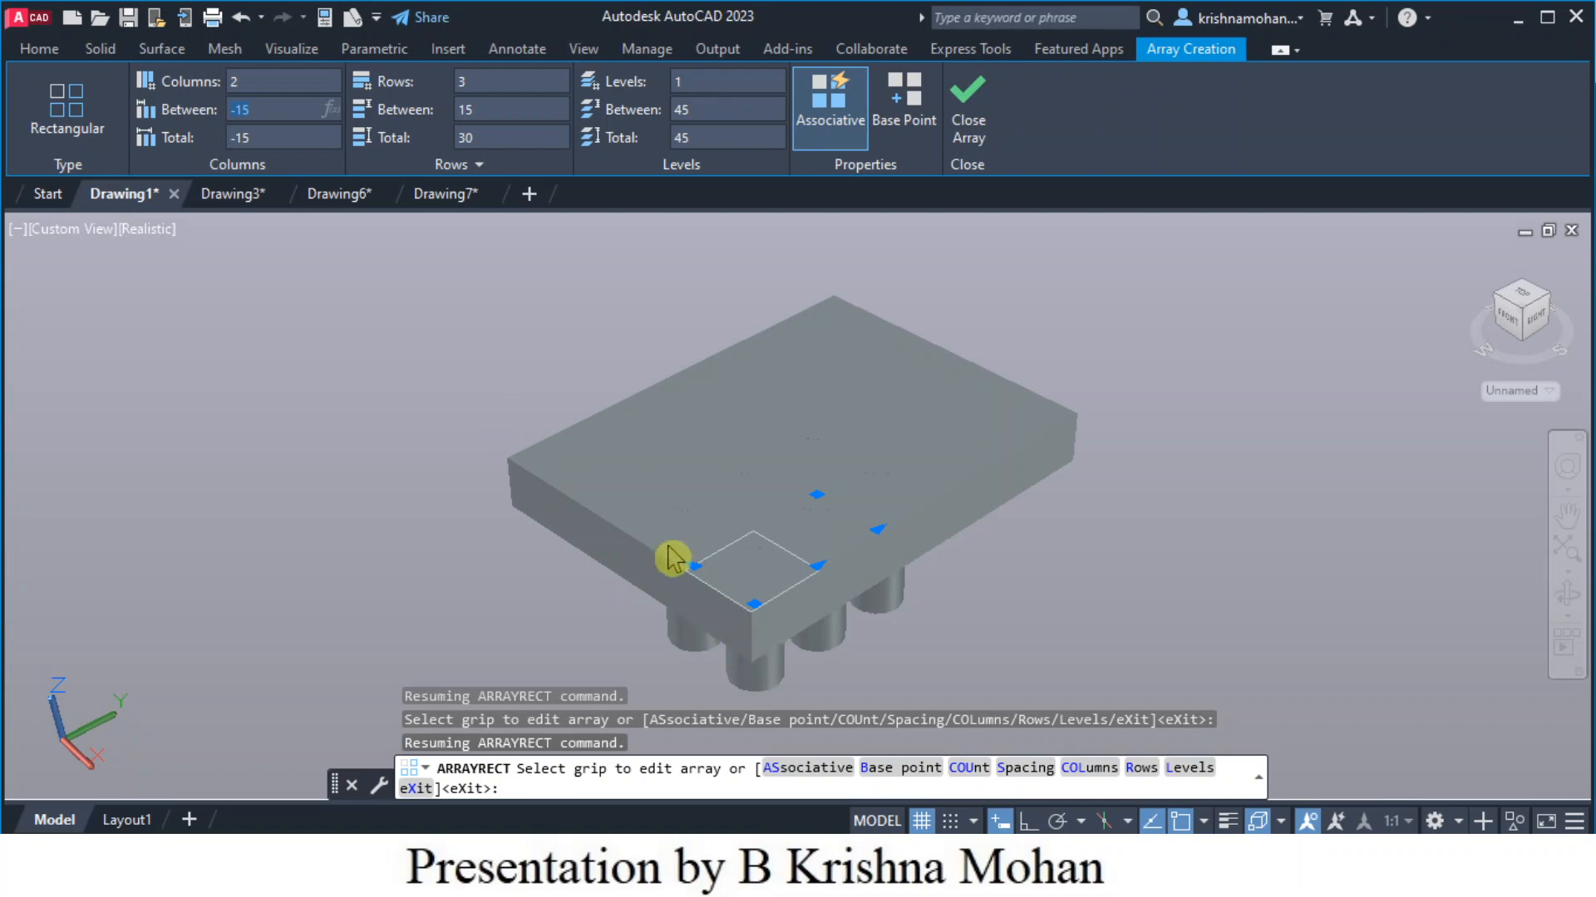
pyautogui.click(233, 104)
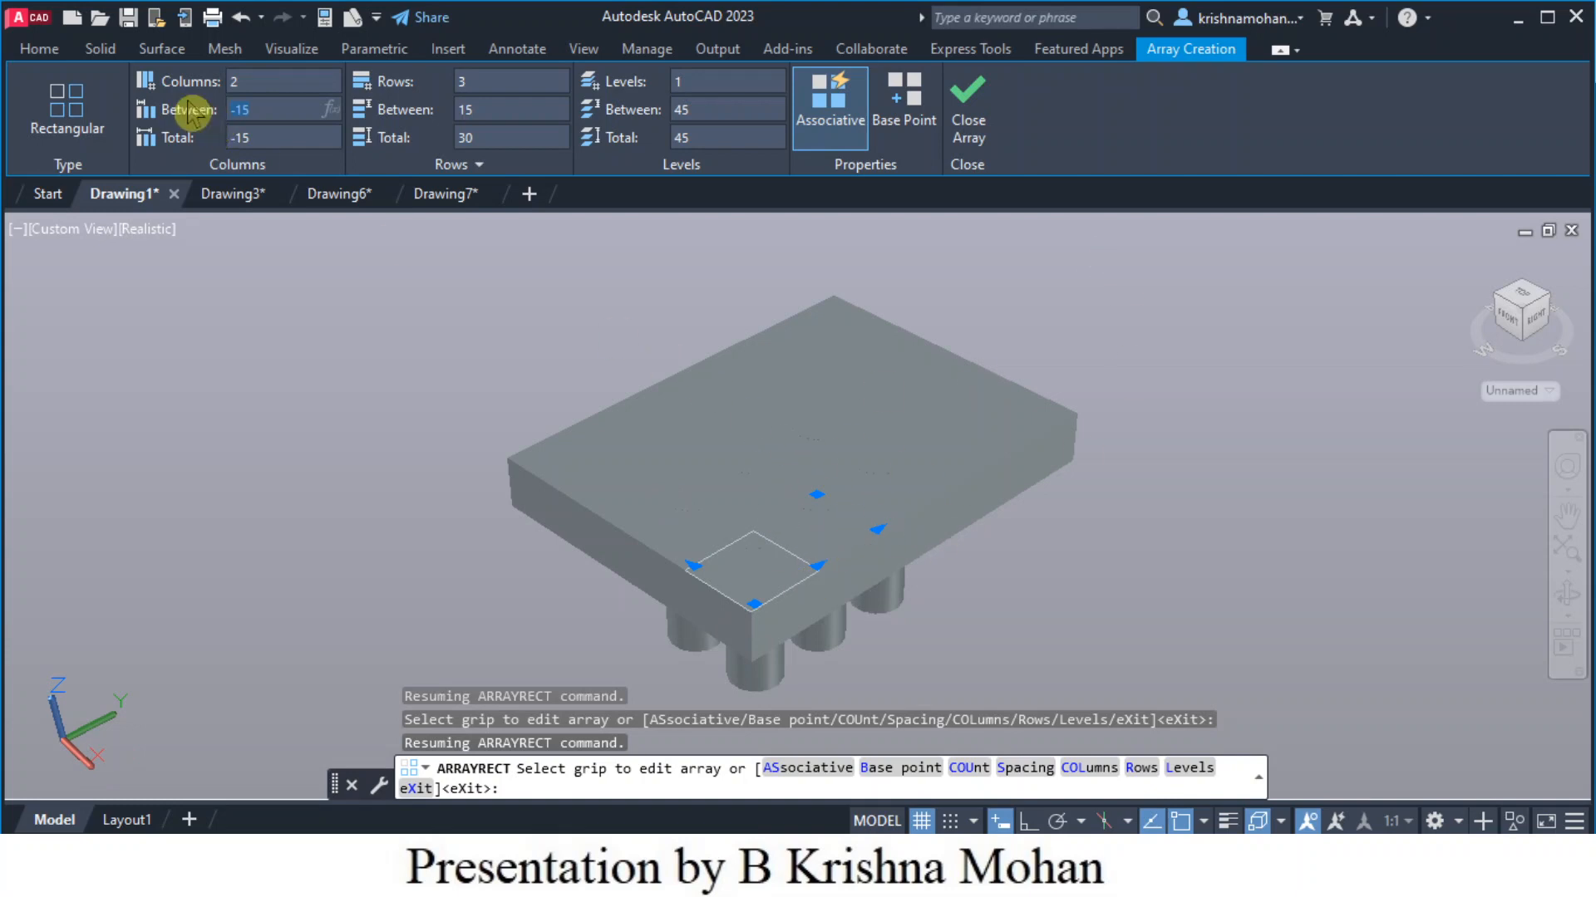
pyautogui.click(269, 112)
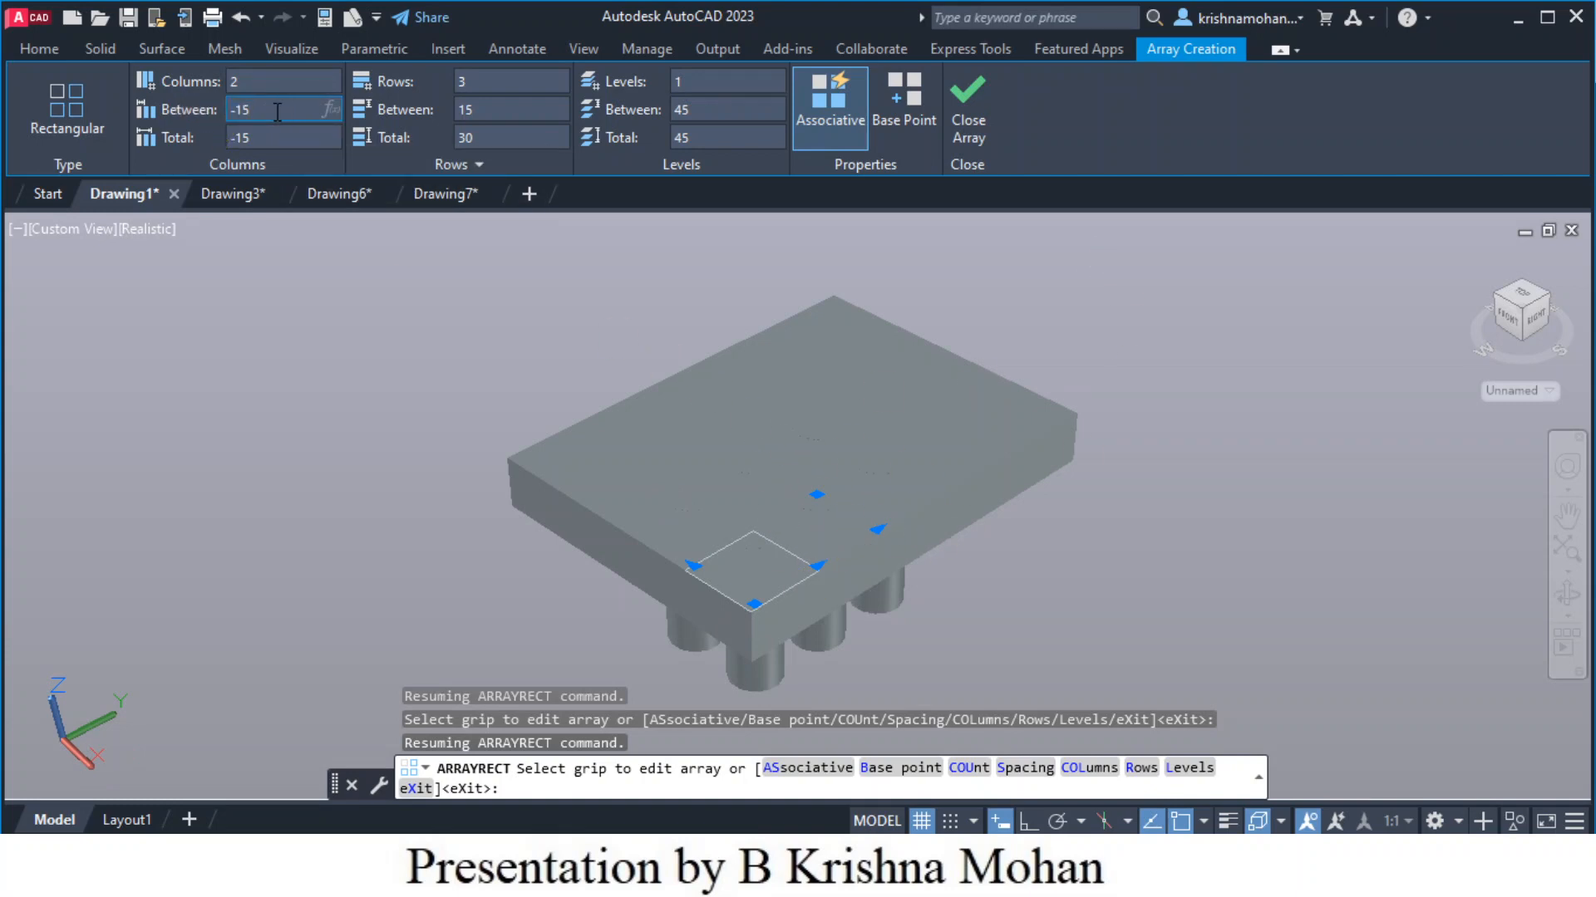
pyautogui.moveTo(278, 111); pyautogui.dragTo(224, 121)
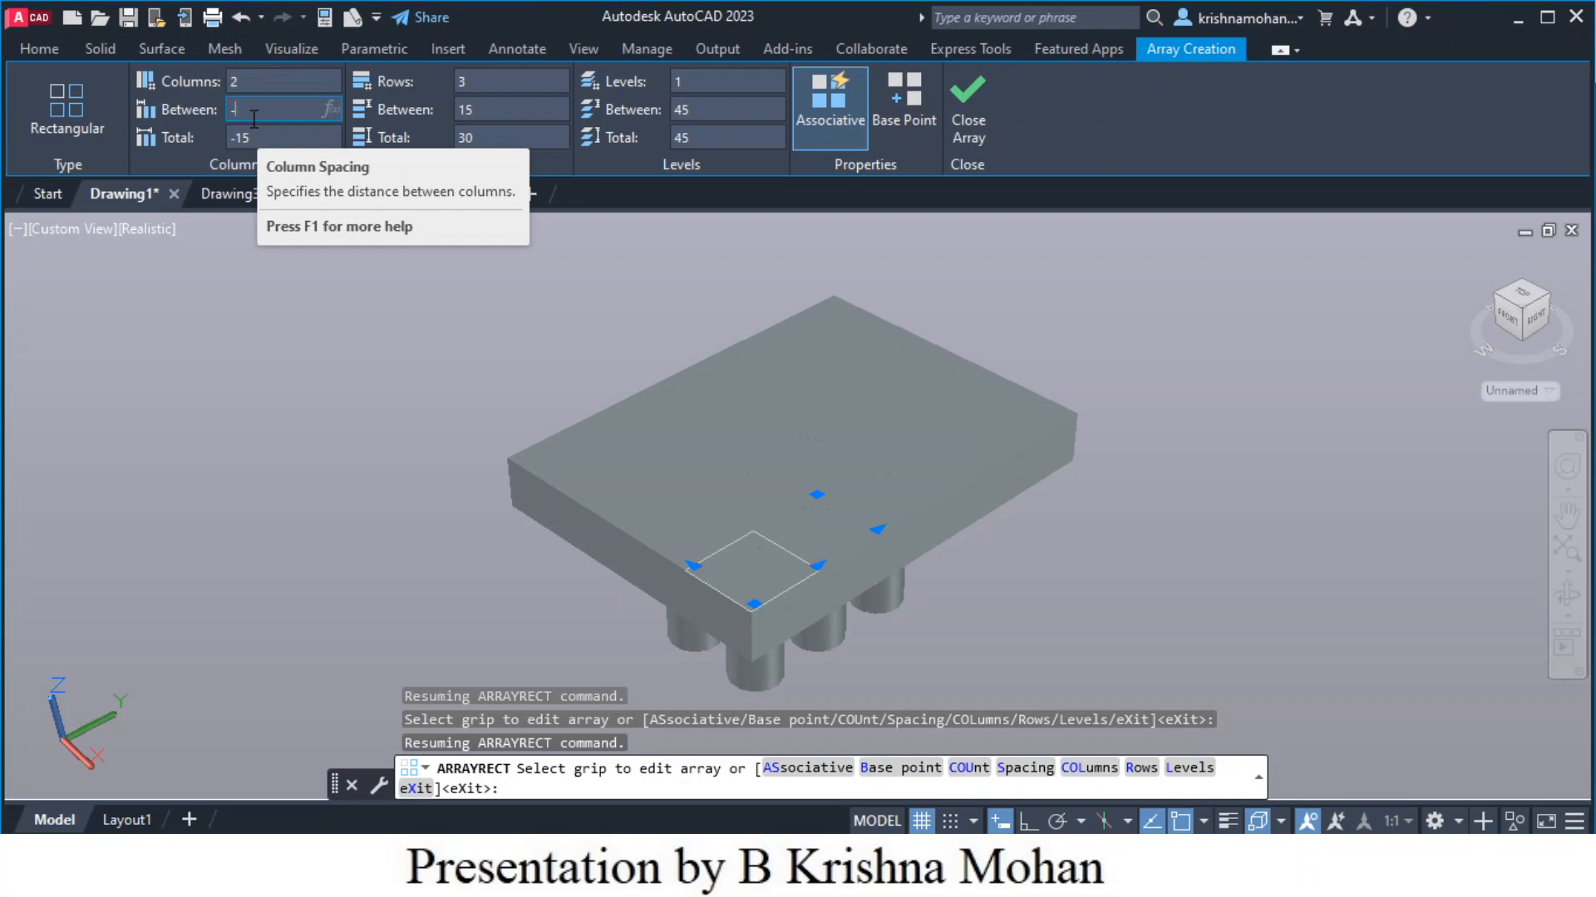
pyautogui.click(1164, 124)
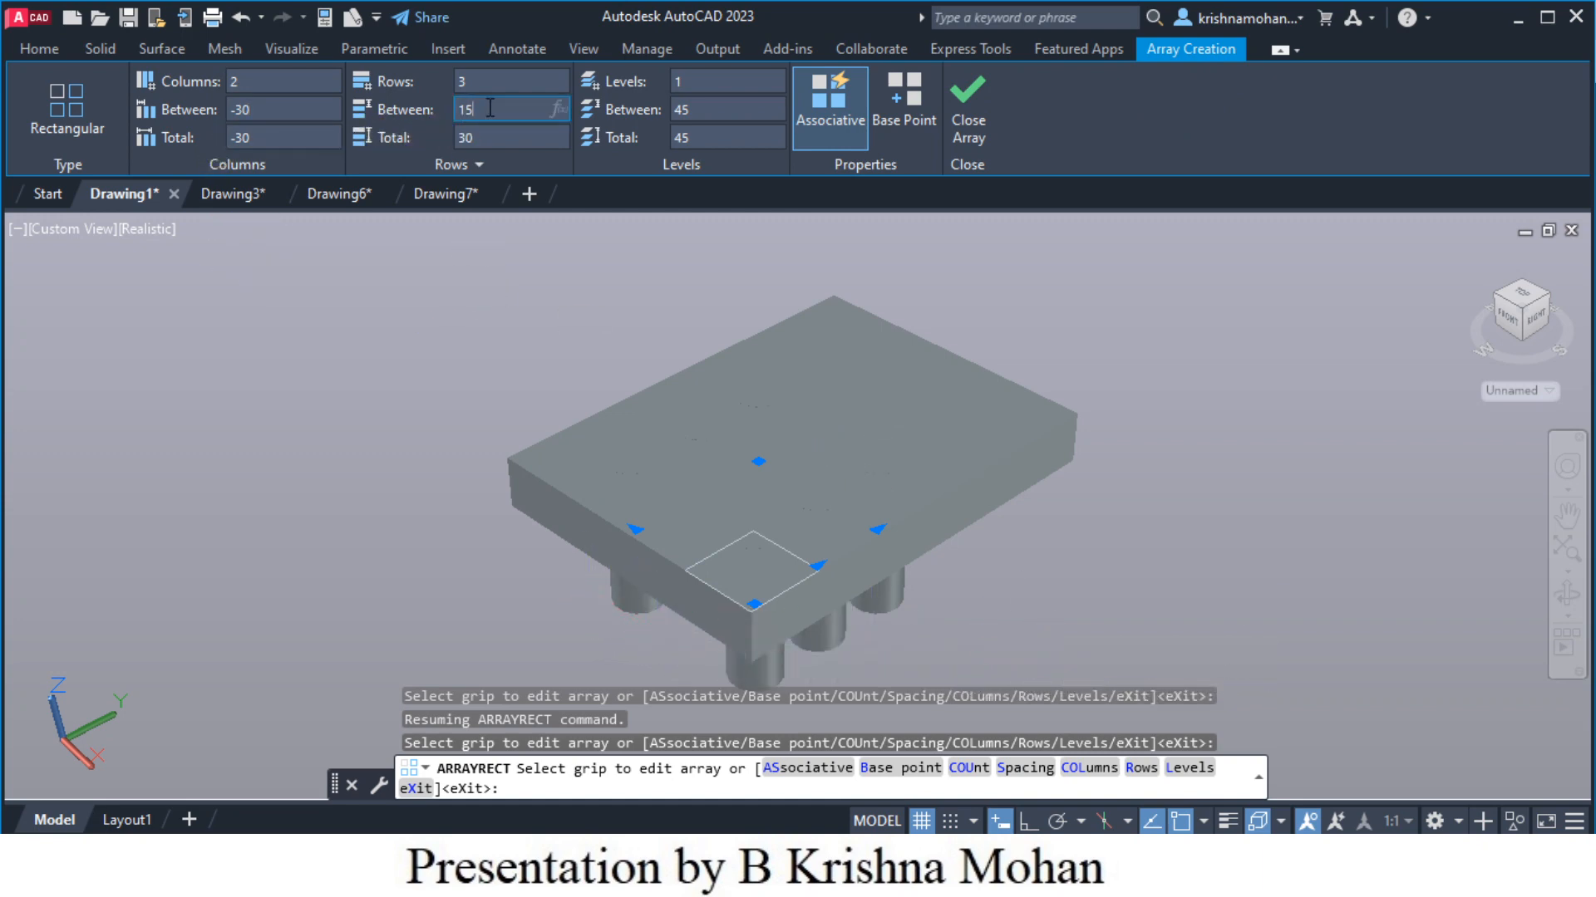
# Set the array's row spacing to 25 and view the cylinders from the plate's underside
pyautogui.moveTo(513, 110); pyautogui.dragTo(438, 110)
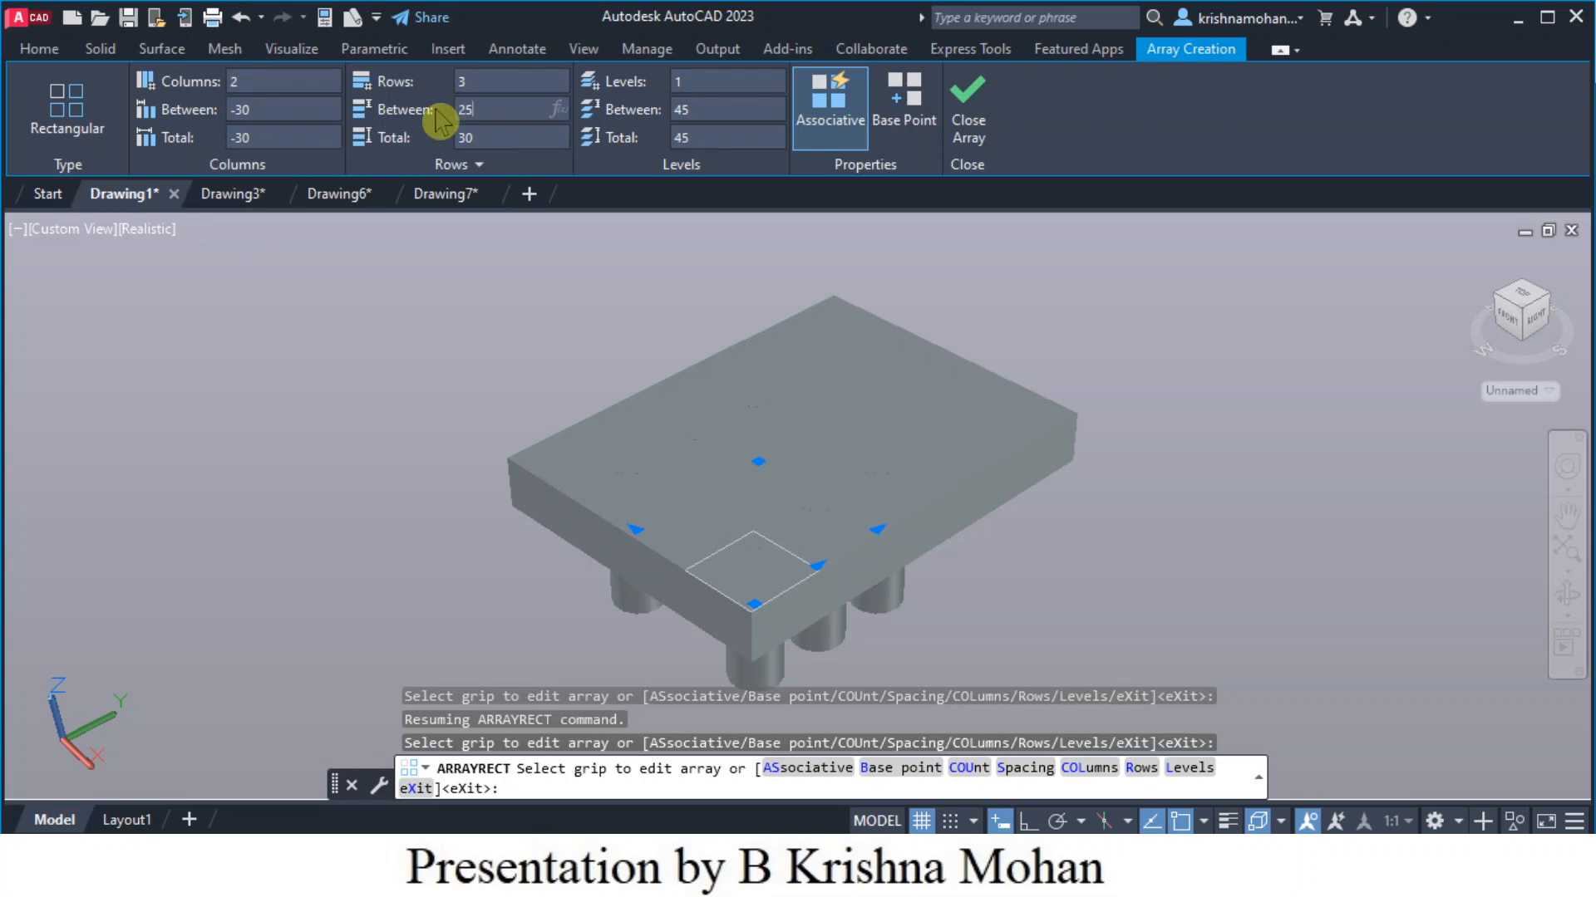
pyautogui.press('Return')
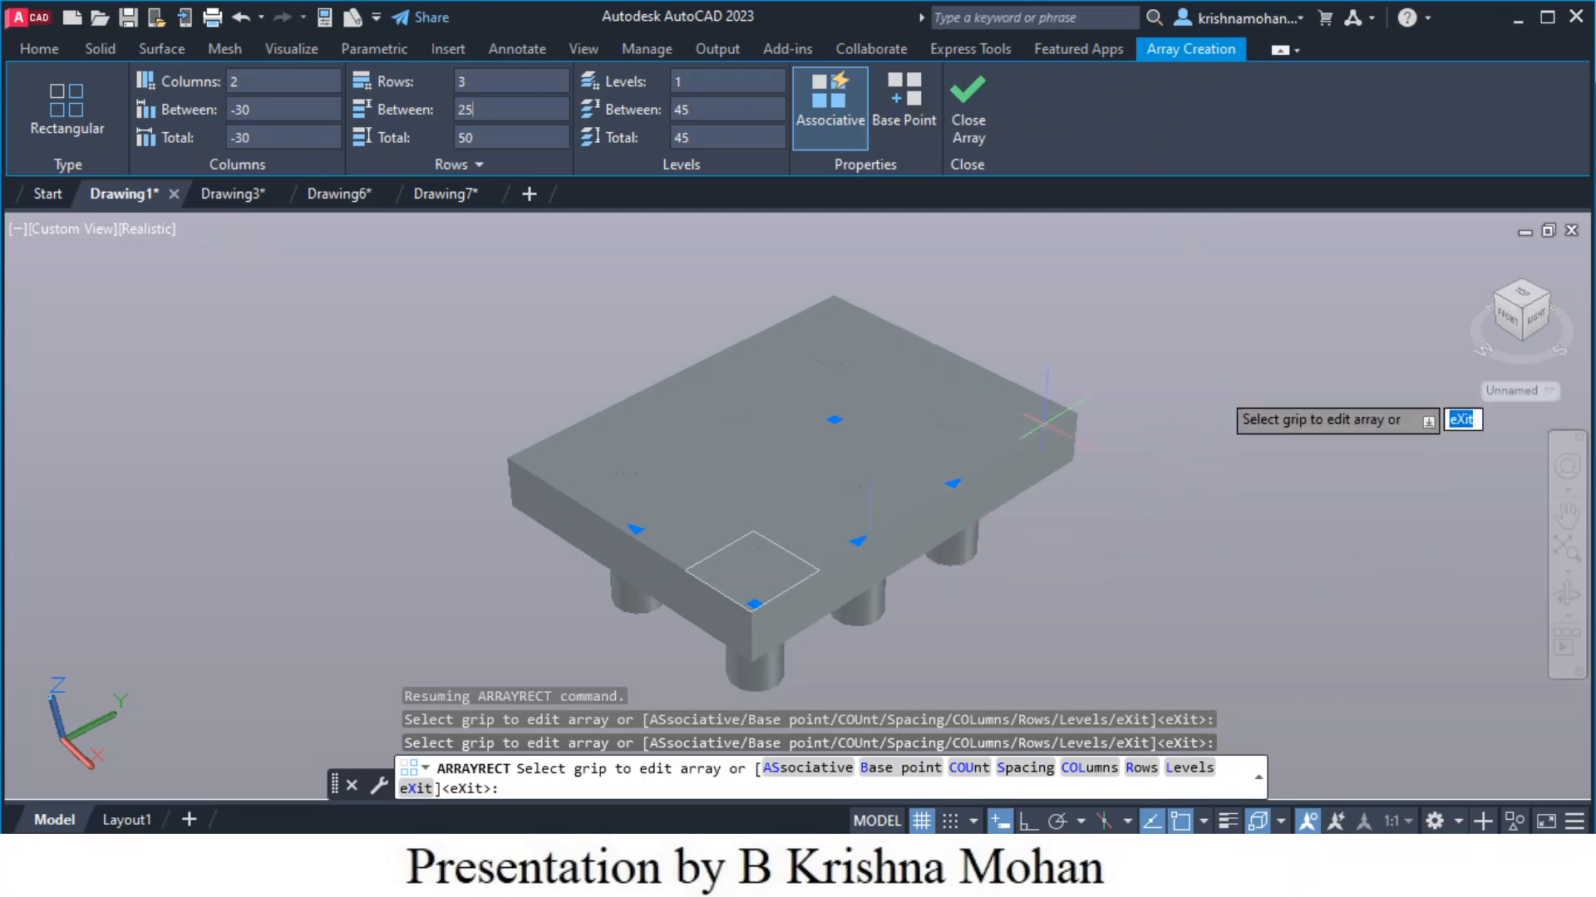
pyautogui.click(1522, 341)
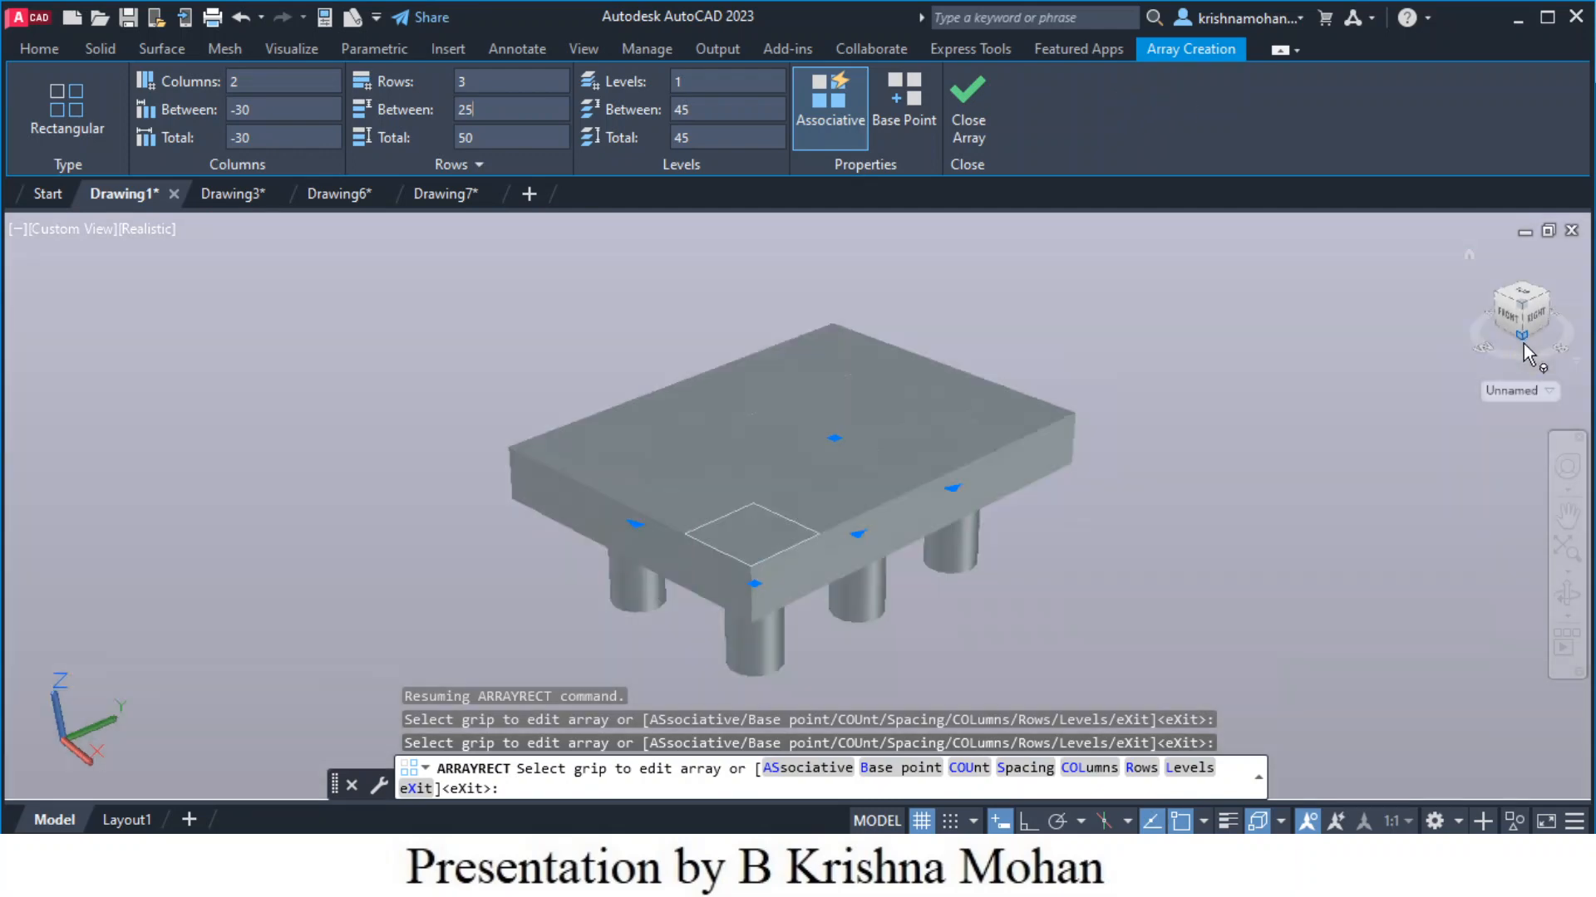
pyautogui.click(1522, 339)
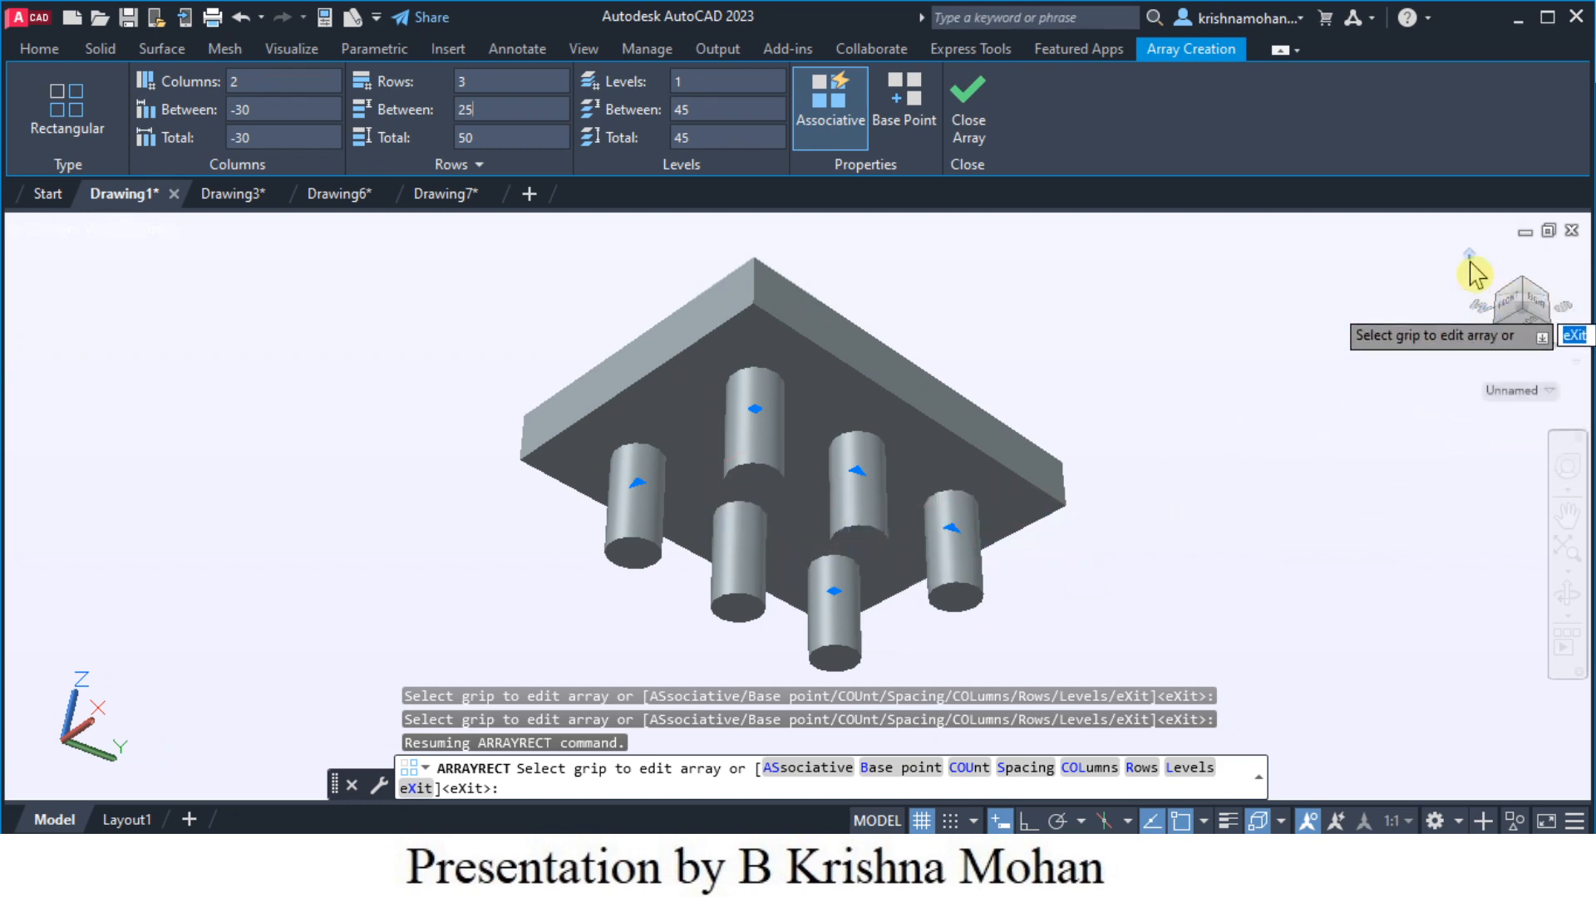
# Return to the home view and finish the 2-column, 3-row cylinder array
pyautogui.click(1470, 257)
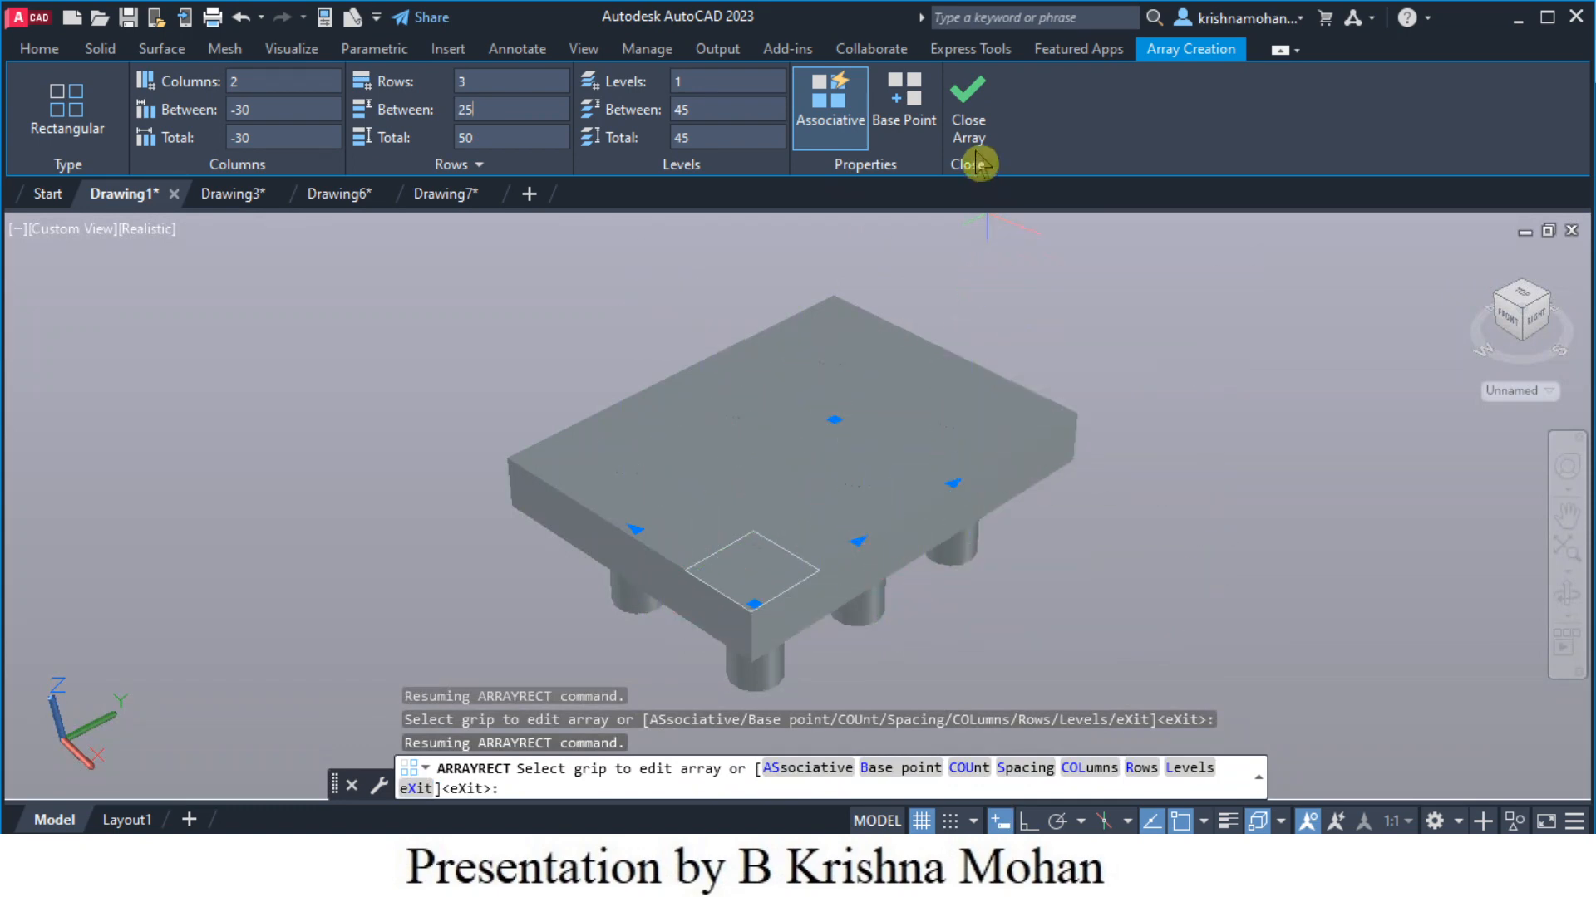
pyautogui.click(969, 110)
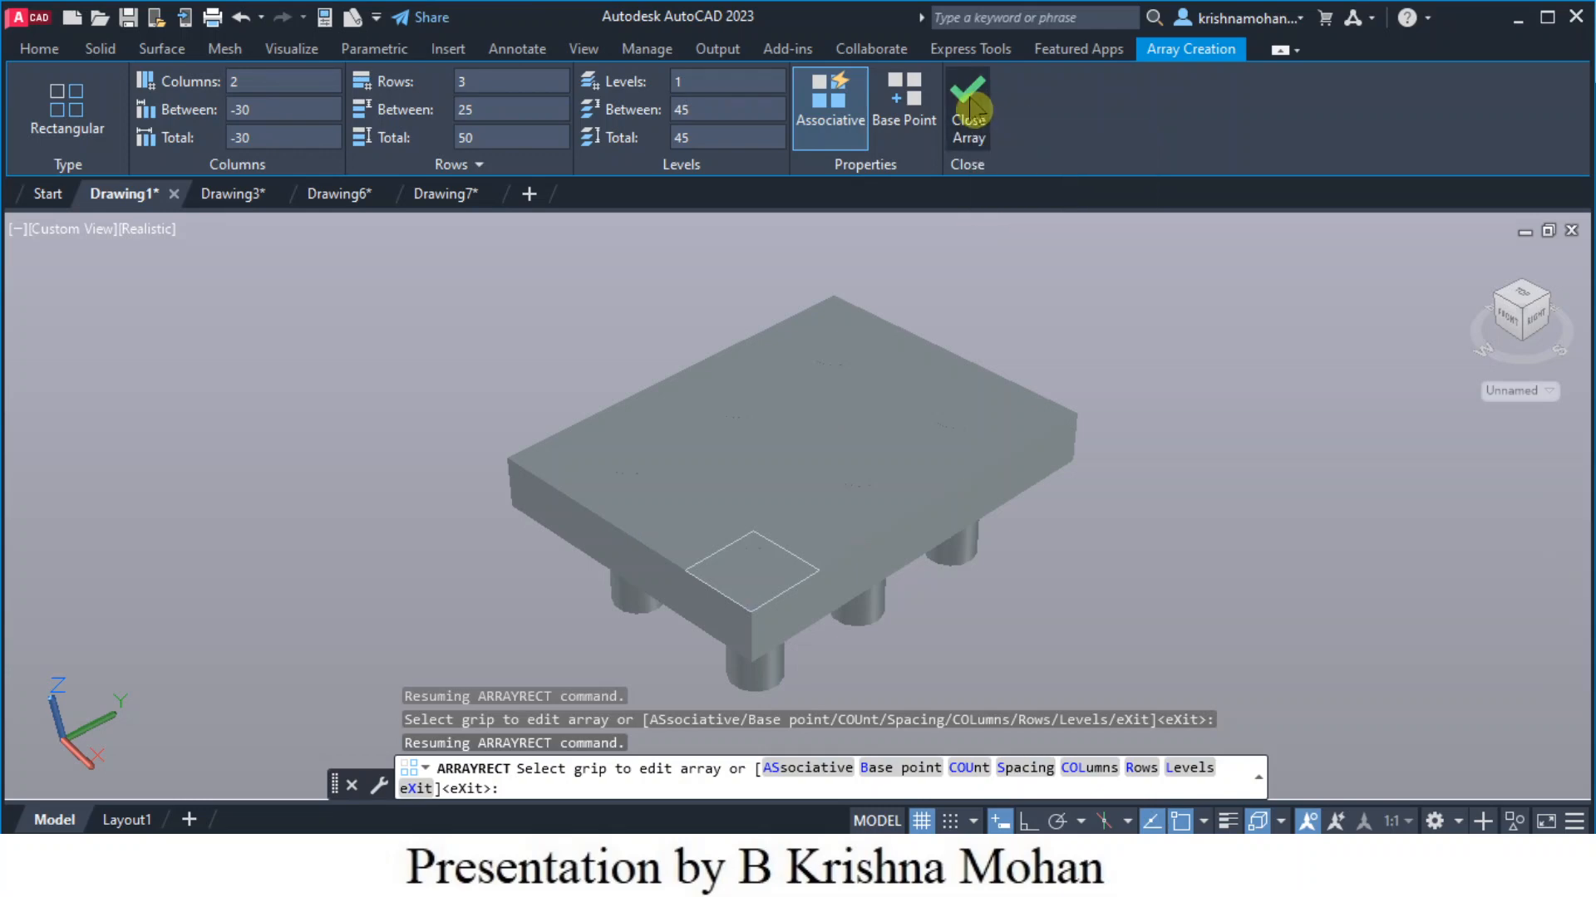
pyautogui.click(969, 109)
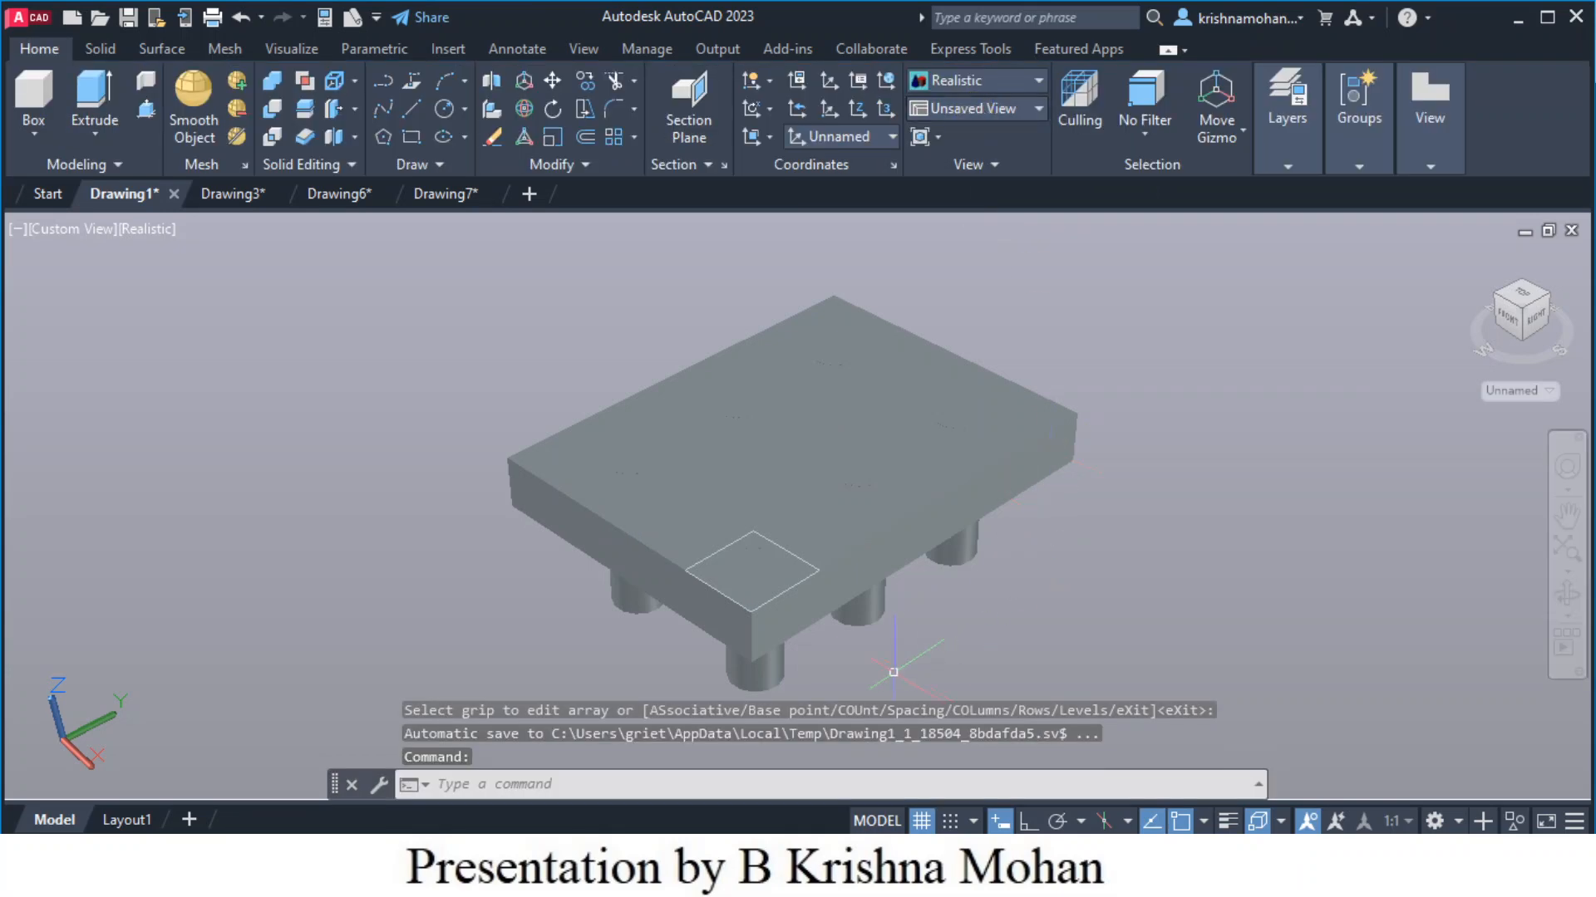
# View the plate from its underside and select a cylinder to check whether the array behaves as one object
pyautogui.click(1522, 338)
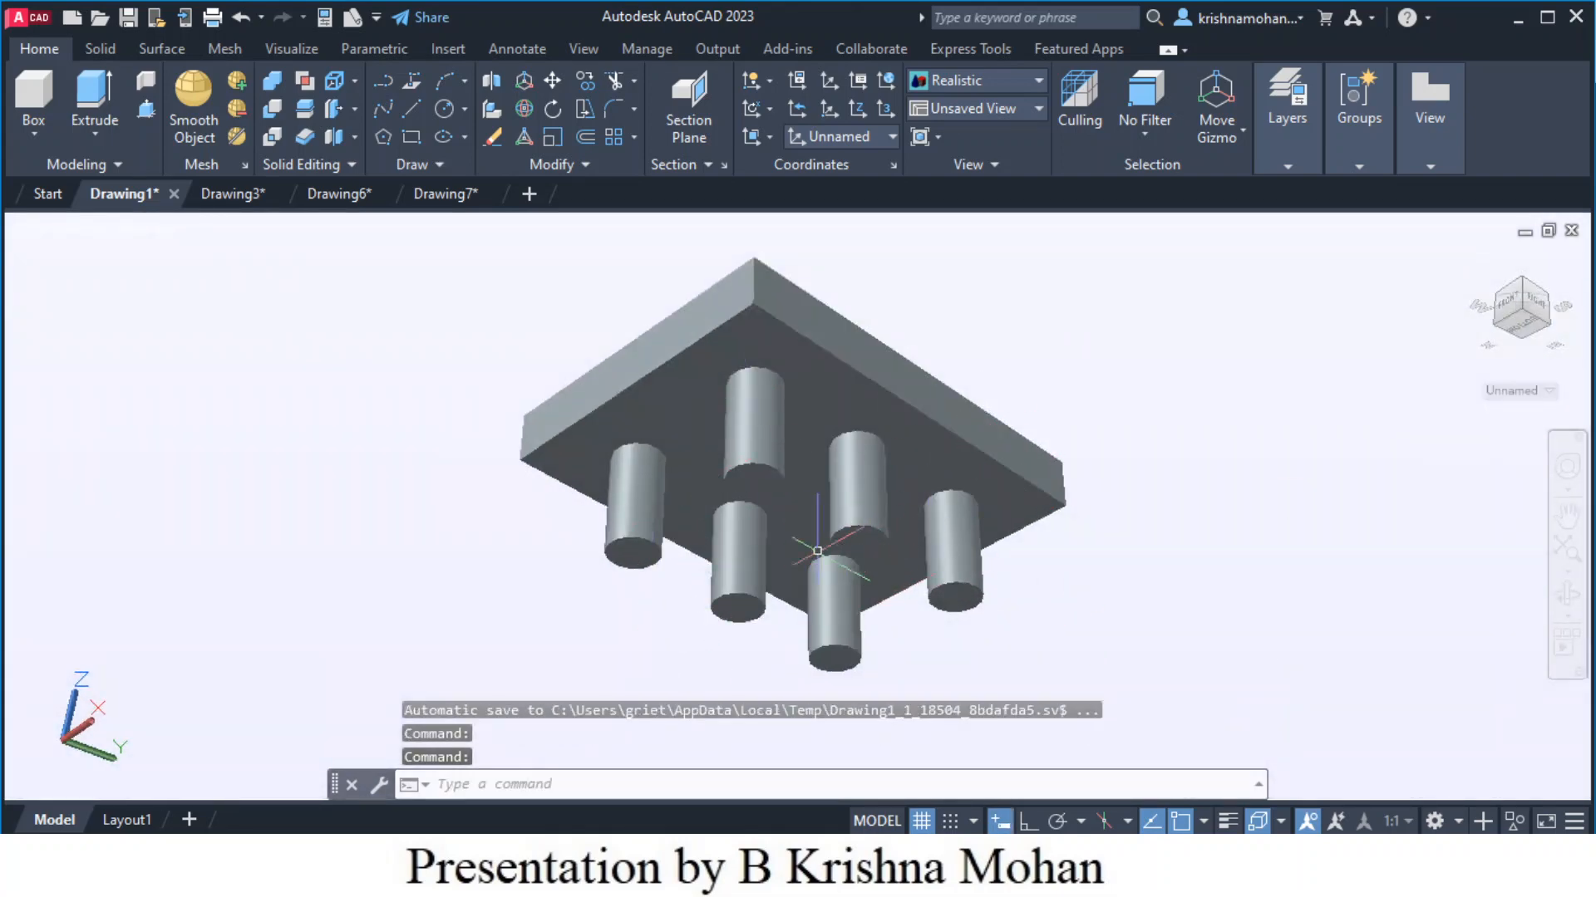
pyautogui.click(1227, 567)
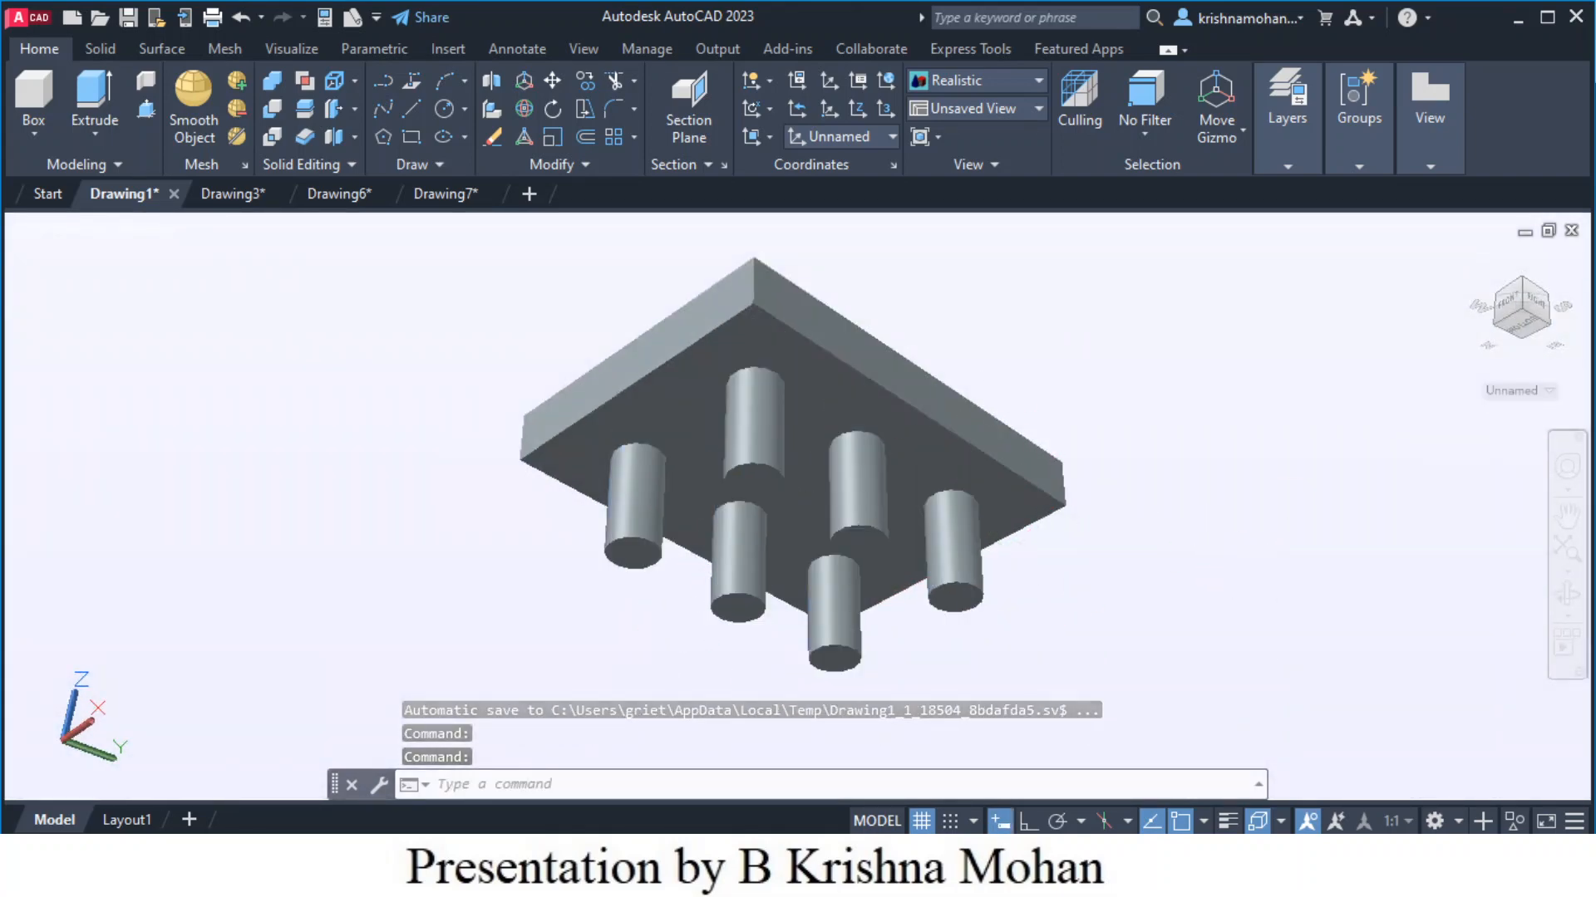
pyautogui.click(1227, 558)
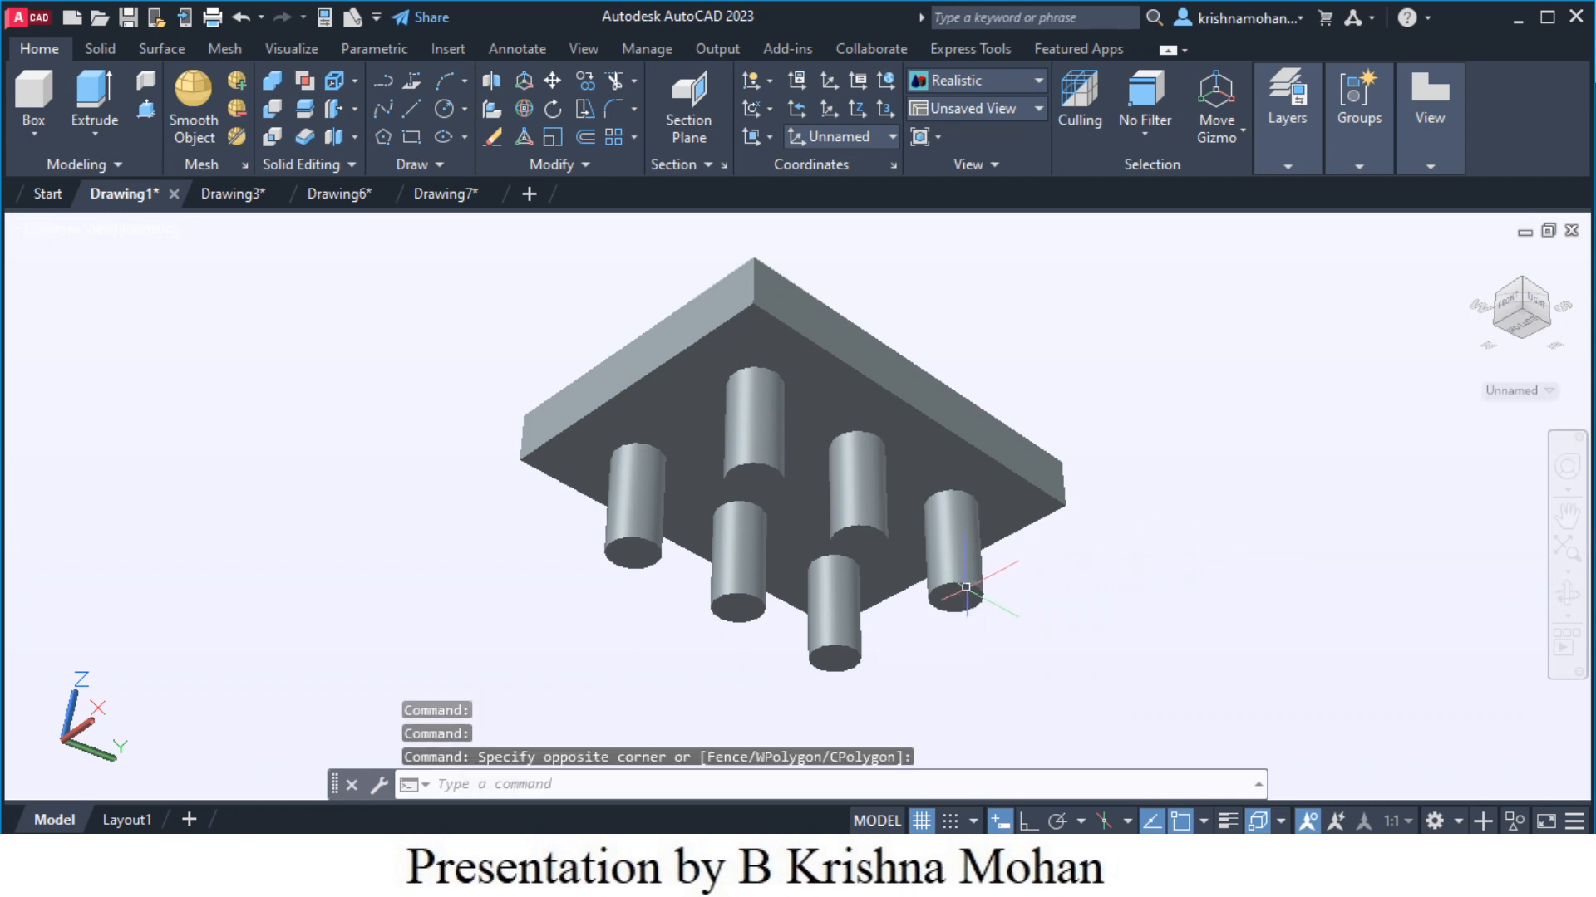
pyautogui.click(965, 584)
pyautogui.click(965, 584)
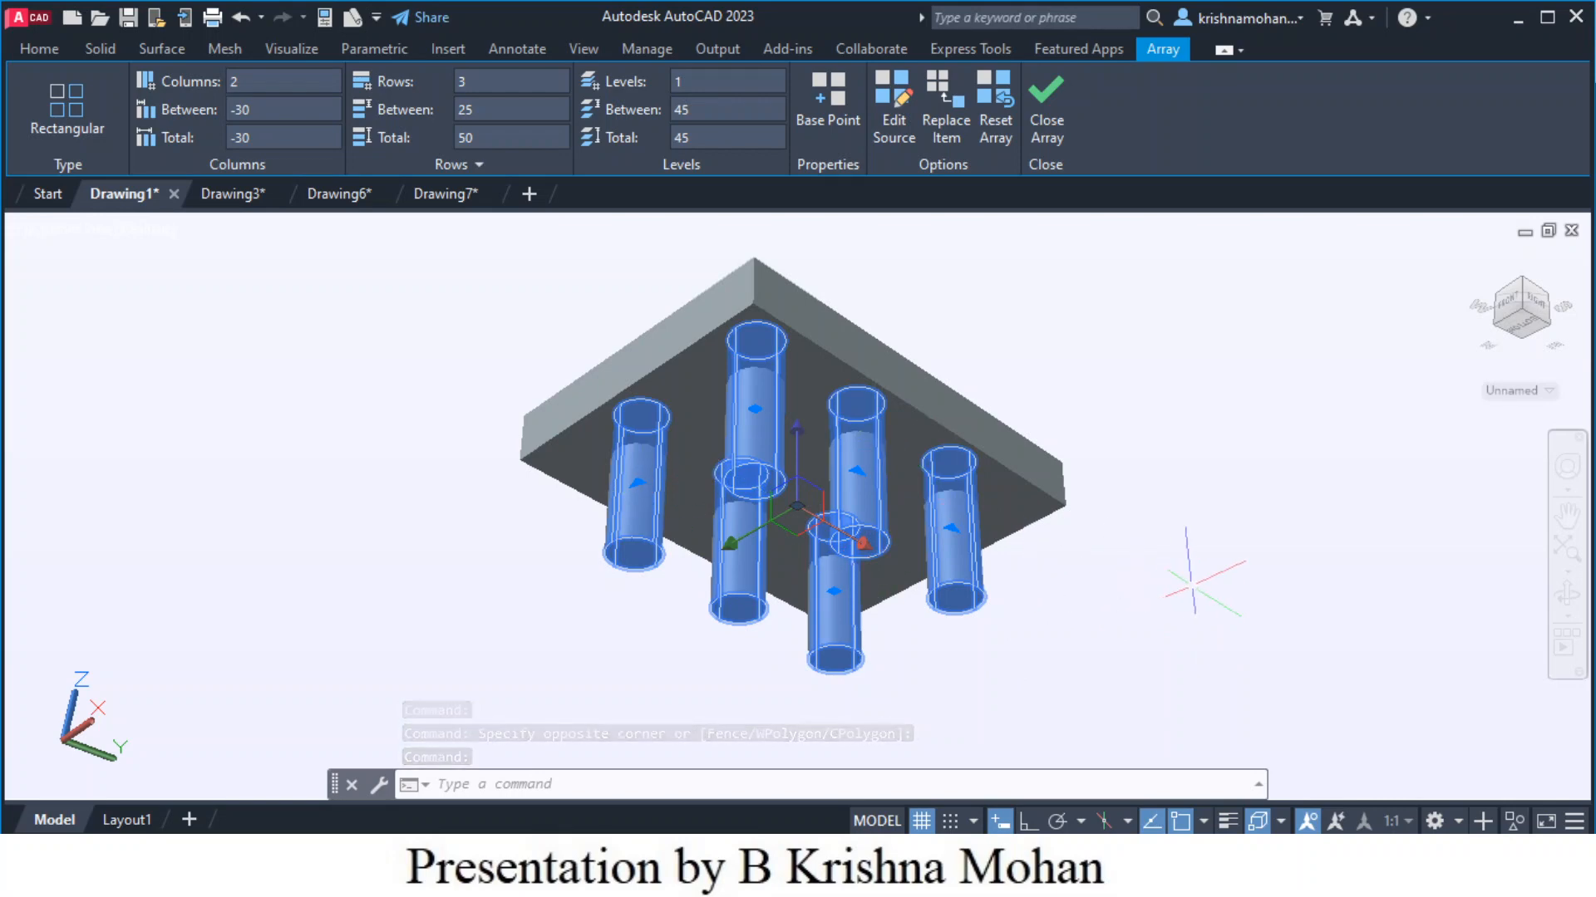
pyautogui.press('Escape')
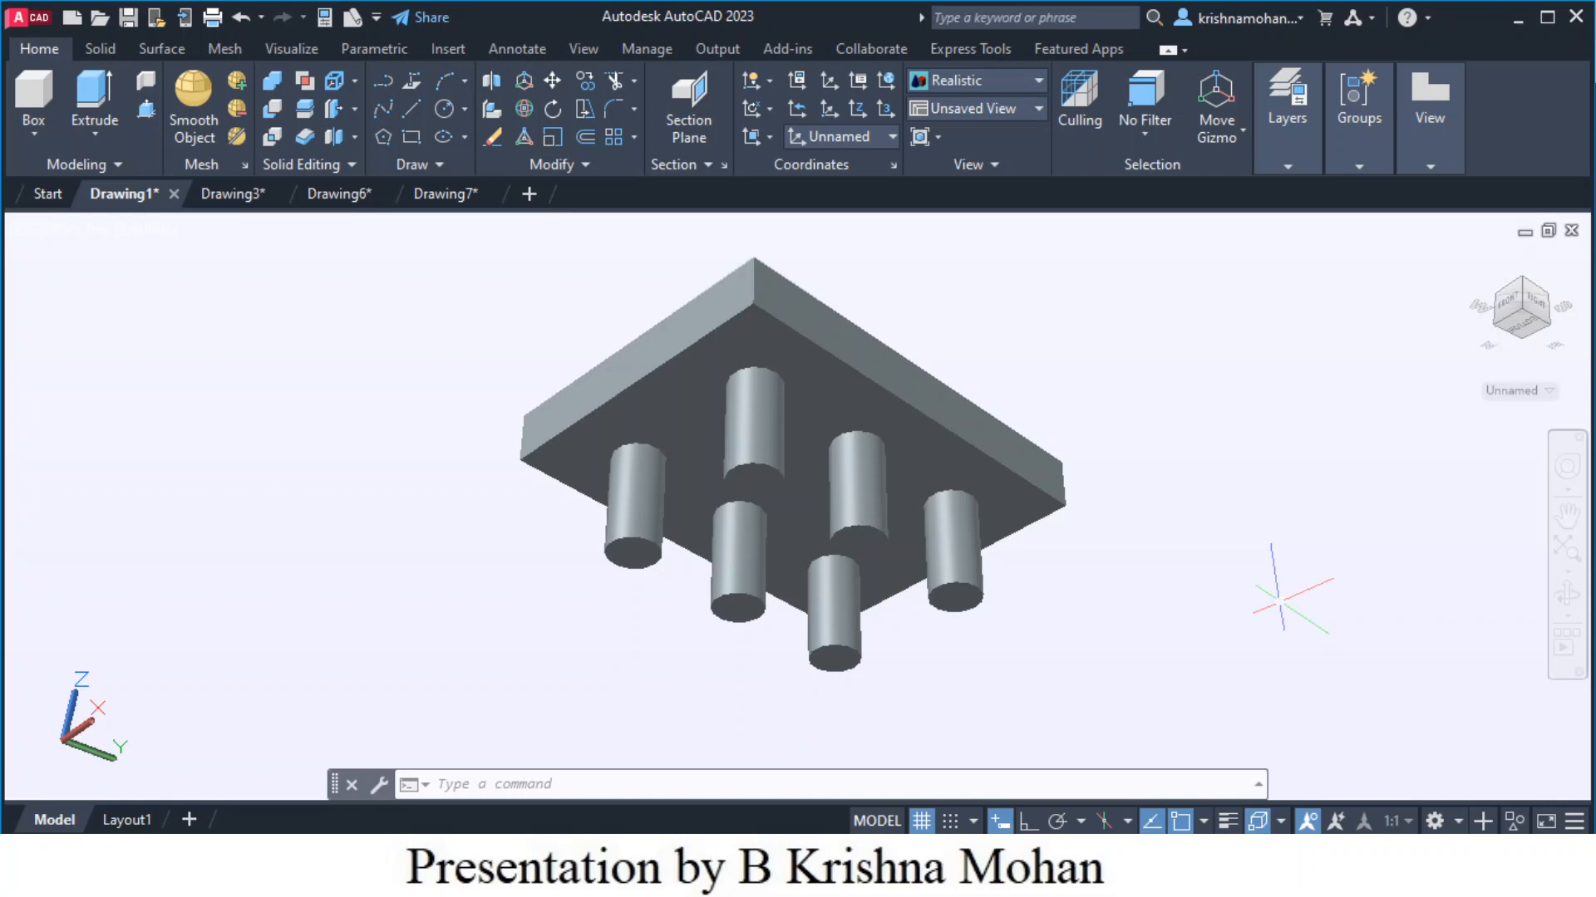
# Explode the cylinder array into individual solids
pyautogui.click(488, 790)
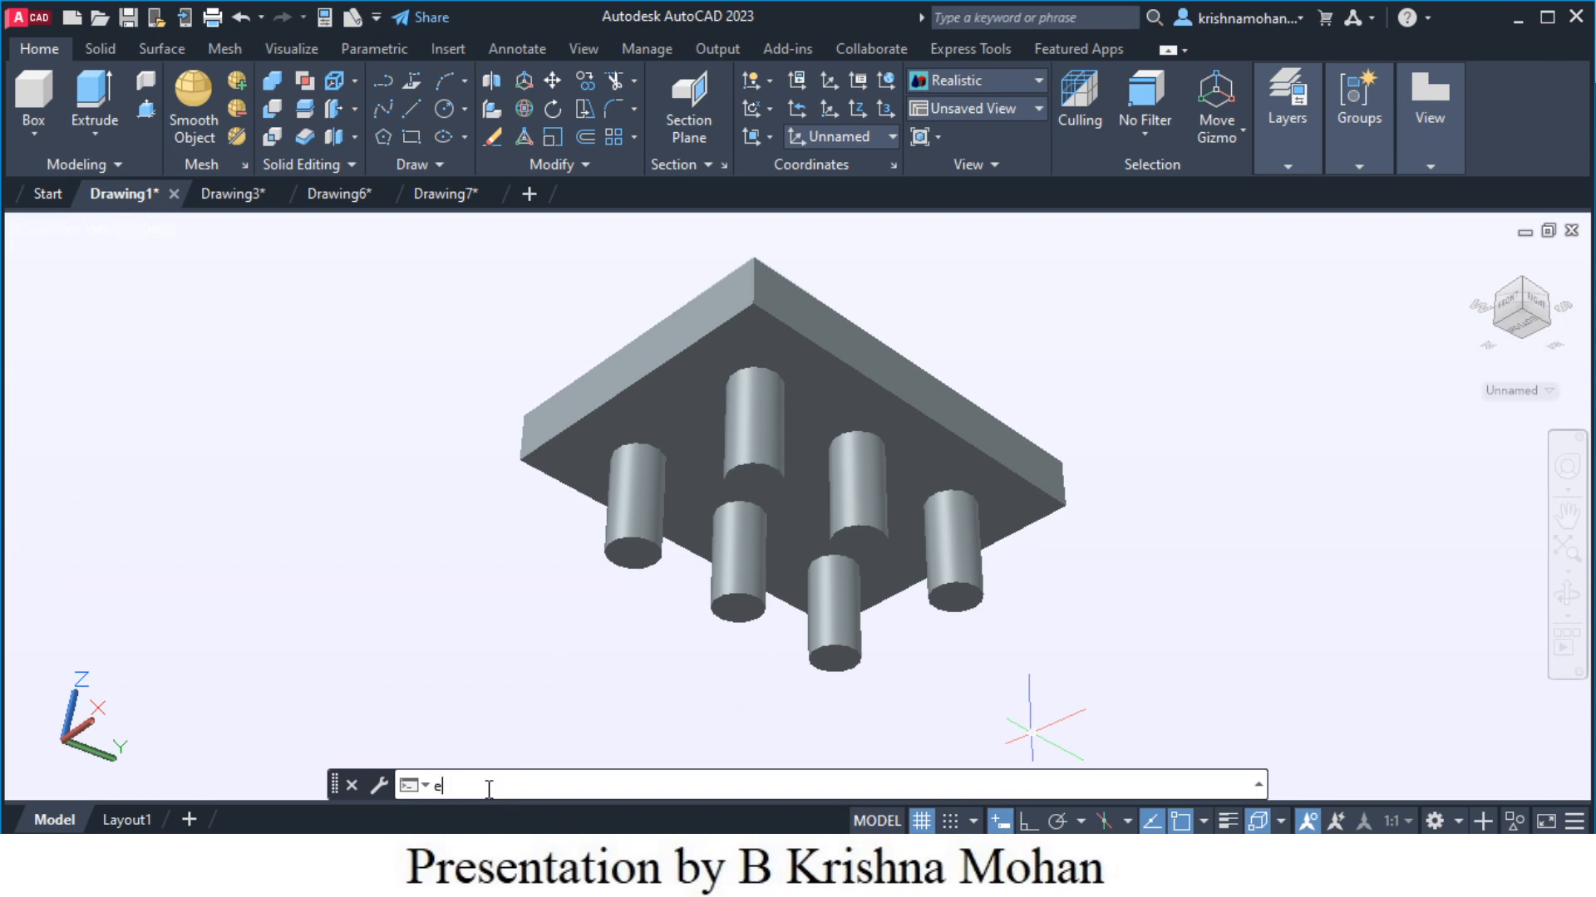
pyautogui.write('exp')
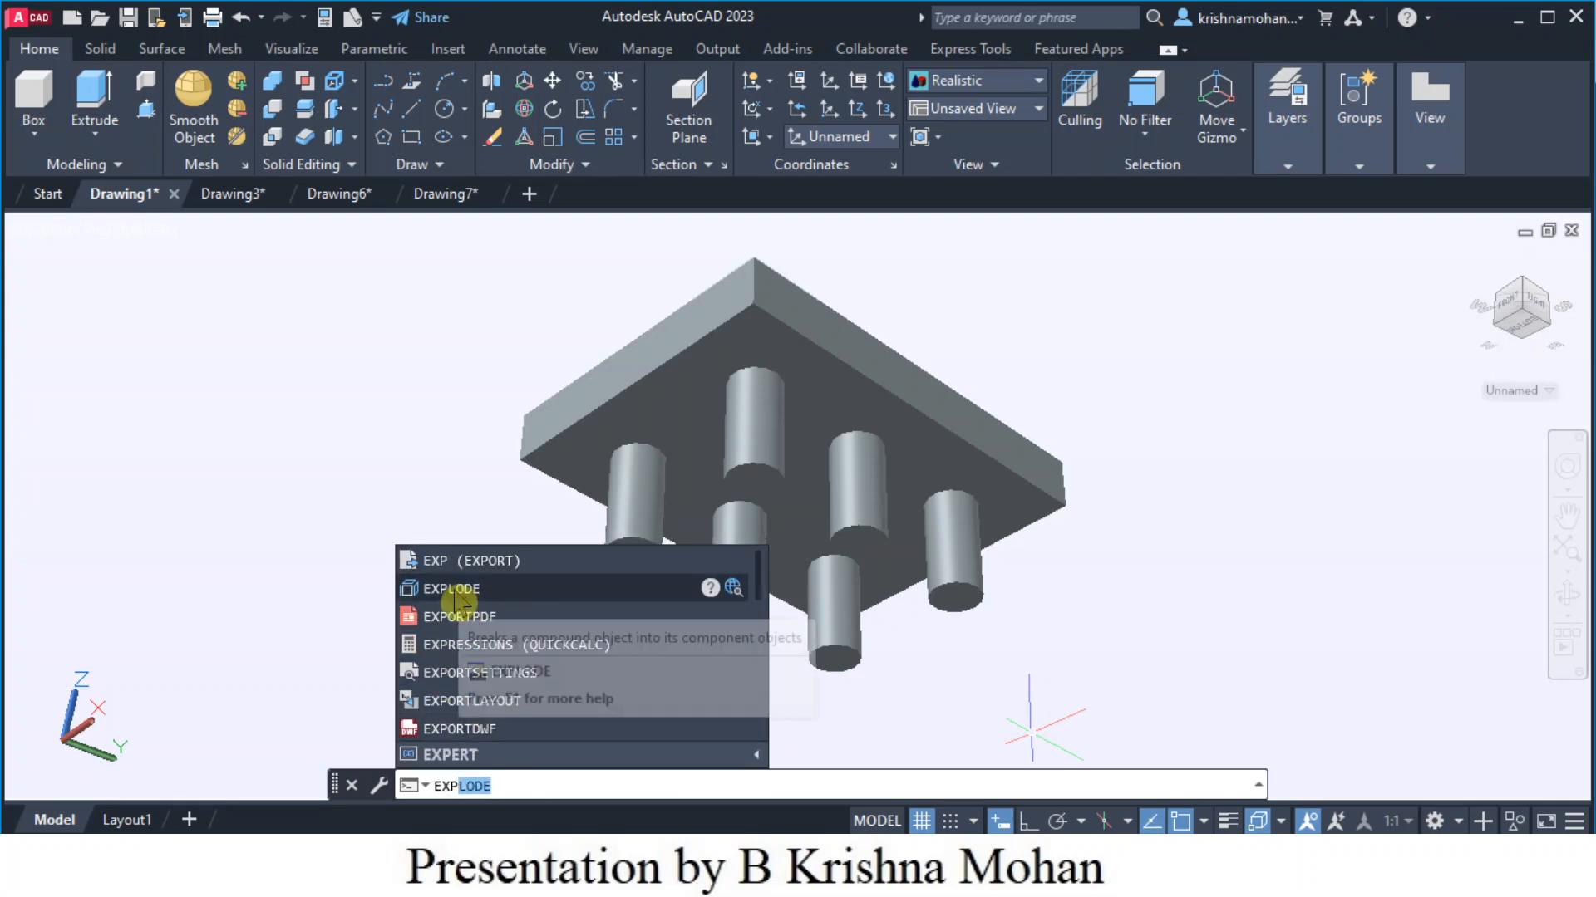
pyautogui.click(456, 590)
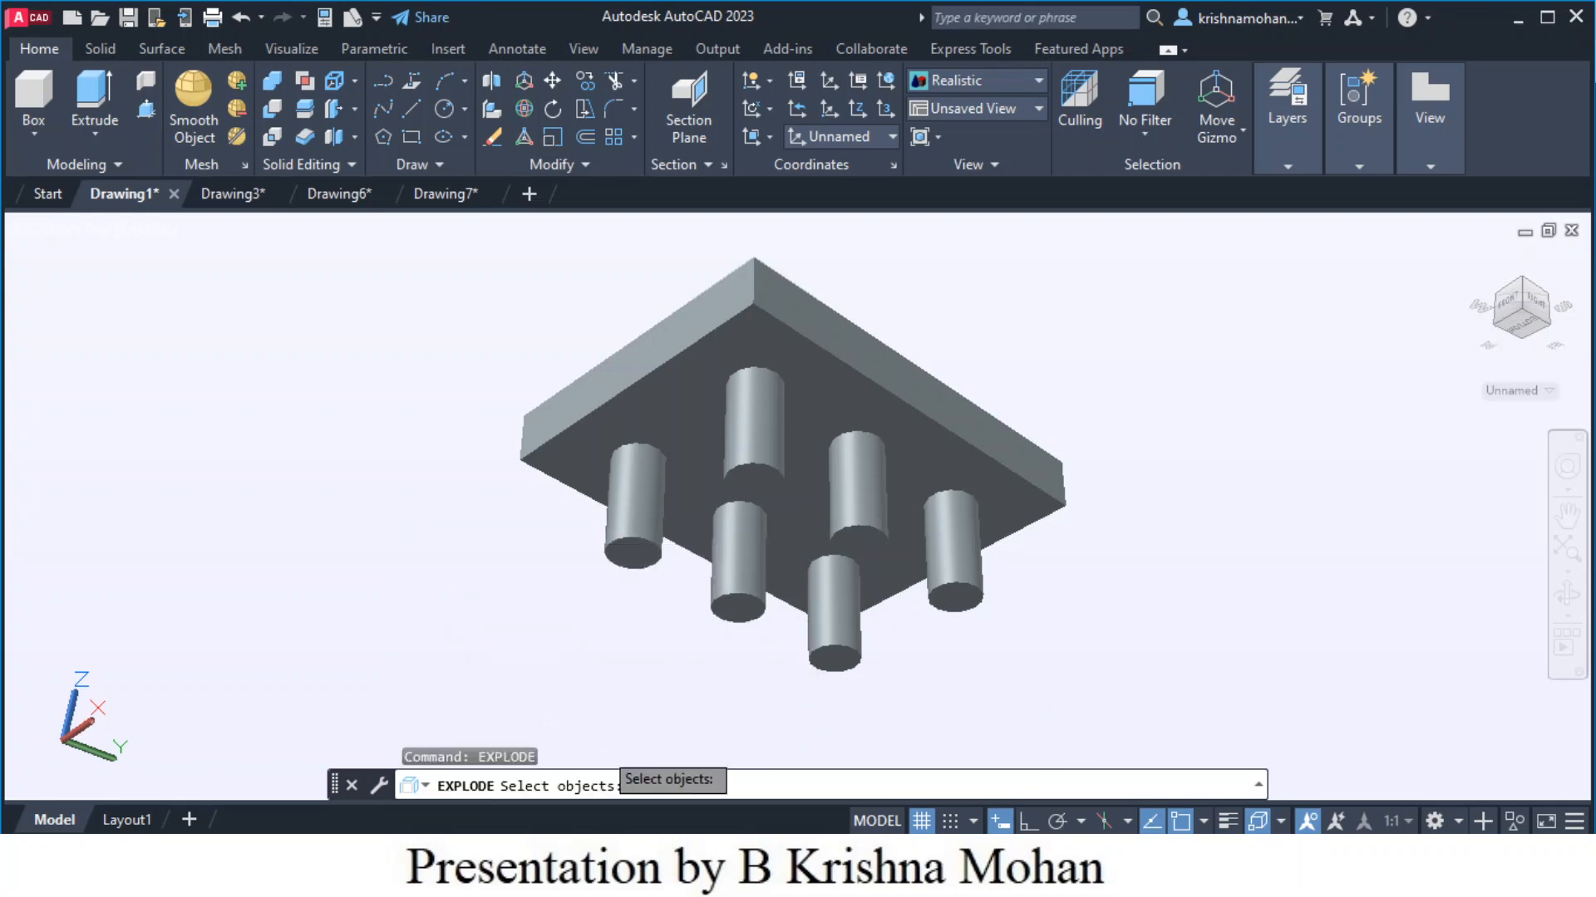
pyautogui.click(833, 646)
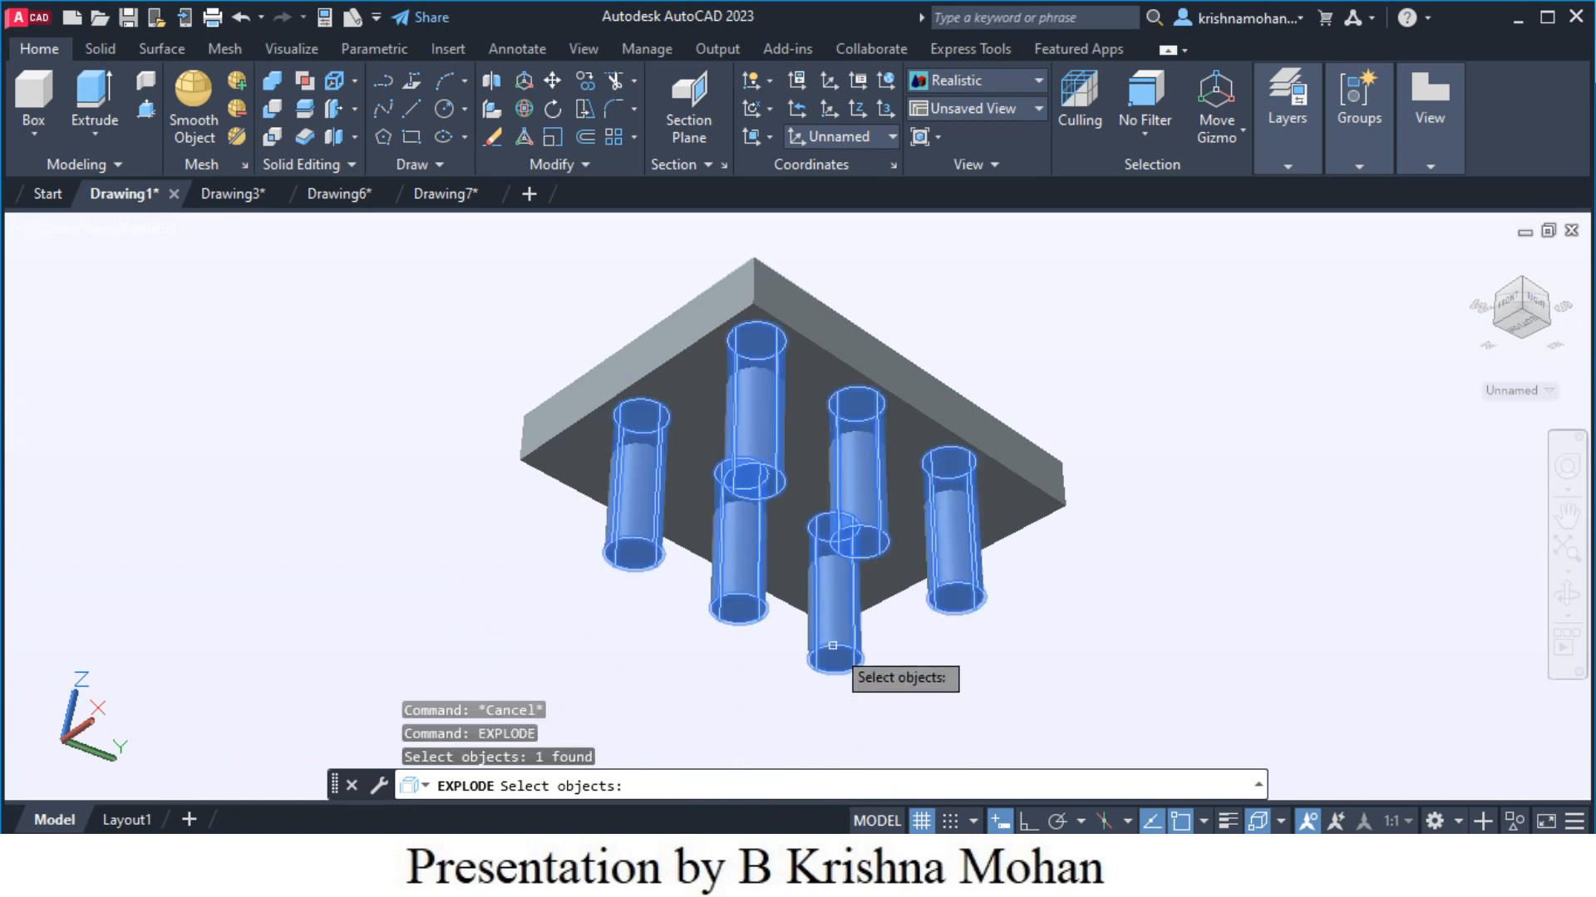
pyautogui.press('Return')
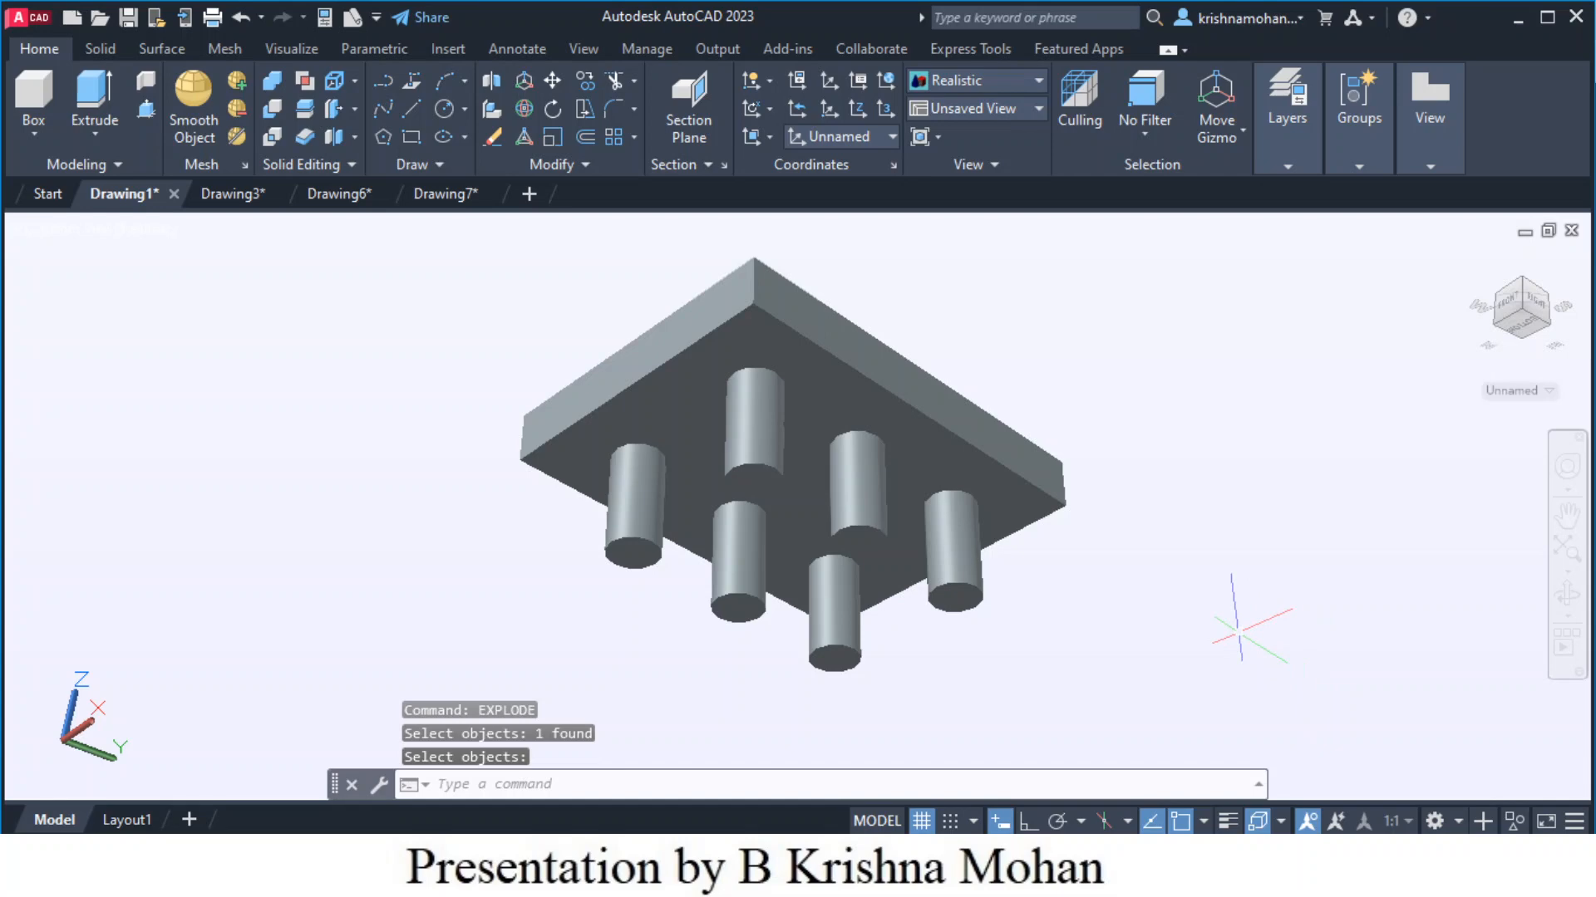
pyautogui.press('Escape')
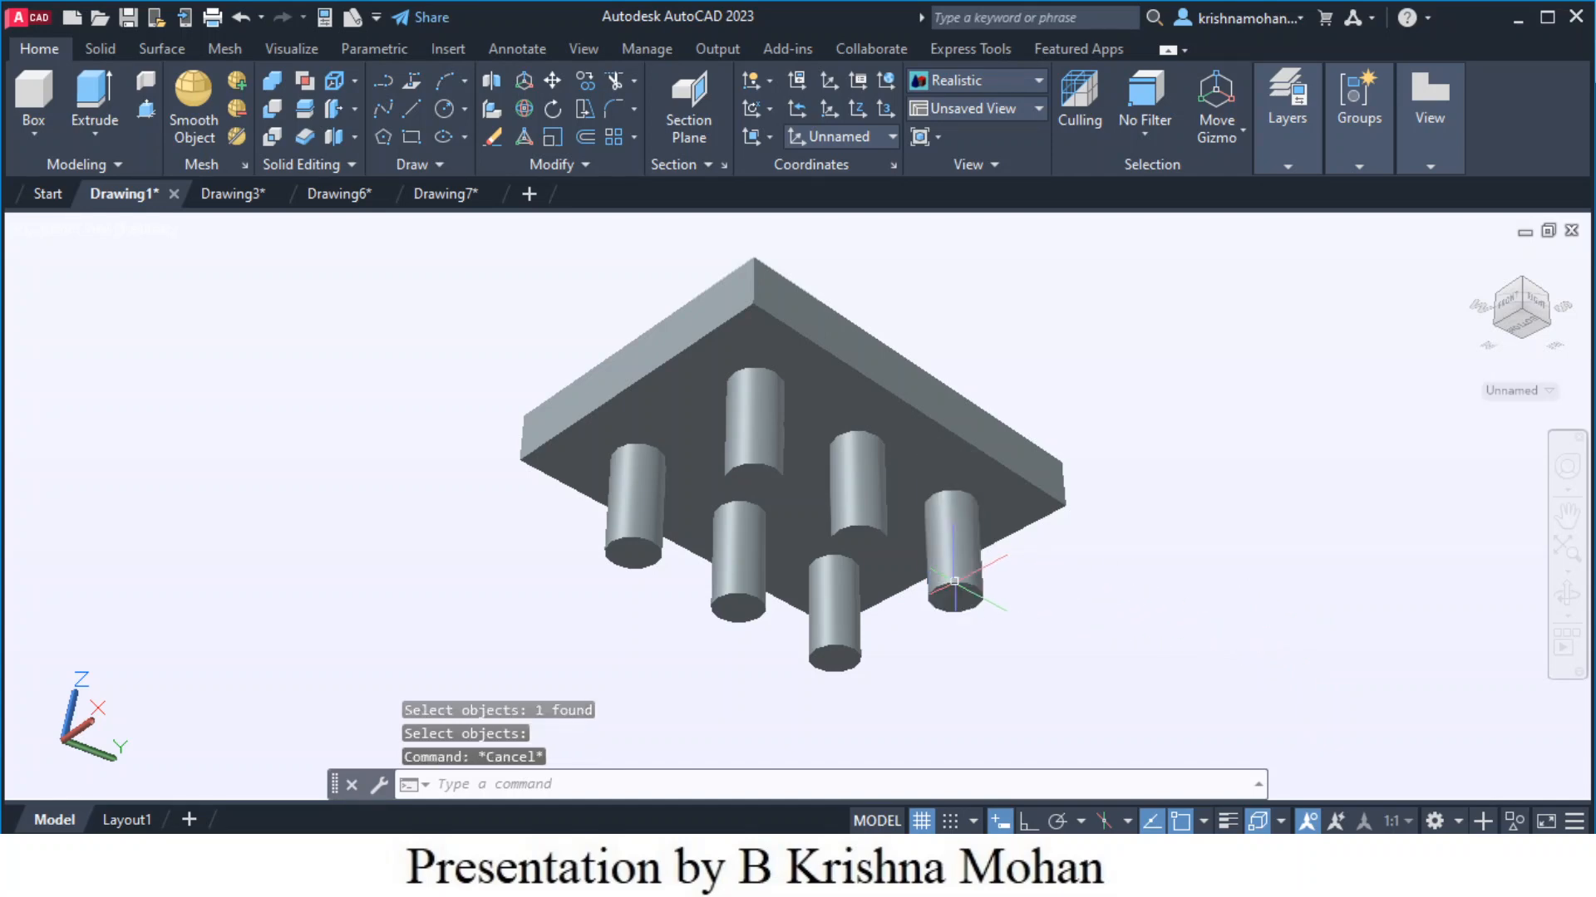
# Select one cylinder to check that it is separate from the others, and clear the selection
pyautogui.click(955, 581)
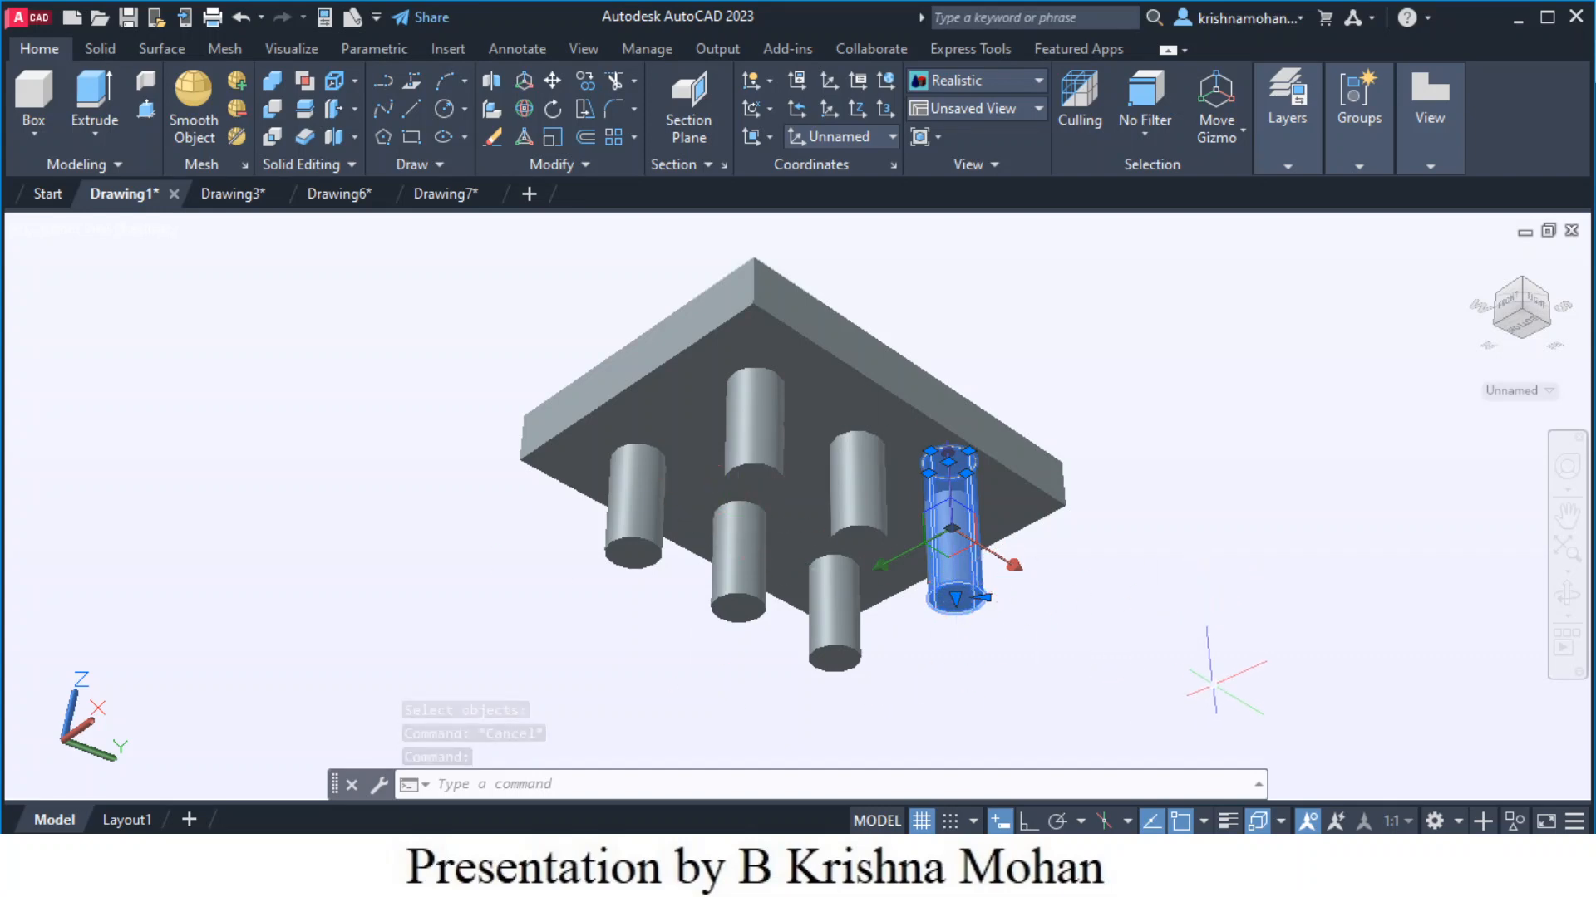
pyautogui.press('Escape')
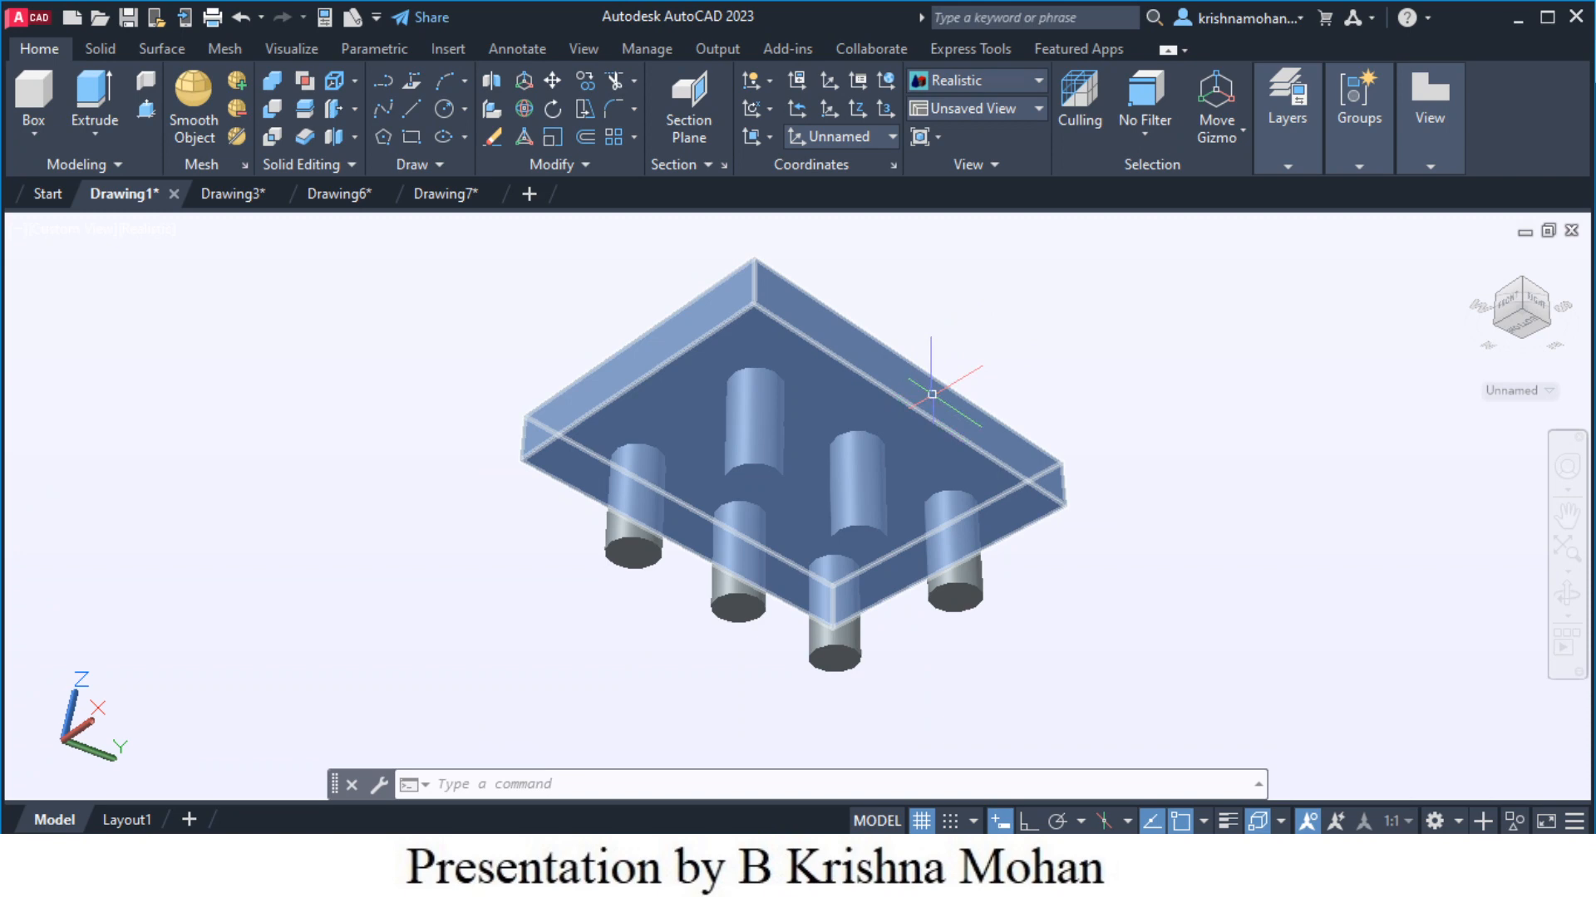
pyautogui.click(1215, 519)
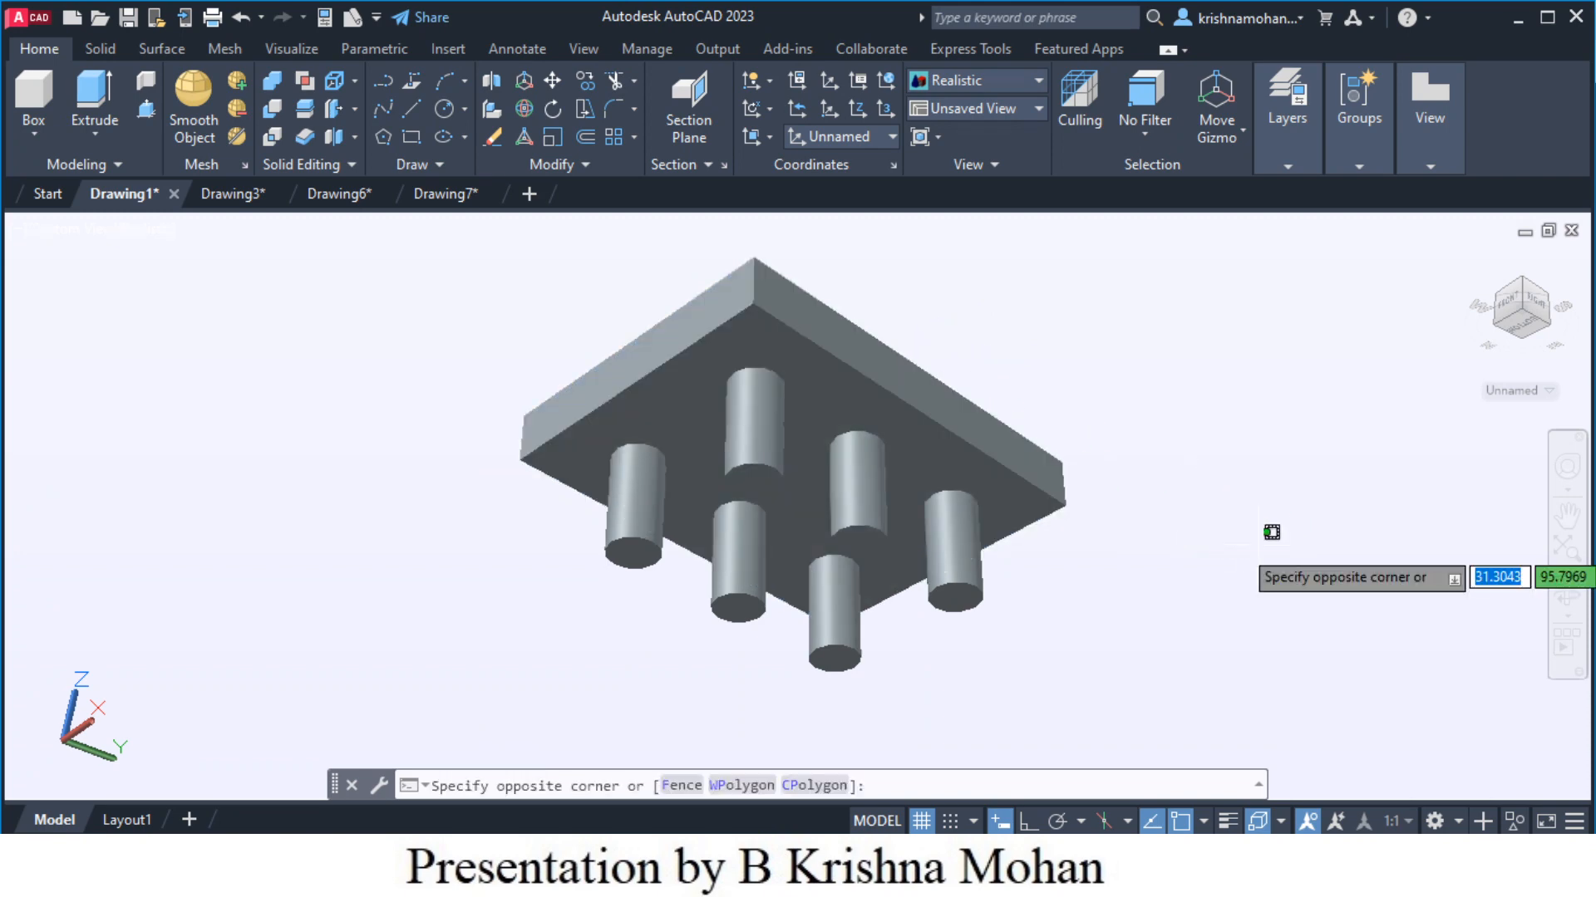
pyautogui.click(1264, 529)
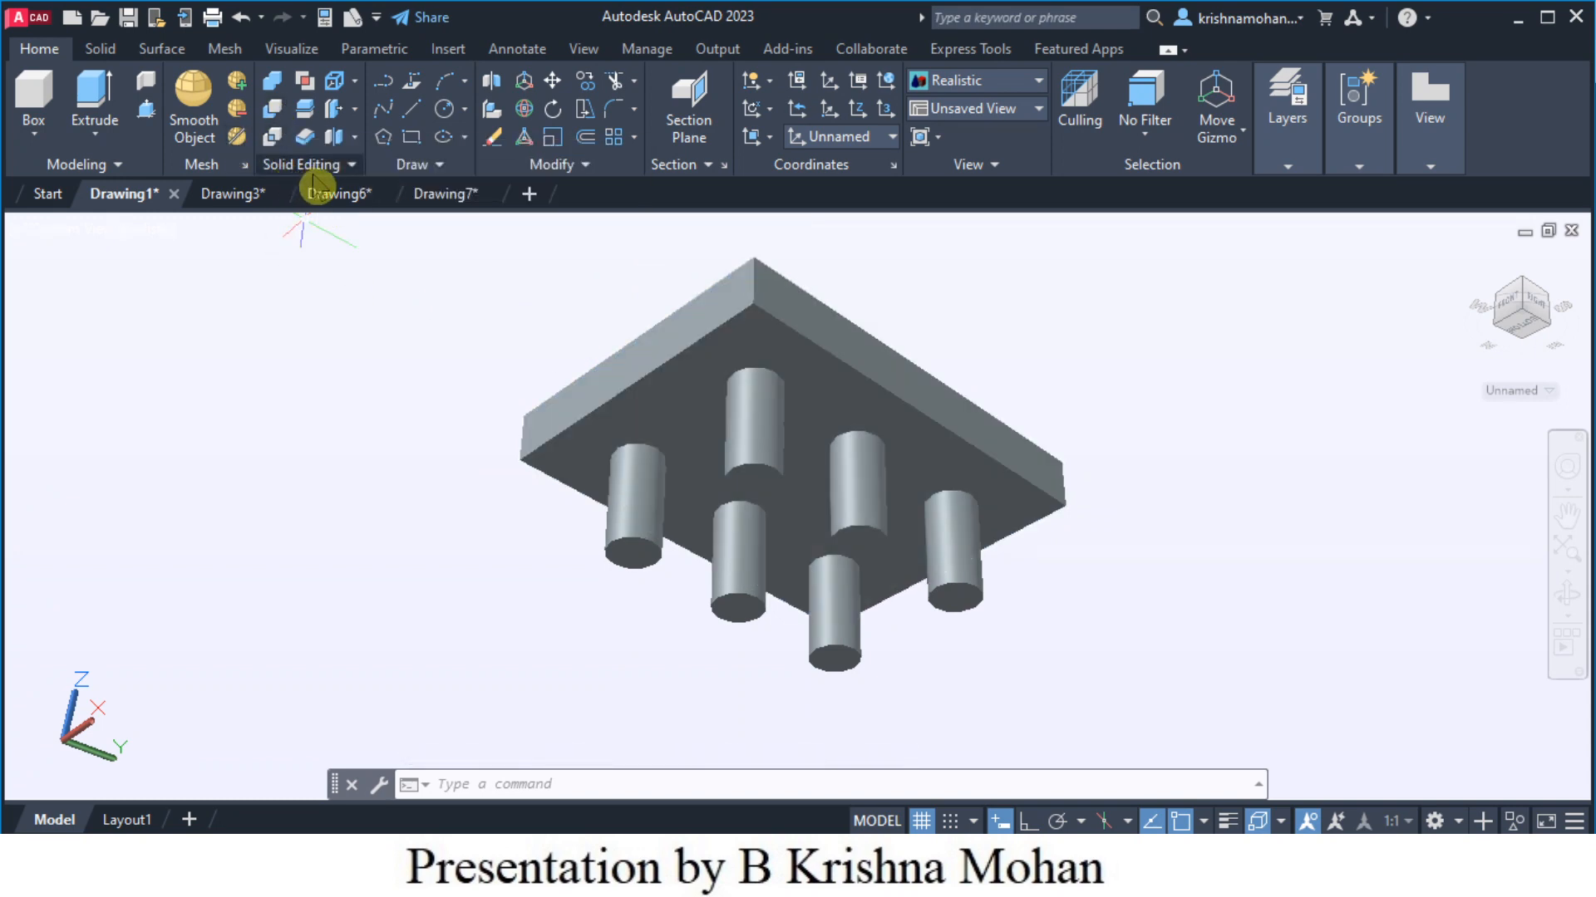
# Subtract all six cylinders from the plate to cut the through holes
pyautogui.click(274, 117)
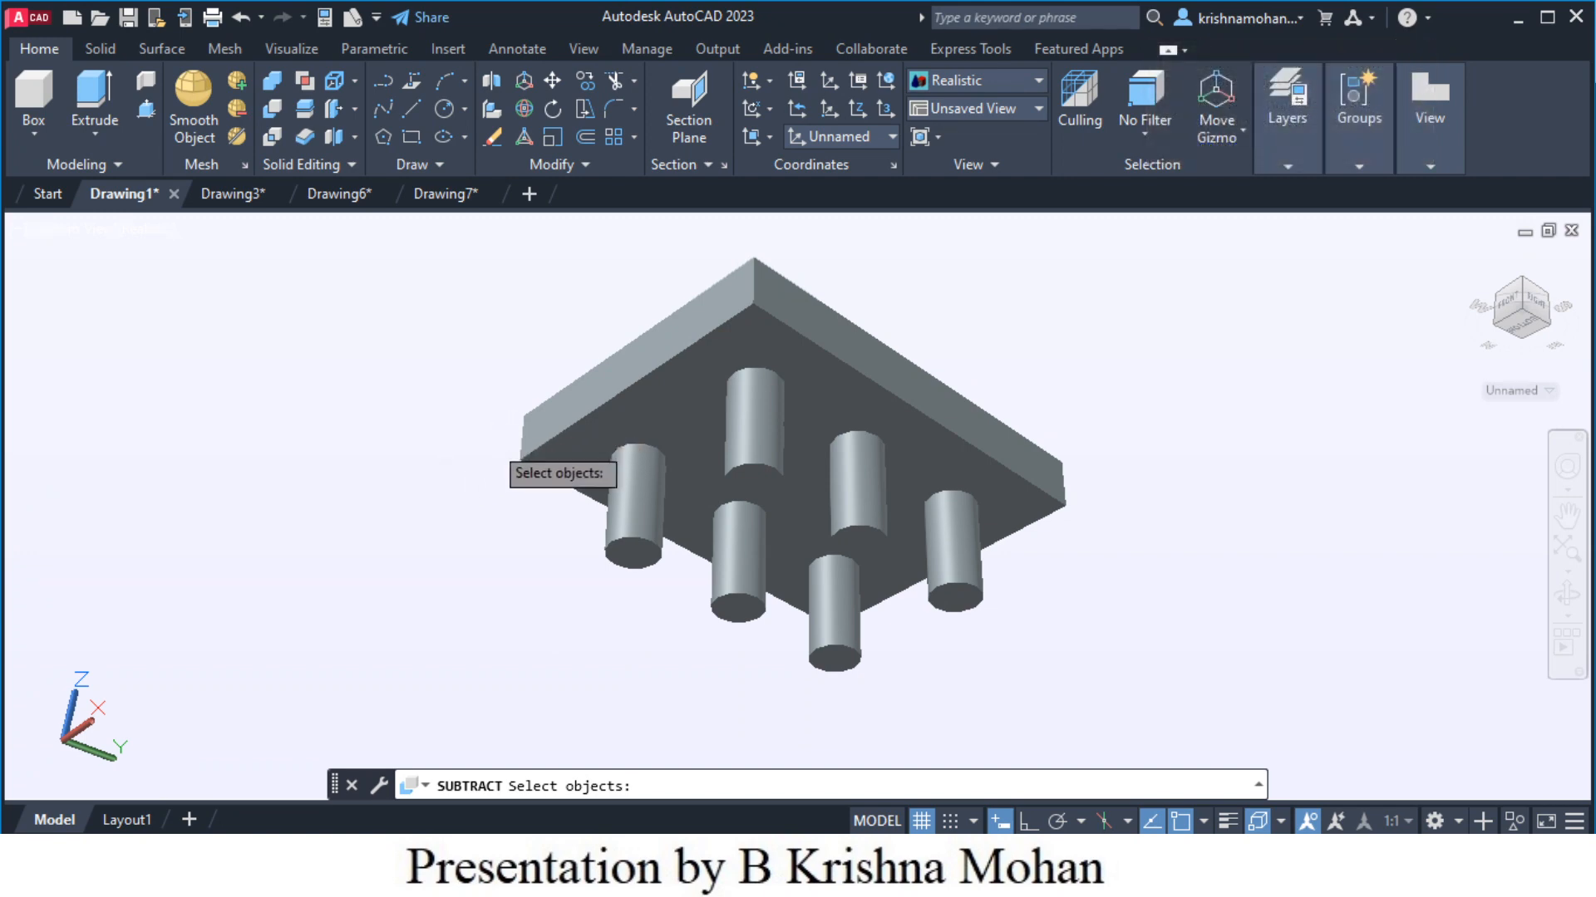
pyautogui.click(951, 428)
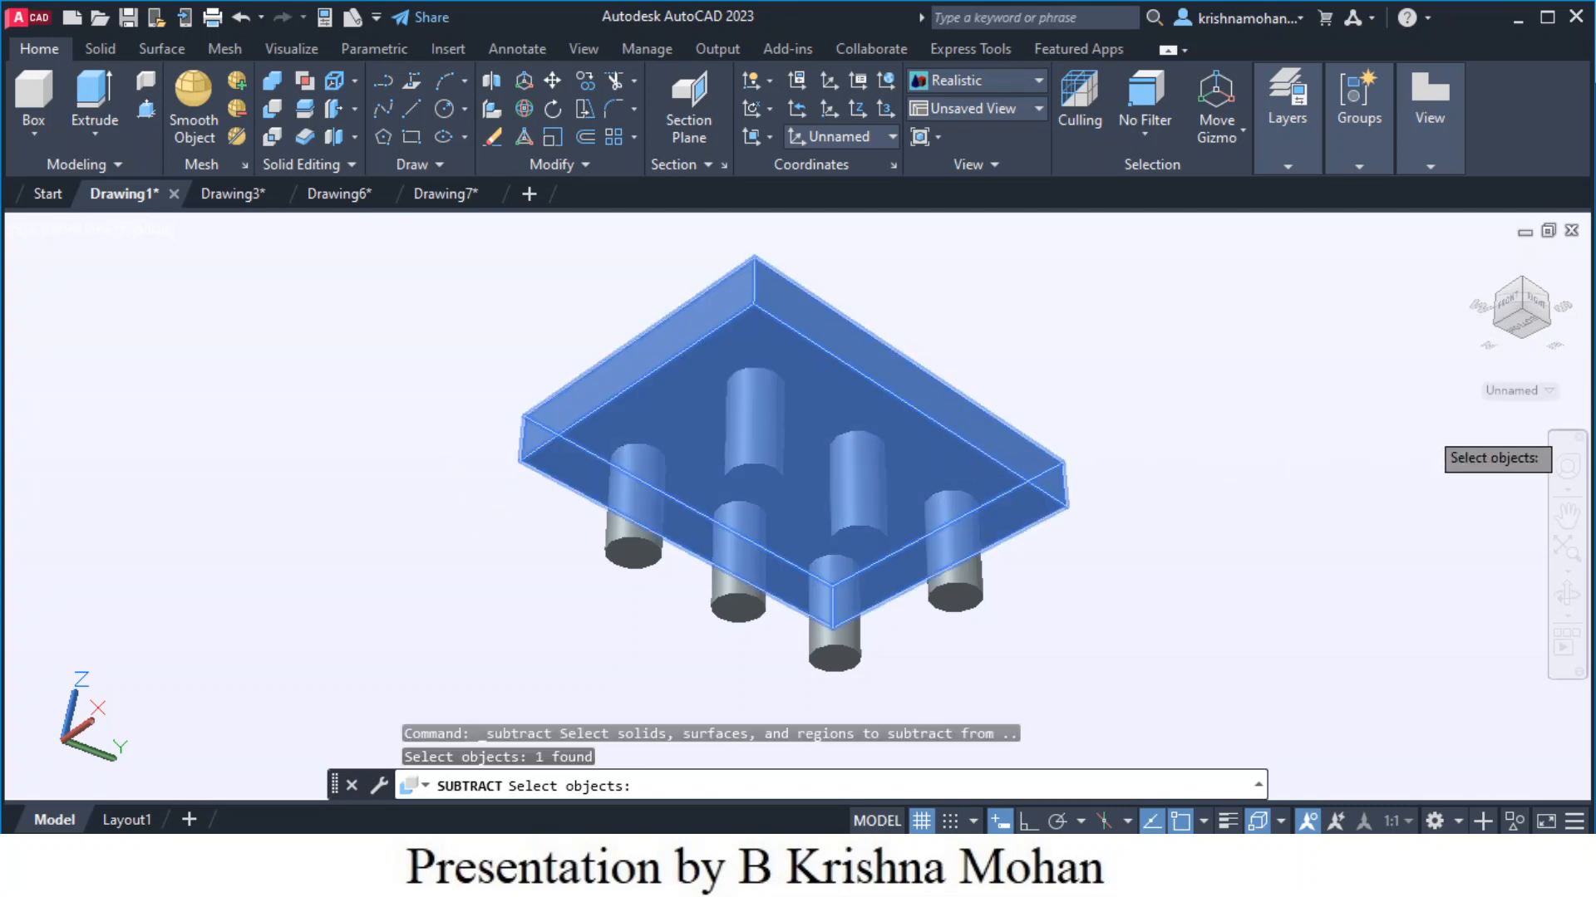
pyautogui.press('Return')
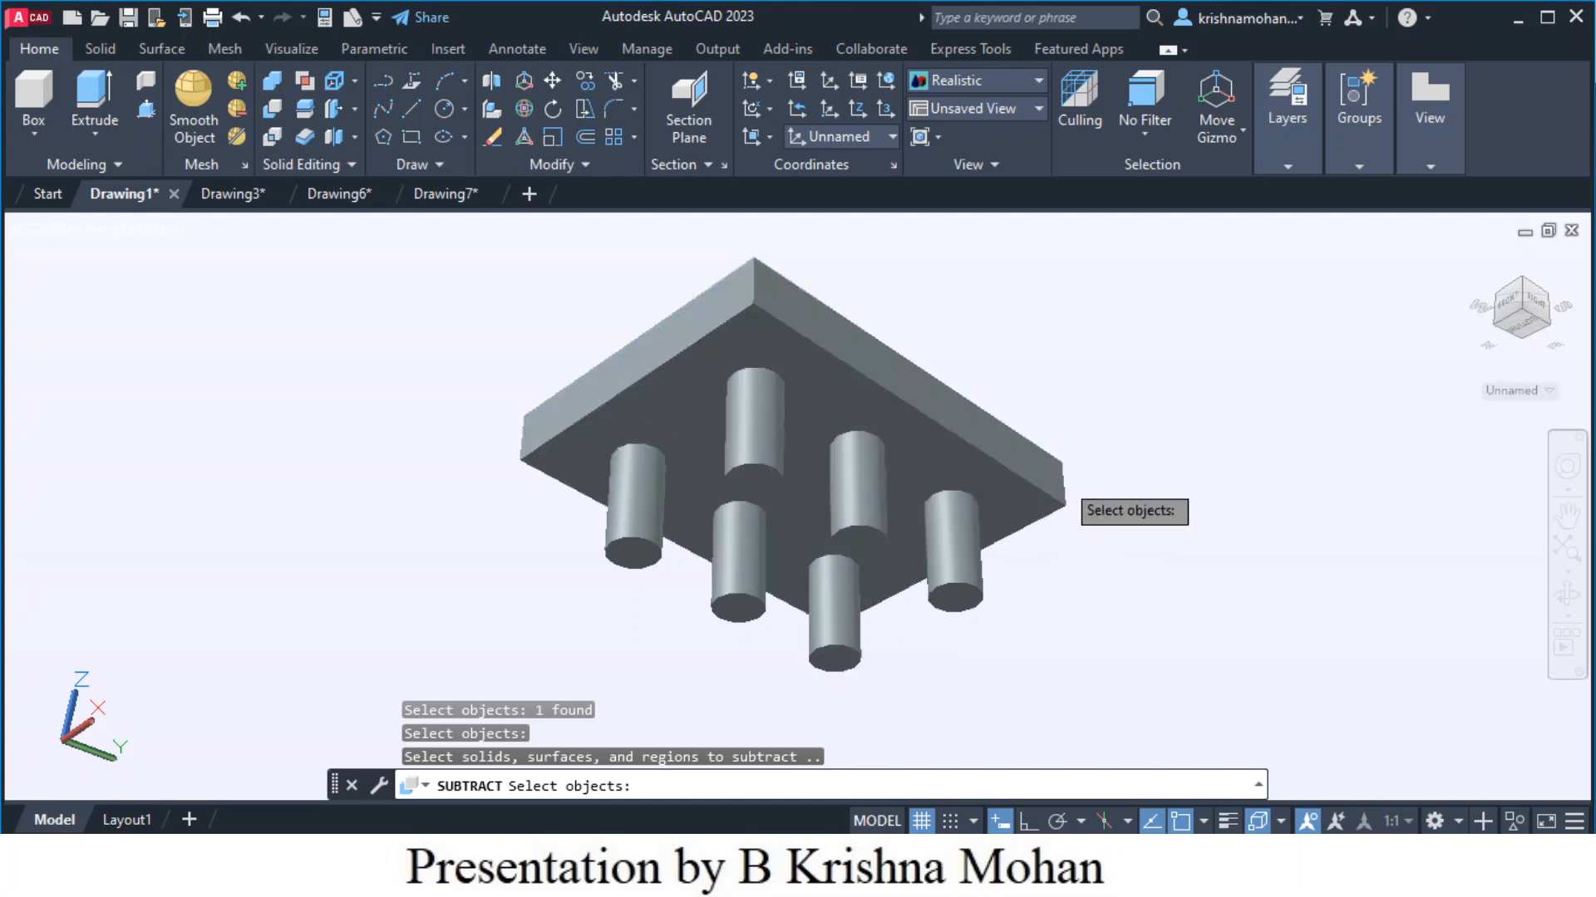
pyautogui.click(833, 644)
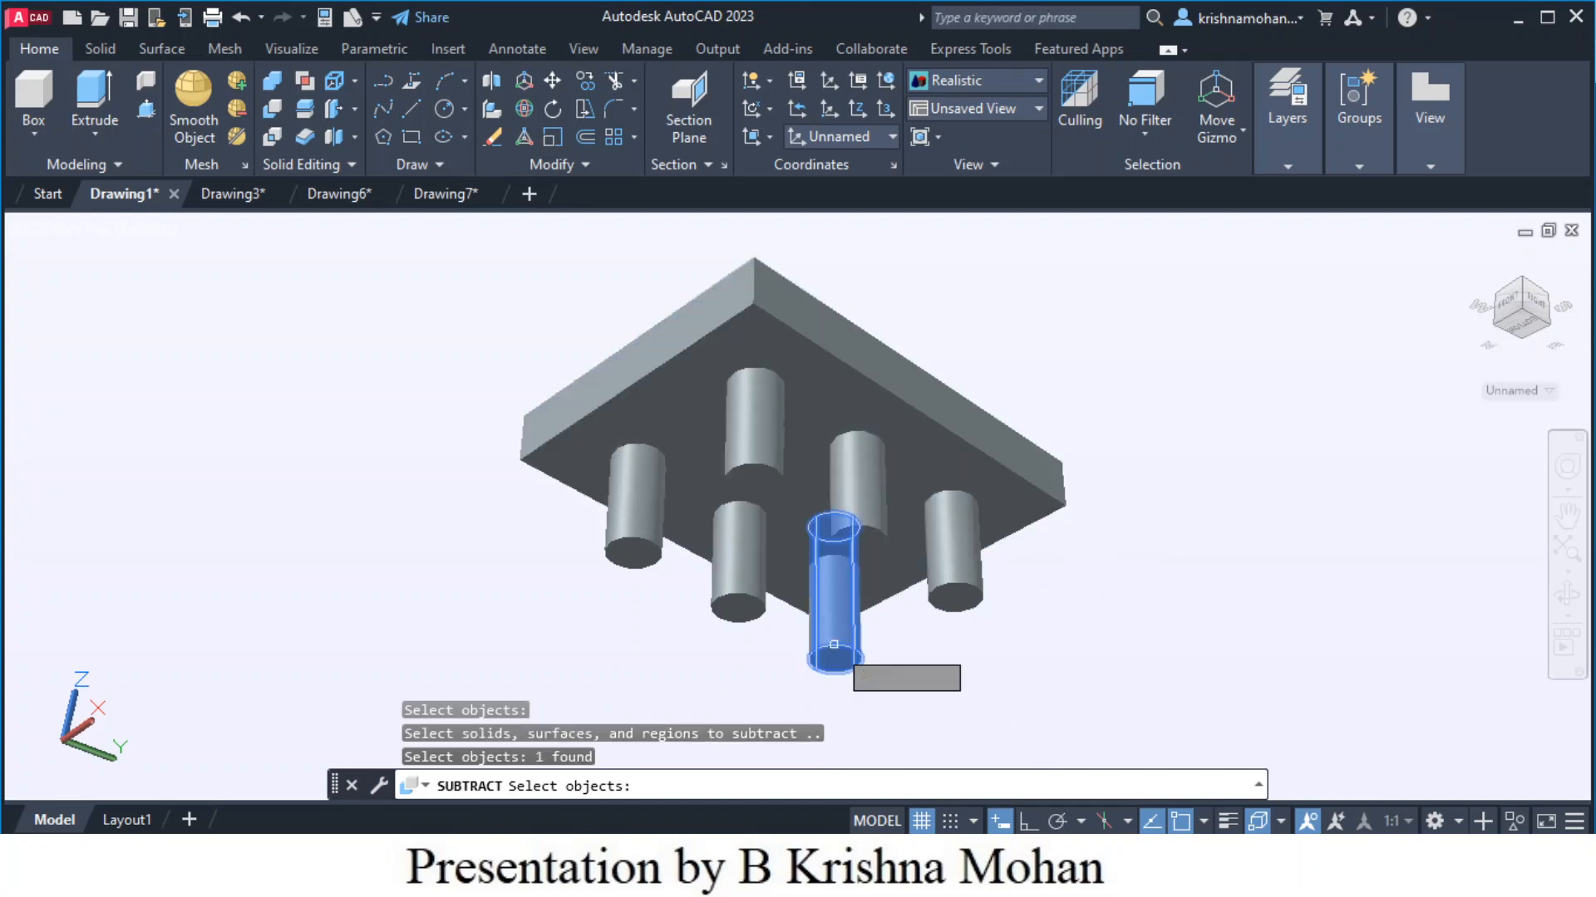
pyautogui.click(981, 590)
pyautogui.click(856, 531)
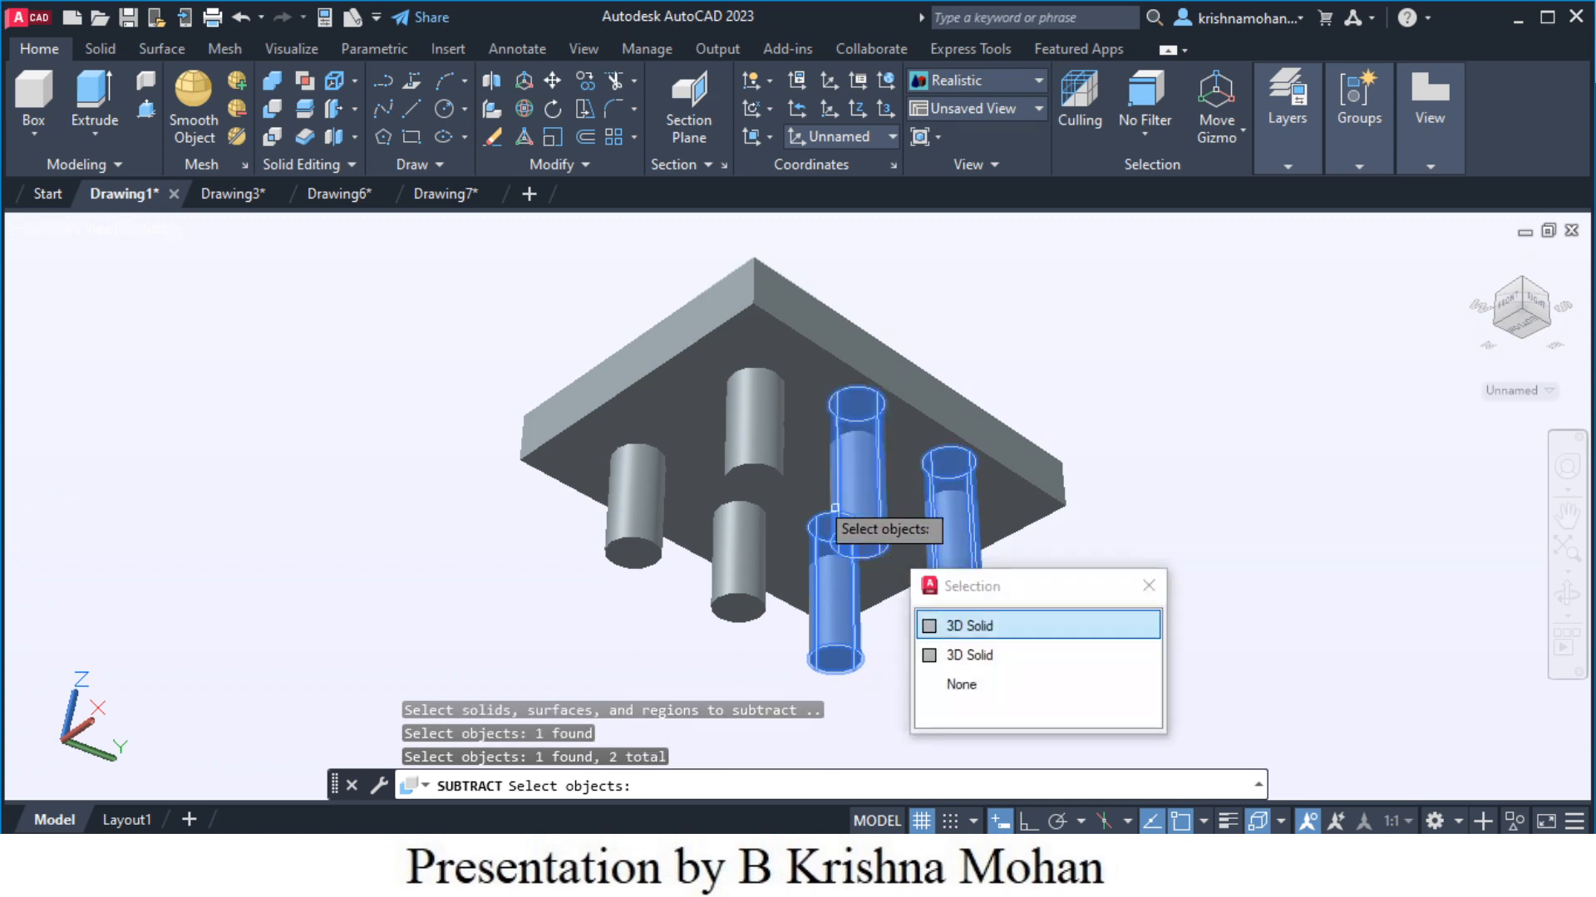
pyautogui.click(781, 480)
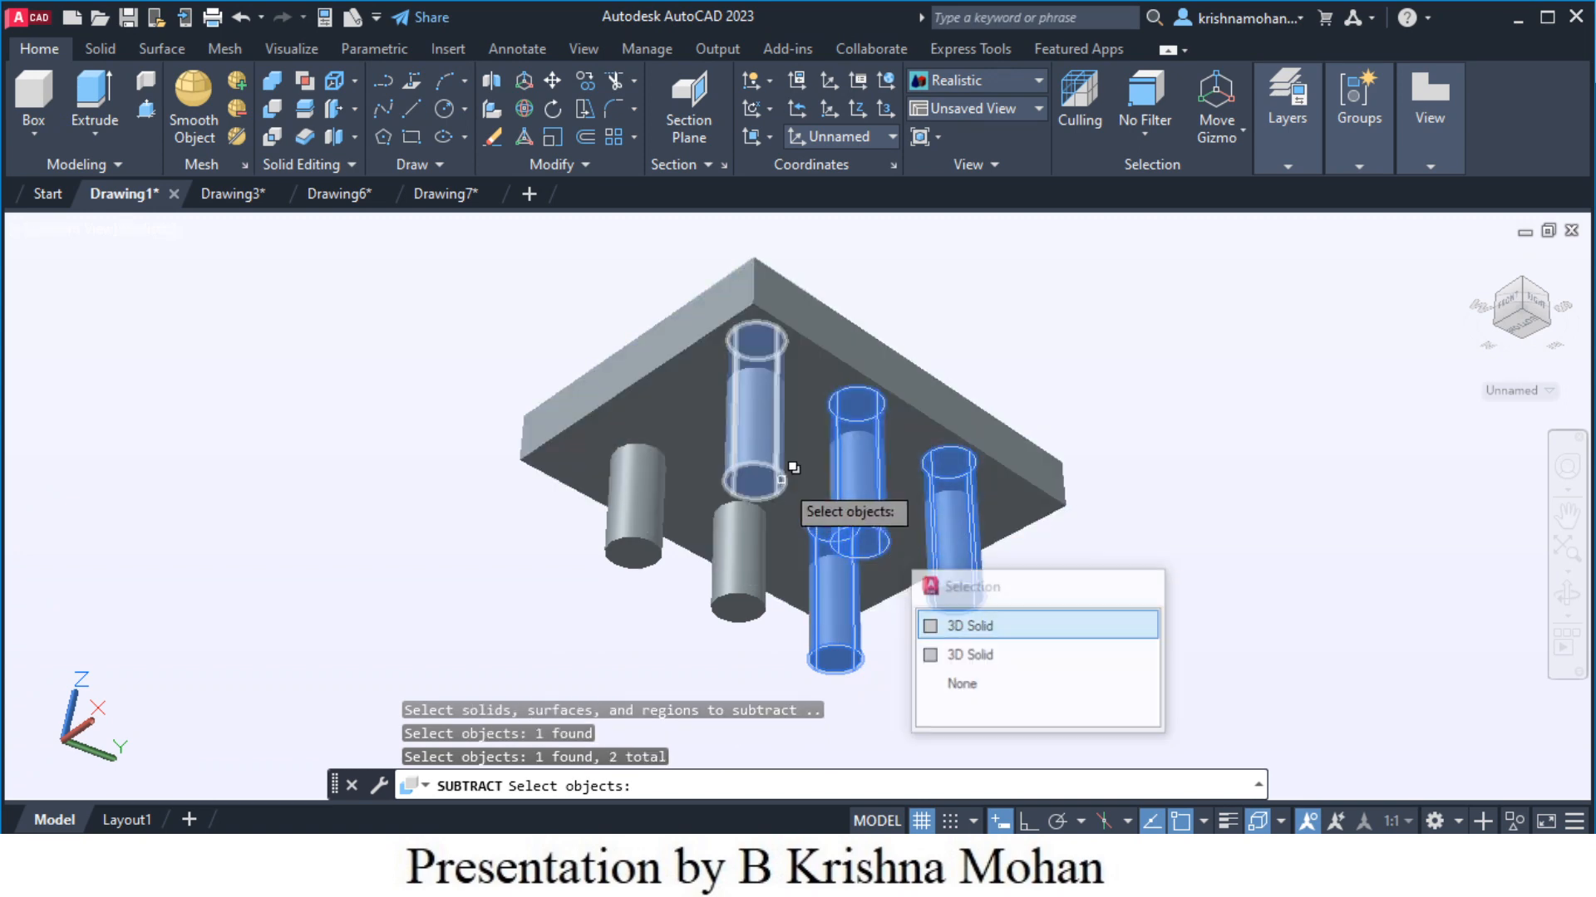
pyautogui.click(752, 598)
pyautogui.click(752, 597)
pyautogui.click(618, 533)
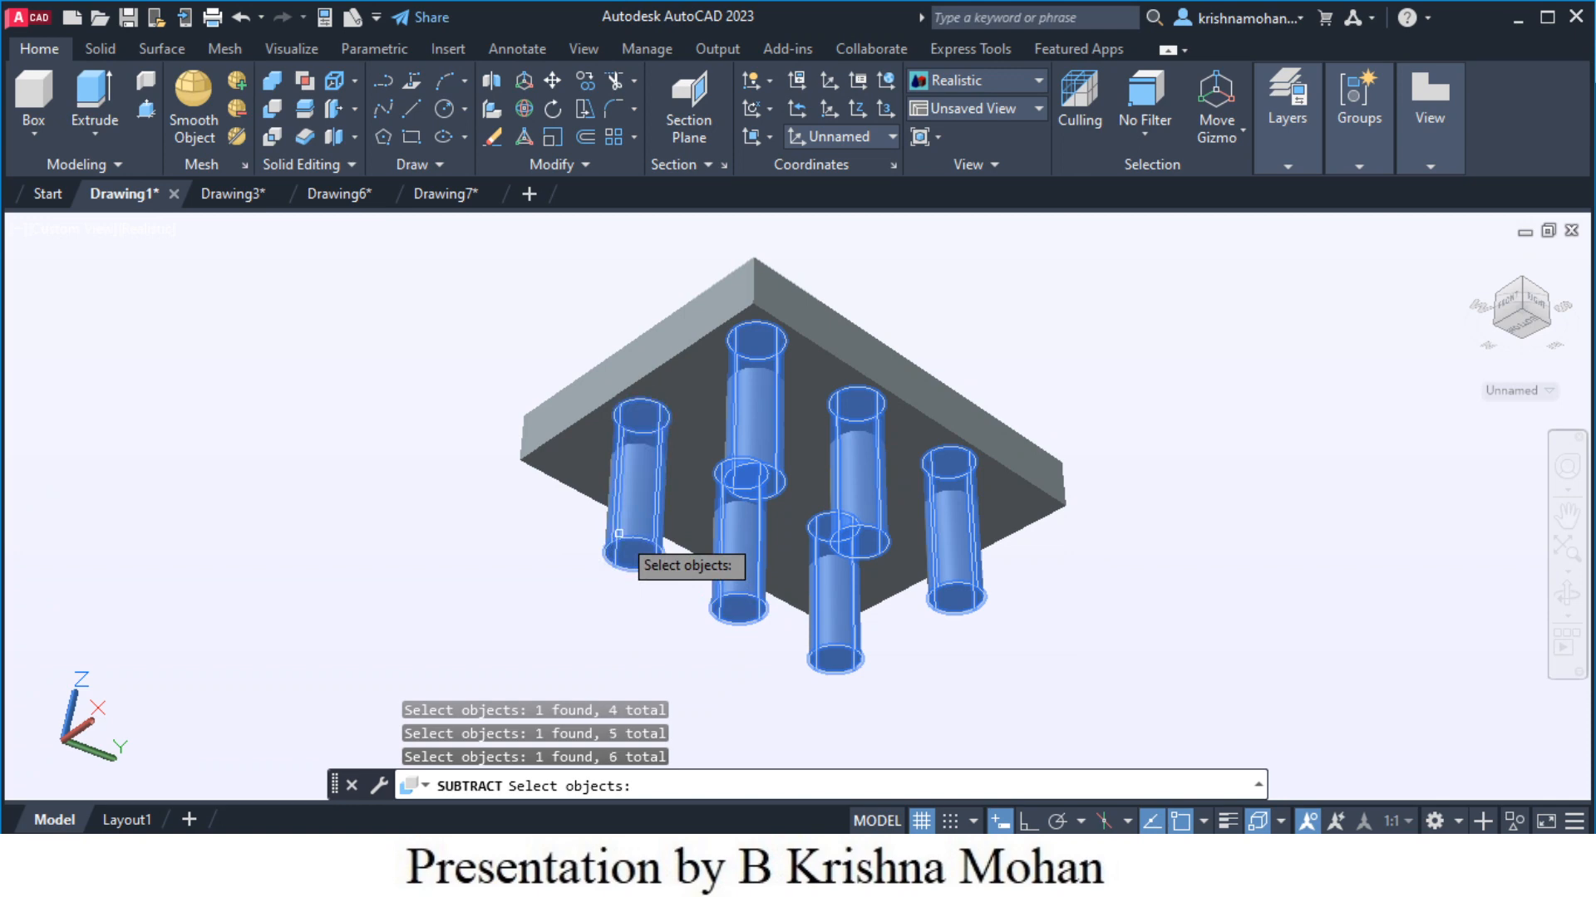
pyautogui.press('Return')
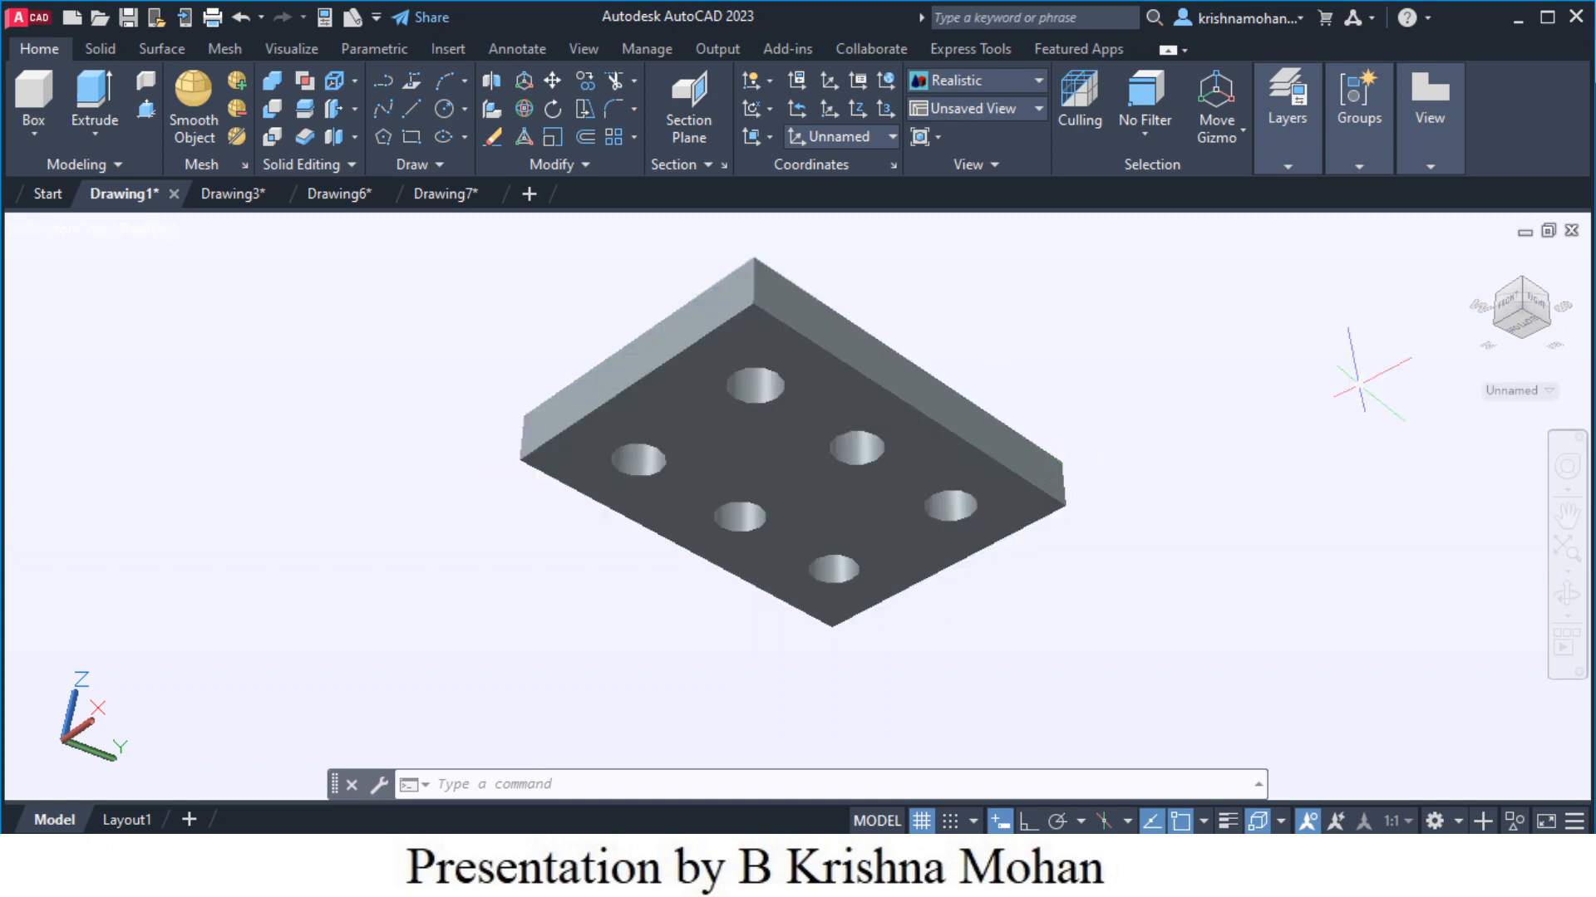
# Examine the finished plate and its six holes from the home view
pyautogui.click(1476, 263)
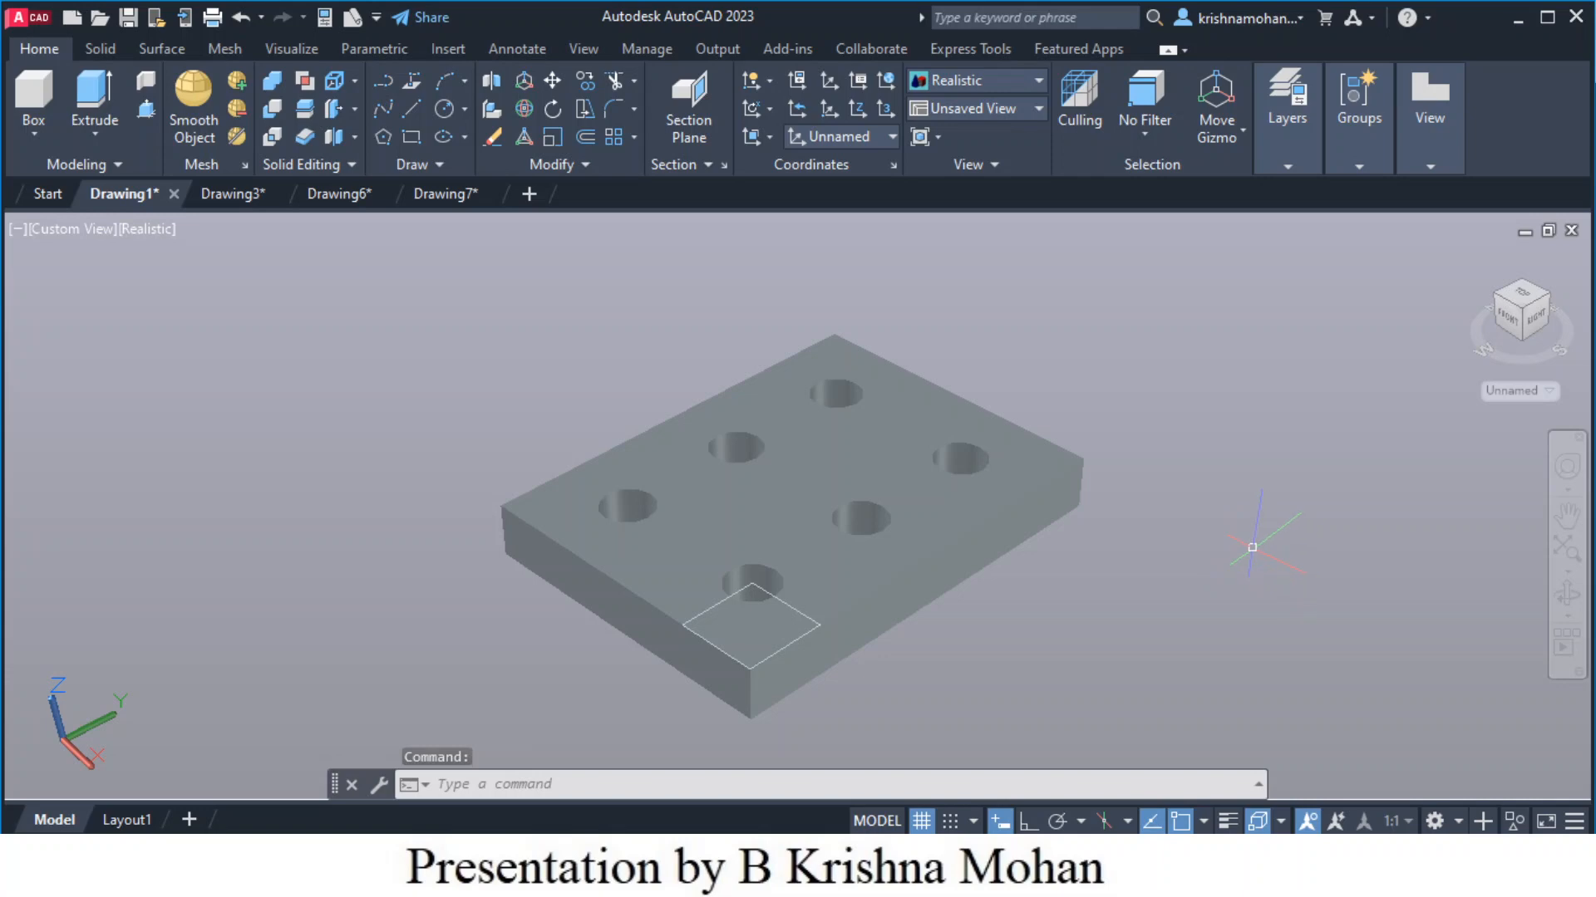
pyautogui.scroll(-1, 798, 492)
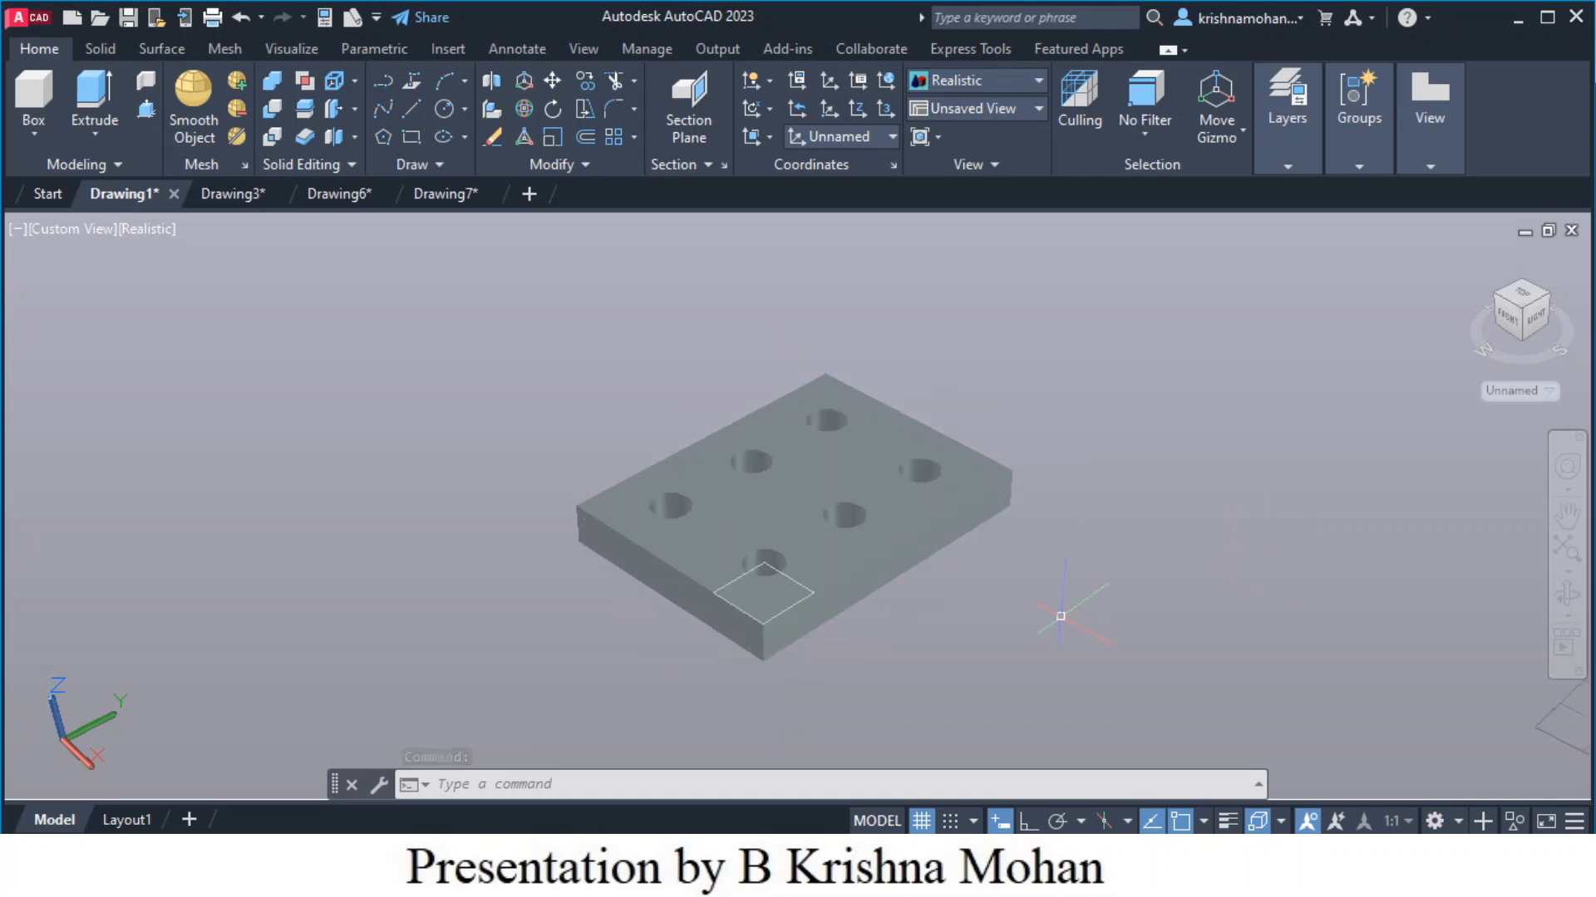
pyautogui.scroll(2, 1005, 568)
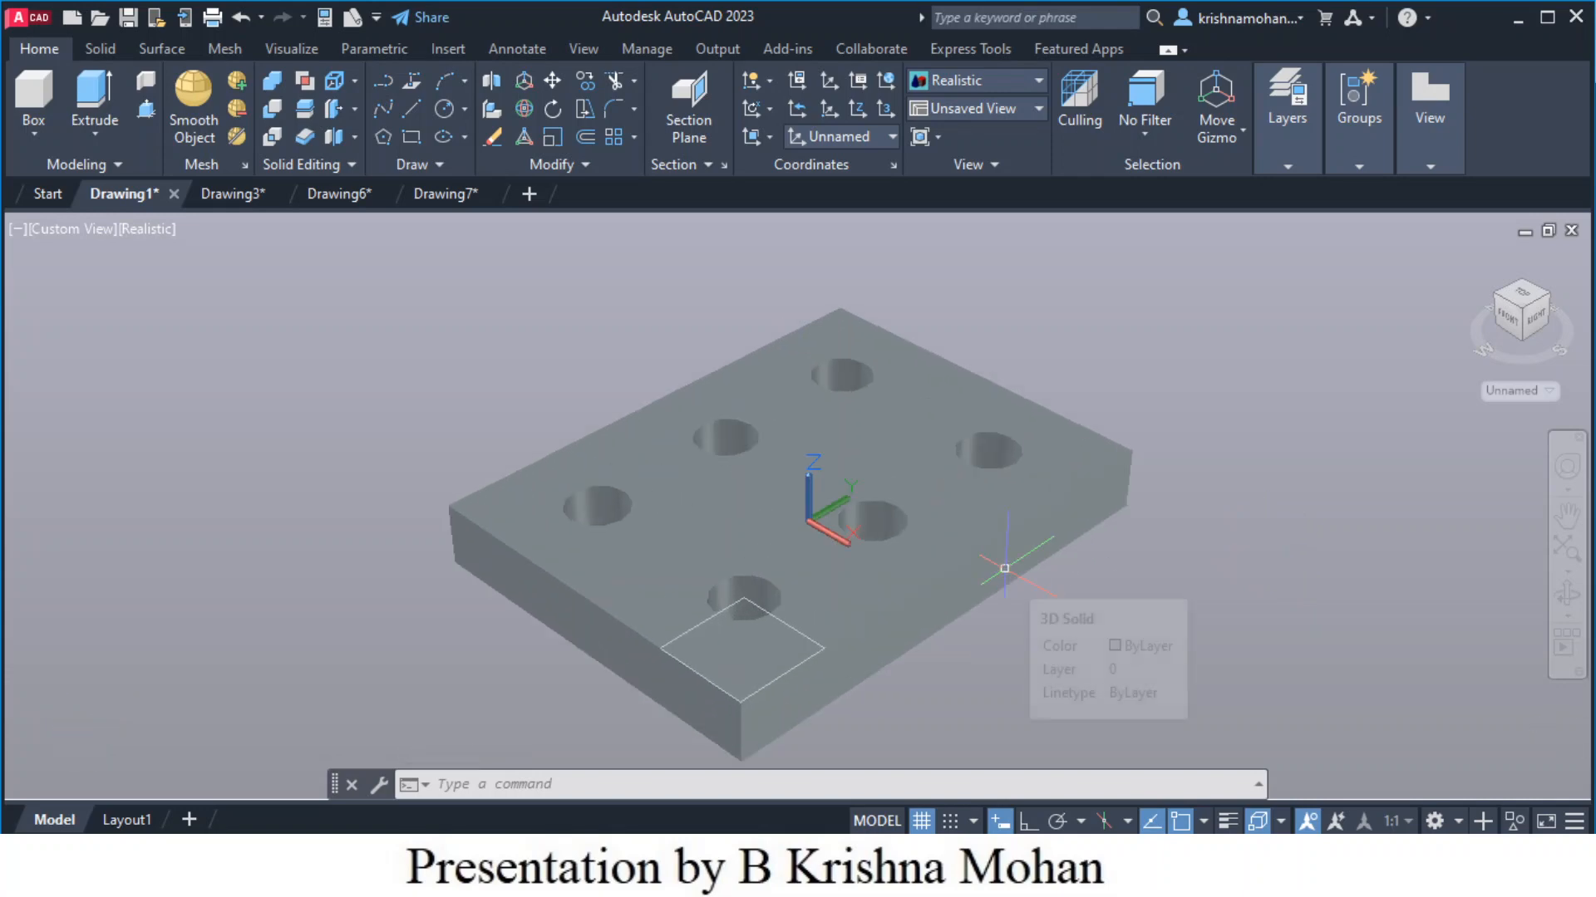
pyautogui.click(1001, 568)
pyautogui.press('Escape')
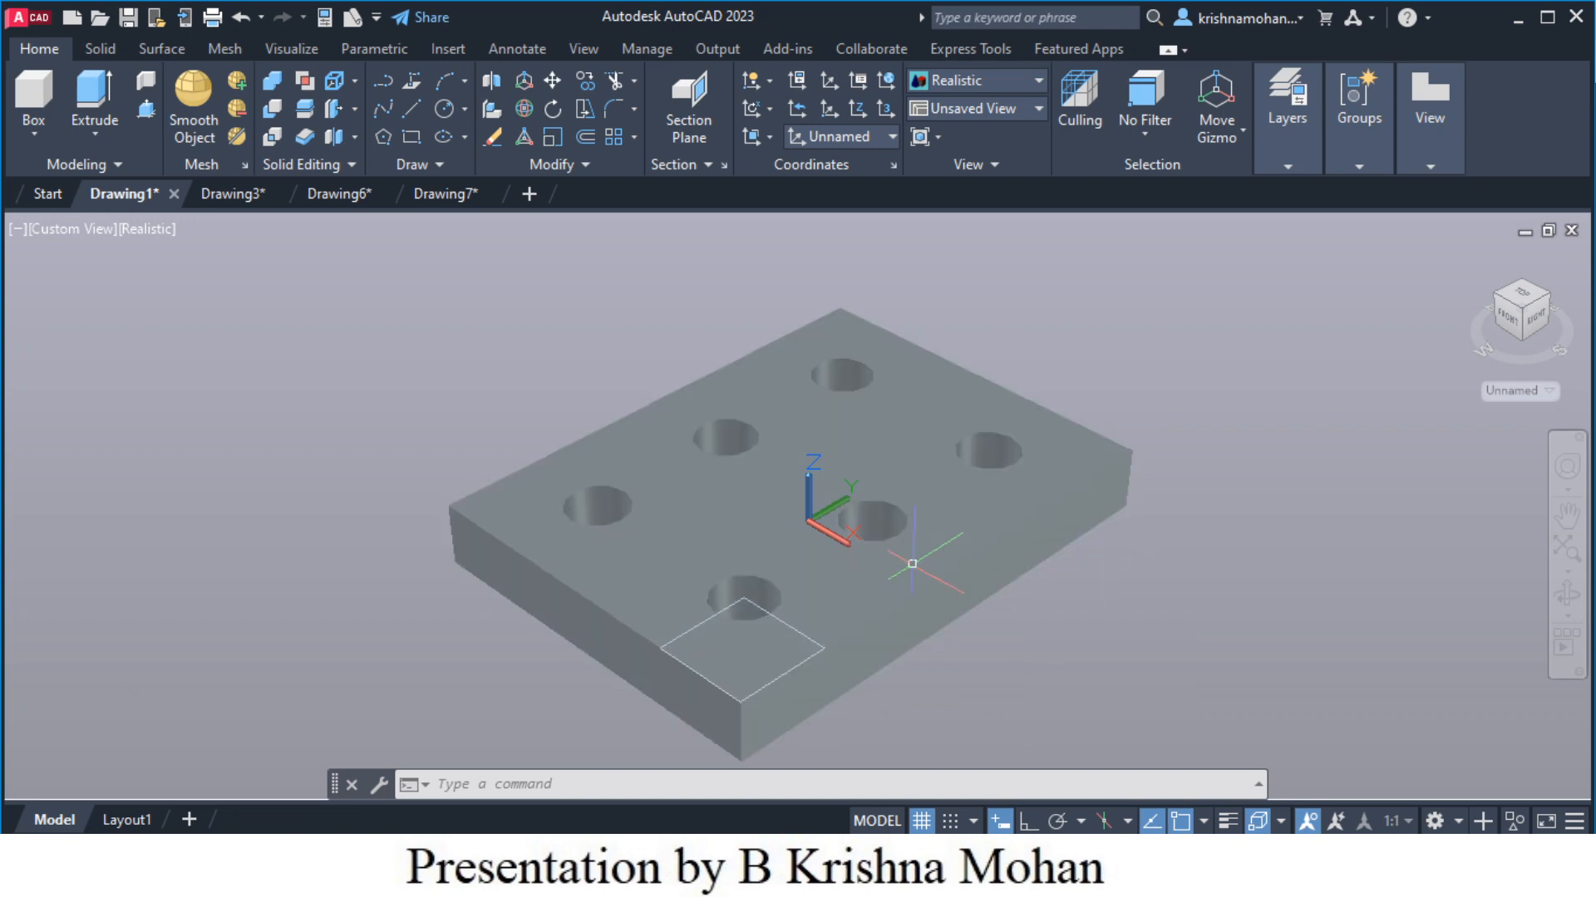
pyautogui.click(935, 531)
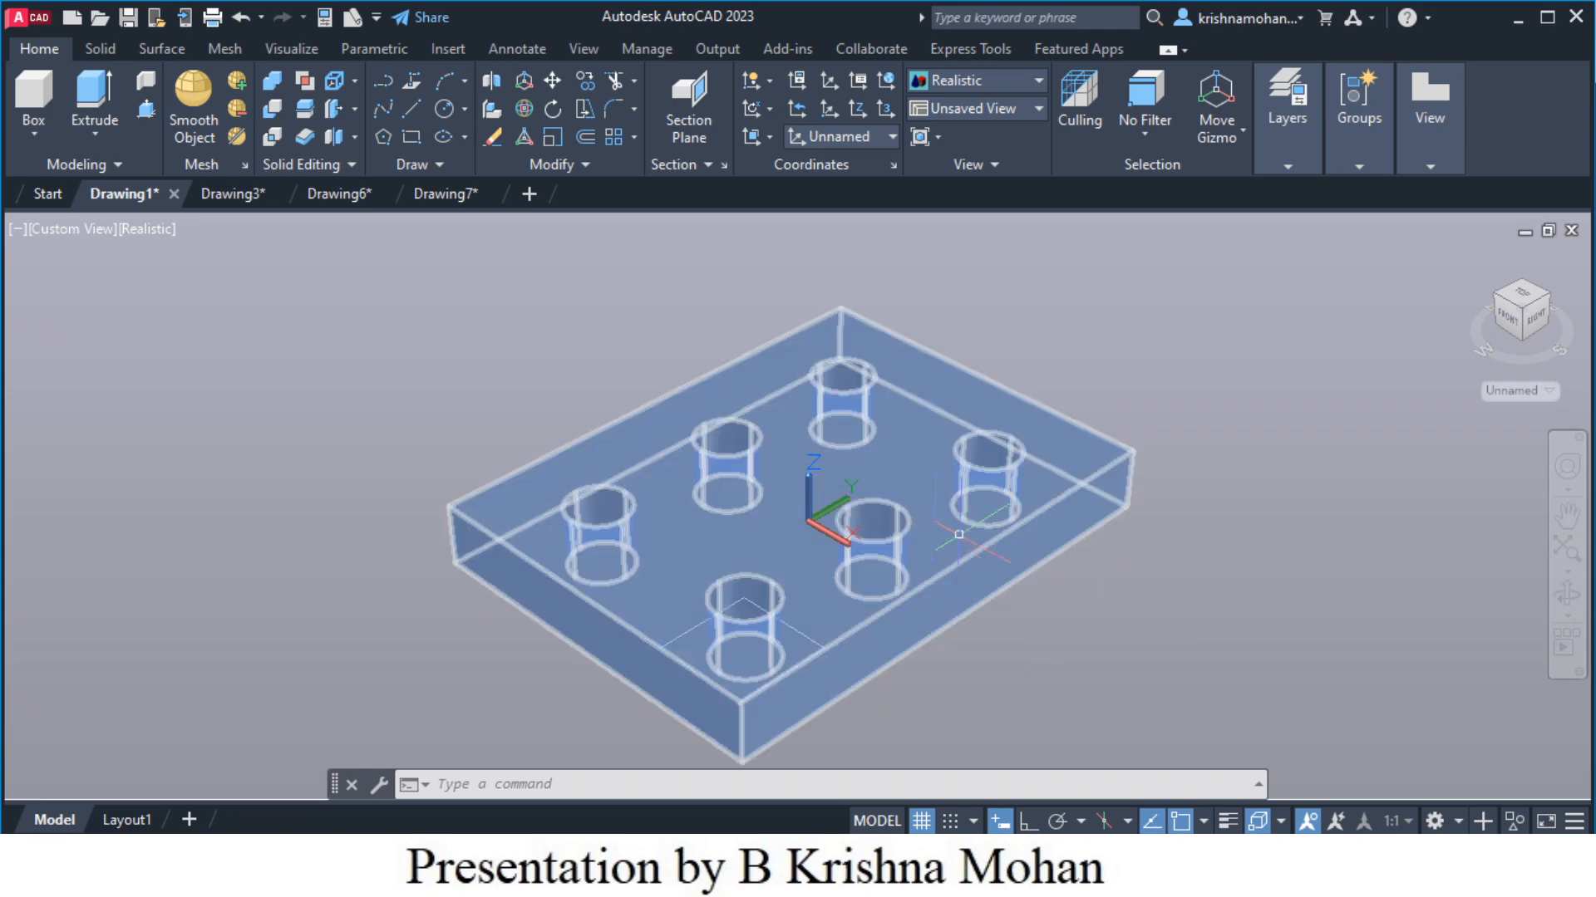
pyautogui.press('Escape')
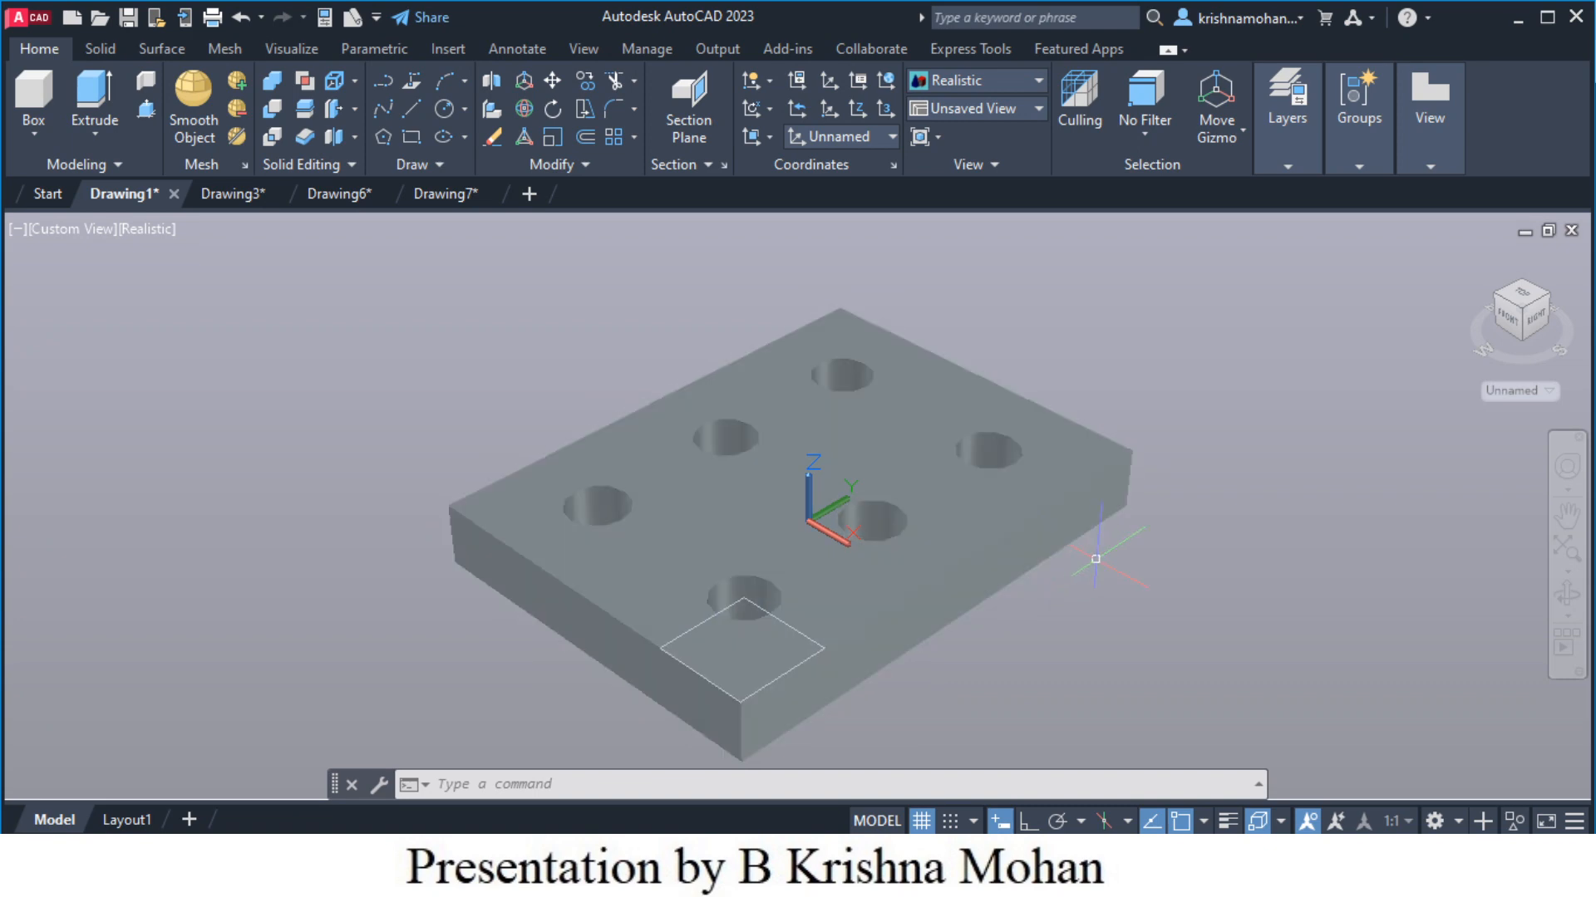
pyautogui.click(900, 551)
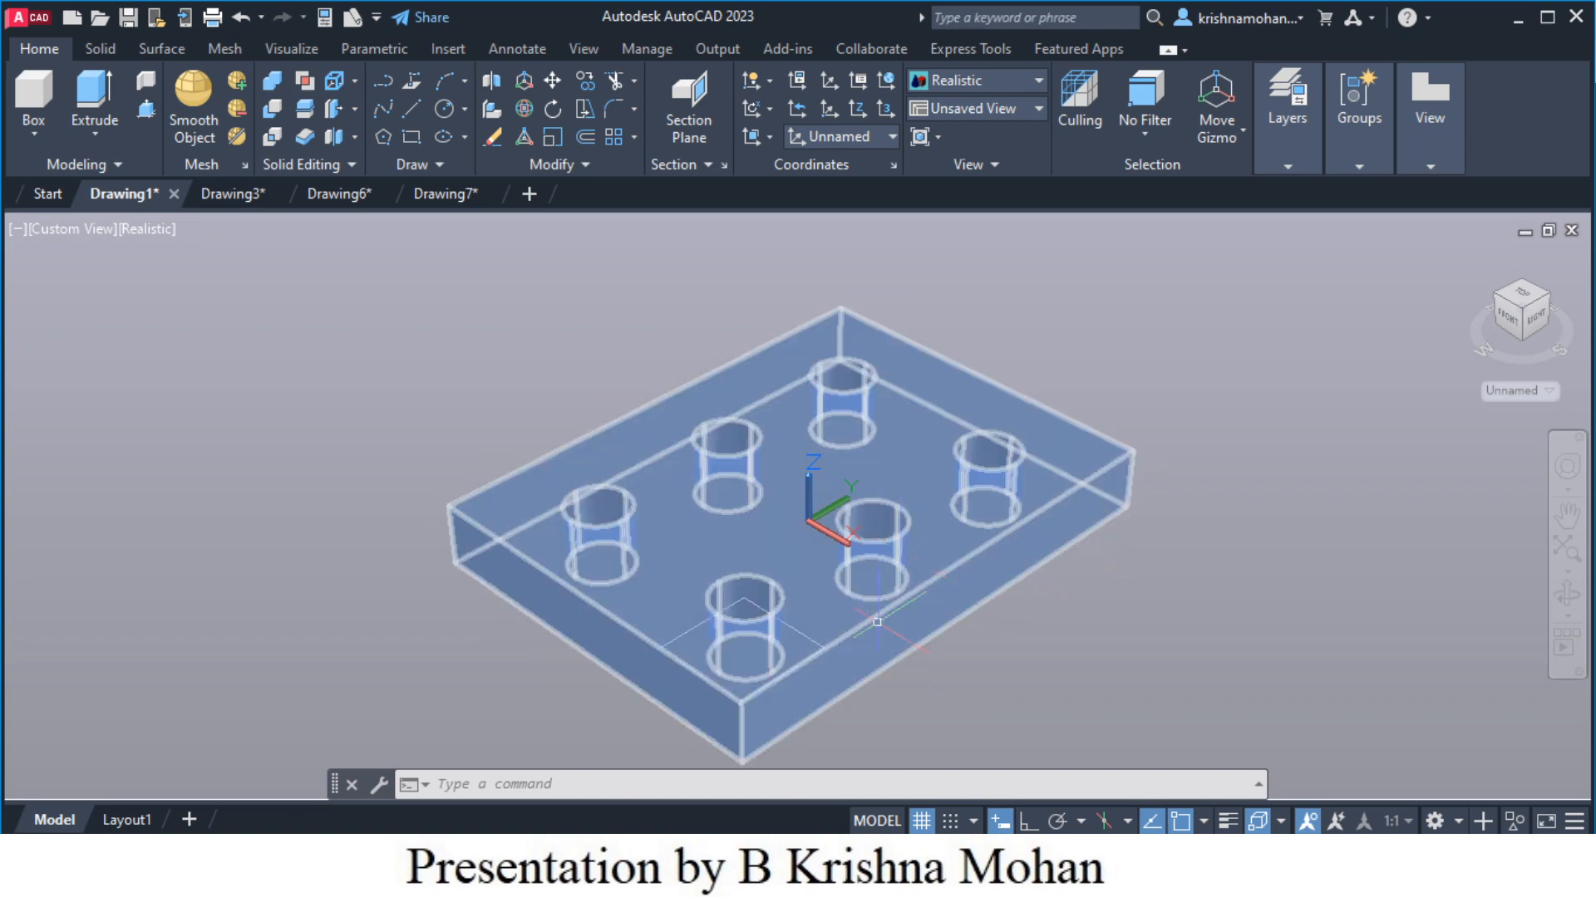
pyautogui.press('Escape')
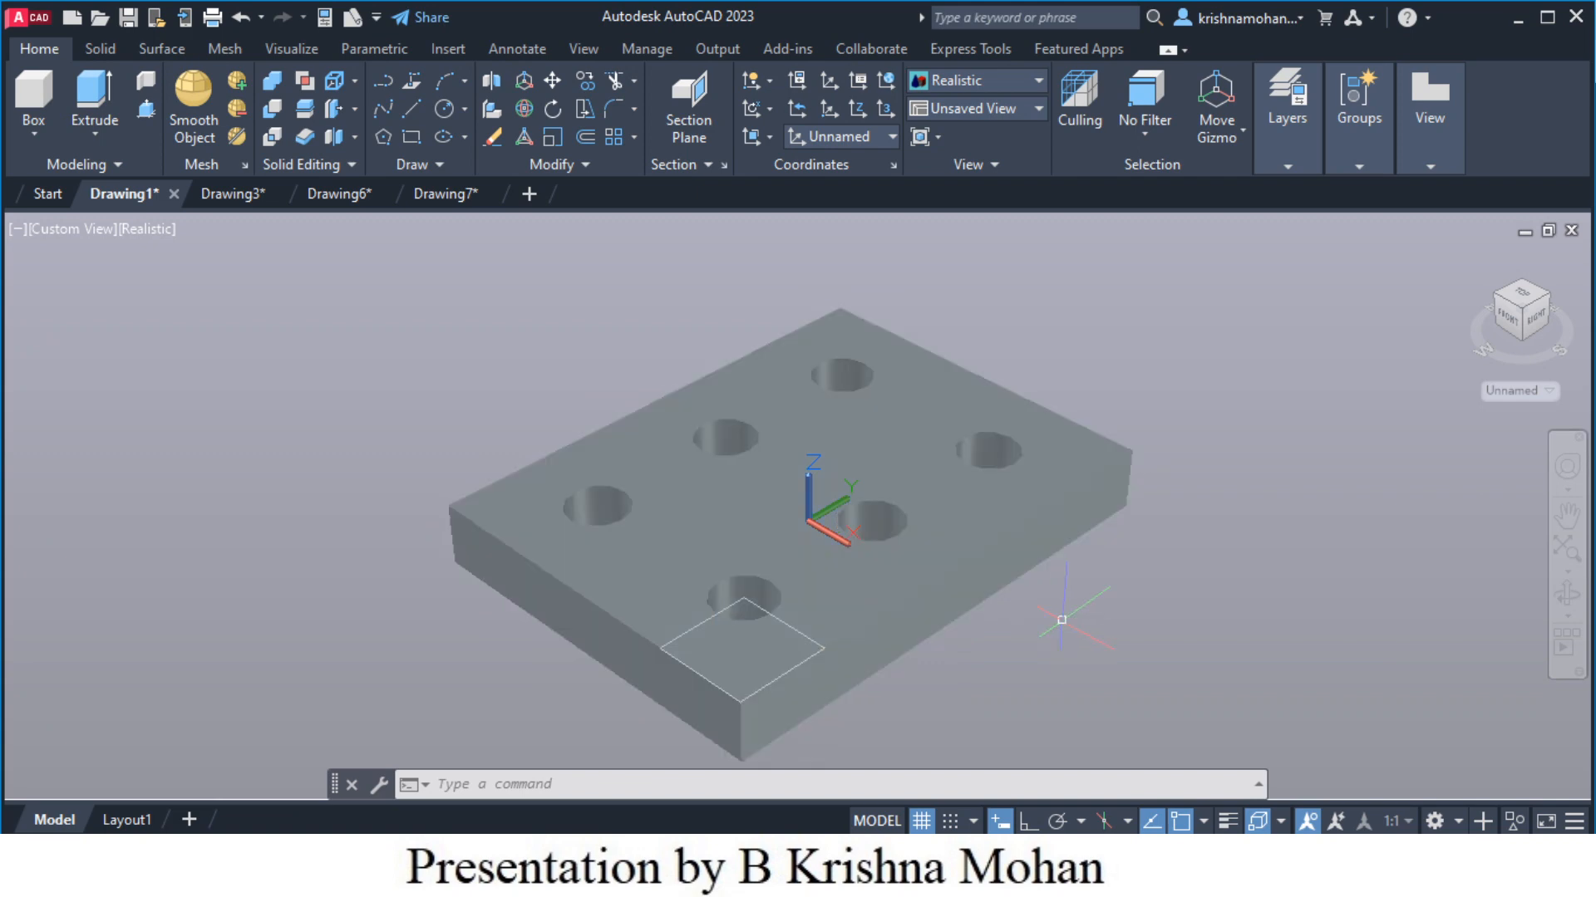
pyautogui.moveTo(1055, 617); pyautogui.dragTo(1039, 567, button='middle')
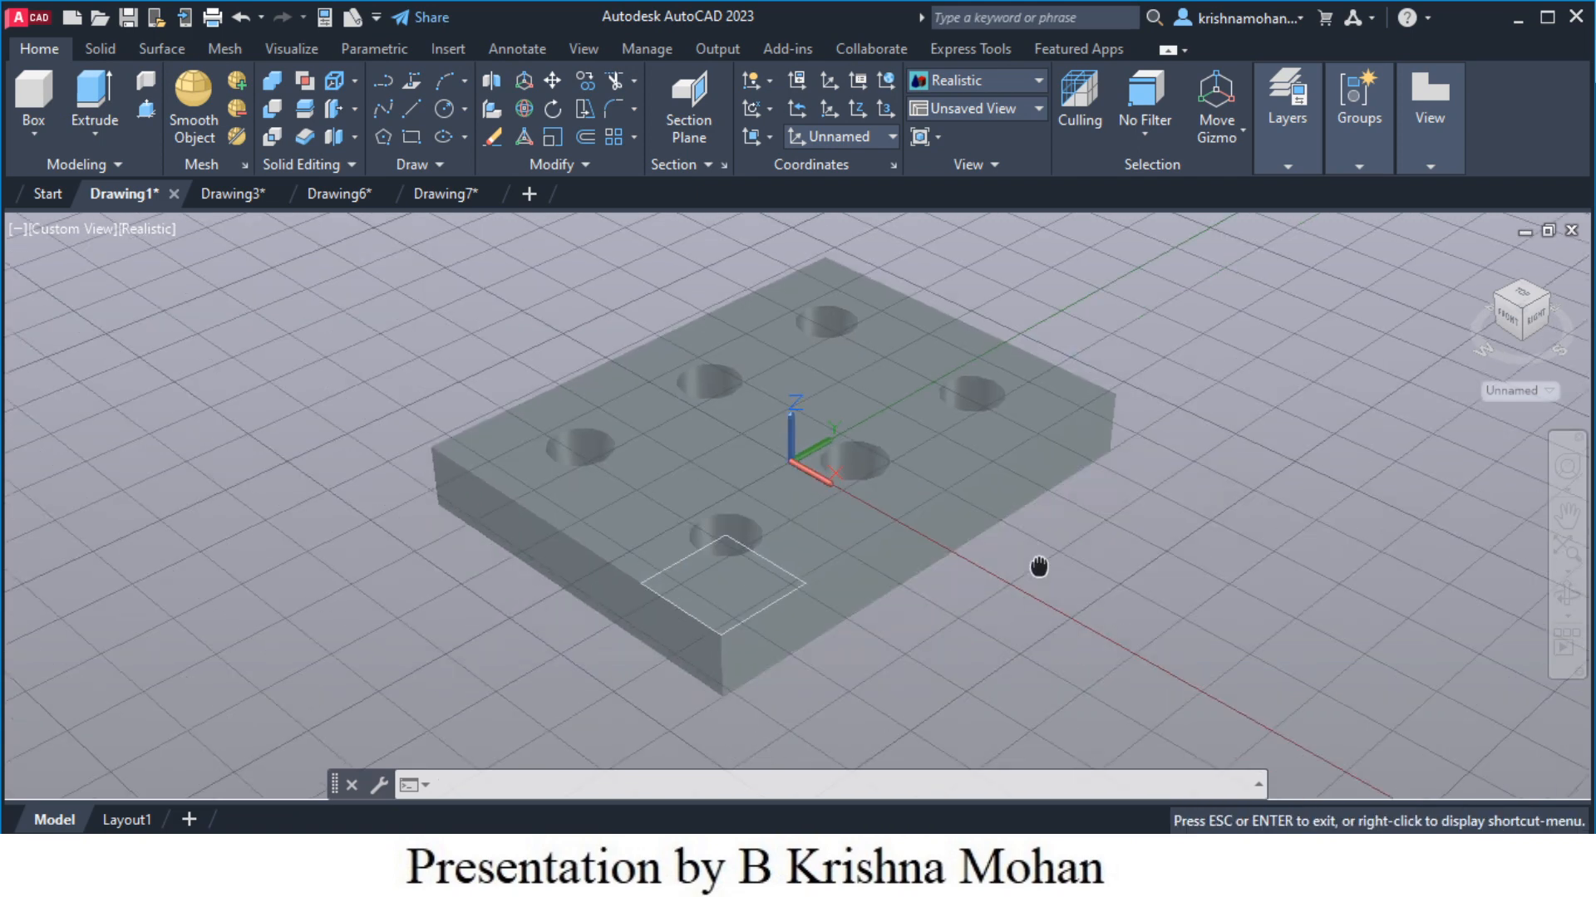
# Leave the orbit view of the plate and switch from model space to the Layout1 sheet
pyautogui.press('Escape')
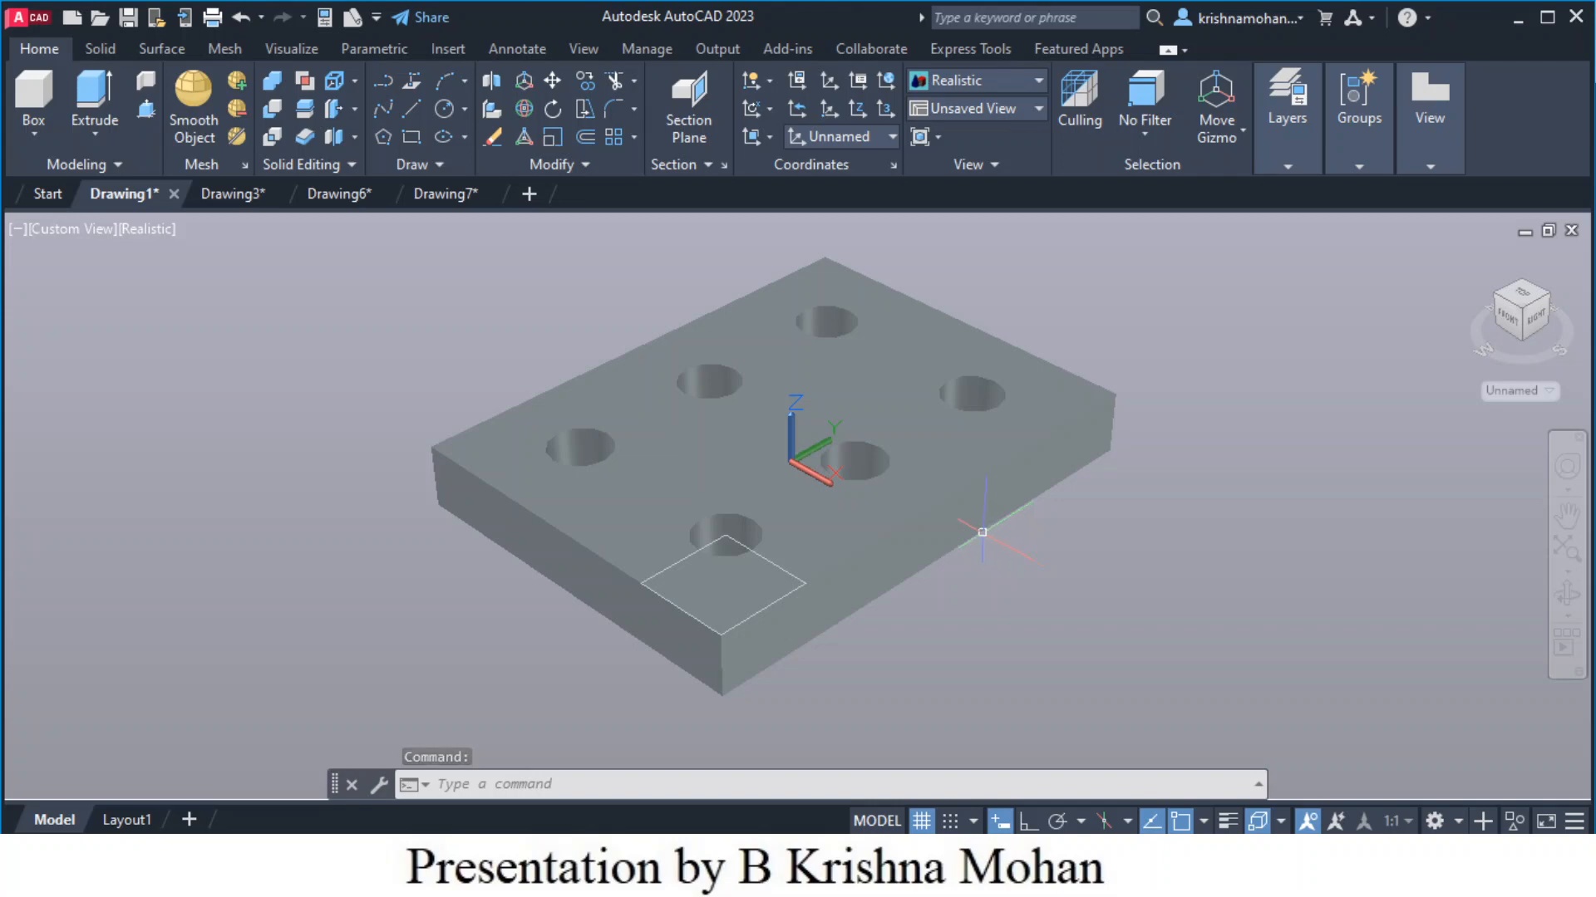
pyautogui.click(947, 552)
pyautogui.press('Escape')
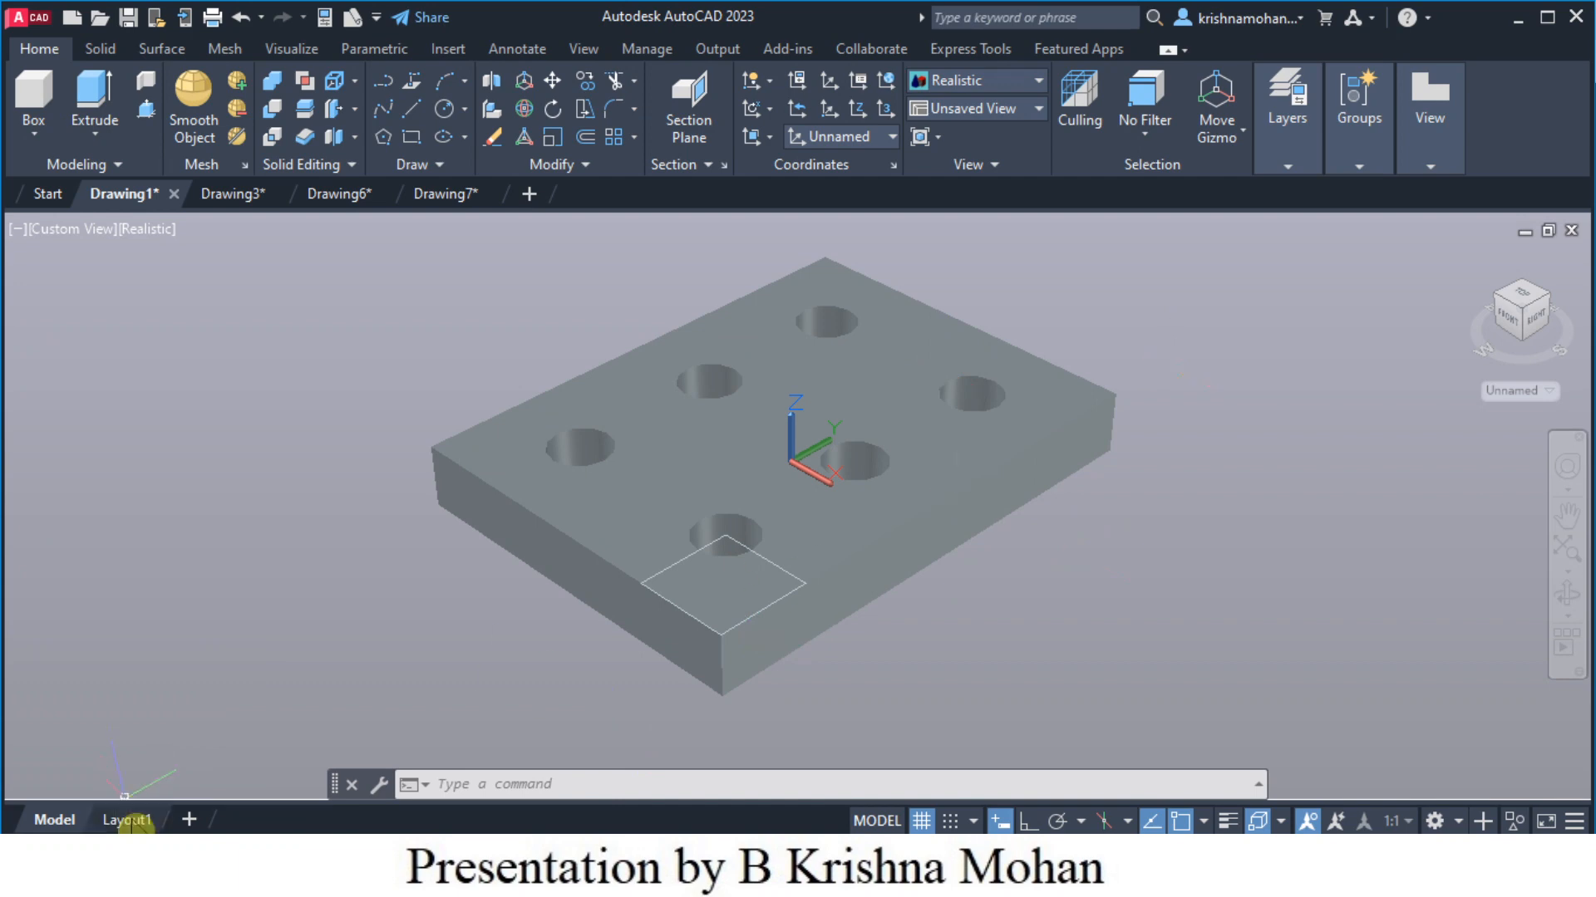
pyautogui.click(123, 821)
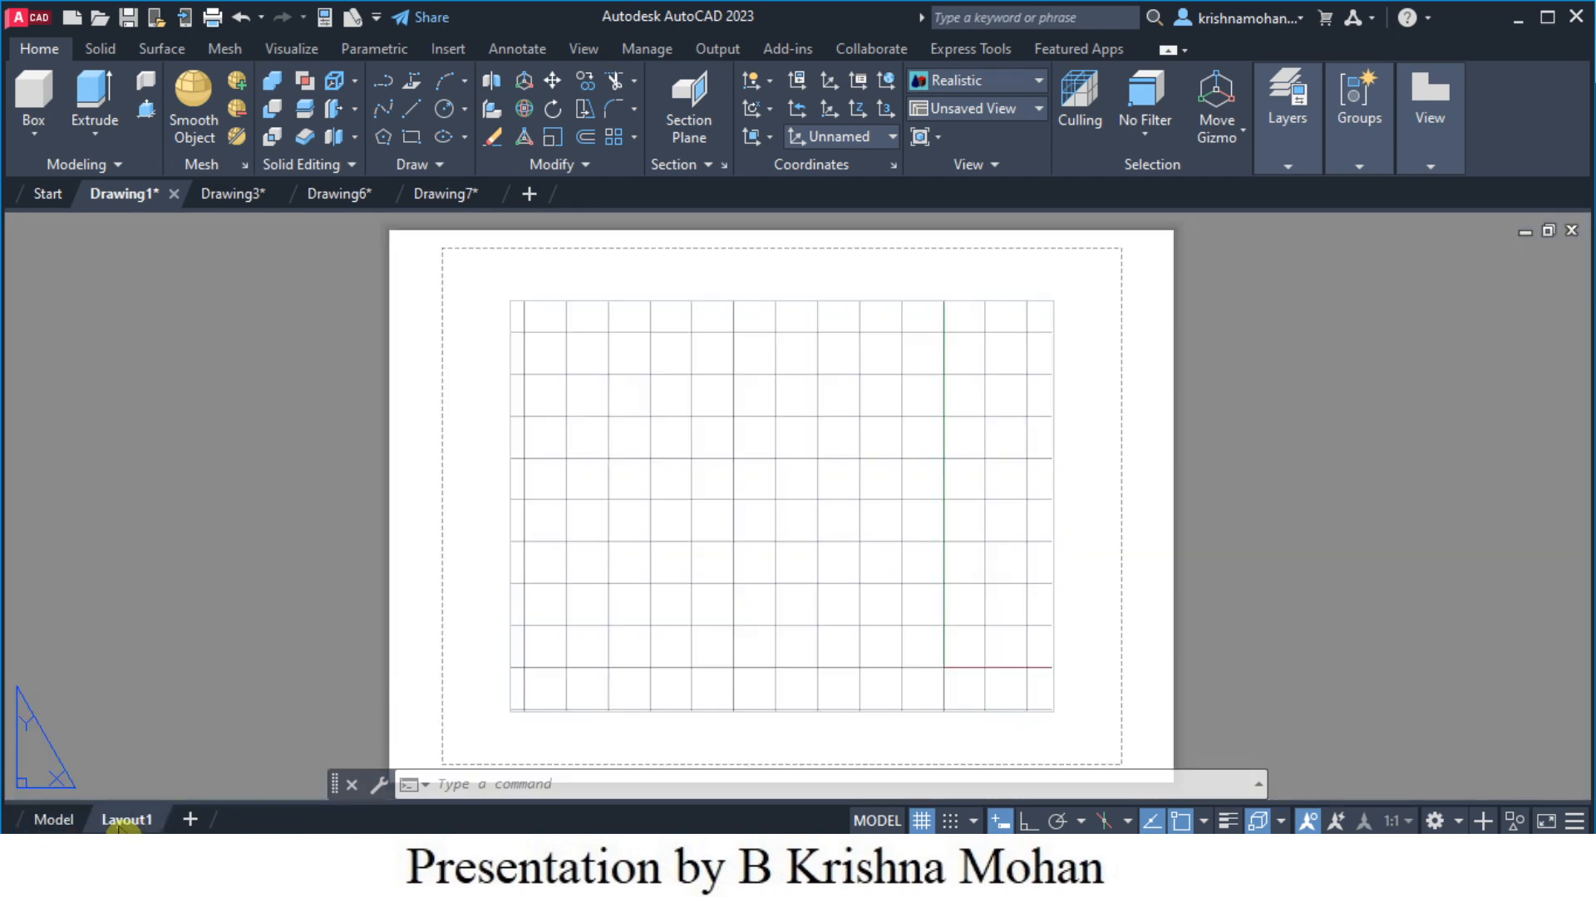
pyautogui.scroll(-2, 996, 578)
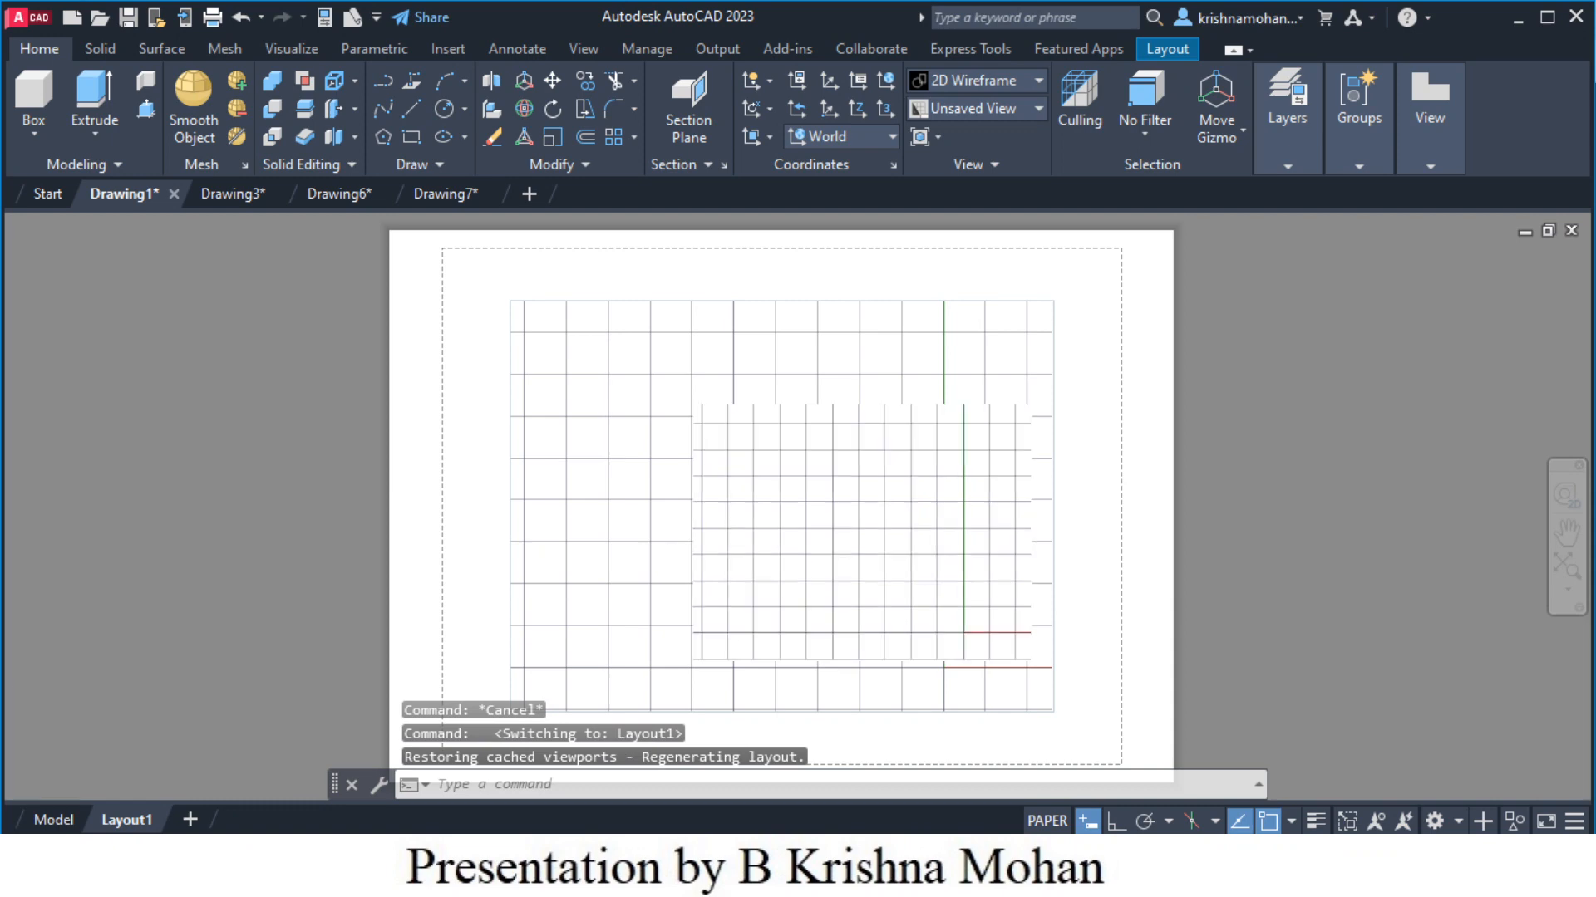
pyautogui.scroll(2, 937, 552)
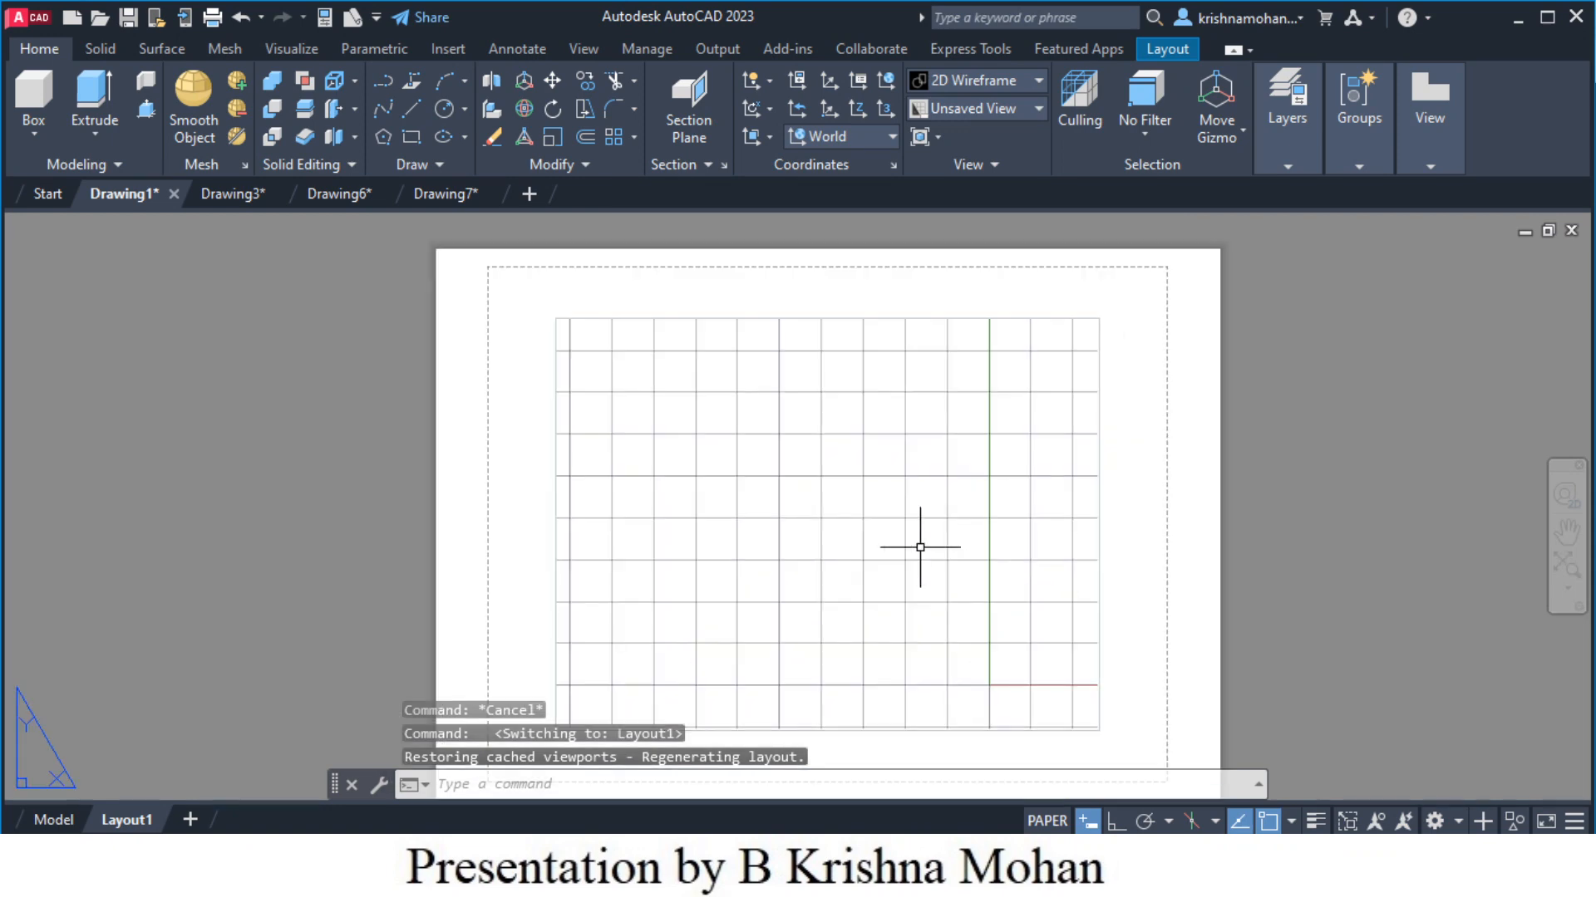
# Activate the existing viewport on the Layout1 sheet and zoom out inside it
pyautogui.click(843, 518)
pyautogui.click(842, 518)
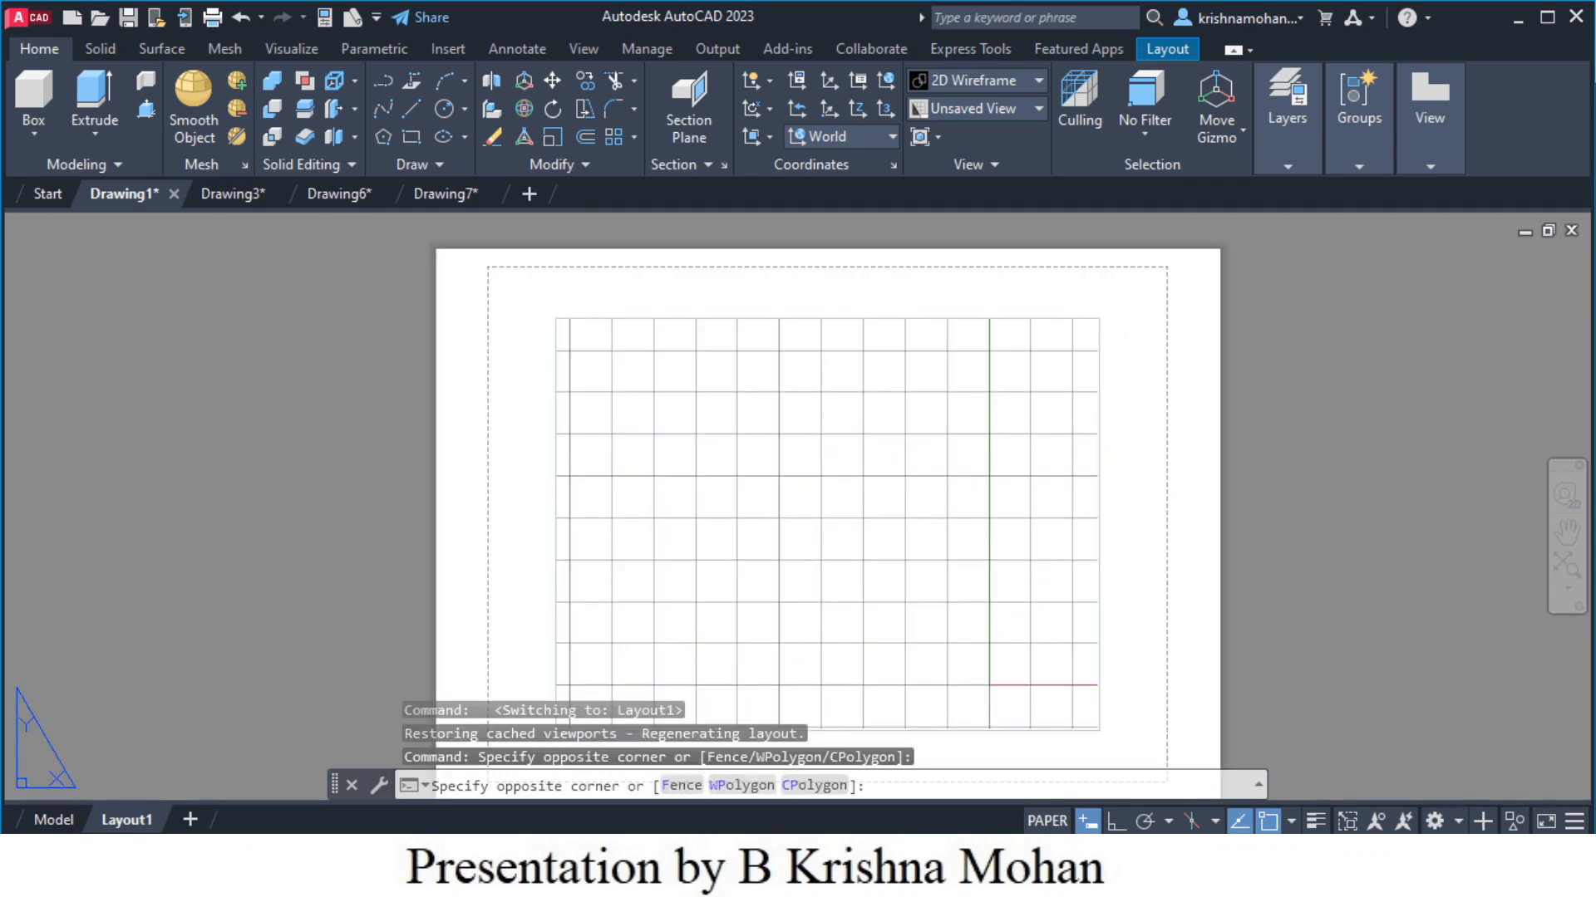
pyautogui.doubleClick(840, 516)
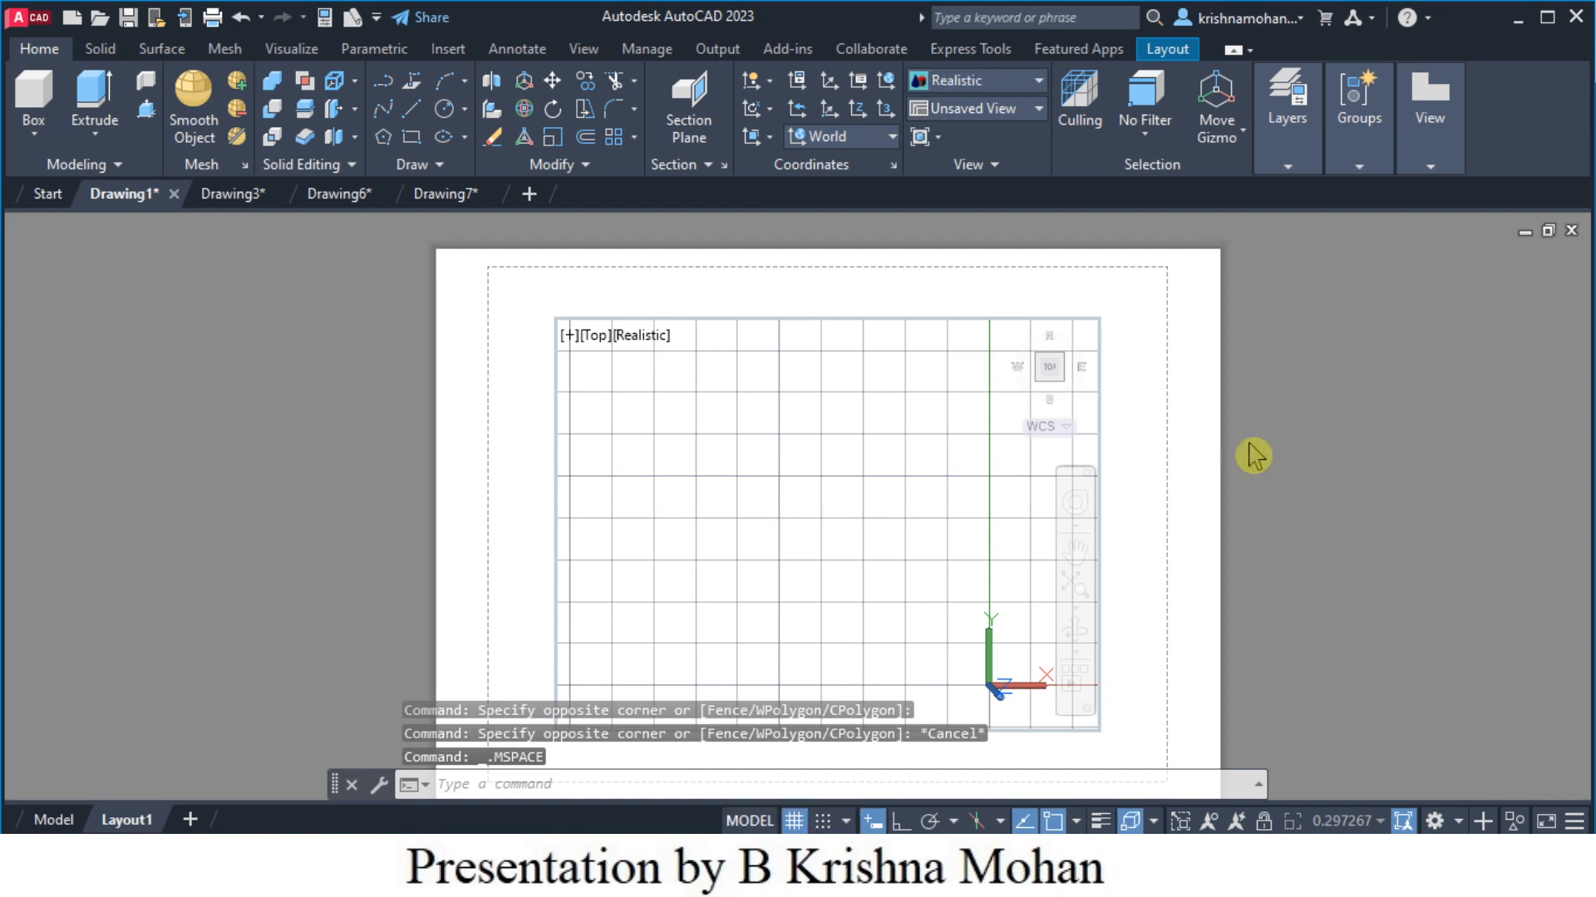
pyautogui.scroll(-1, 1195, 465)
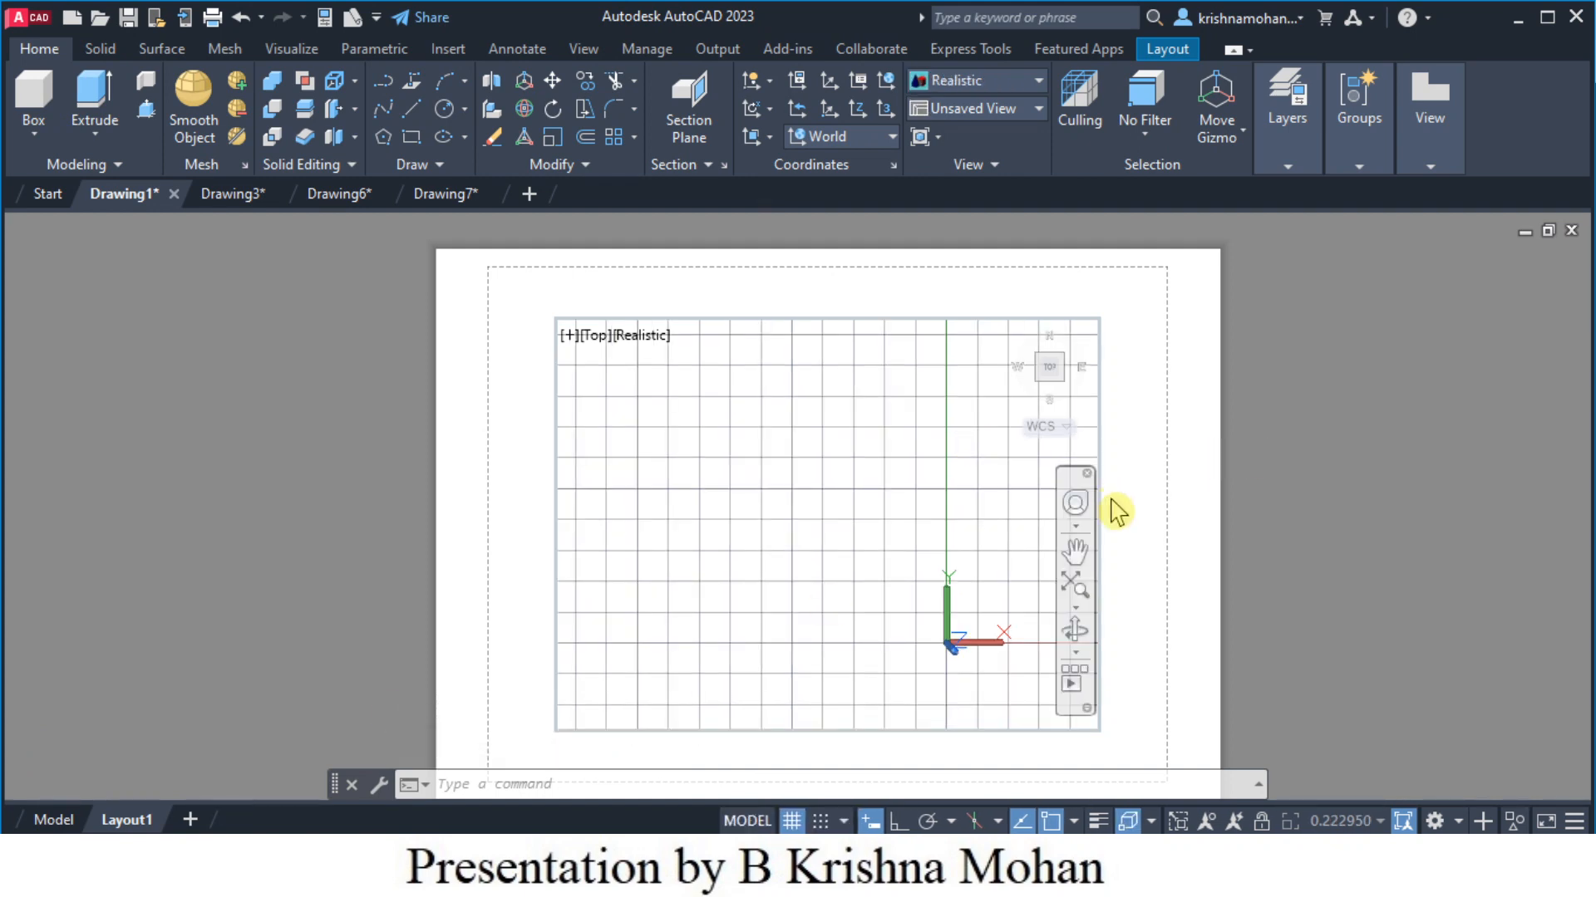
pyautogui.click(859, 470)
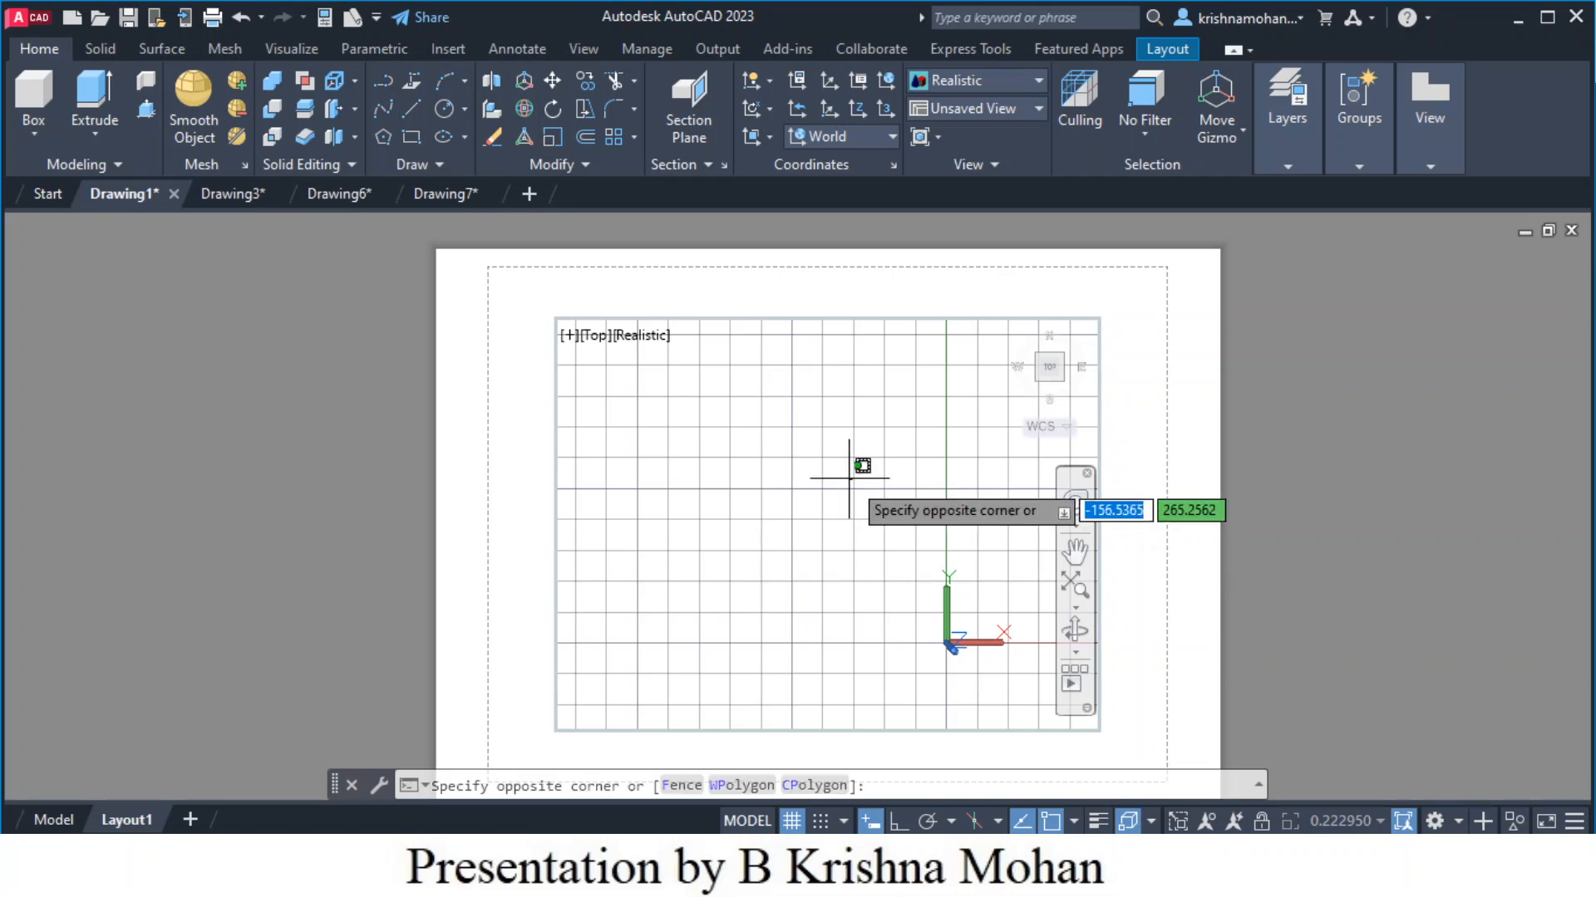
# Modify the page setup of Layout1 to use the ISO A4 (297.00 x 210.00 MM) paper size
pyautogui.rightClick(126, 823)
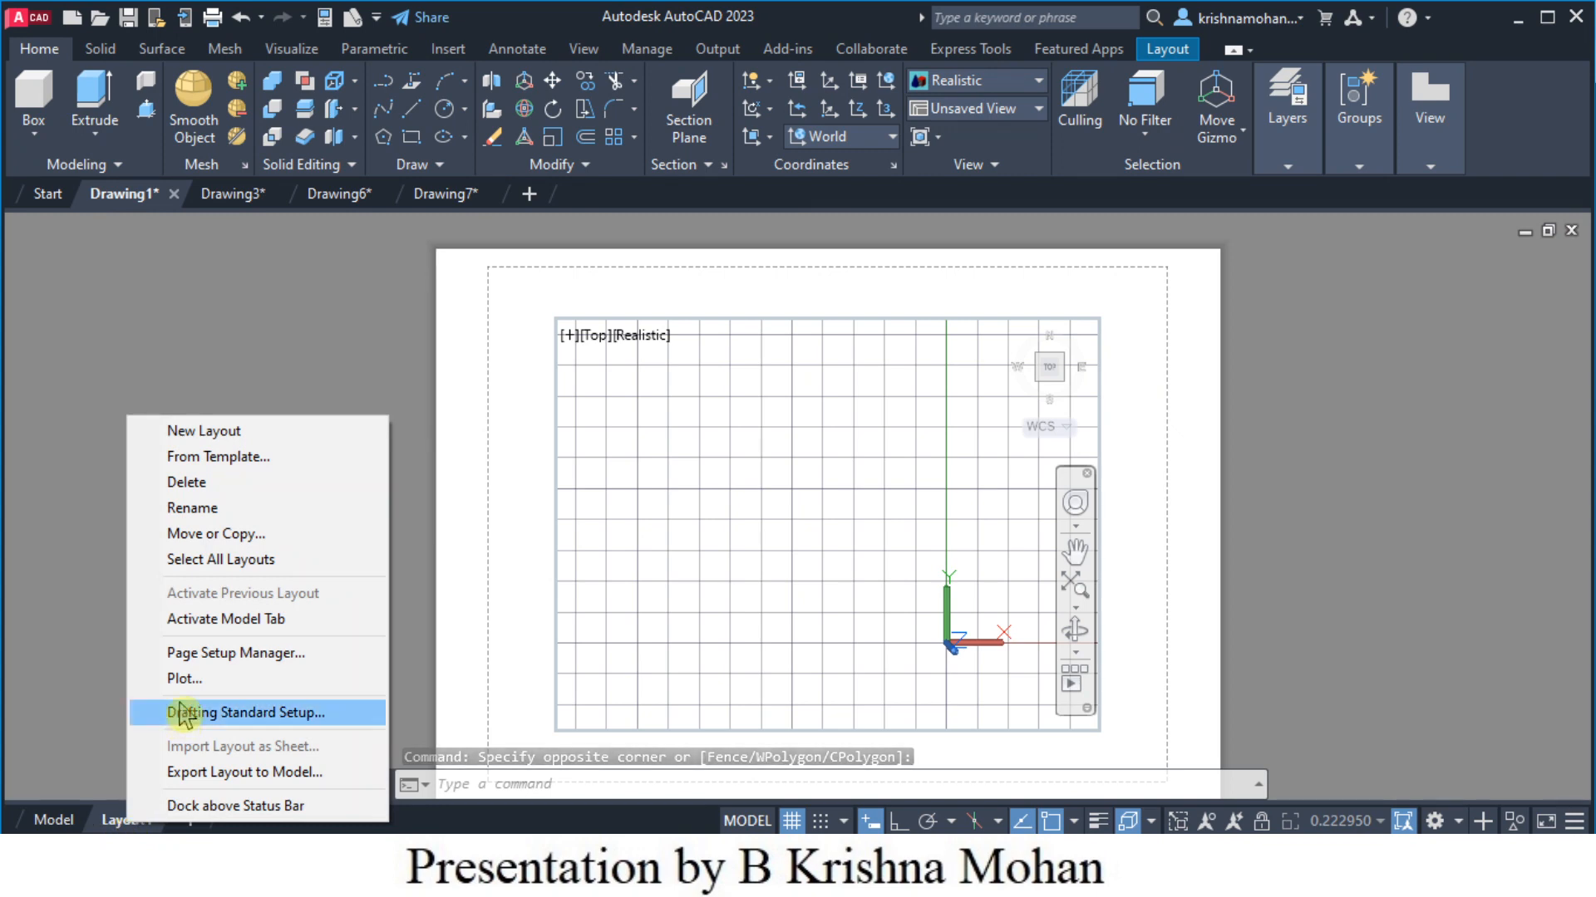
pyautogui.click(287, 657)
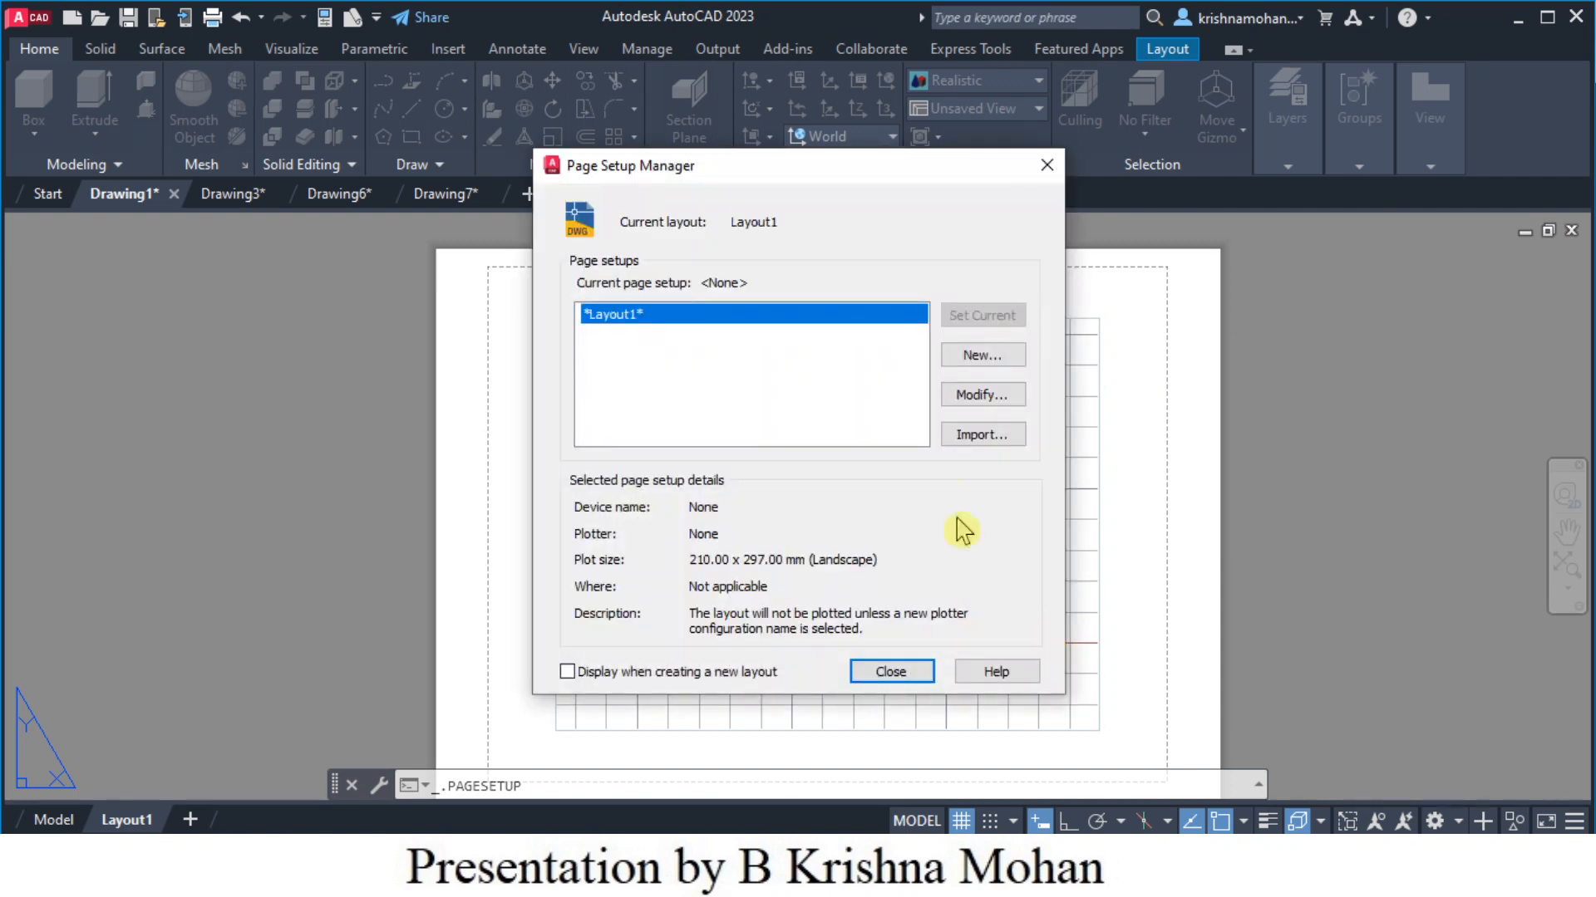
pyautogui.click(972, 399)
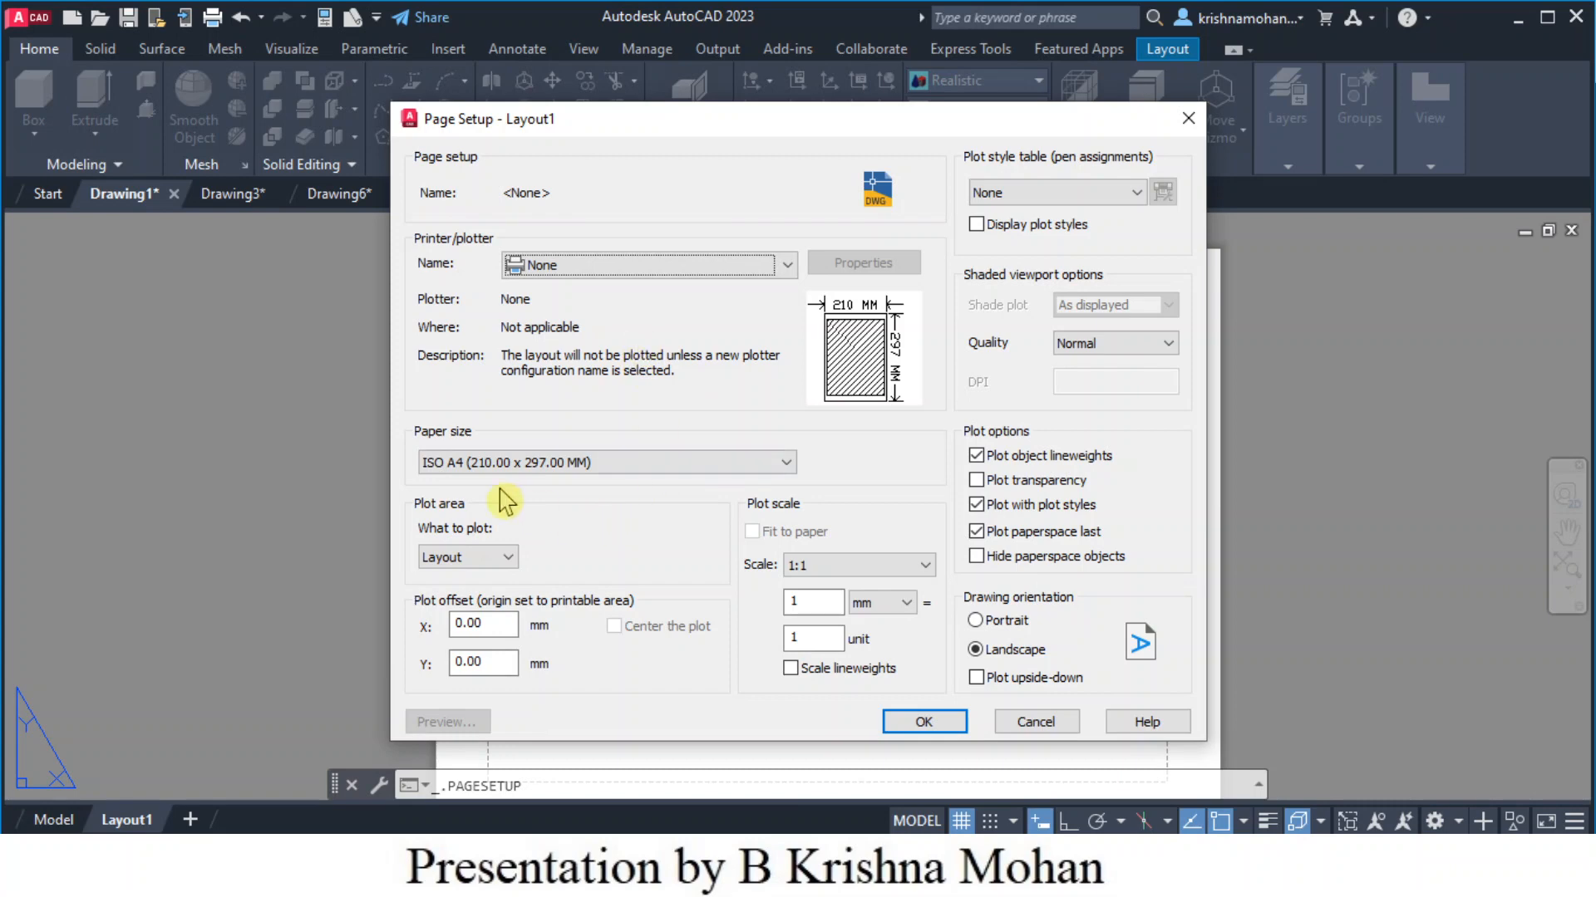
pyautogui.click(785, 465)
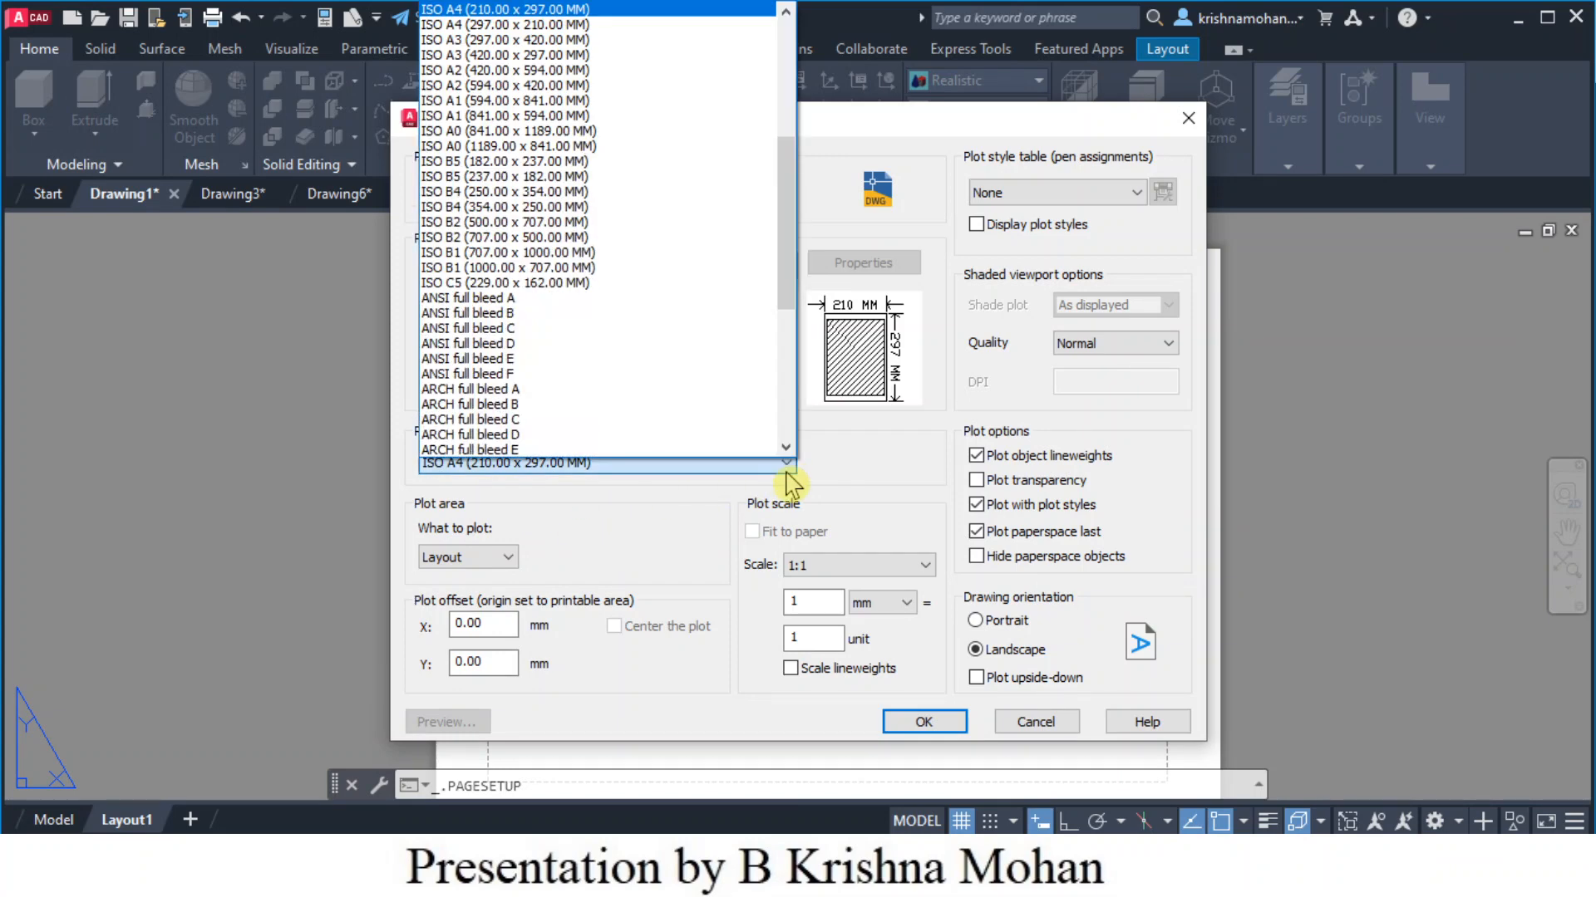
pyautogui.click(499, 25)
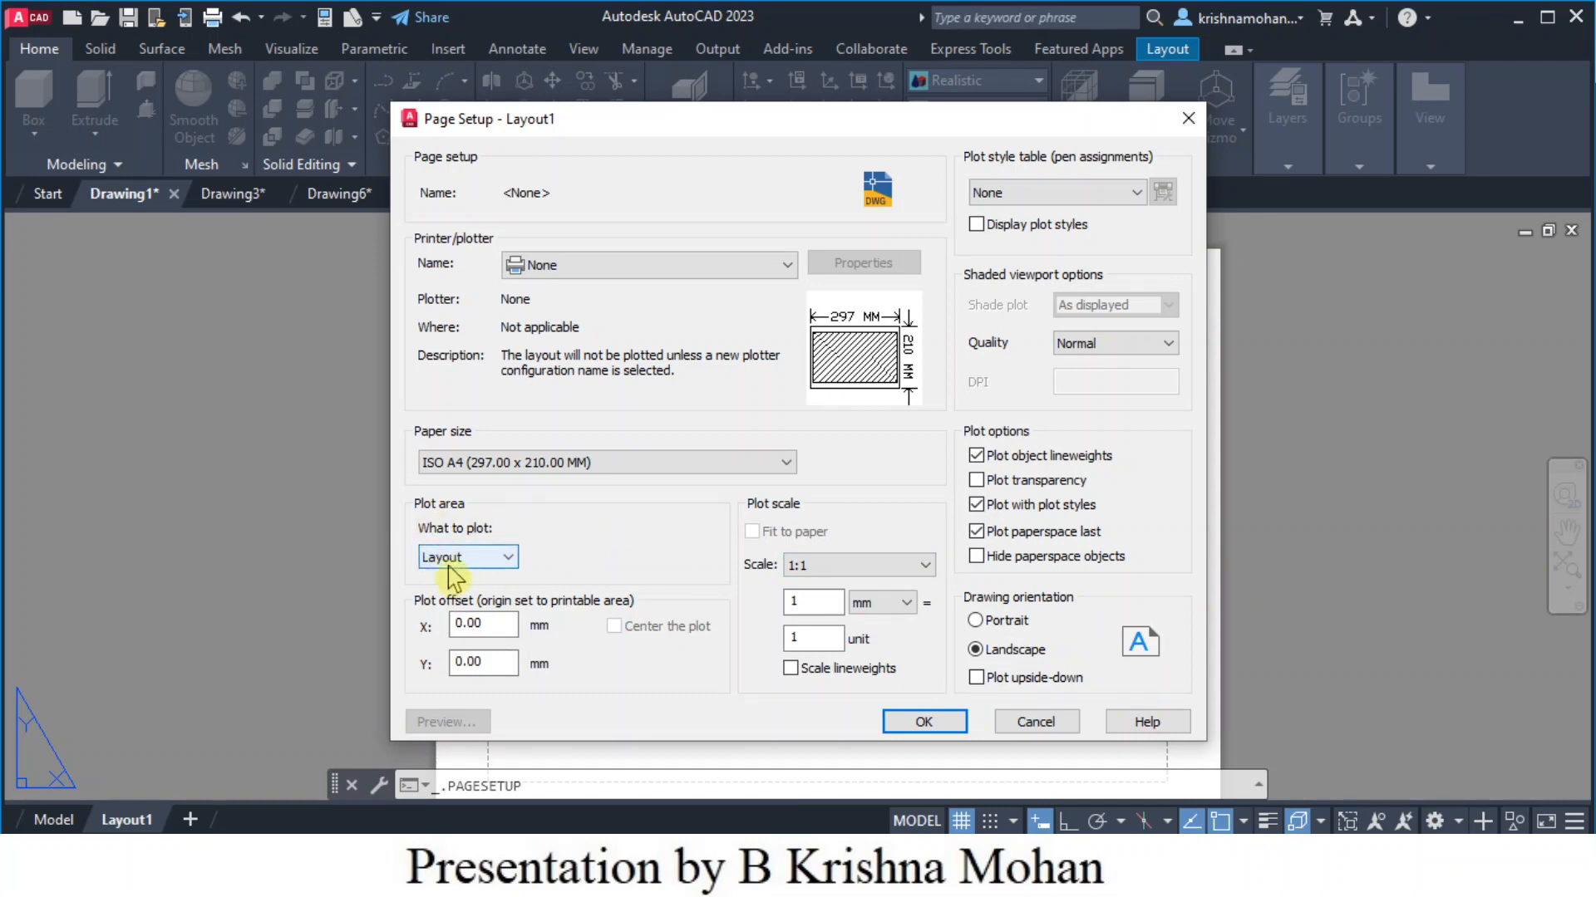
pyautogui.click(929, 726)
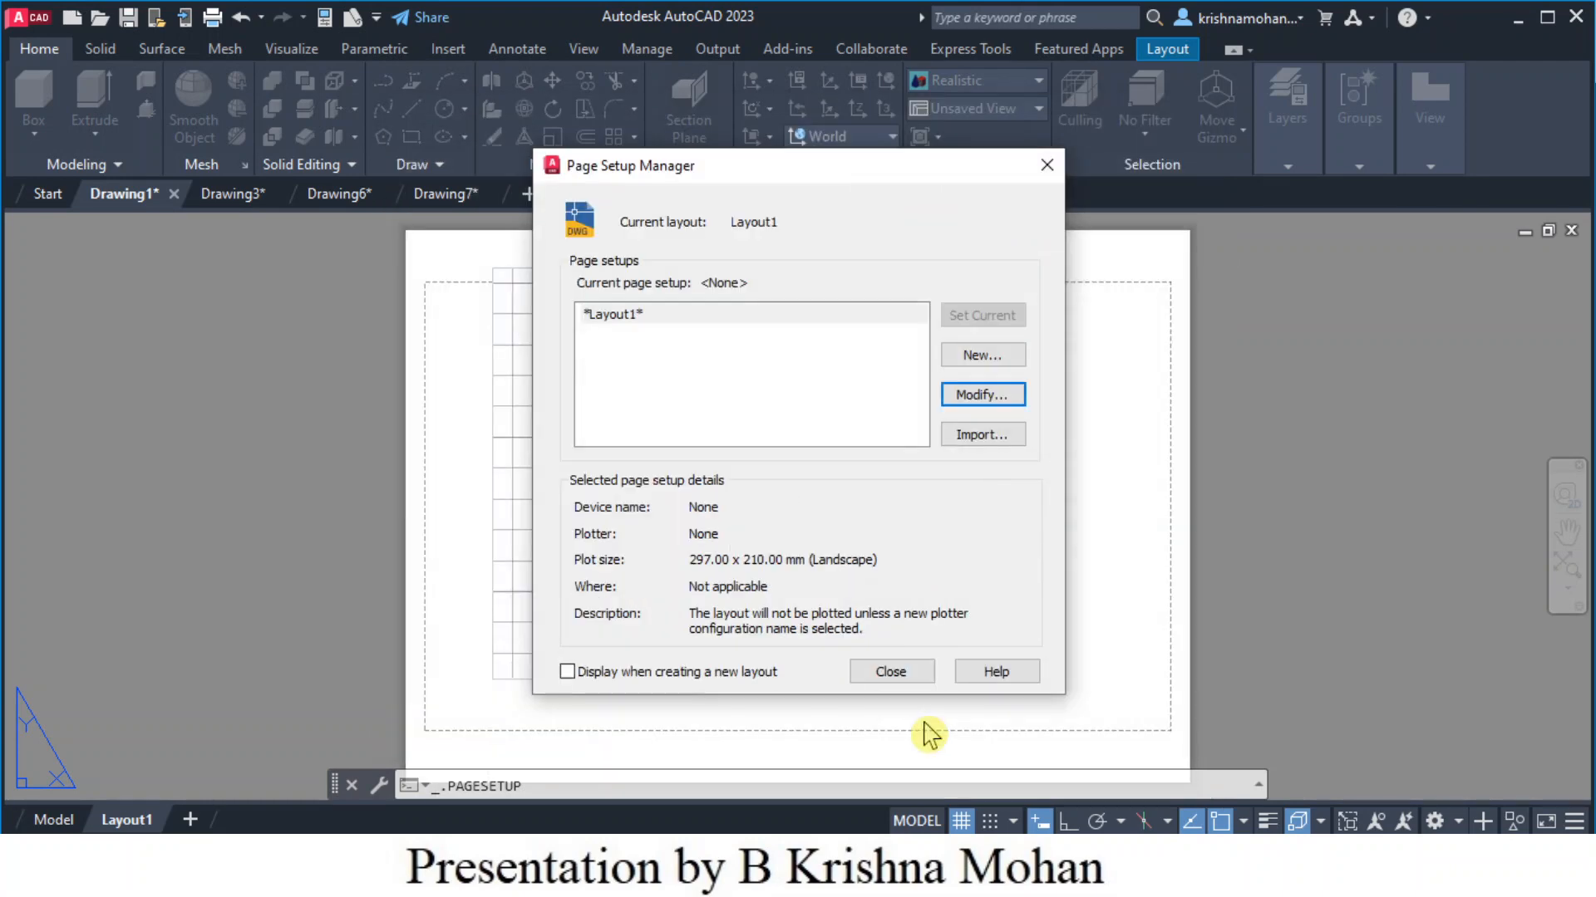
pyautogui.click(890, 673)
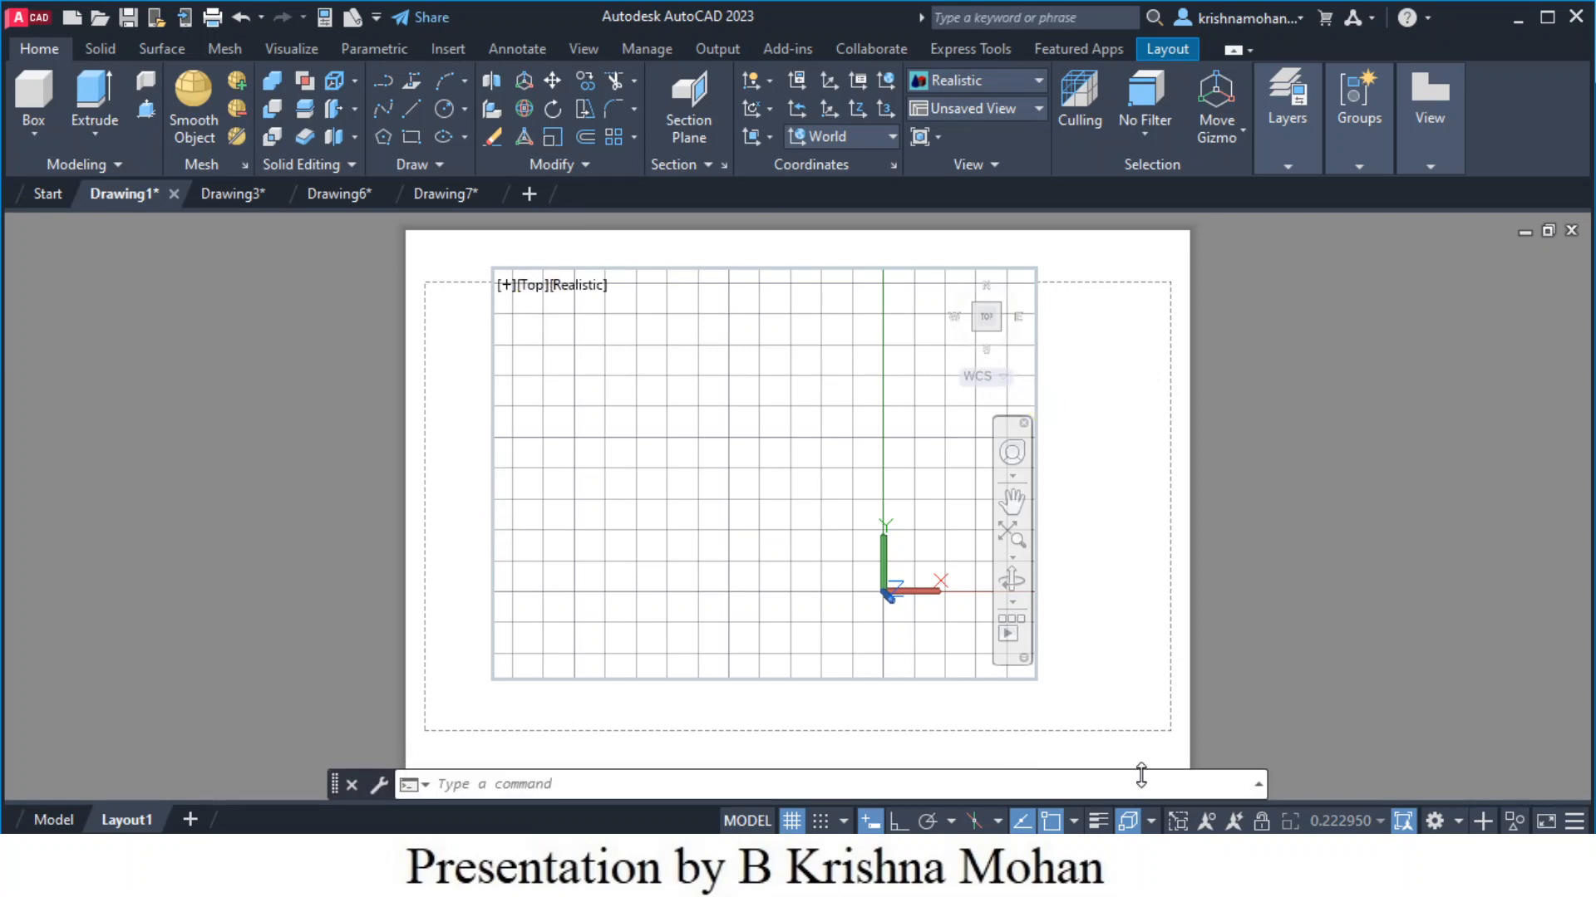
# Return to paper space and delete the default viewport from the Layout1 sheet
pyautogui.doubleClick(1131, 692)
pyautogui.click(1087, 688)
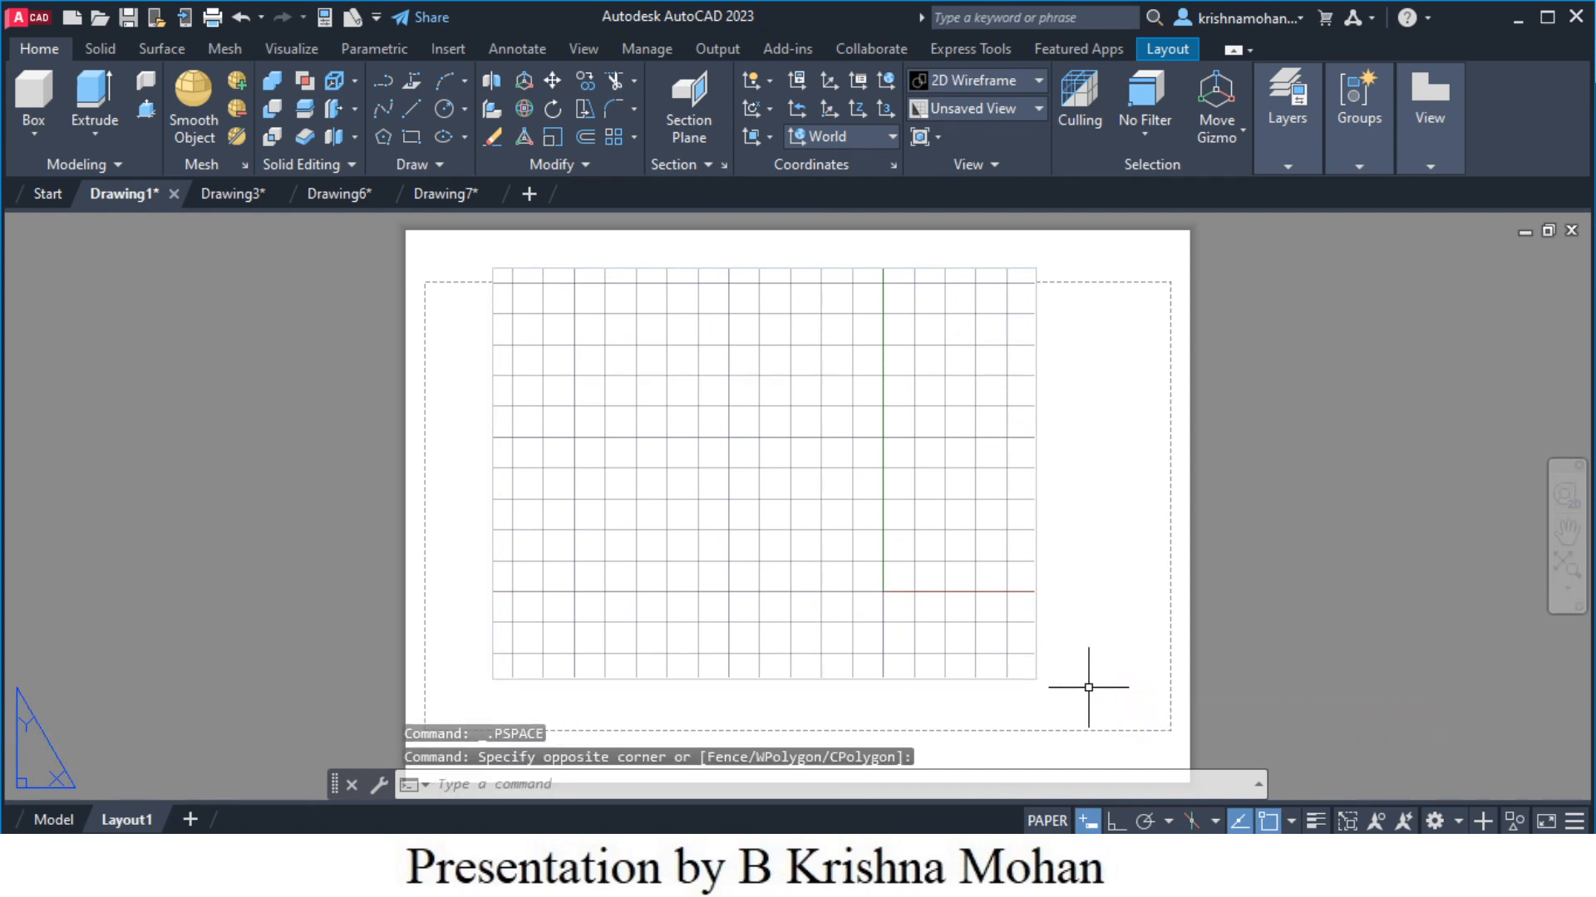
pyautogui.click(1145, 686)
pyautogui.click(1145, 686)
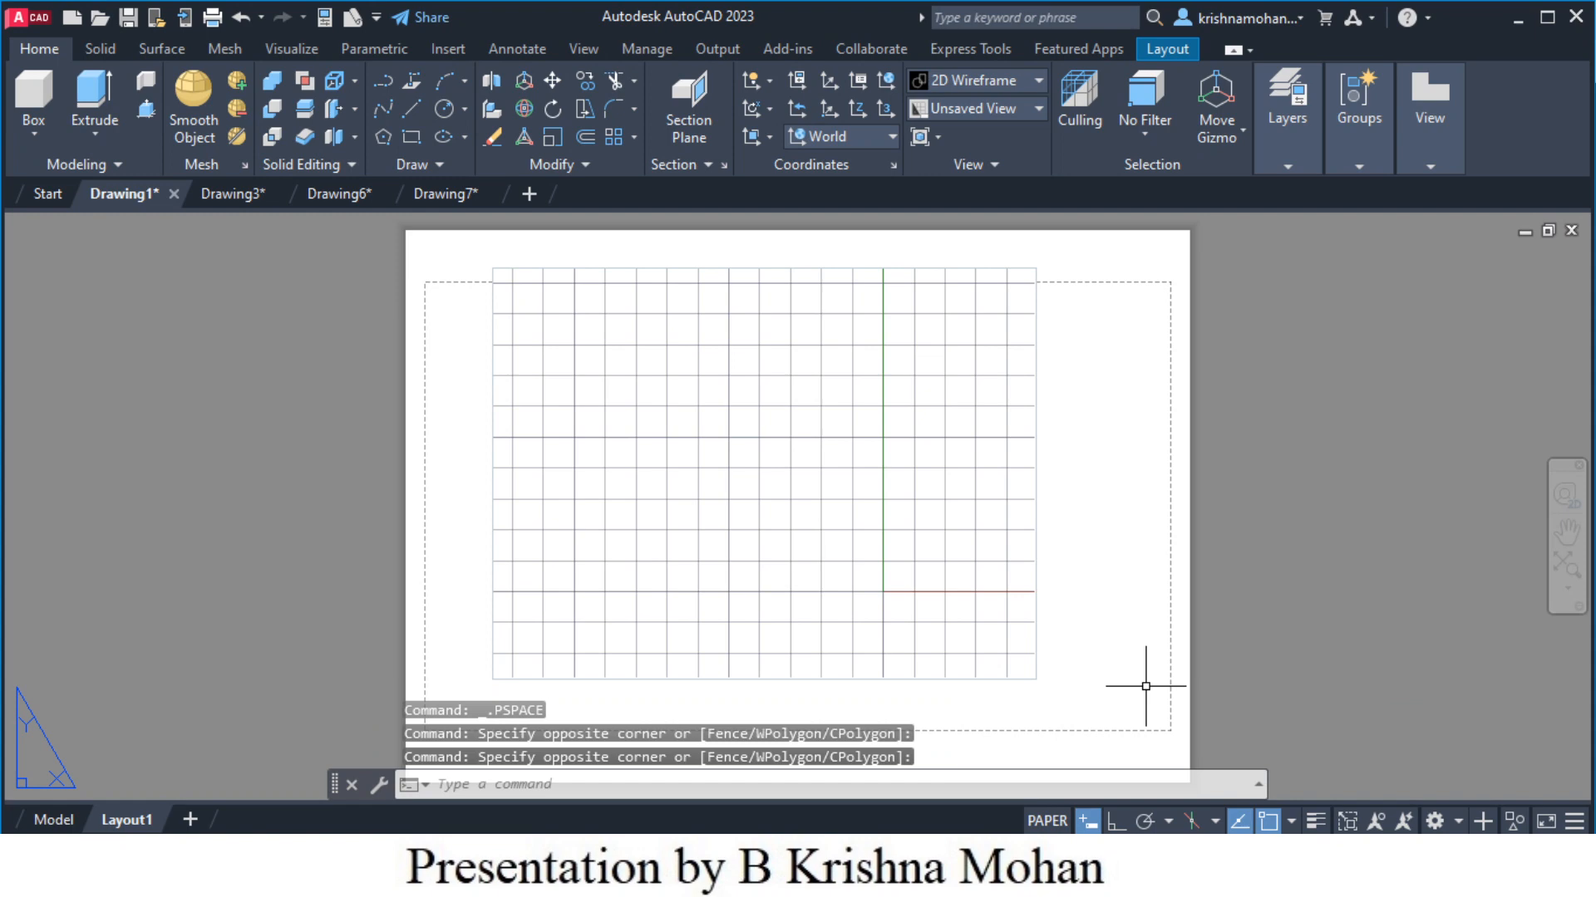
pyautogui.click(1037, 652)
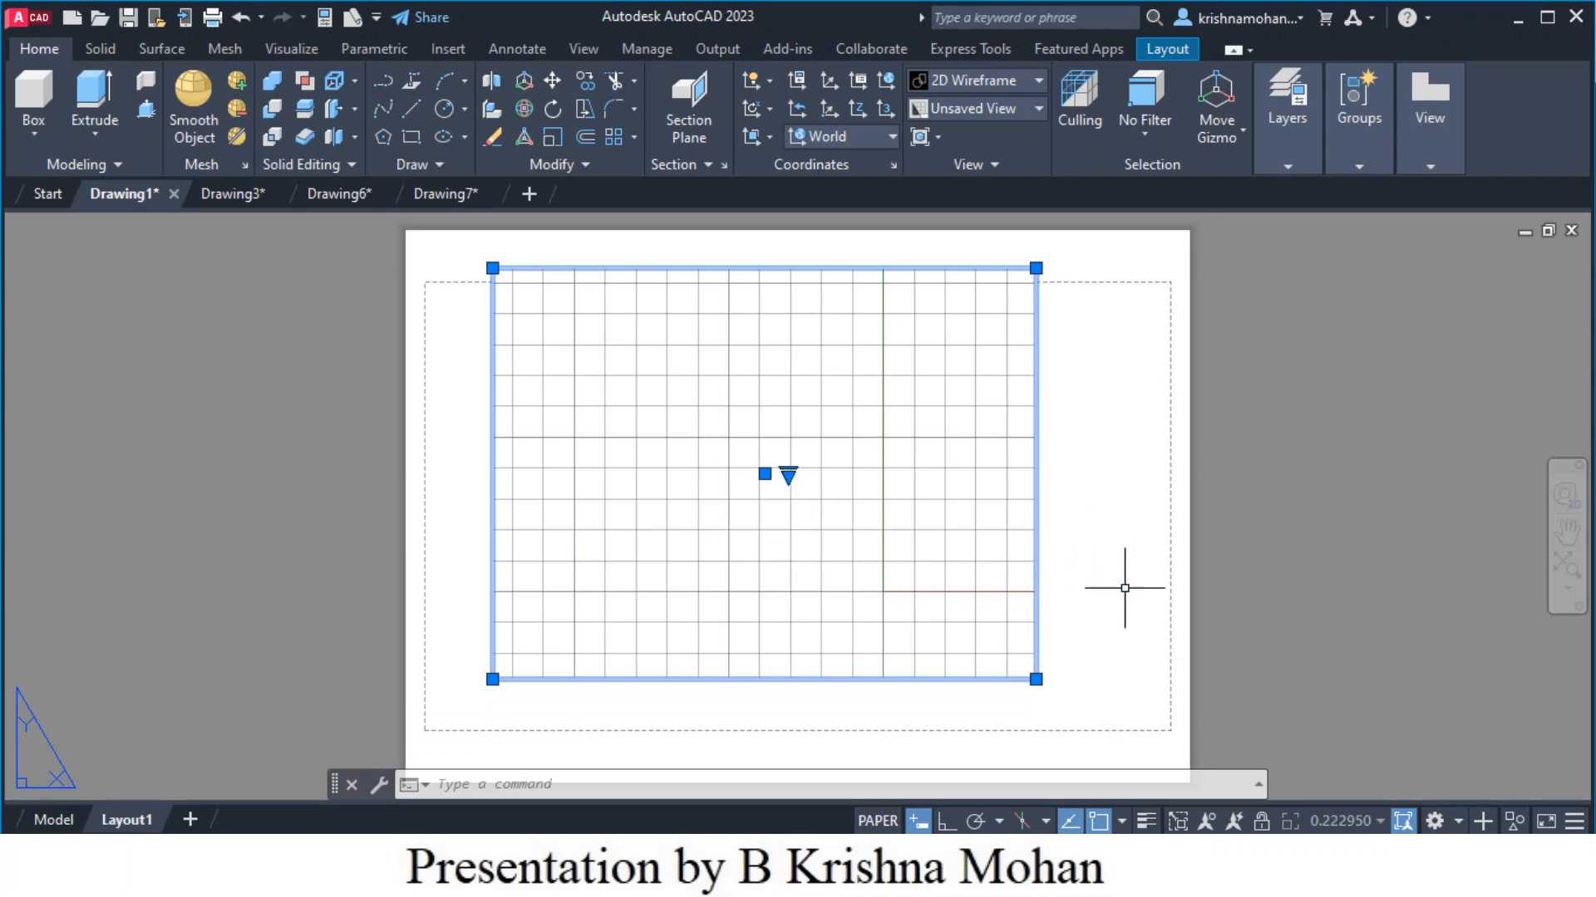
pyautogui.press('Delete')
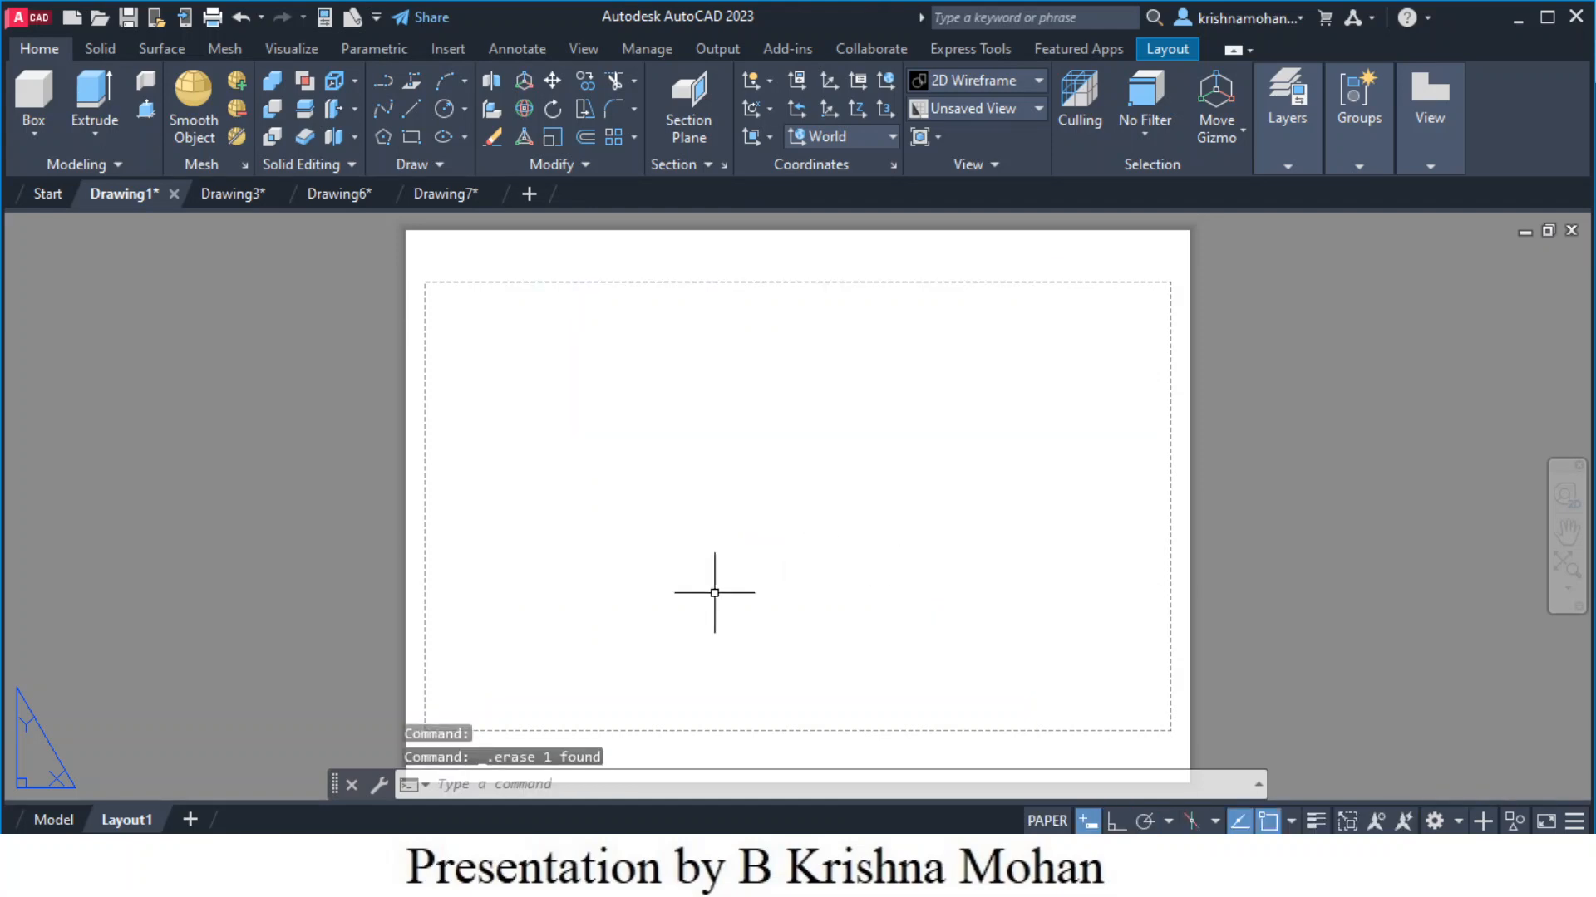
# Create a base view from model space and place the plate's front view in the upper middle of the sheet
pyautogui.click(1172, 53)
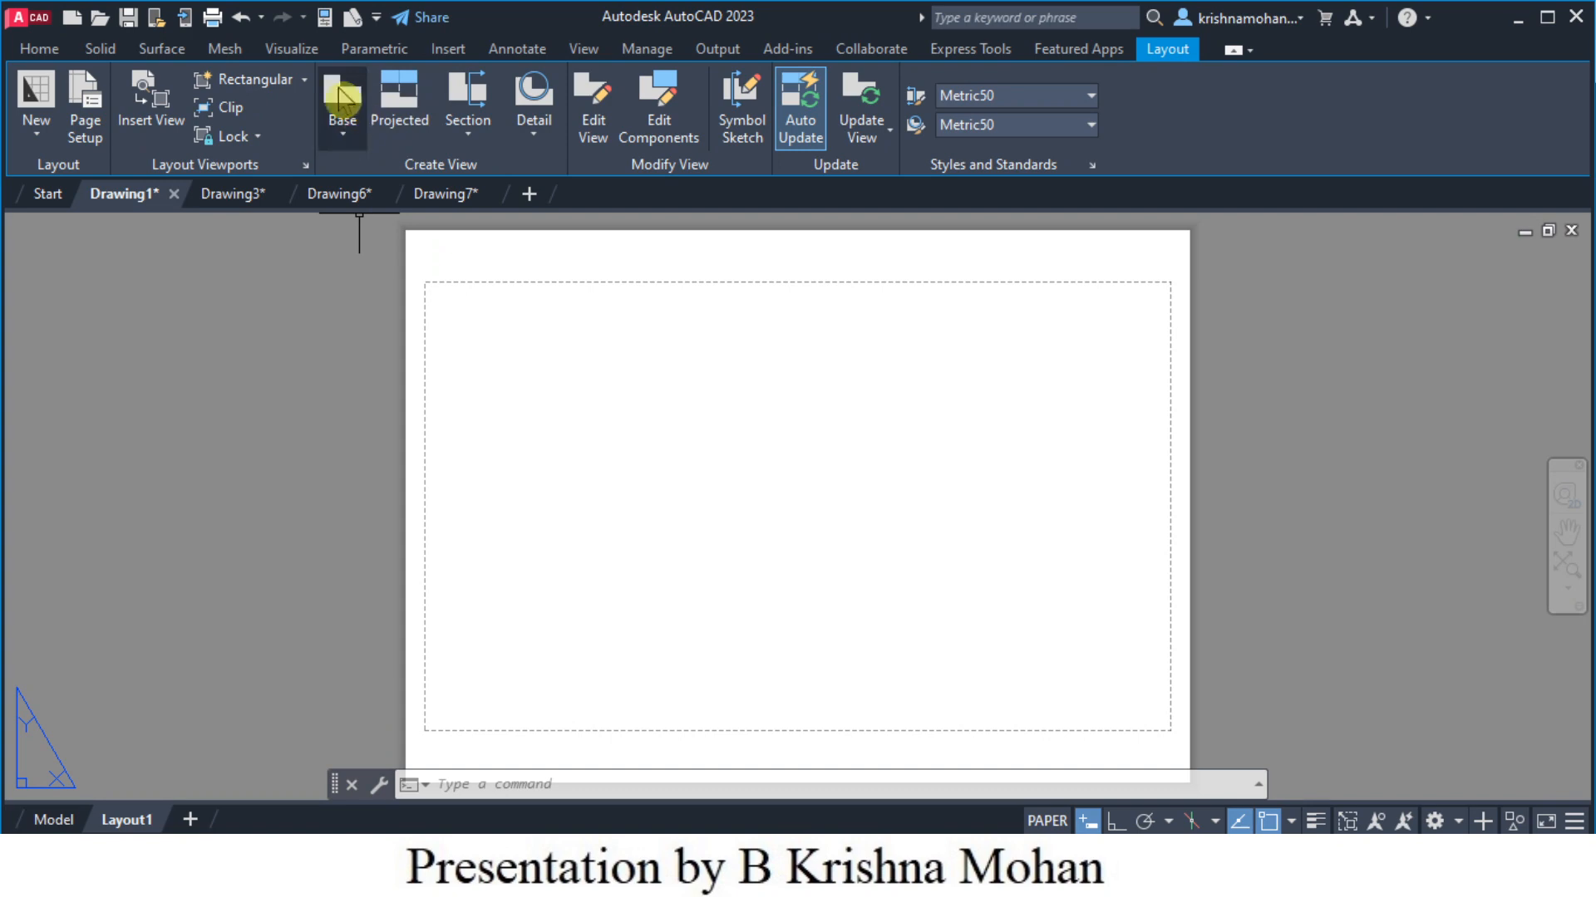
pyautogui.click(344, 147)
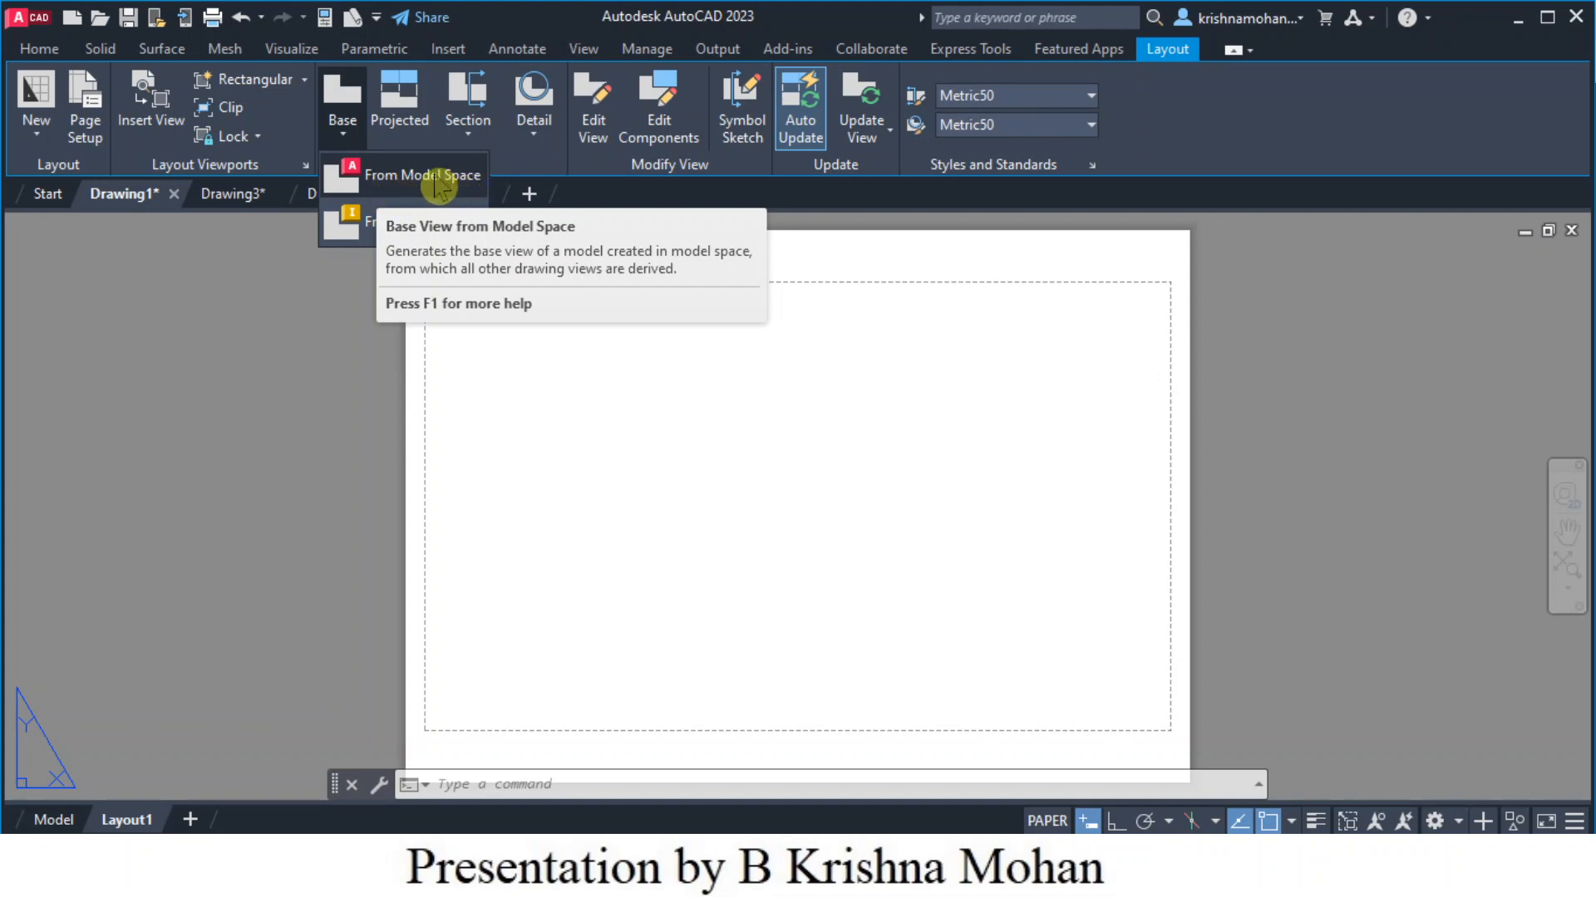
pyautogui.click(427, 174)
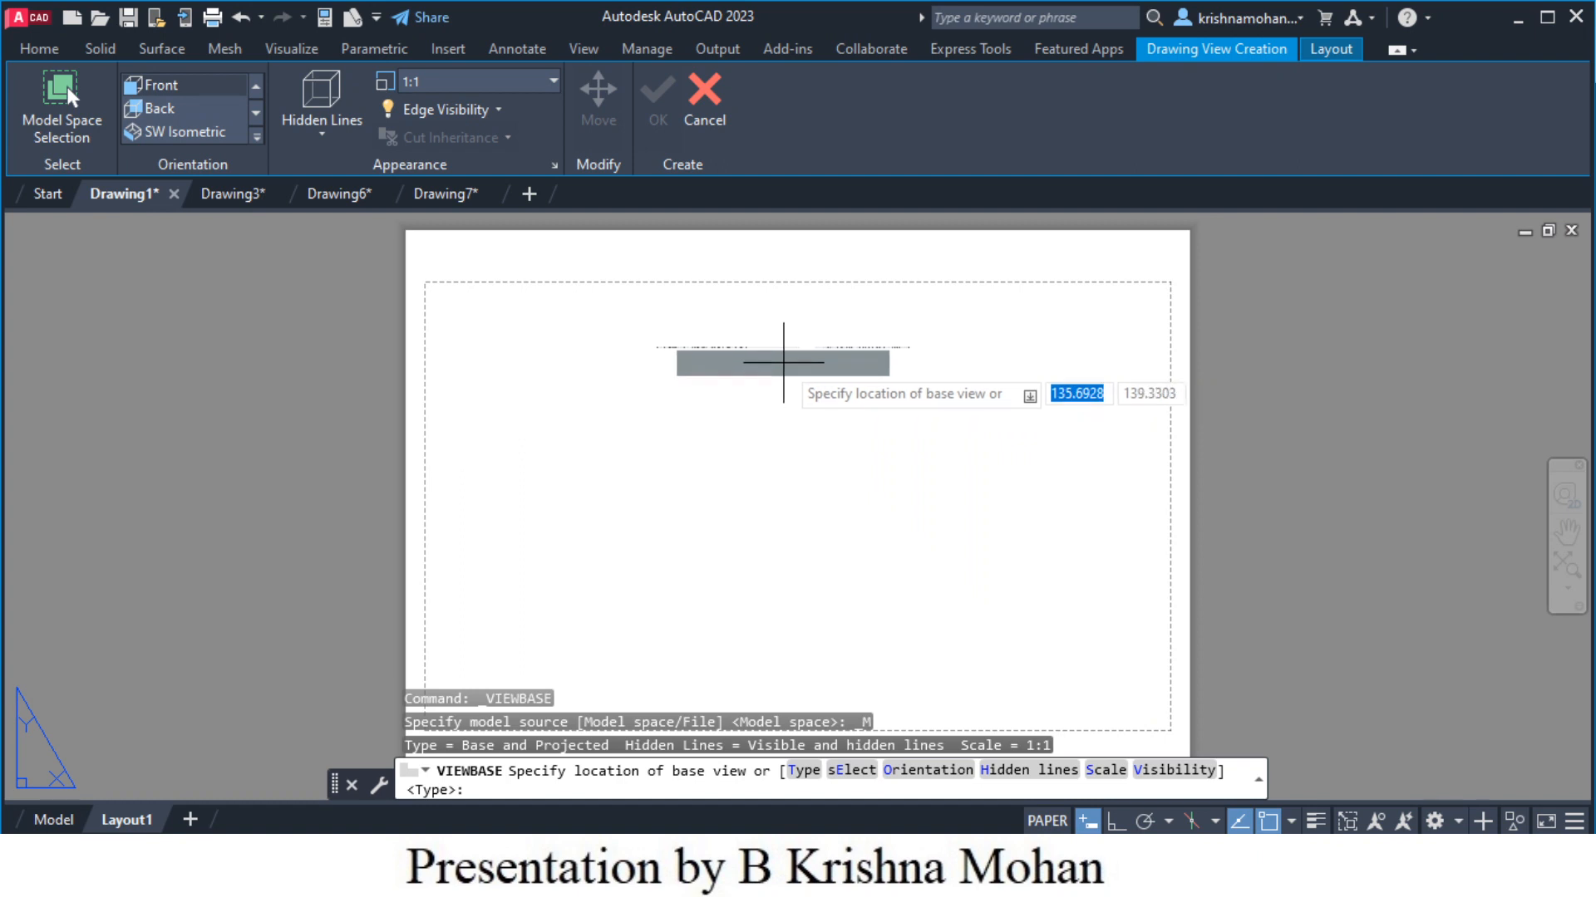
pyautogui.click(783, 363)
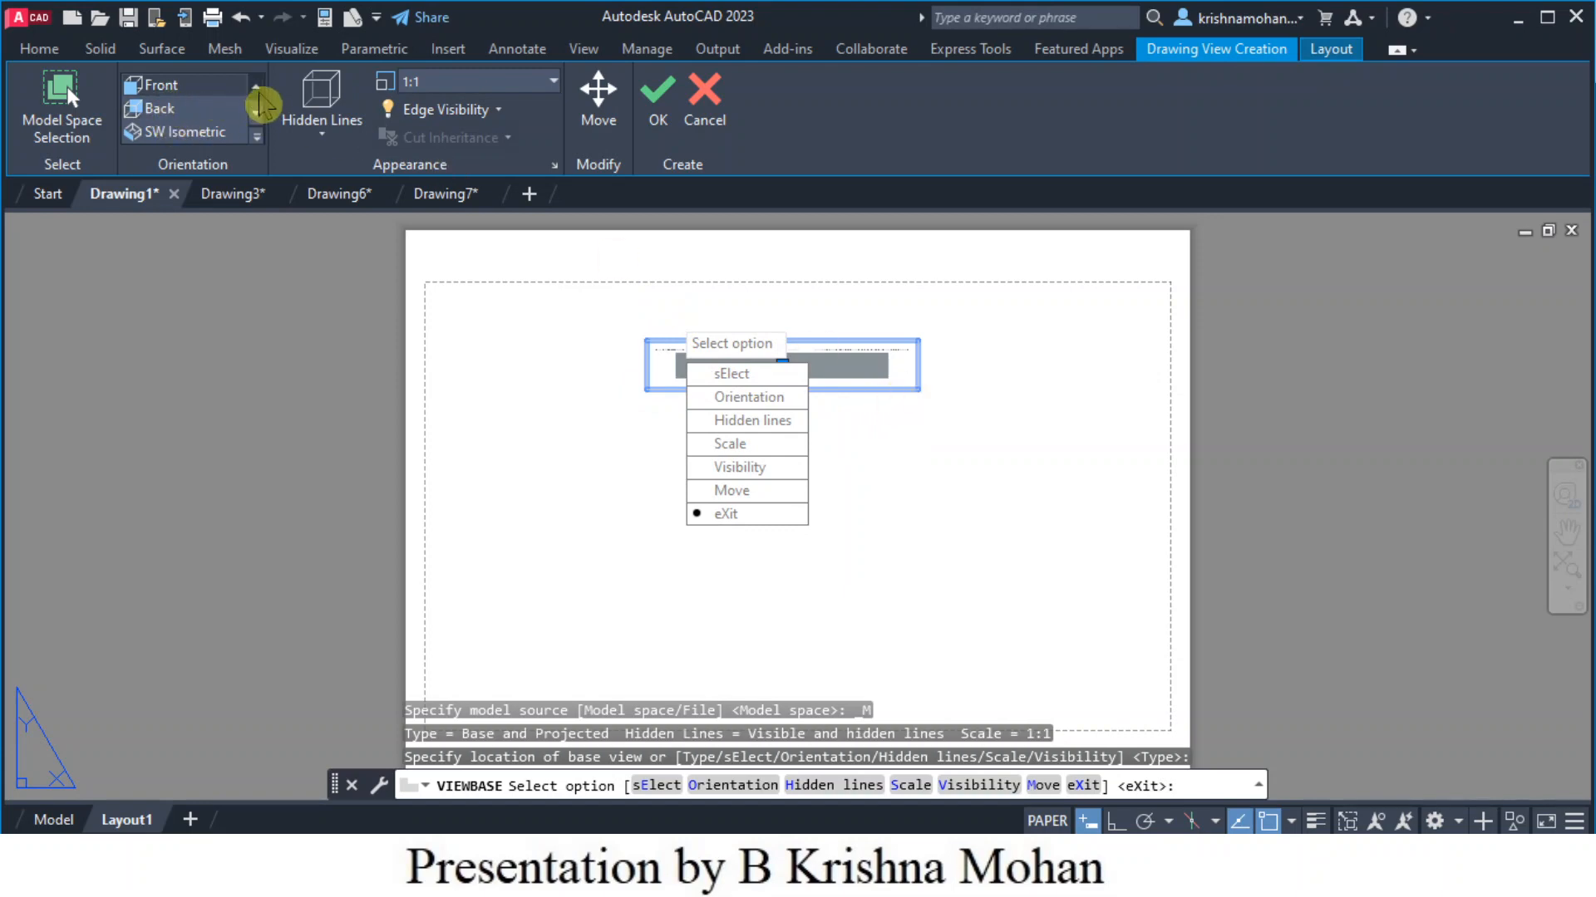
# Set the front base view to scale 1:1 with visible and hidden lines, and accept its settings
pyautogui.click(256, 88)
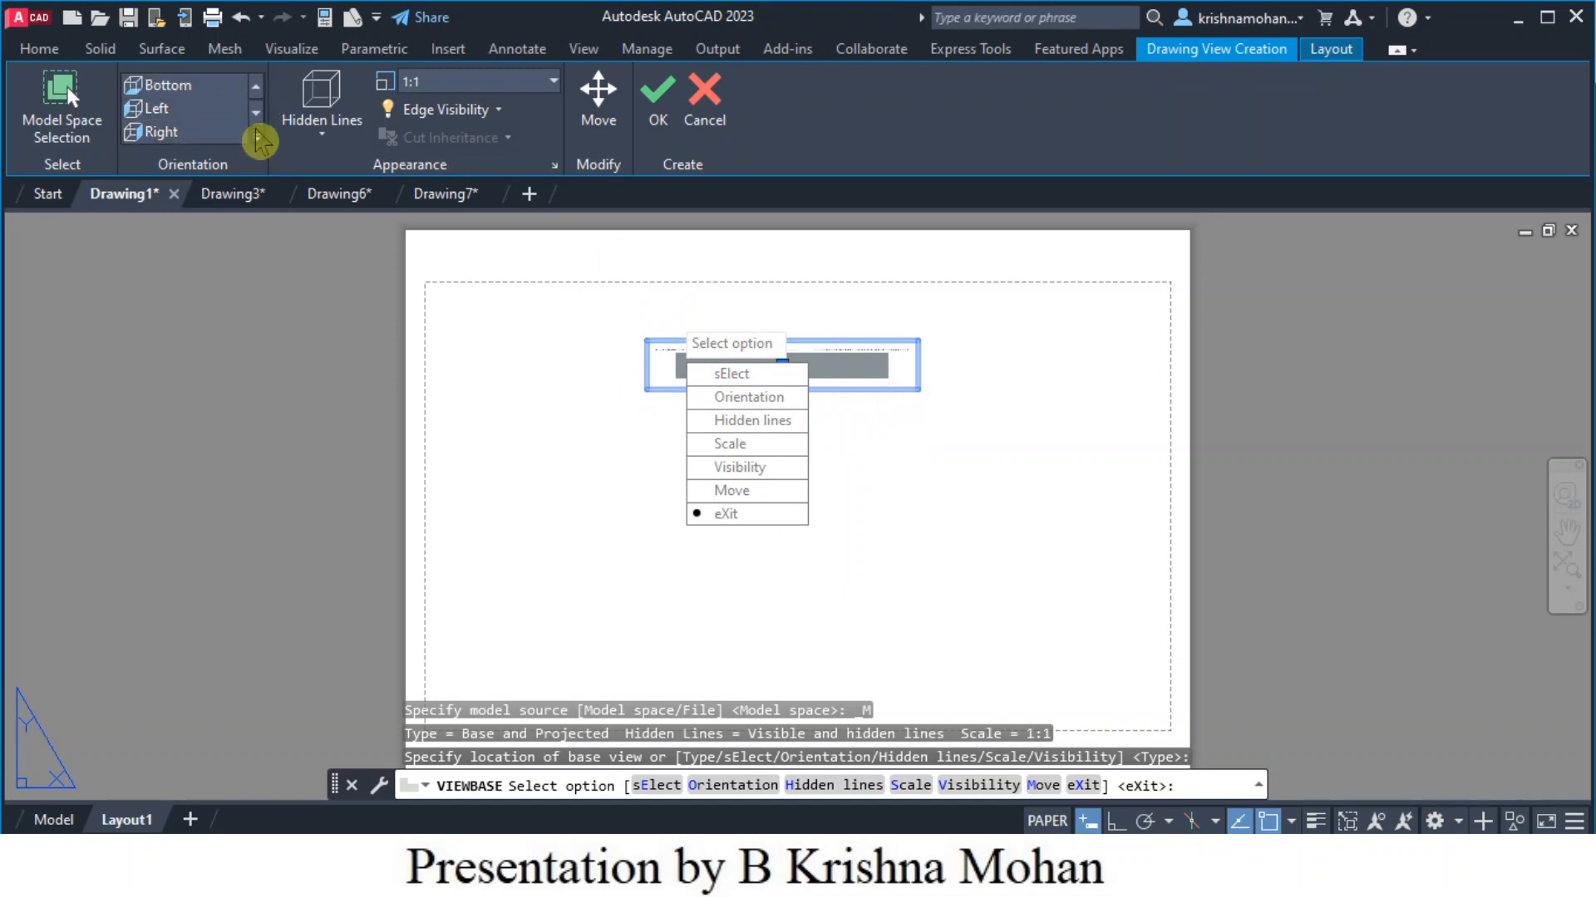
pyautogui.click(256, 114)
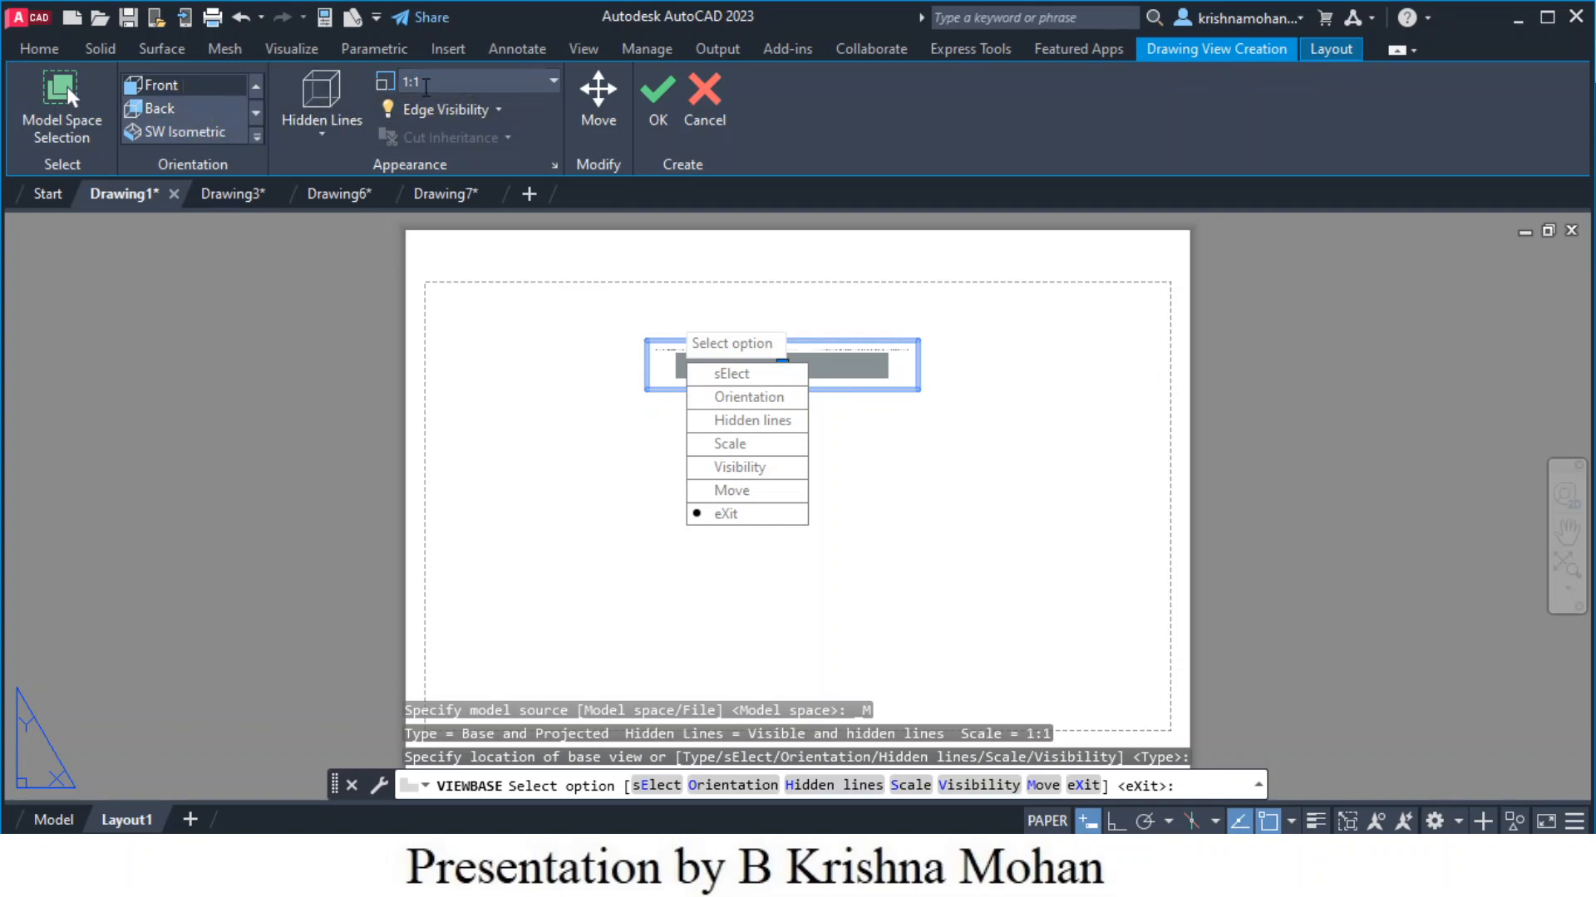
pyautogui.click(555, 92)
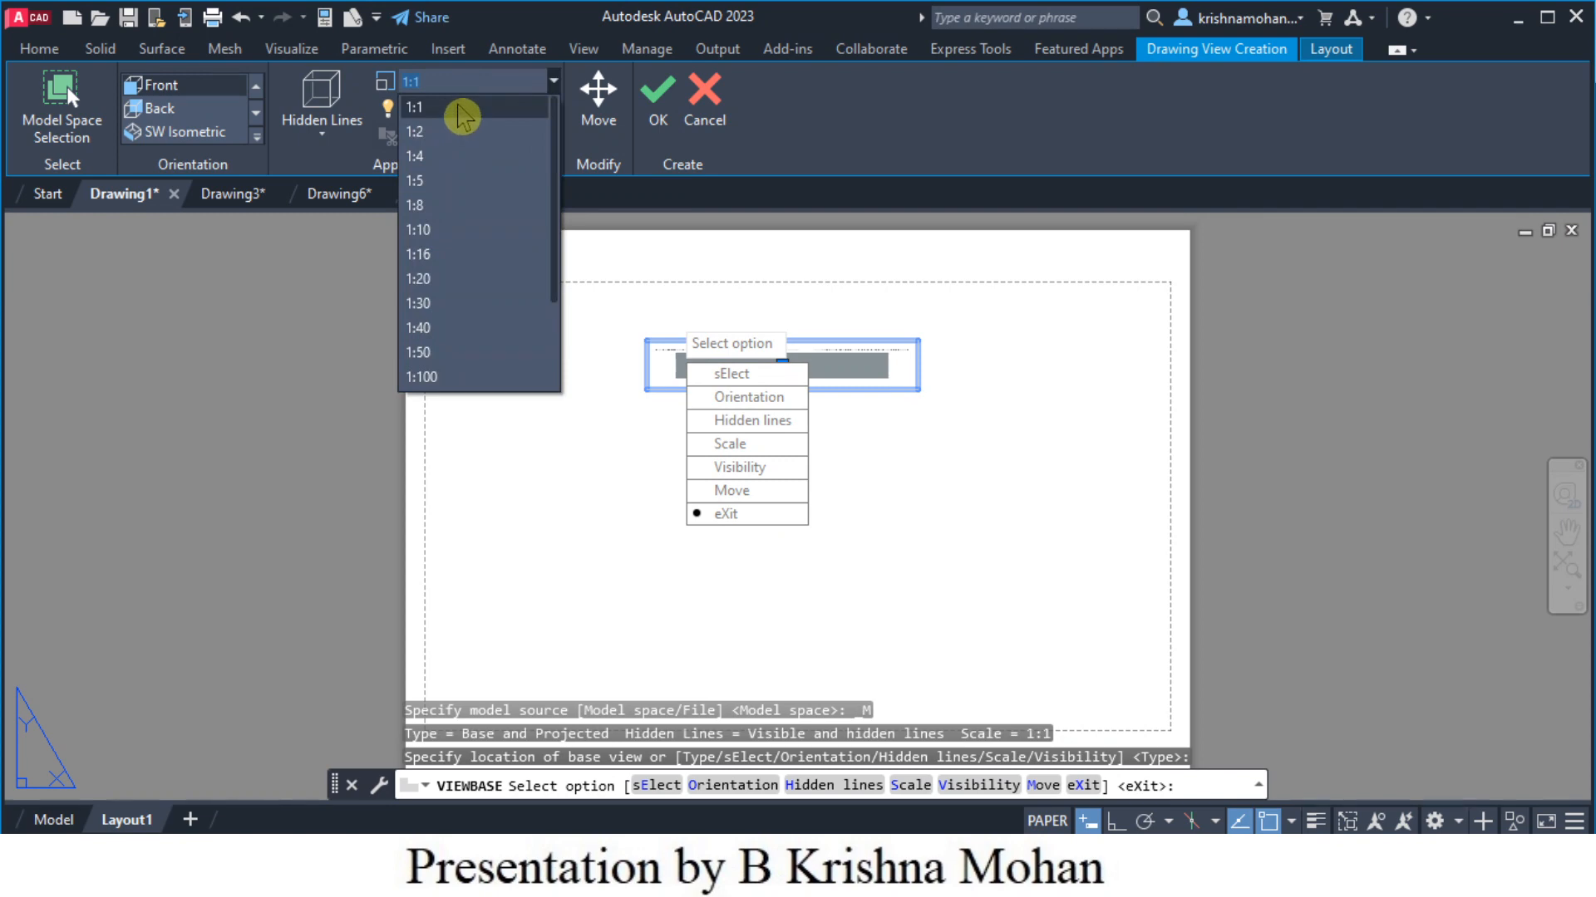
pyautogui.click(454, 108)
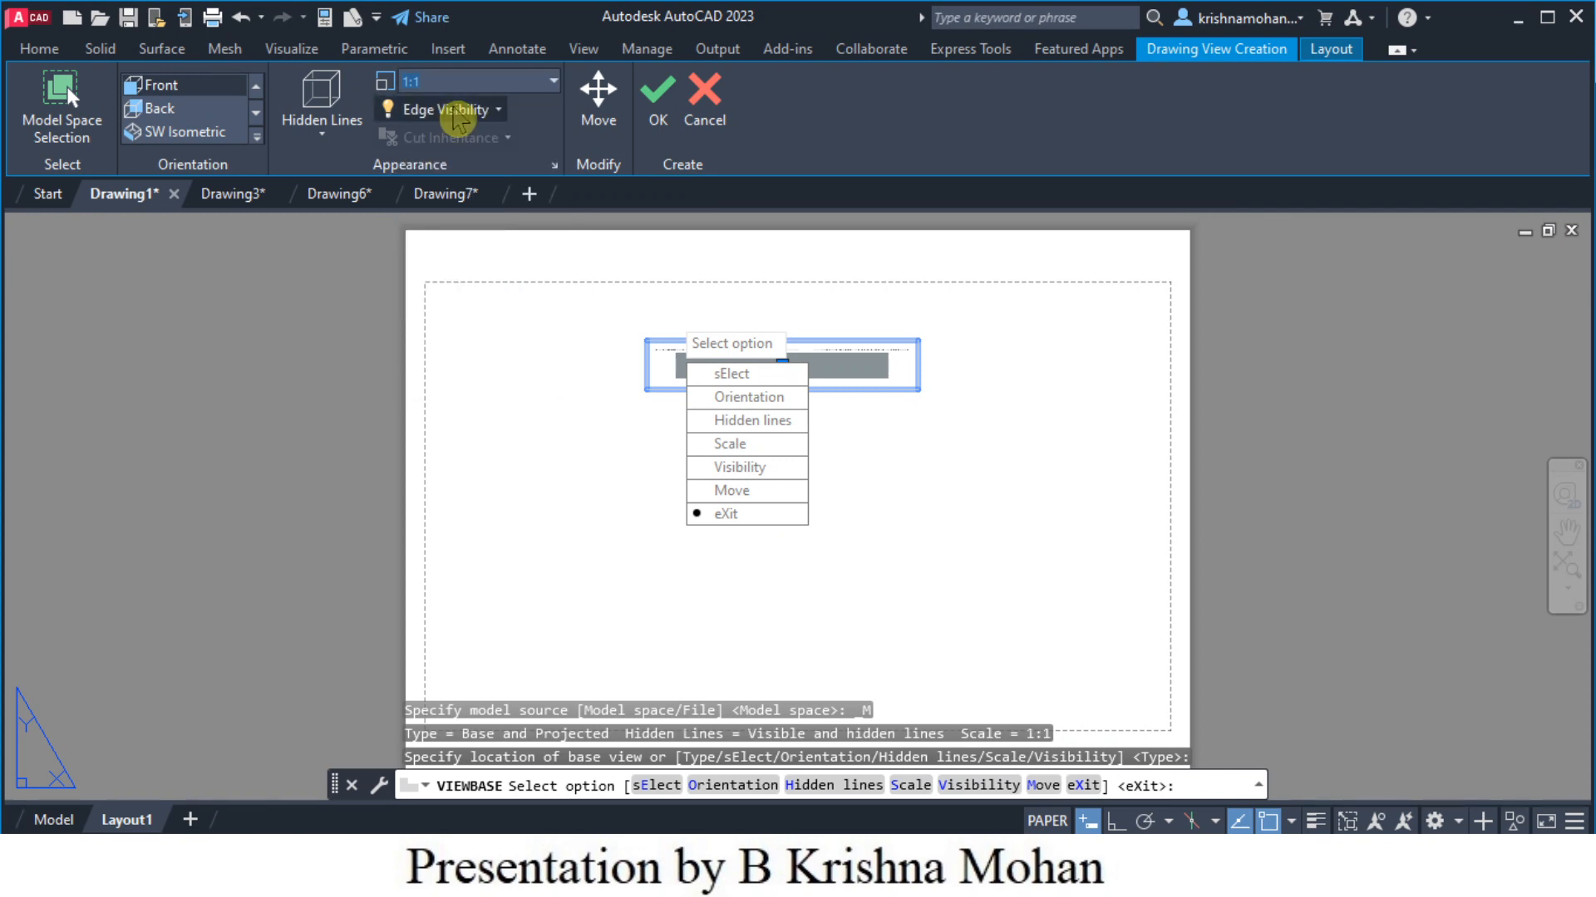
pyautogui.click(706, 399)
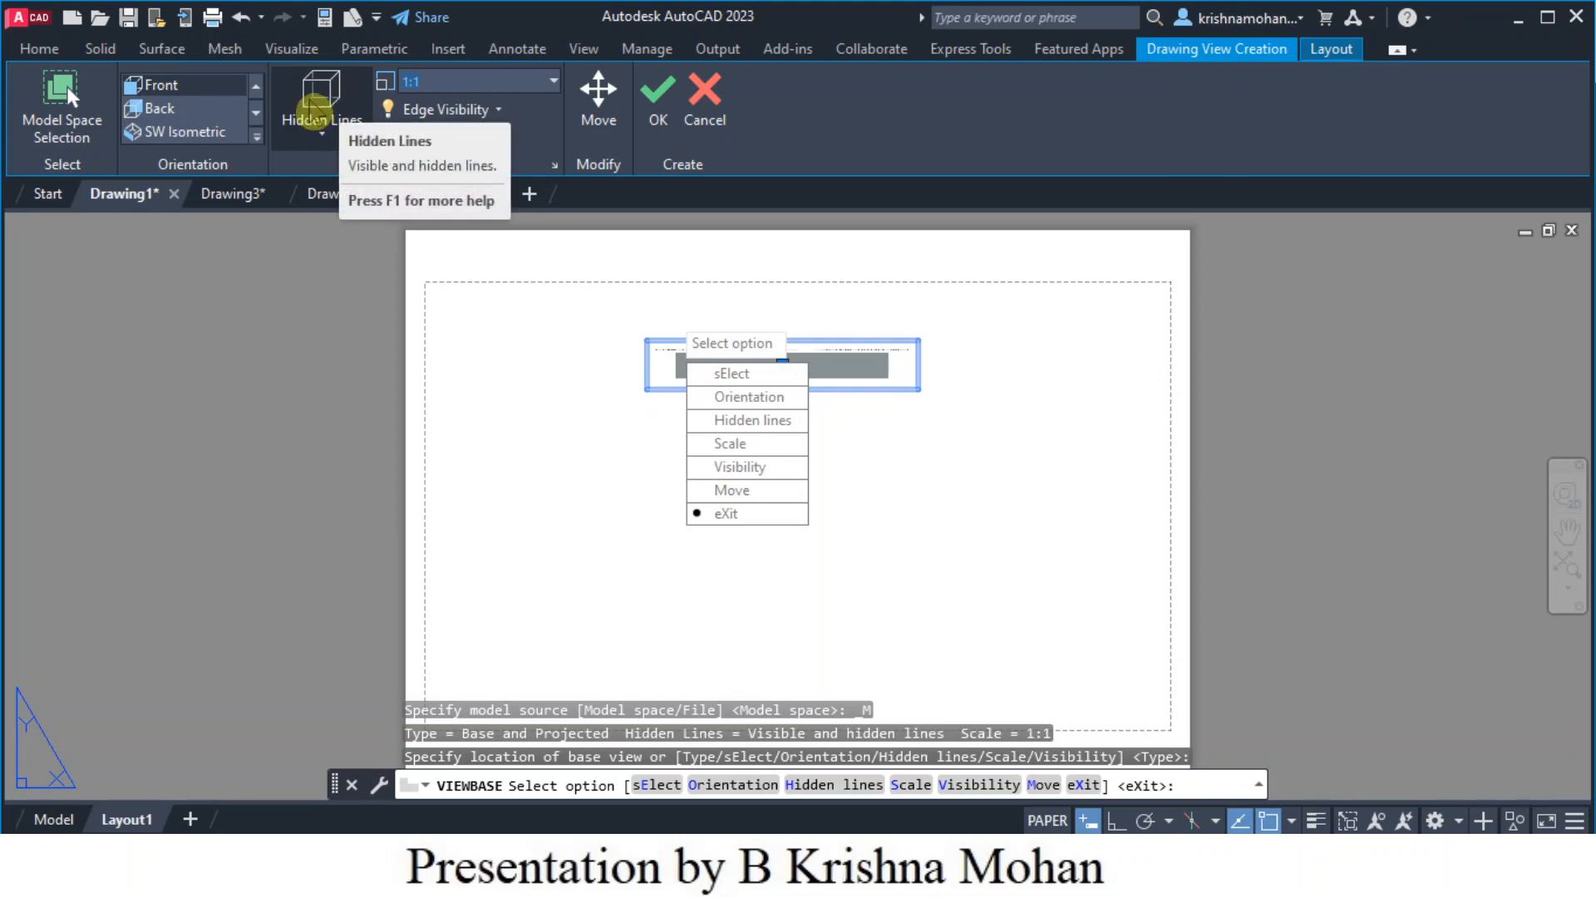
pyautogui.click(321, 135)
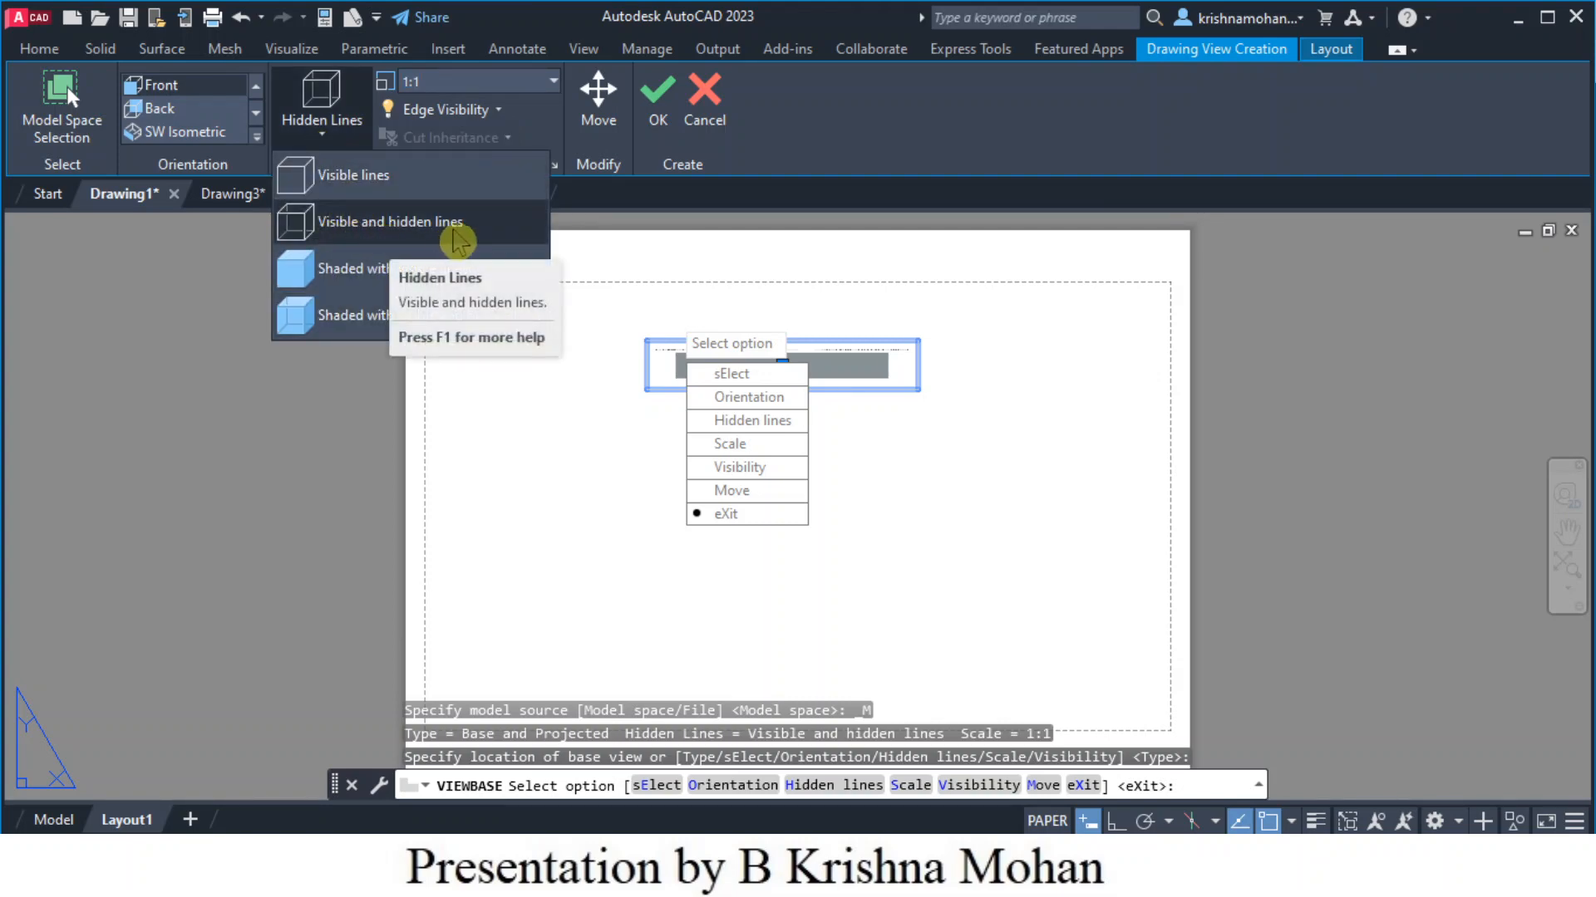
pyautogui.click(372, 236)
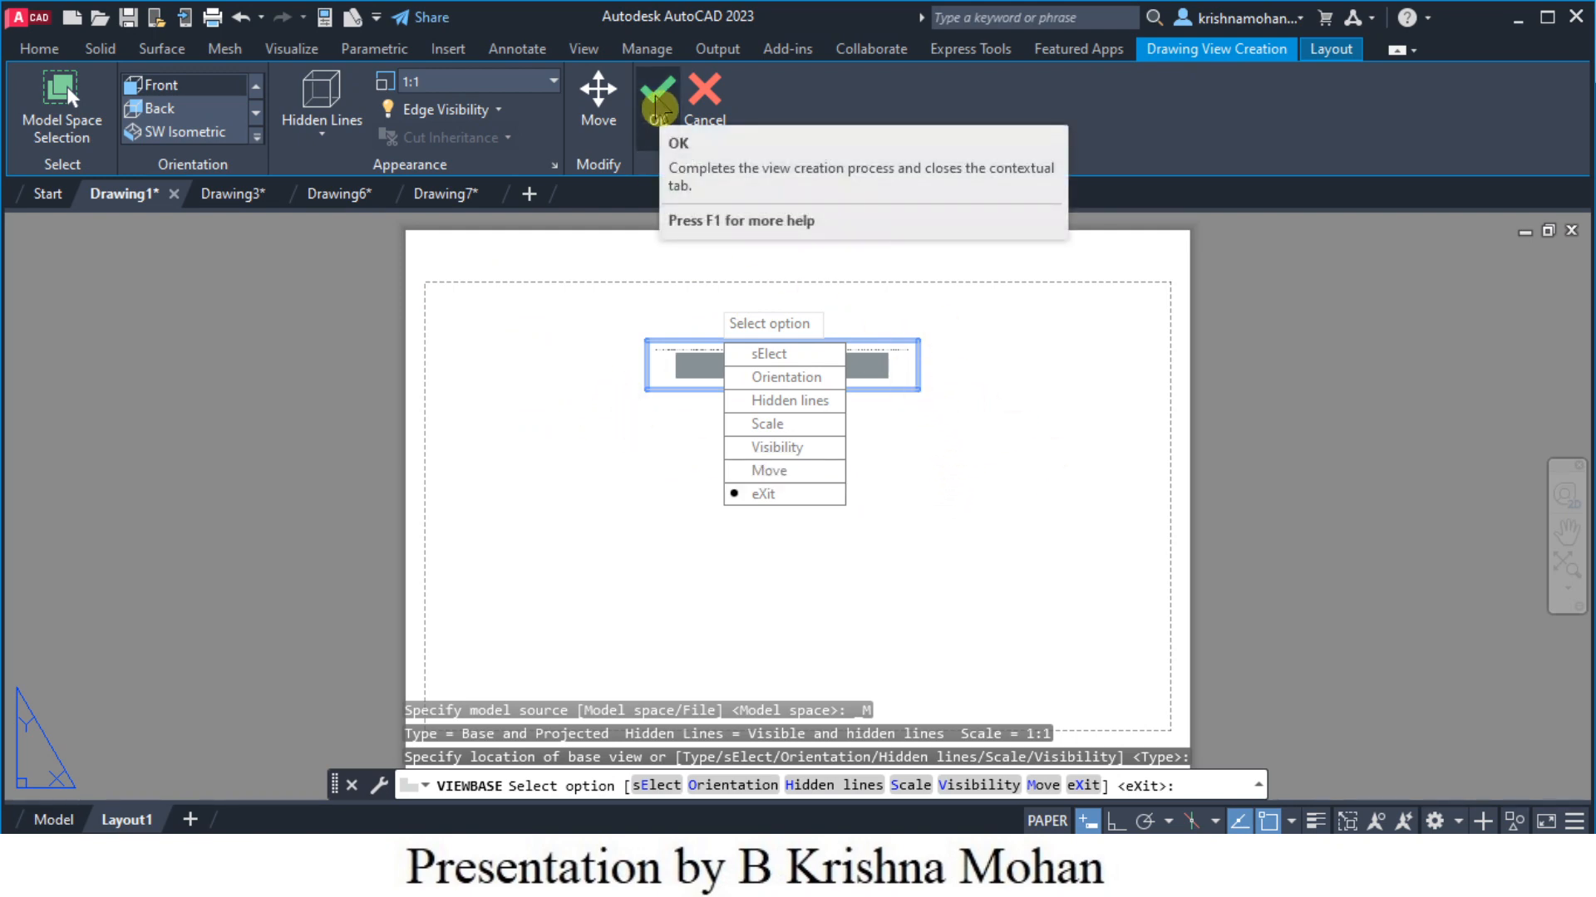
pyautogui.click(657, 98)
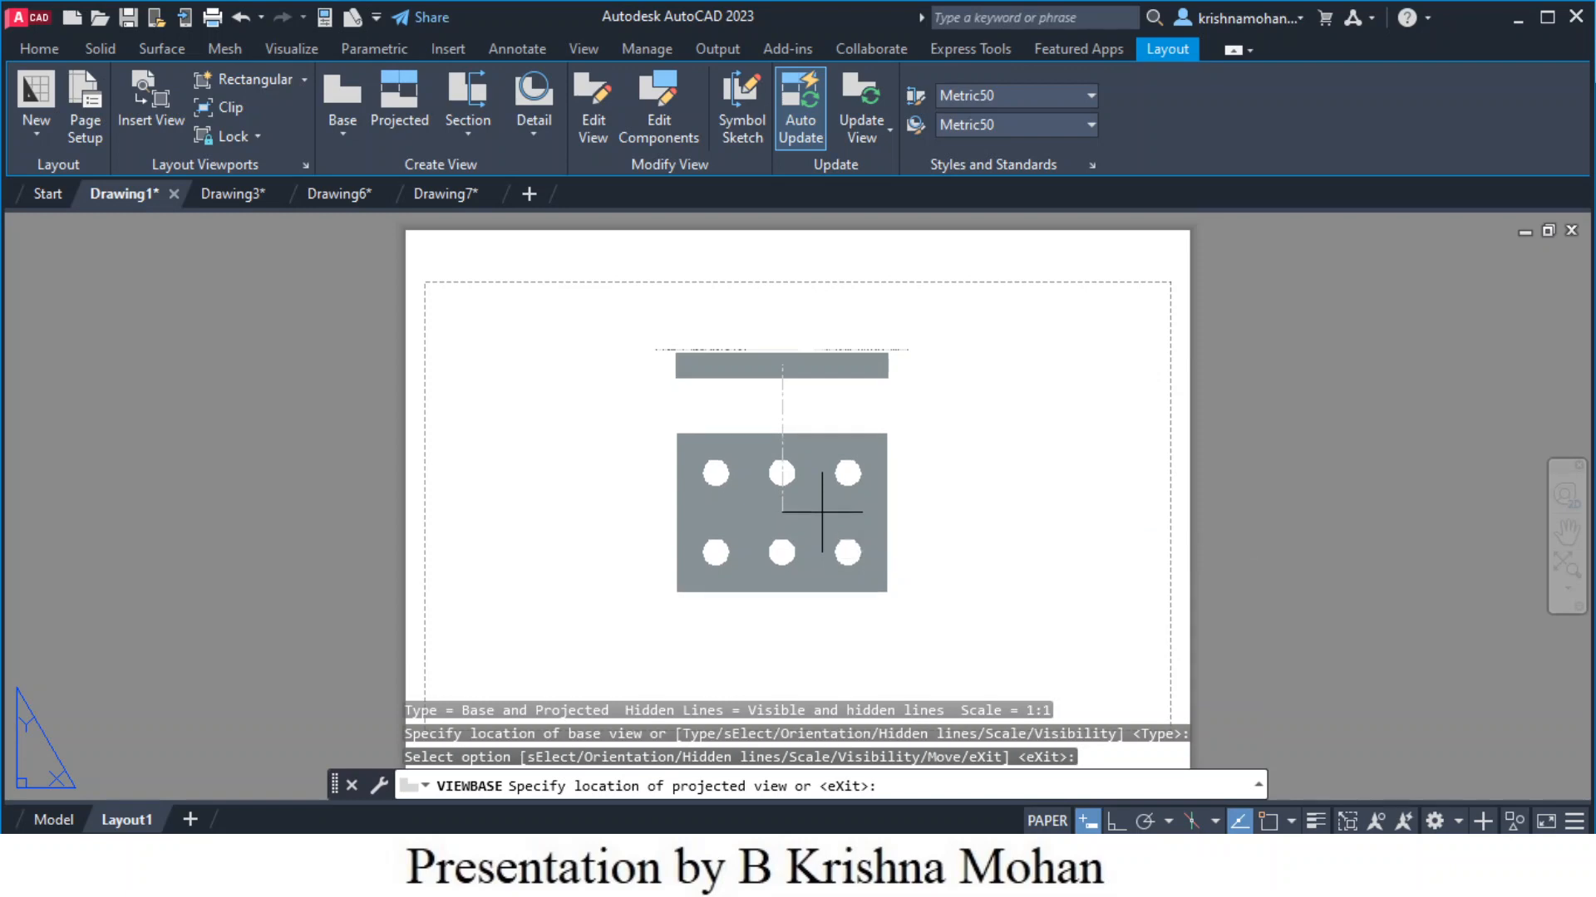
# Place a projected top view below the front view and an isometric view beside them, and finish the view creation
pyautogui.click(824, 512)
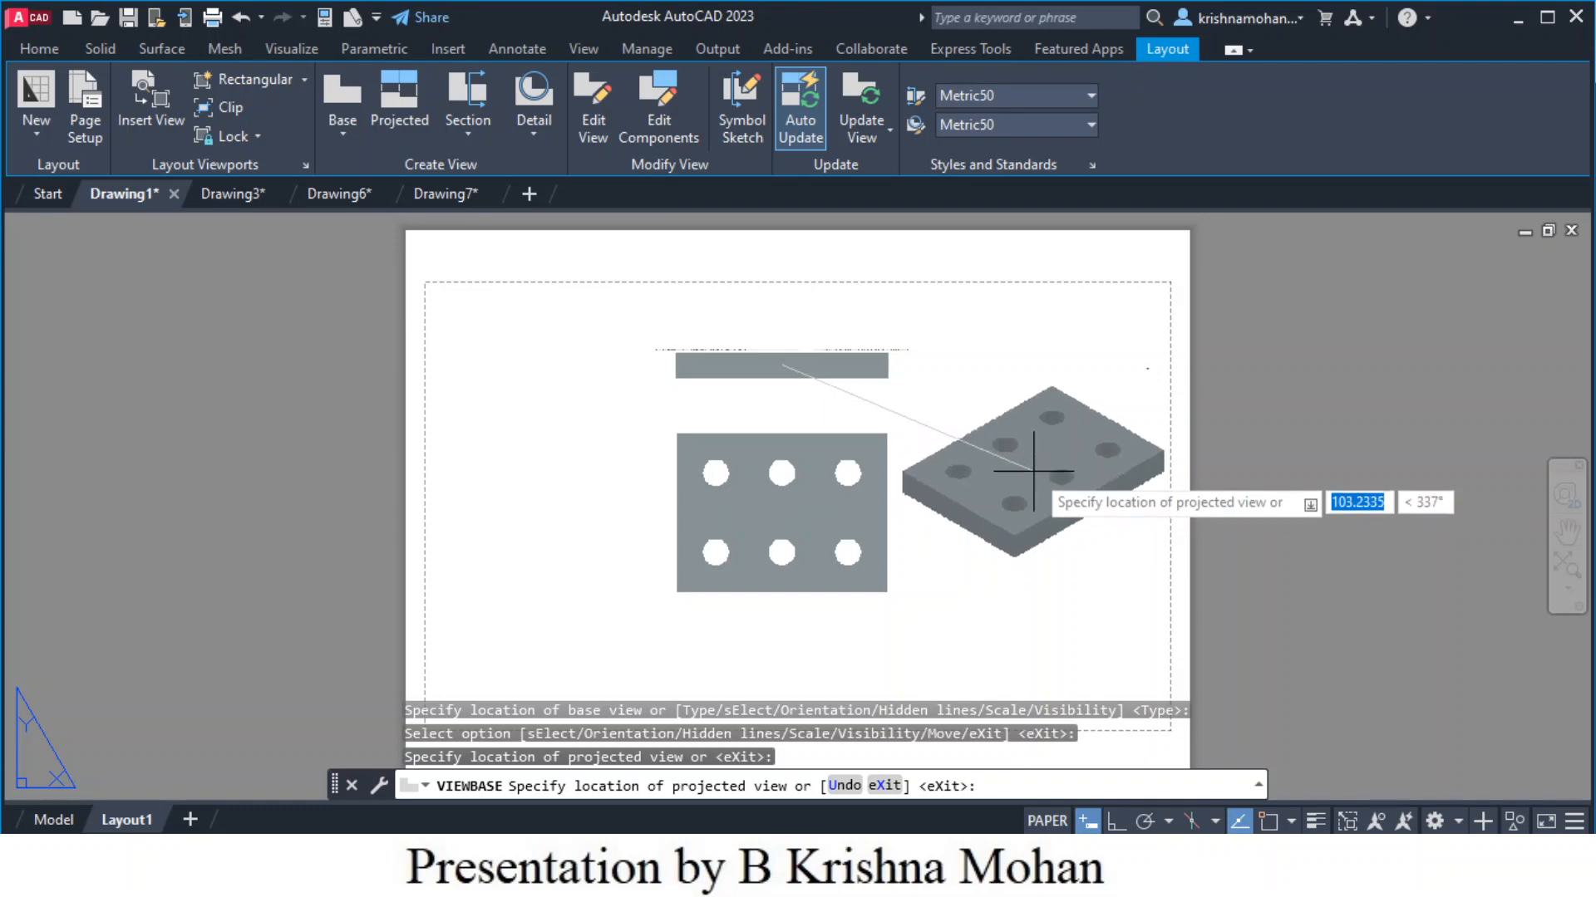
pyautogui.click(1033, 468)
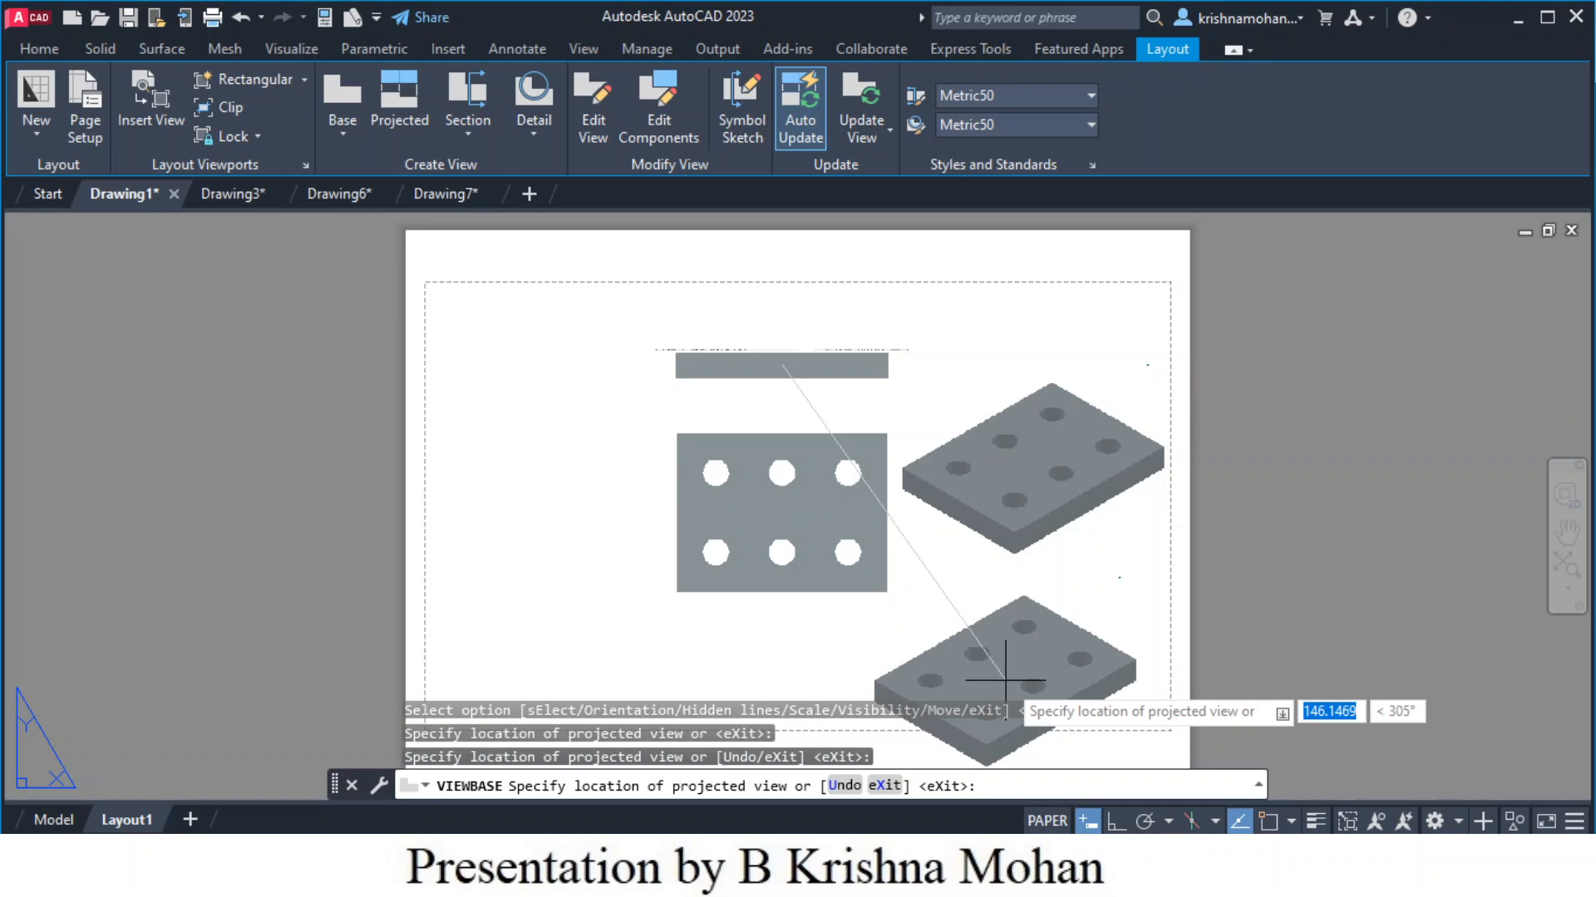
pyautogui.press('Return')
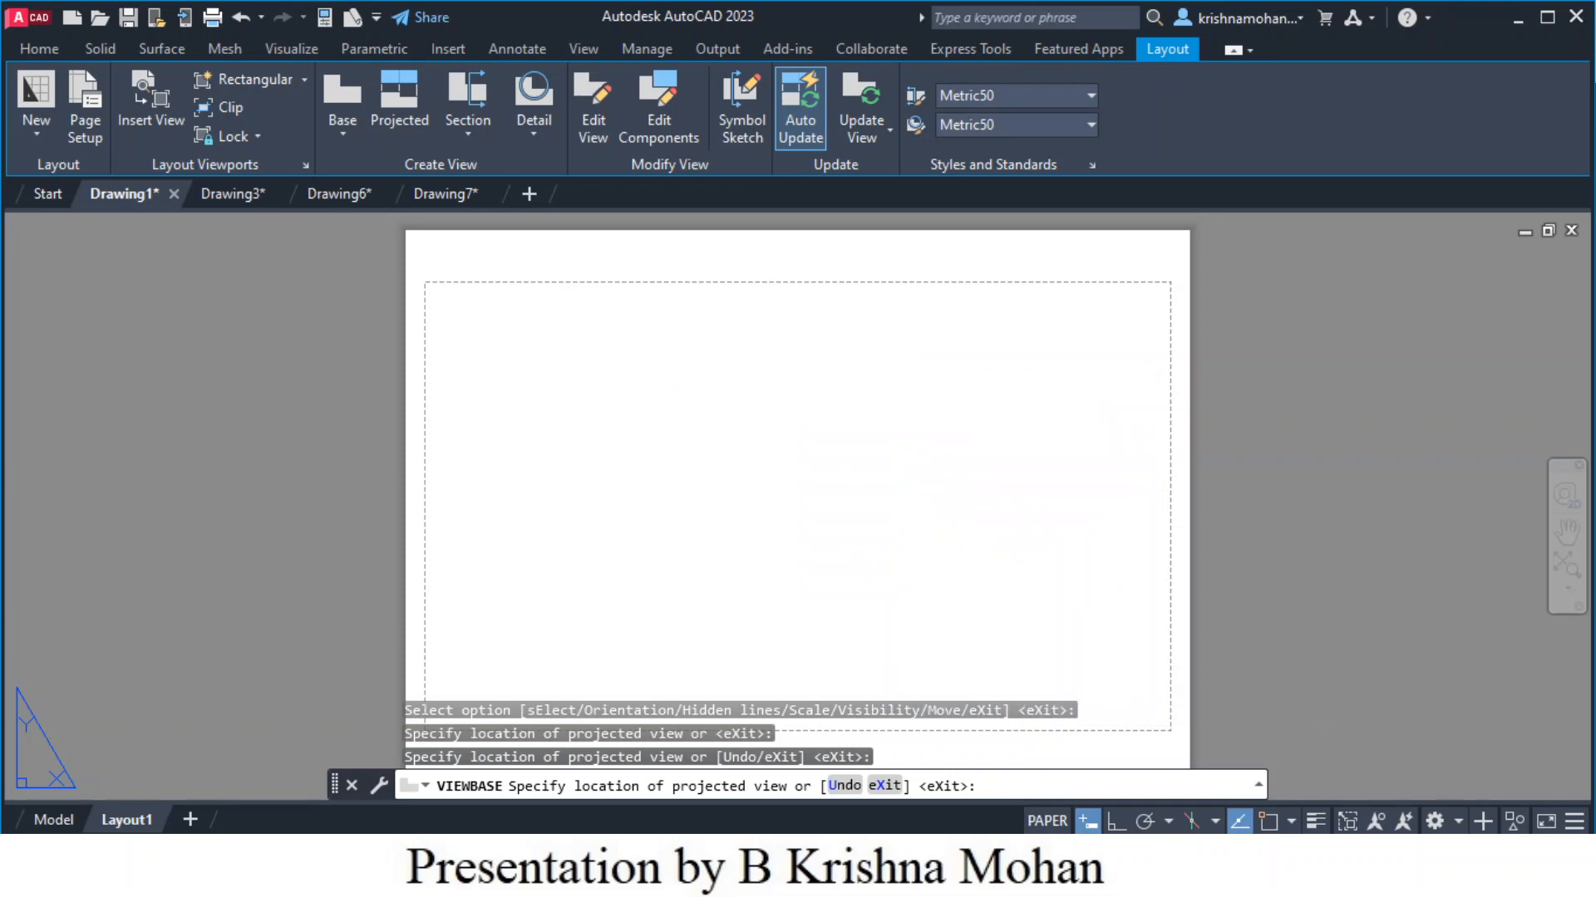
# Move the front view, together with its aligned top view, about 77 mm toward the upper left of the sheet
pyautogui.click(1035, 615)
pyautogui.click(1036, 616)
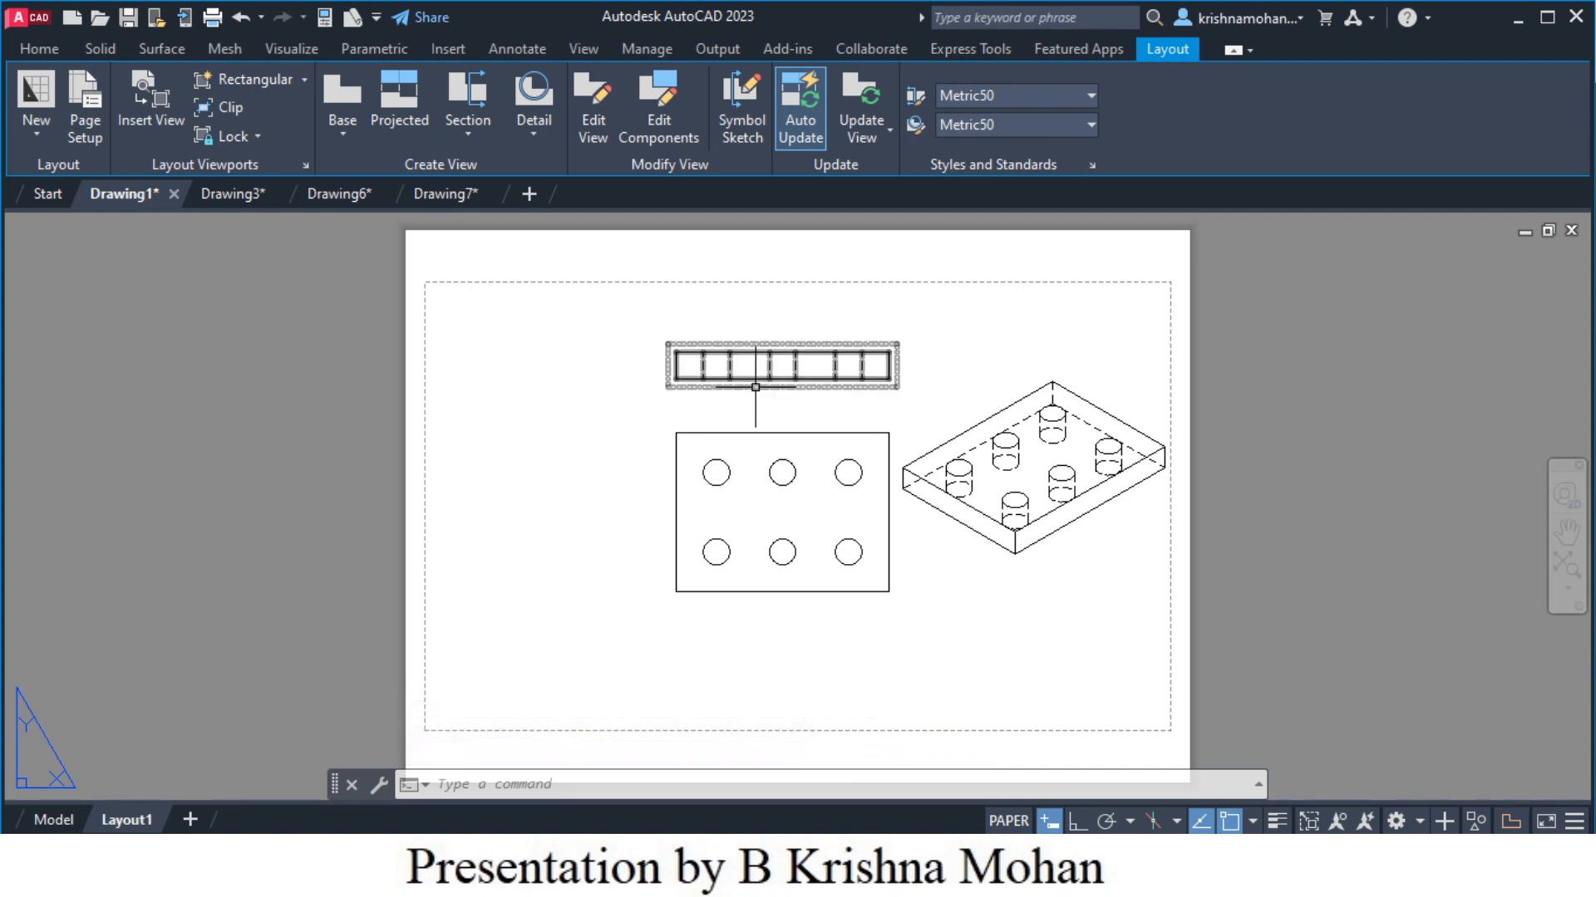
pyautogui.click(754, 385)
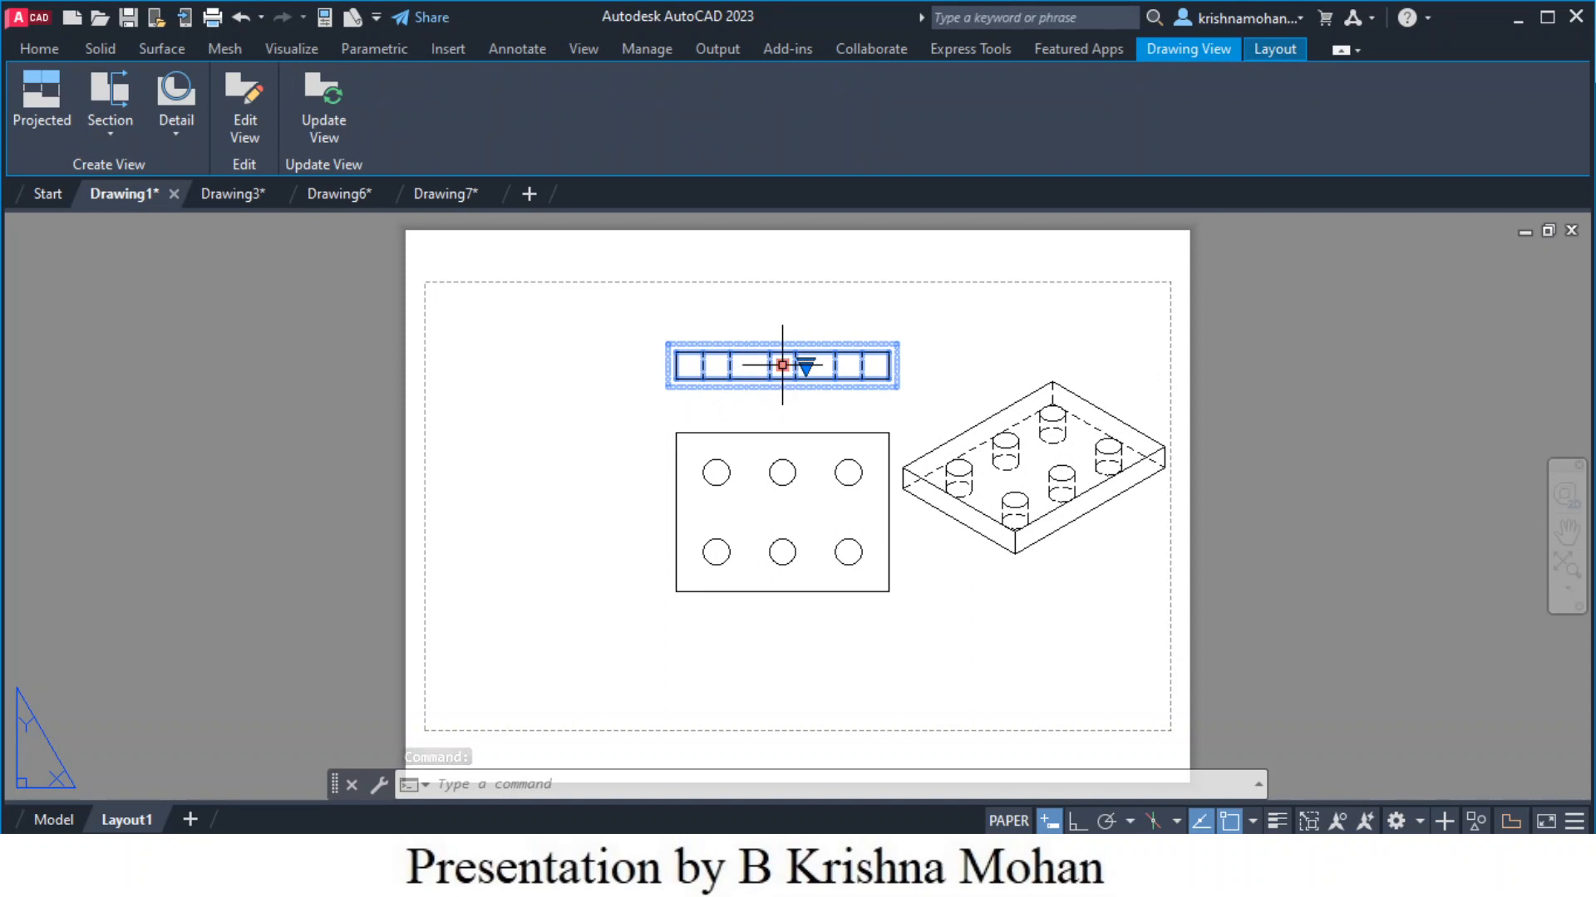
pyautogui.click(782, 365)
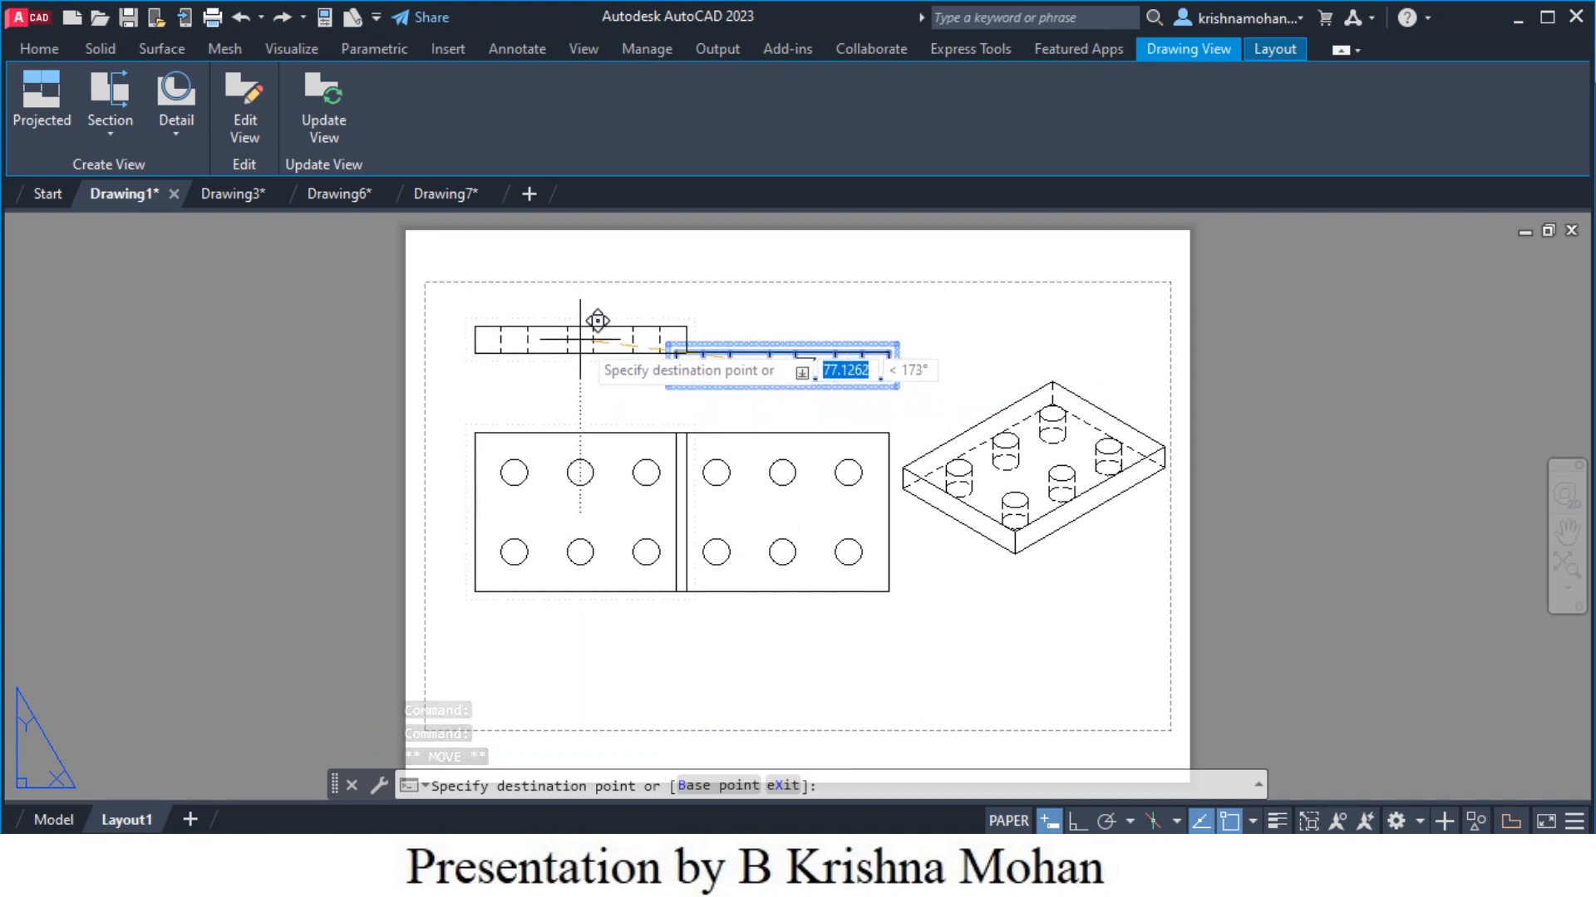
pyautogui.click(580, 339)
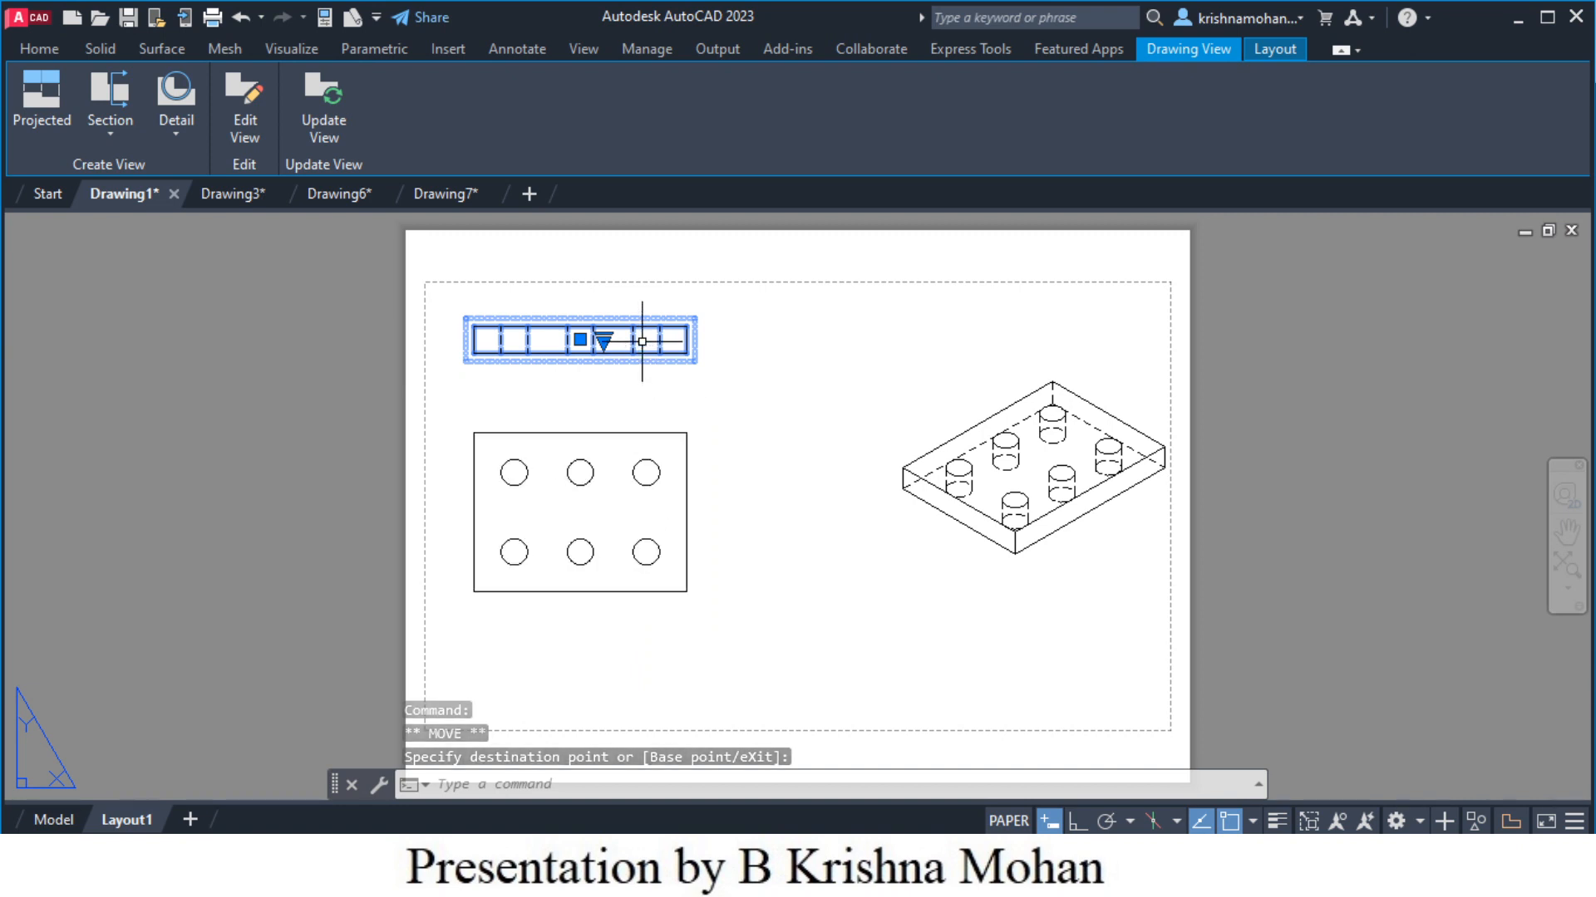
# Move the top view 10 mm straight down, away from the front view
pyautogui.click(641, 524)
pyautogui.click(580, 512)
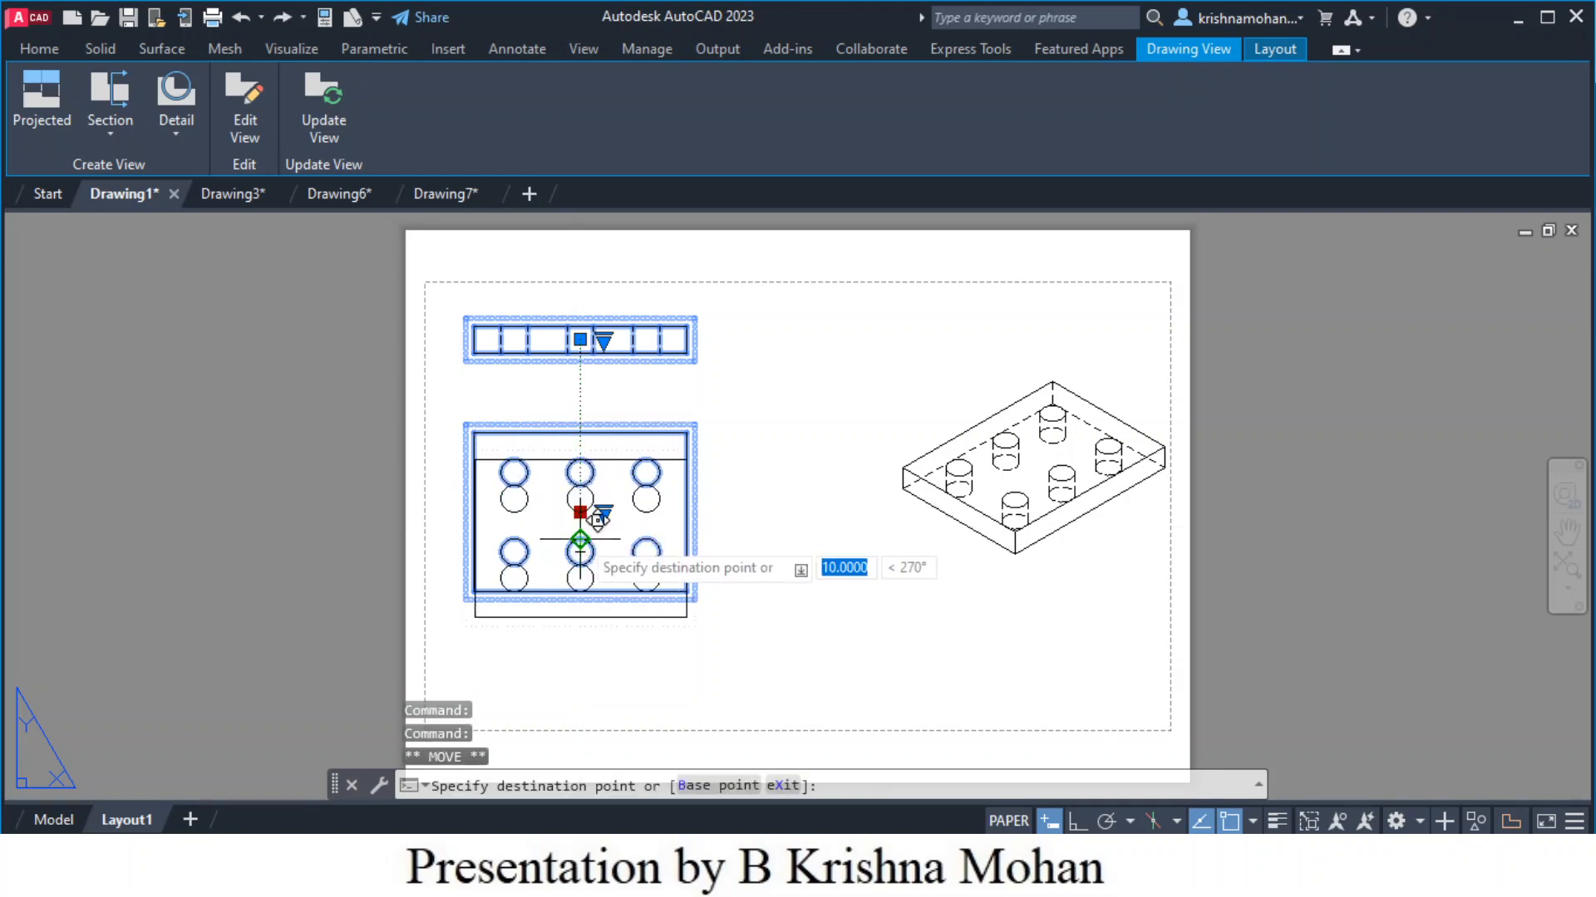
pyautogui.click(580, 540)
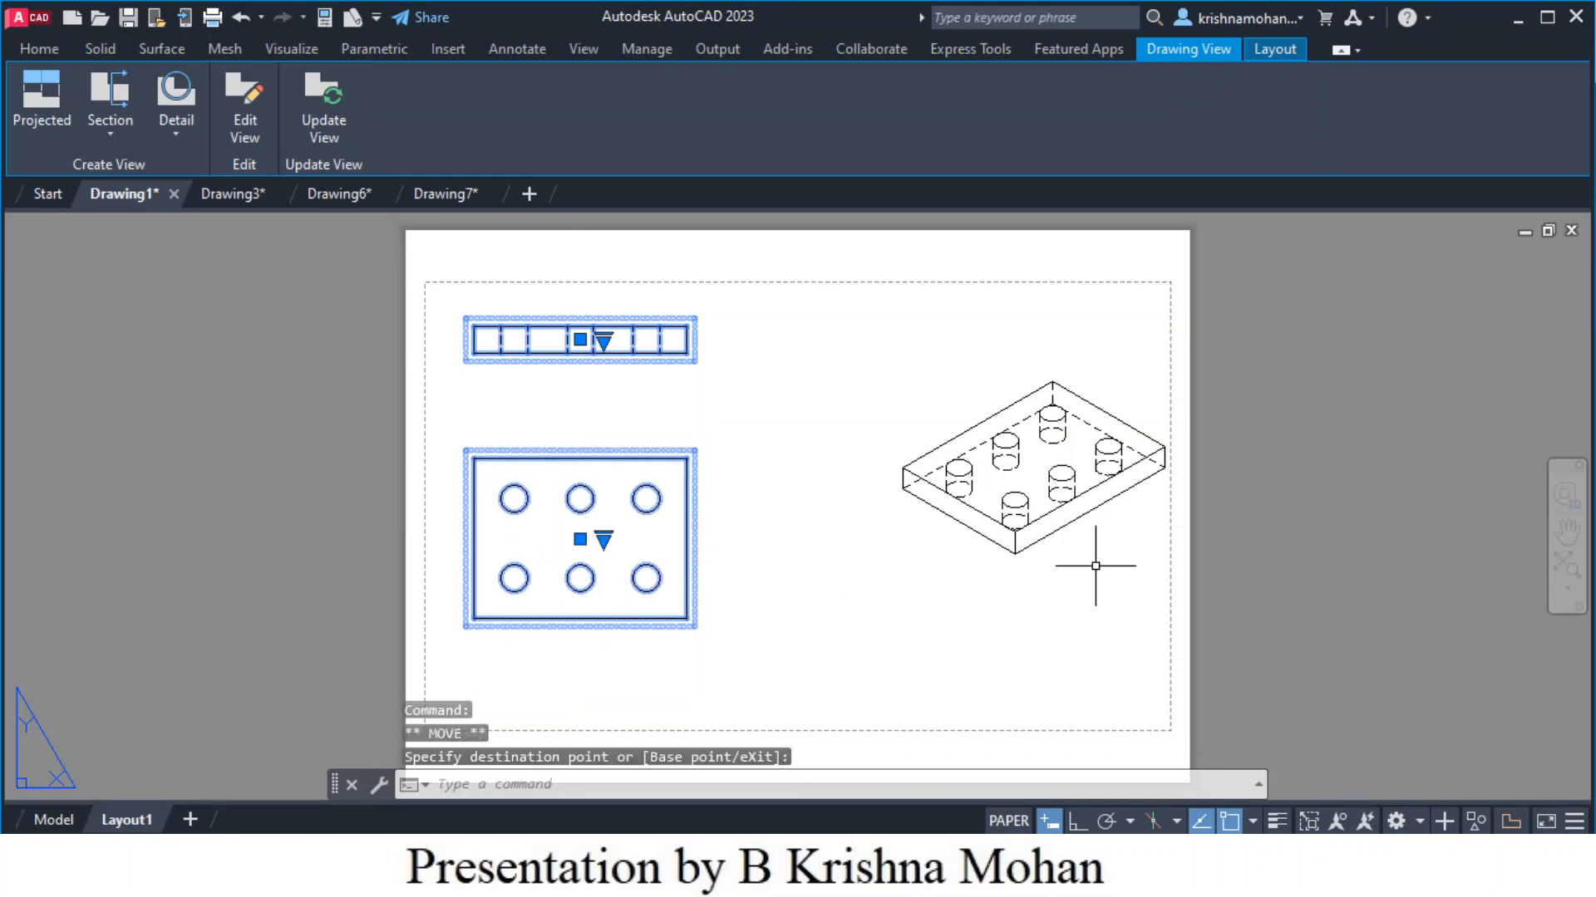
# Move the isometric view closer to the front and top views, inside the sheet's printable area, and clear the selection
pyautogui.click(1033, 469)
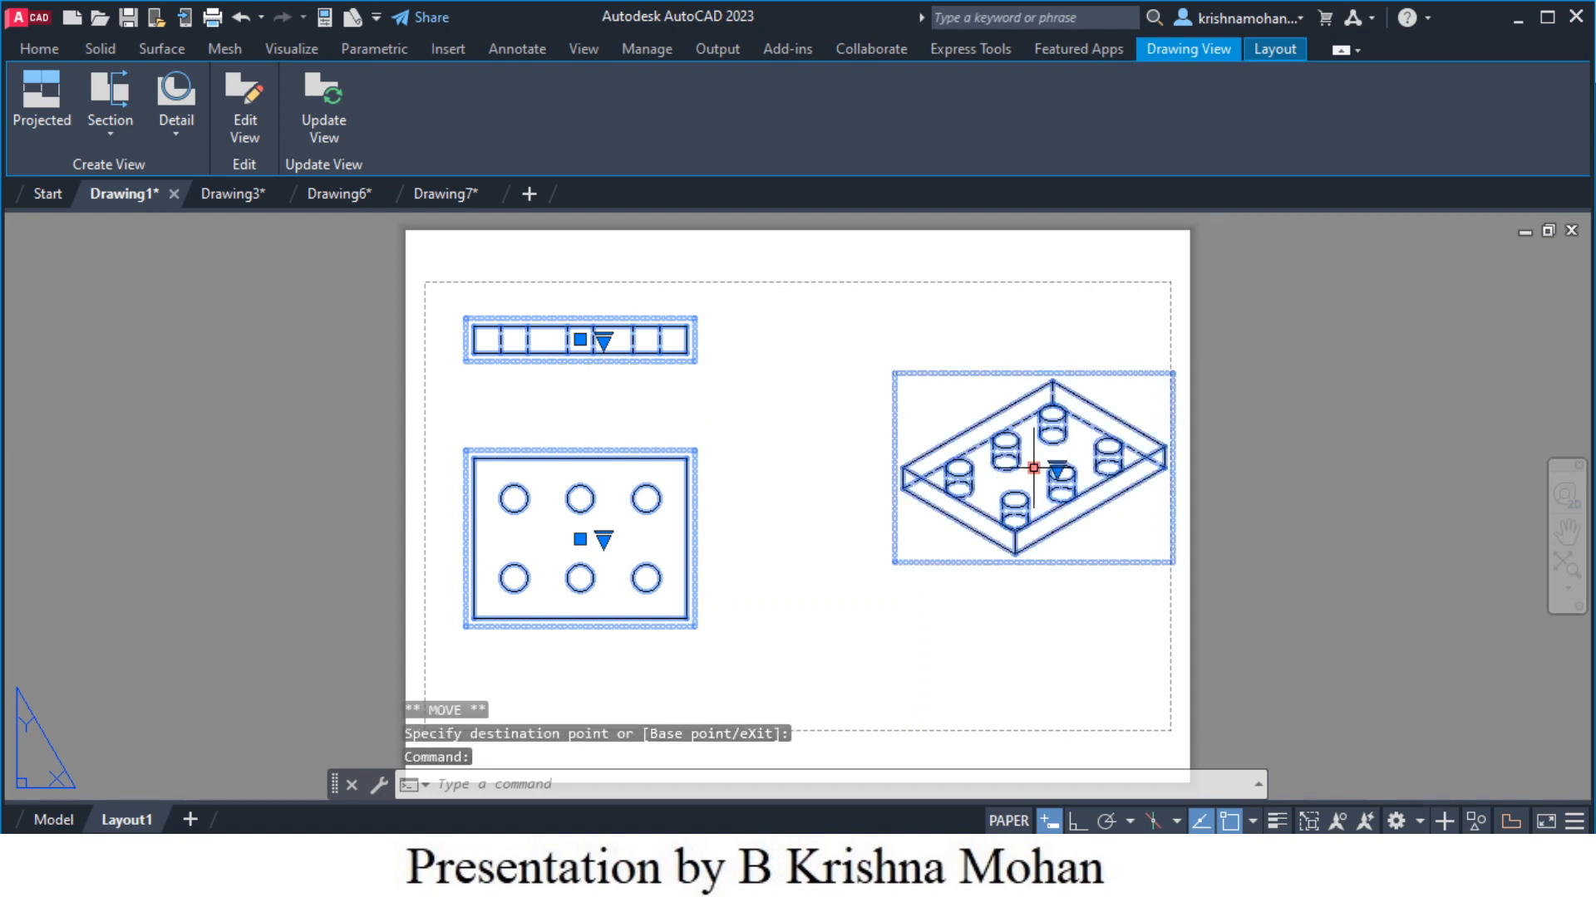
pyautogui.click(1033, 468)
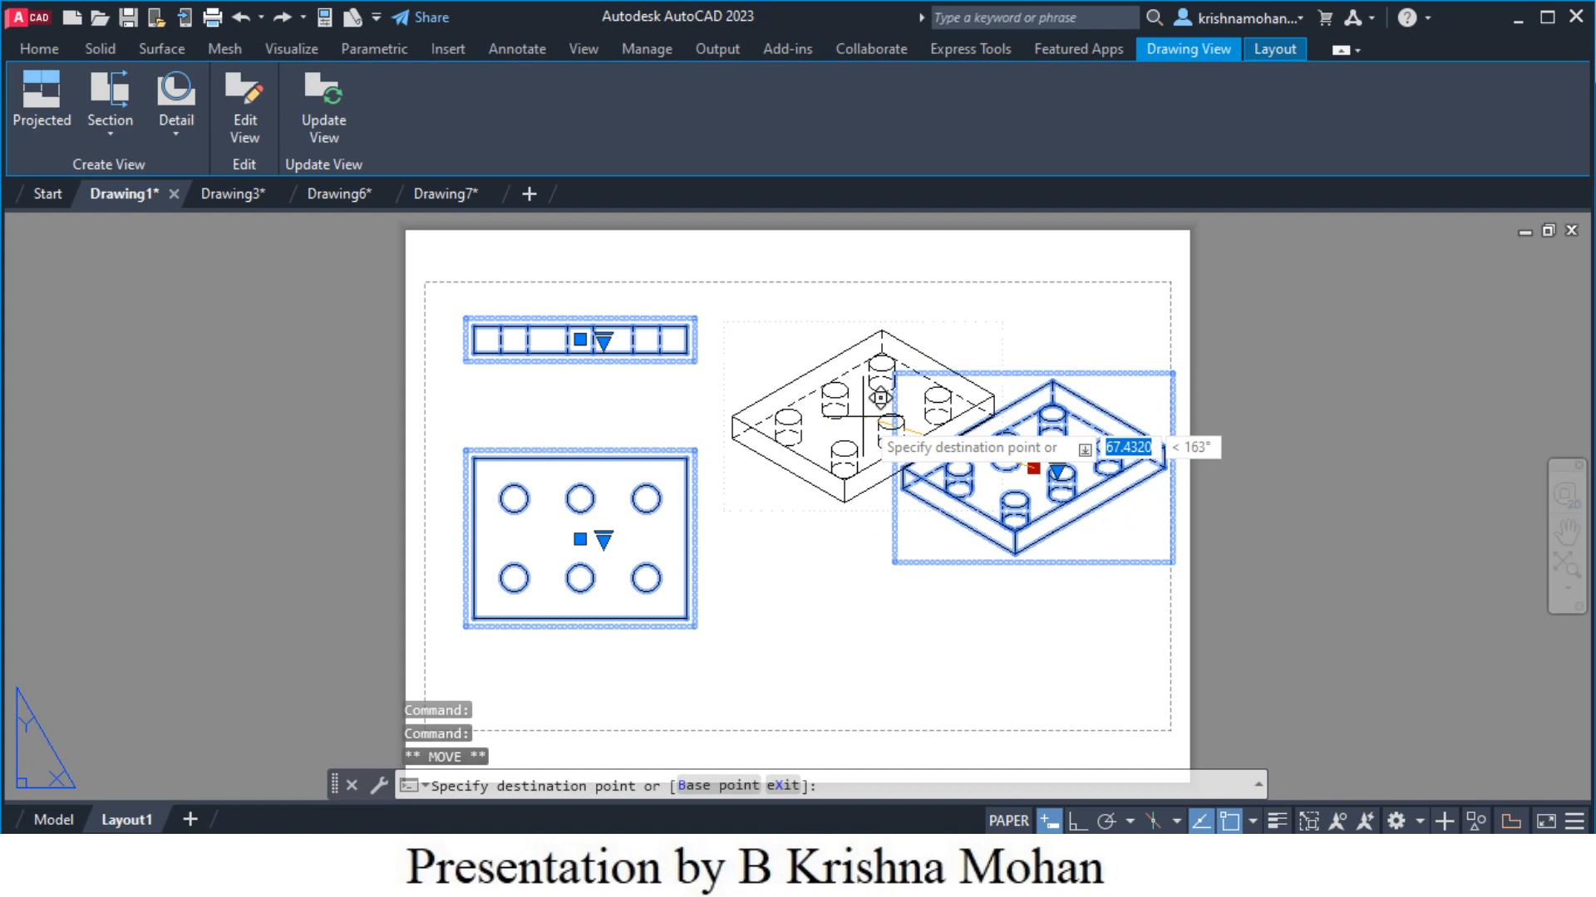
pyautogui.click(932, 449)
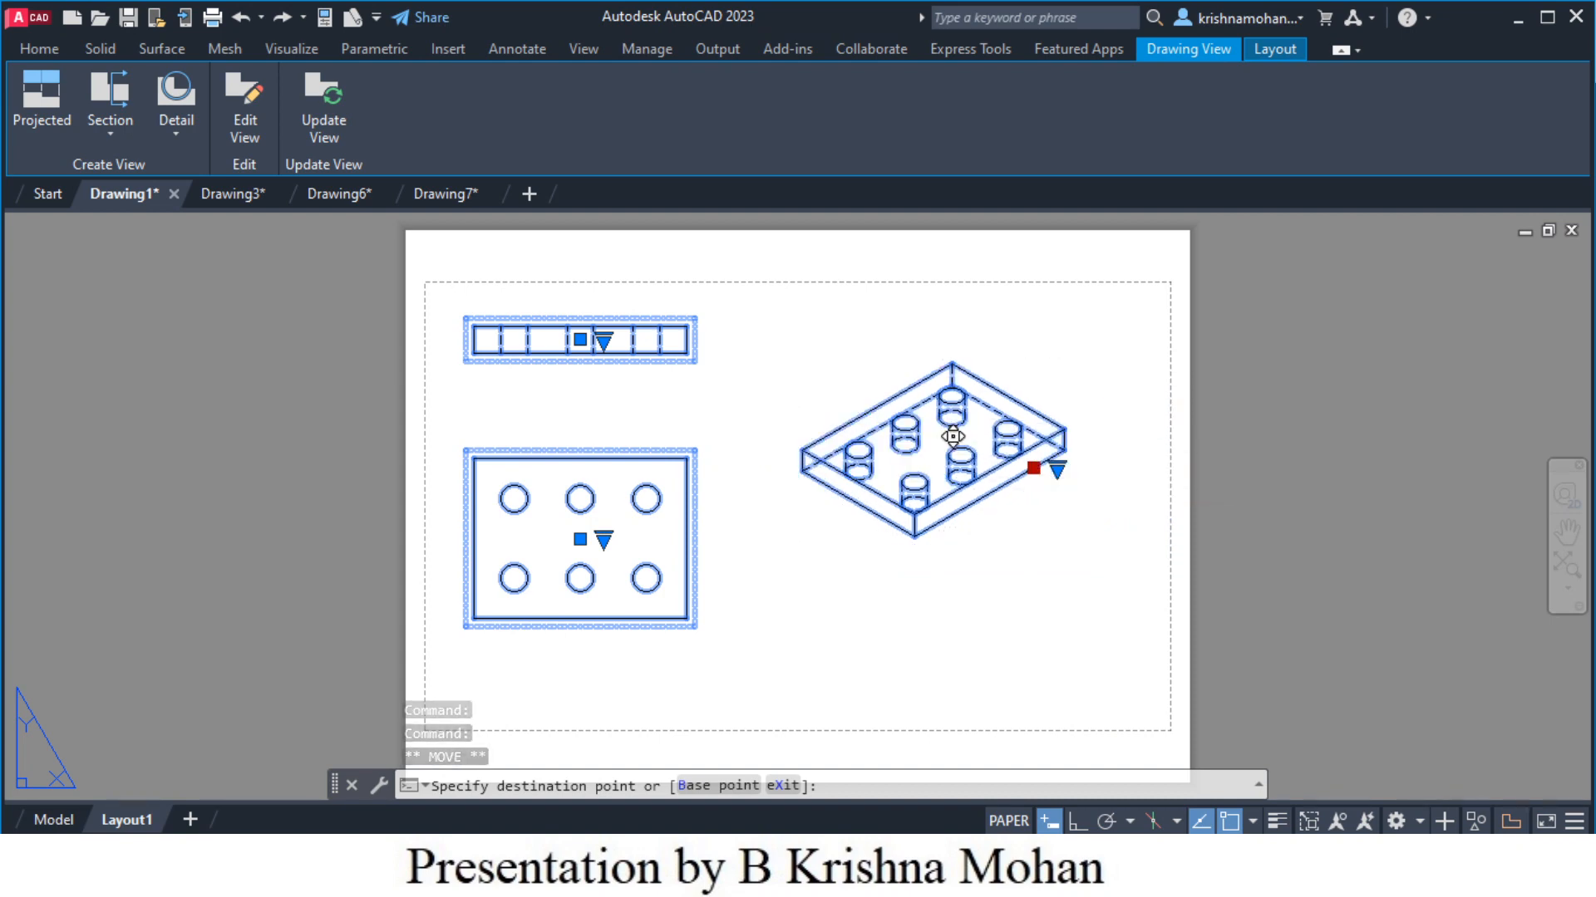
pyautogui.click(1044, 646)
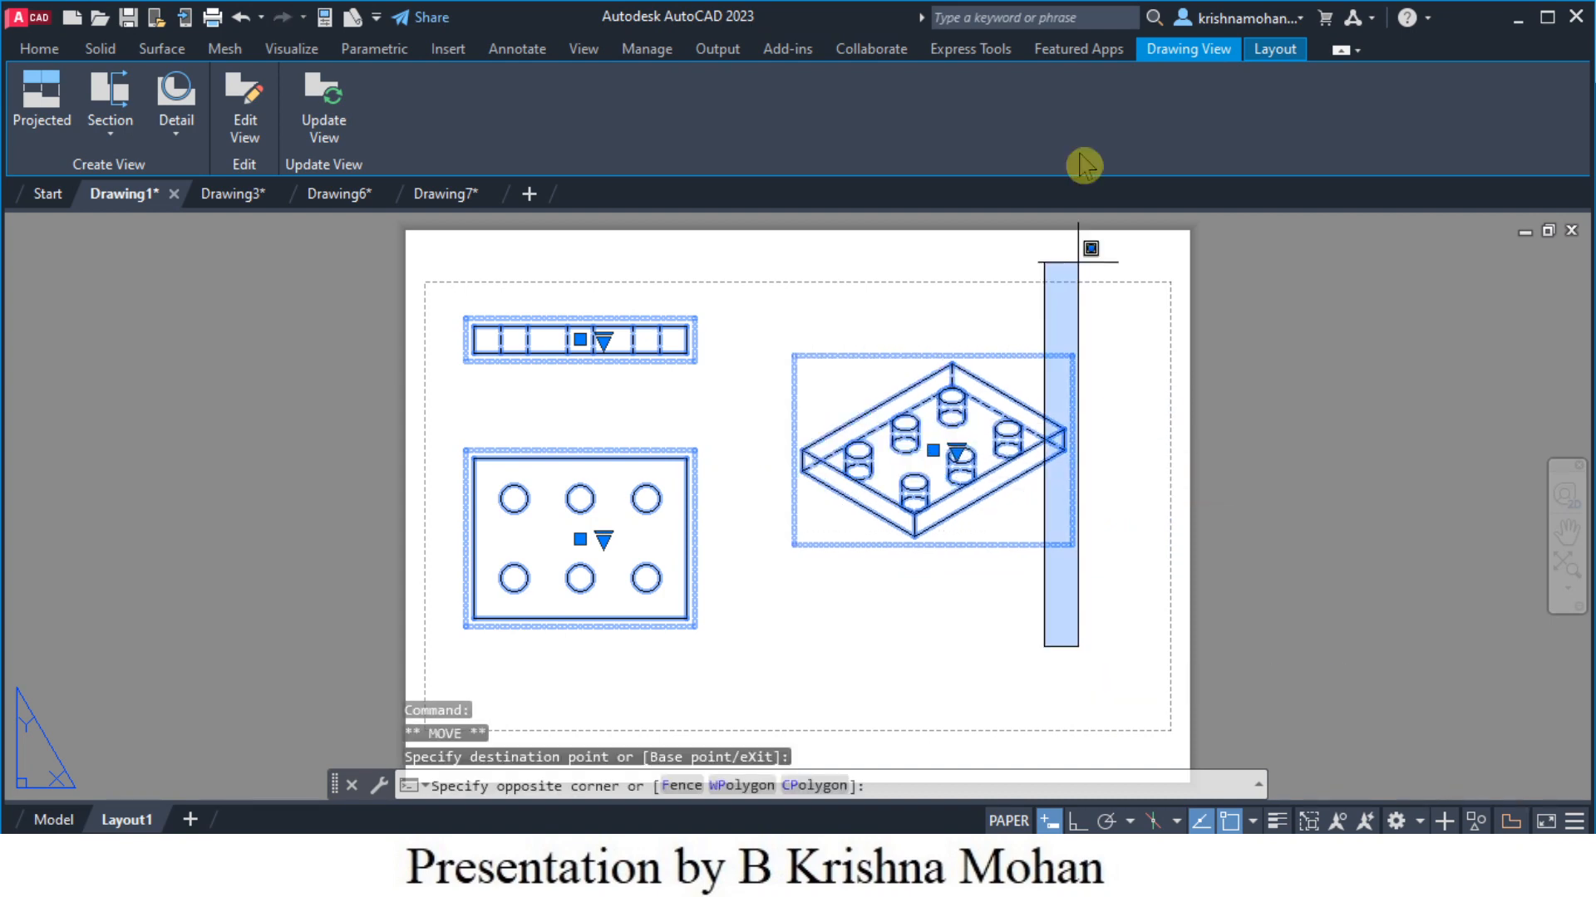
pyautogui.click(1156, 359)
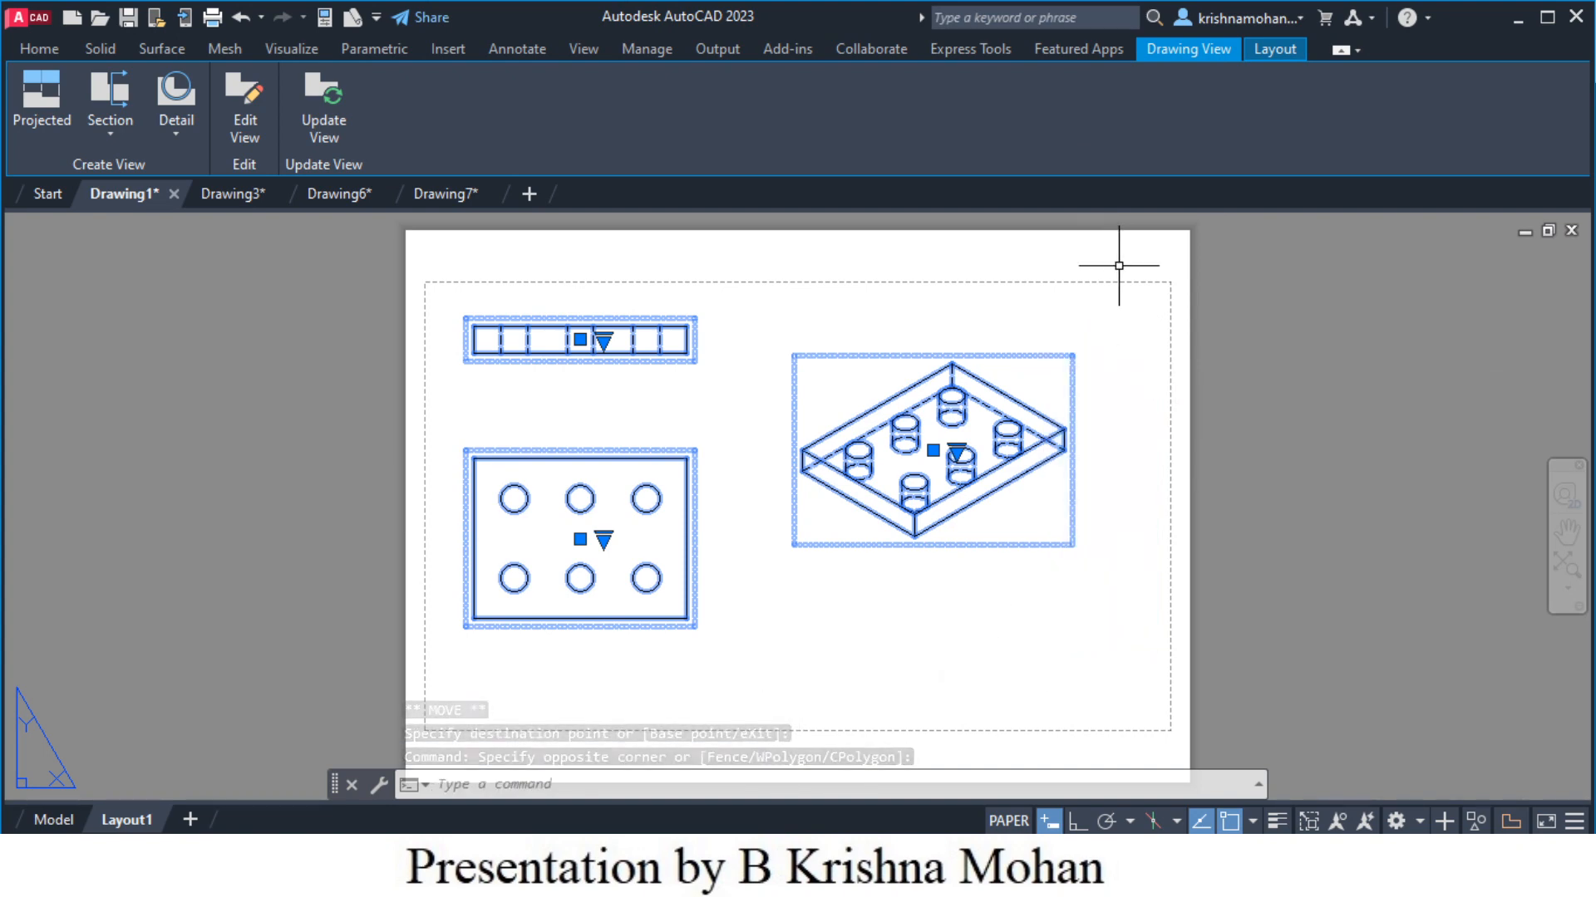
pyautogui.press('Escape')
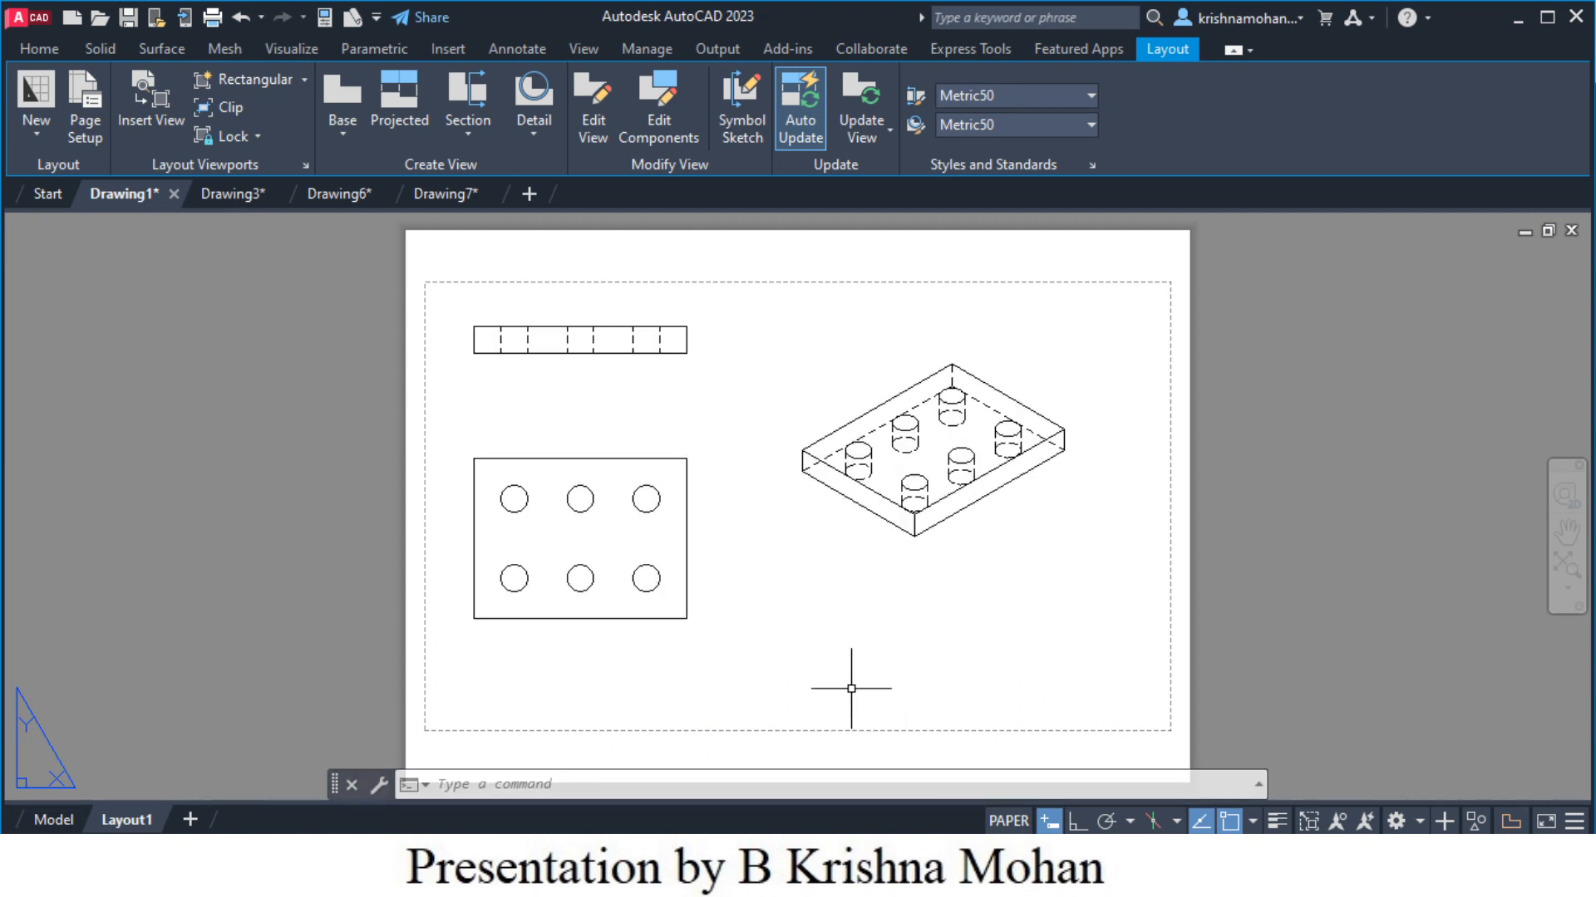
# Add a centerline between the two hidden edges of the leftmost hole in the front view
pyautogui.scroll(4, 519, 341)
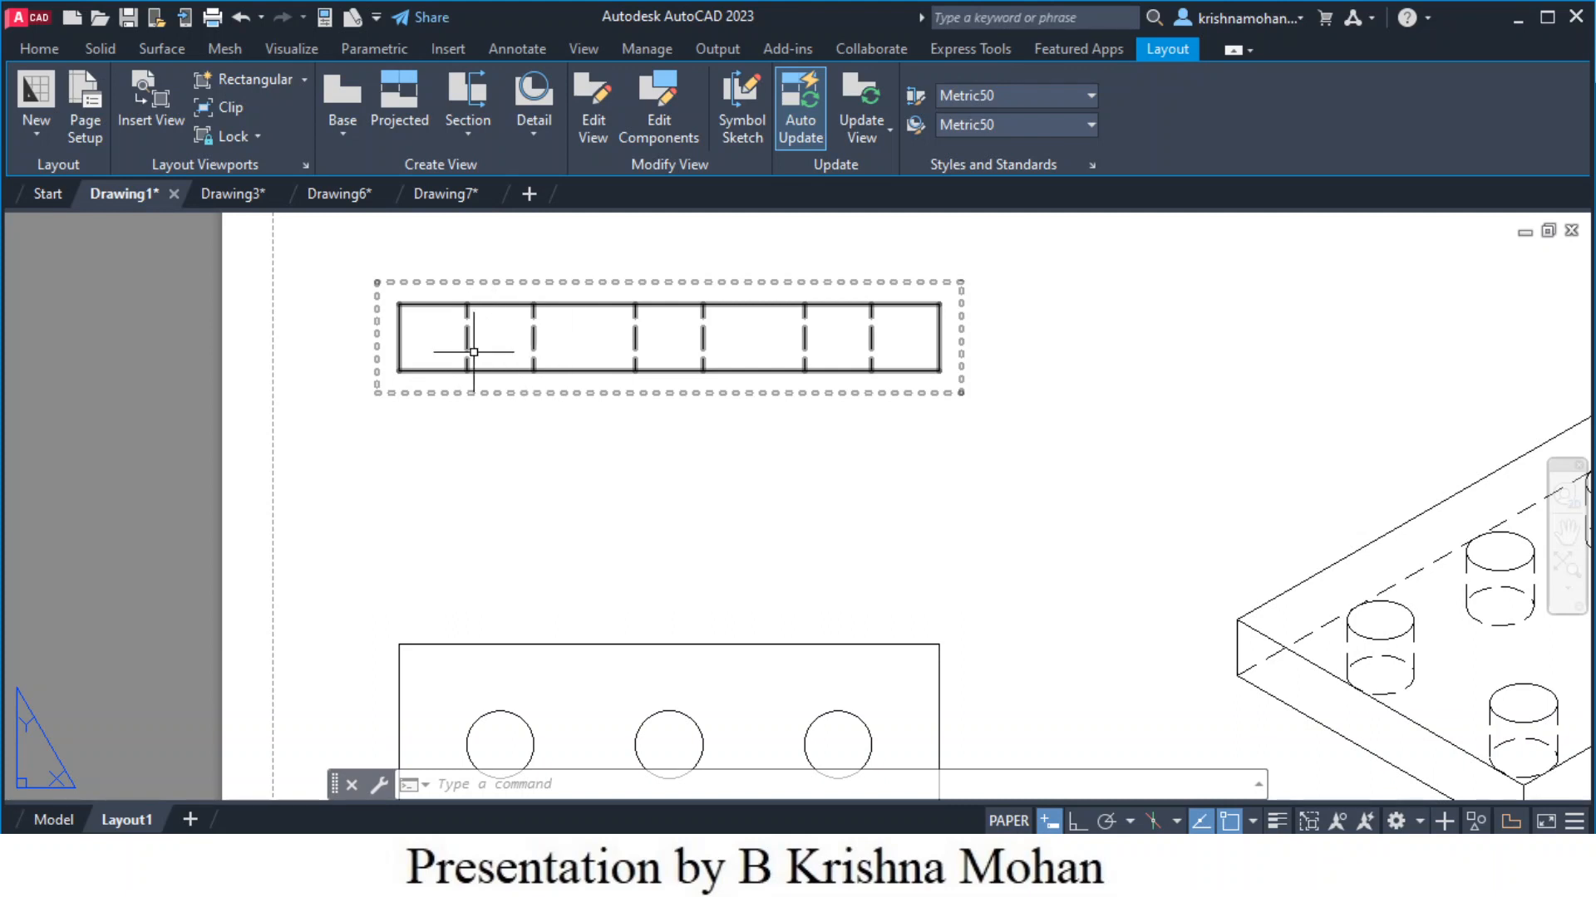
pyautogui.scroll(-2, 586, 466)
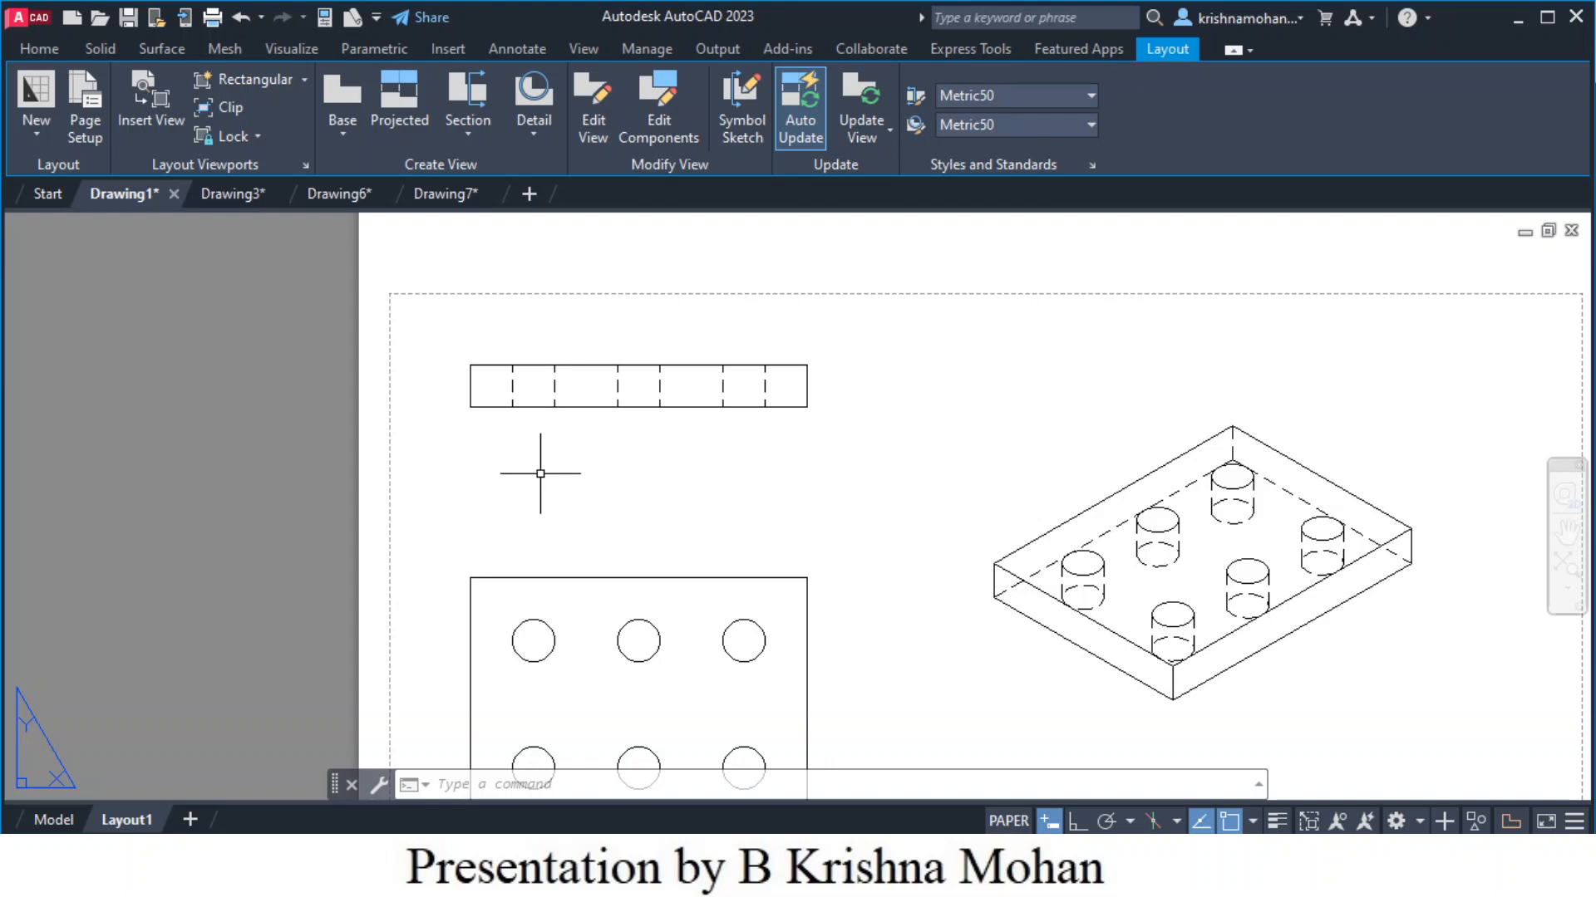
pyautogui.click(516, 51)
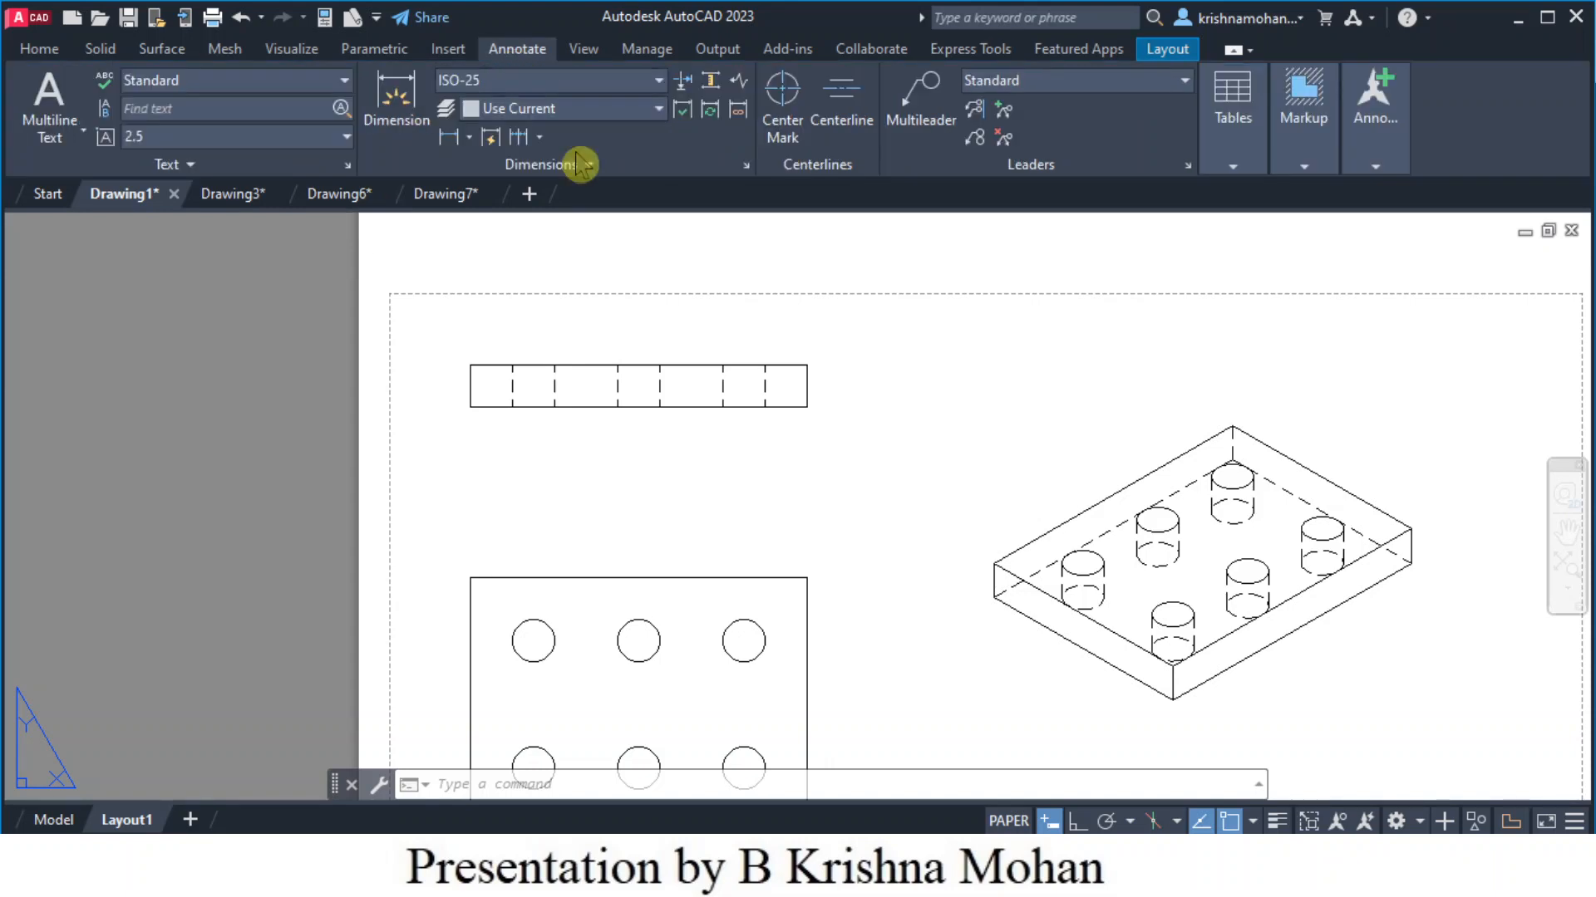
pyautogui.click(842, 111)
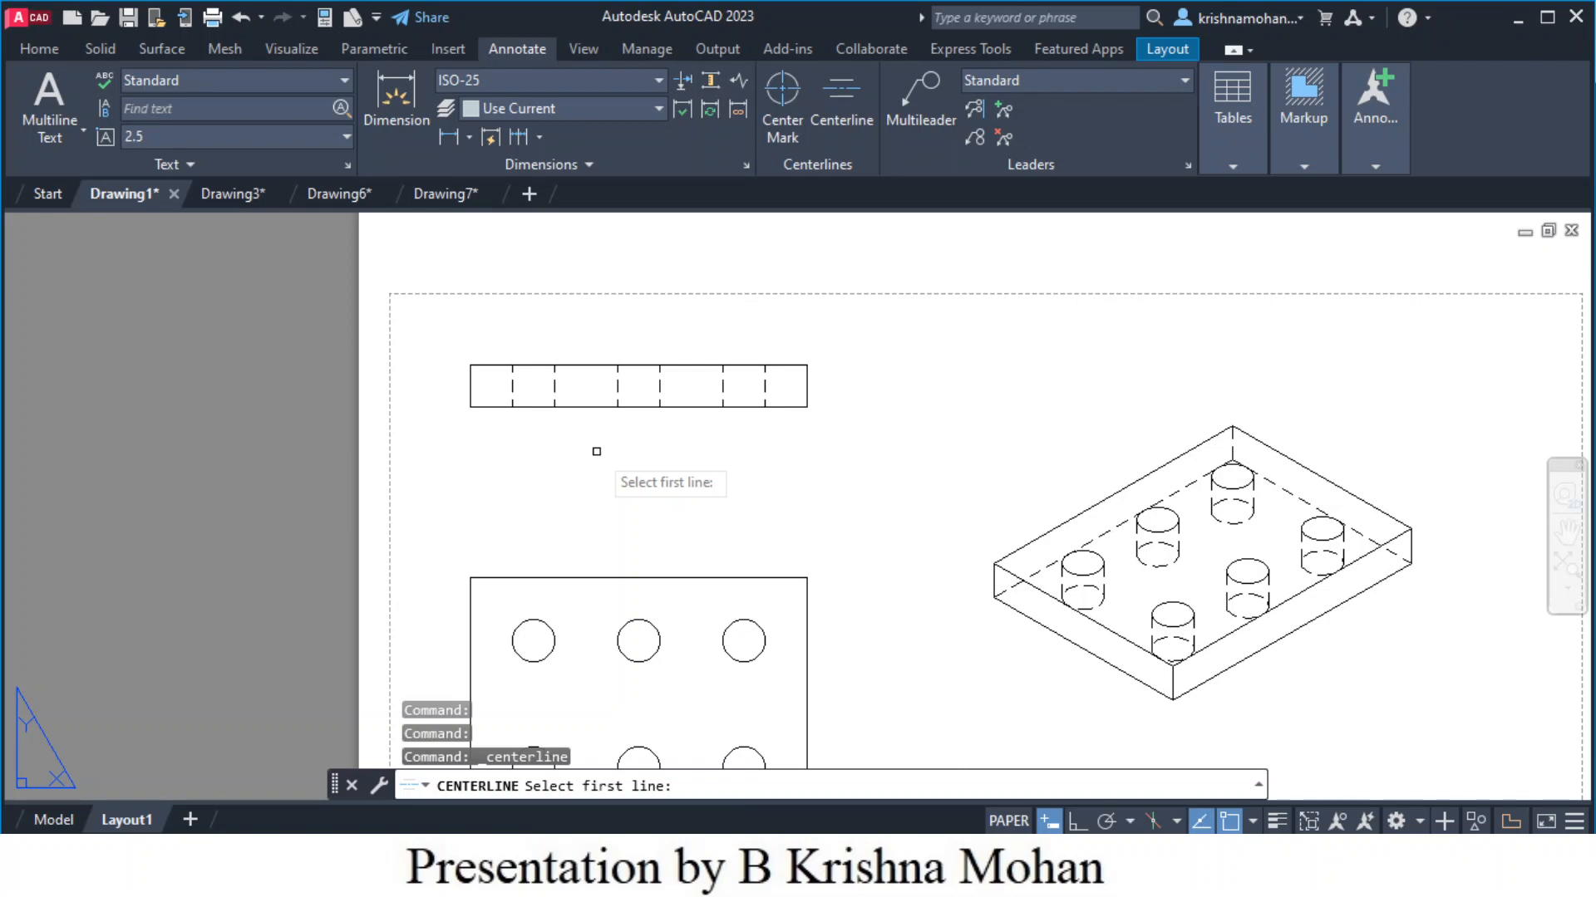
pyautogui.scroll(2, 595, 451)
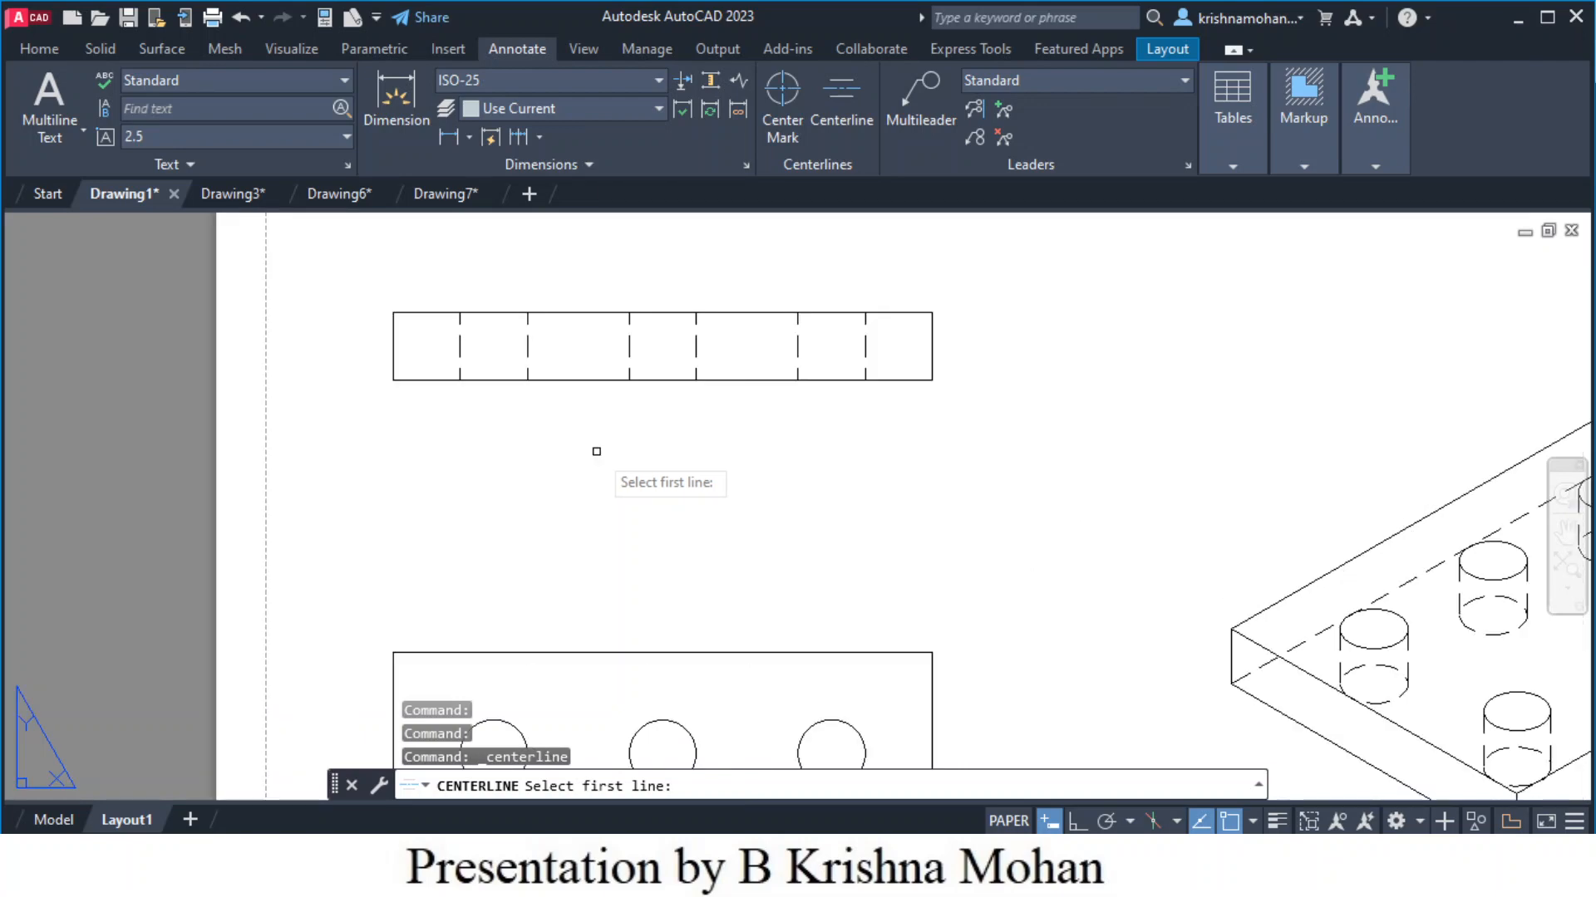
pyautogui.click(460, 346)
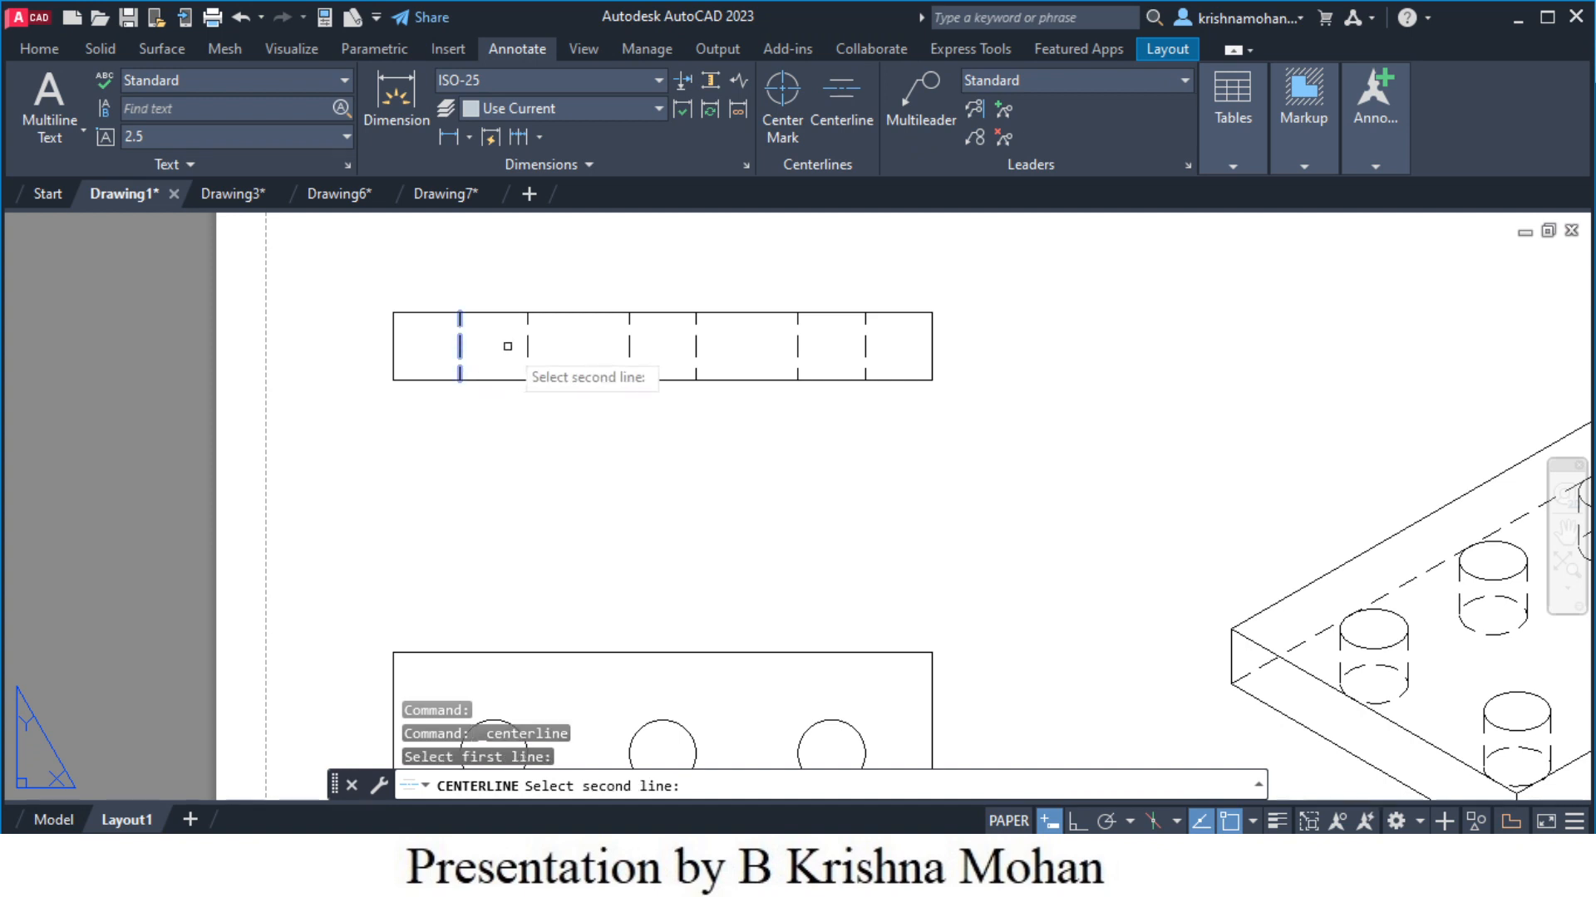
pyautogui.click(527, 346)
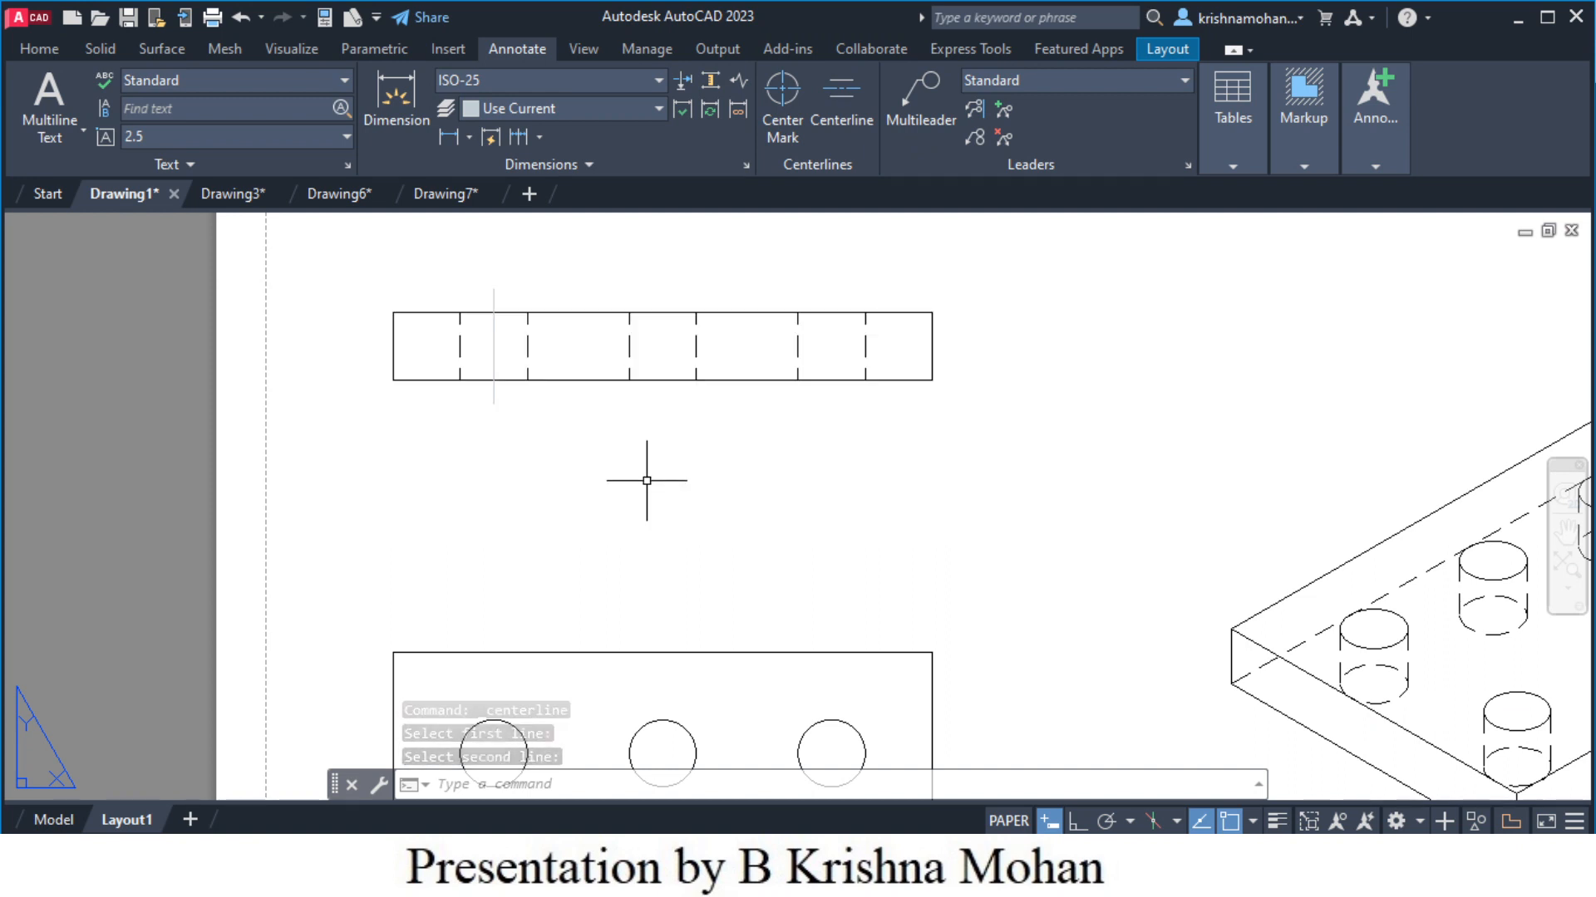
# Add centerlines between the hidden edges of the middle and rightmost holes in the front view
pyautogui.click(841, 99)
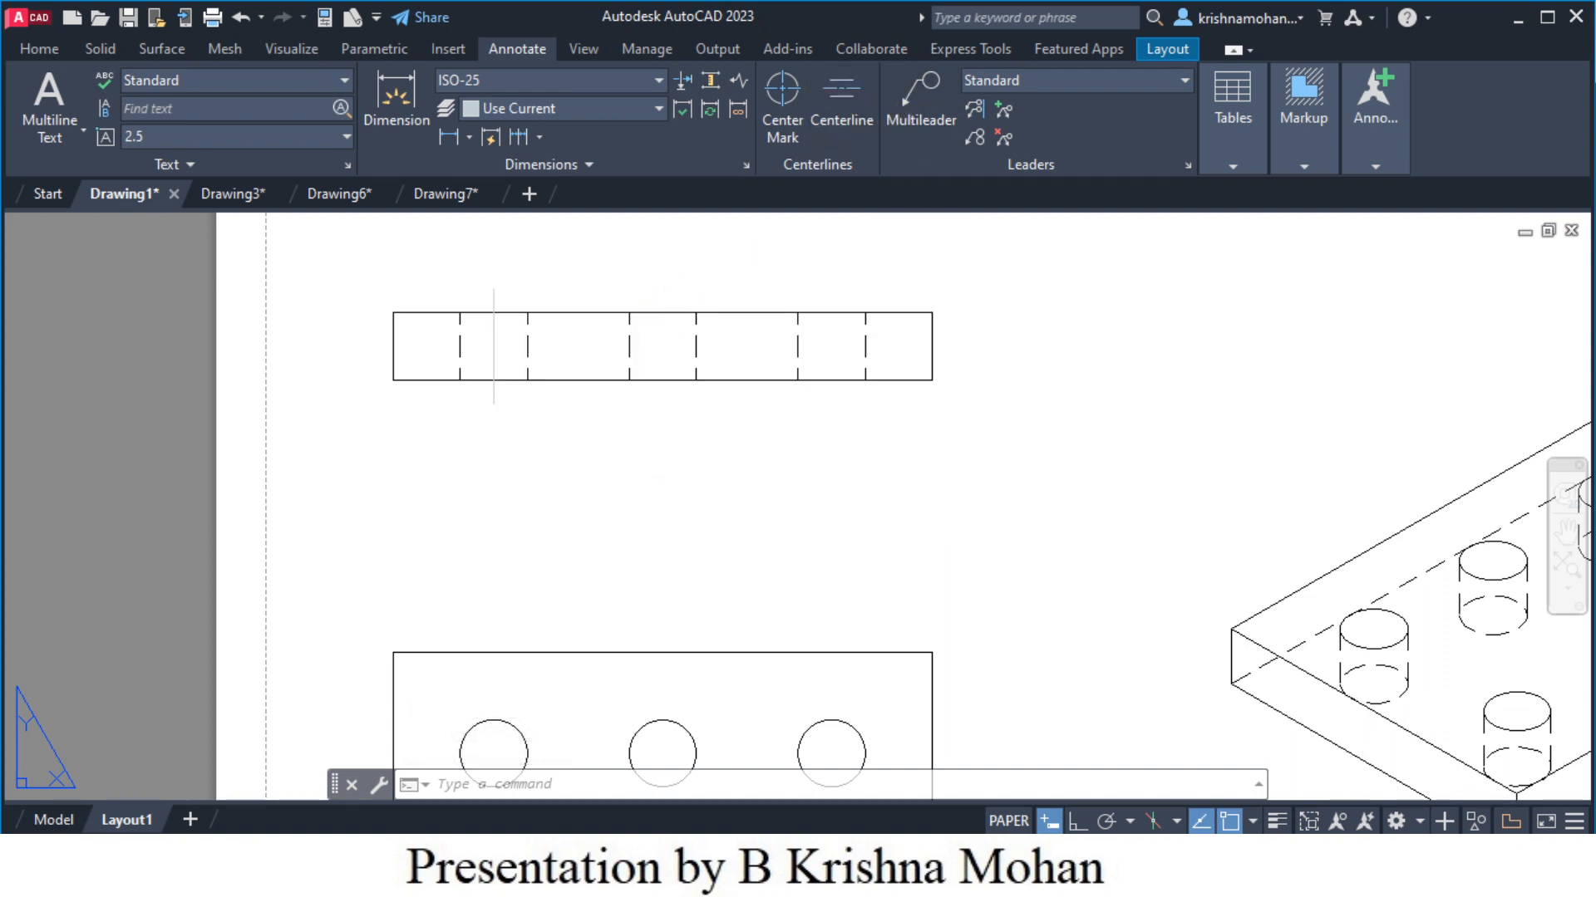
pyautogui.click(630, 359)
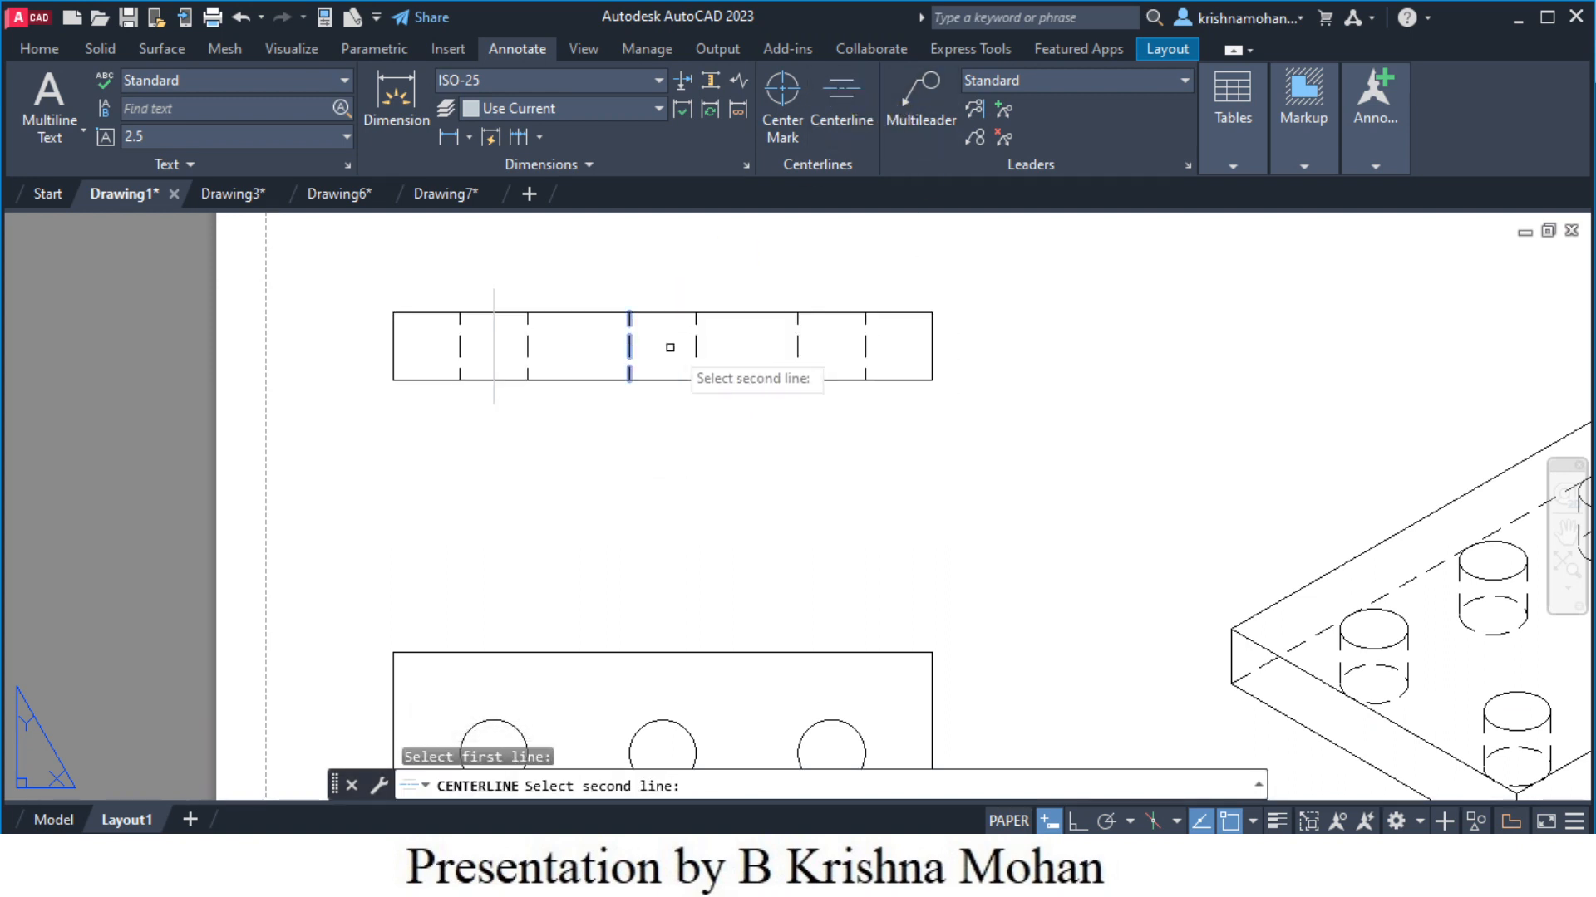
pyautogui.click(696, 353)
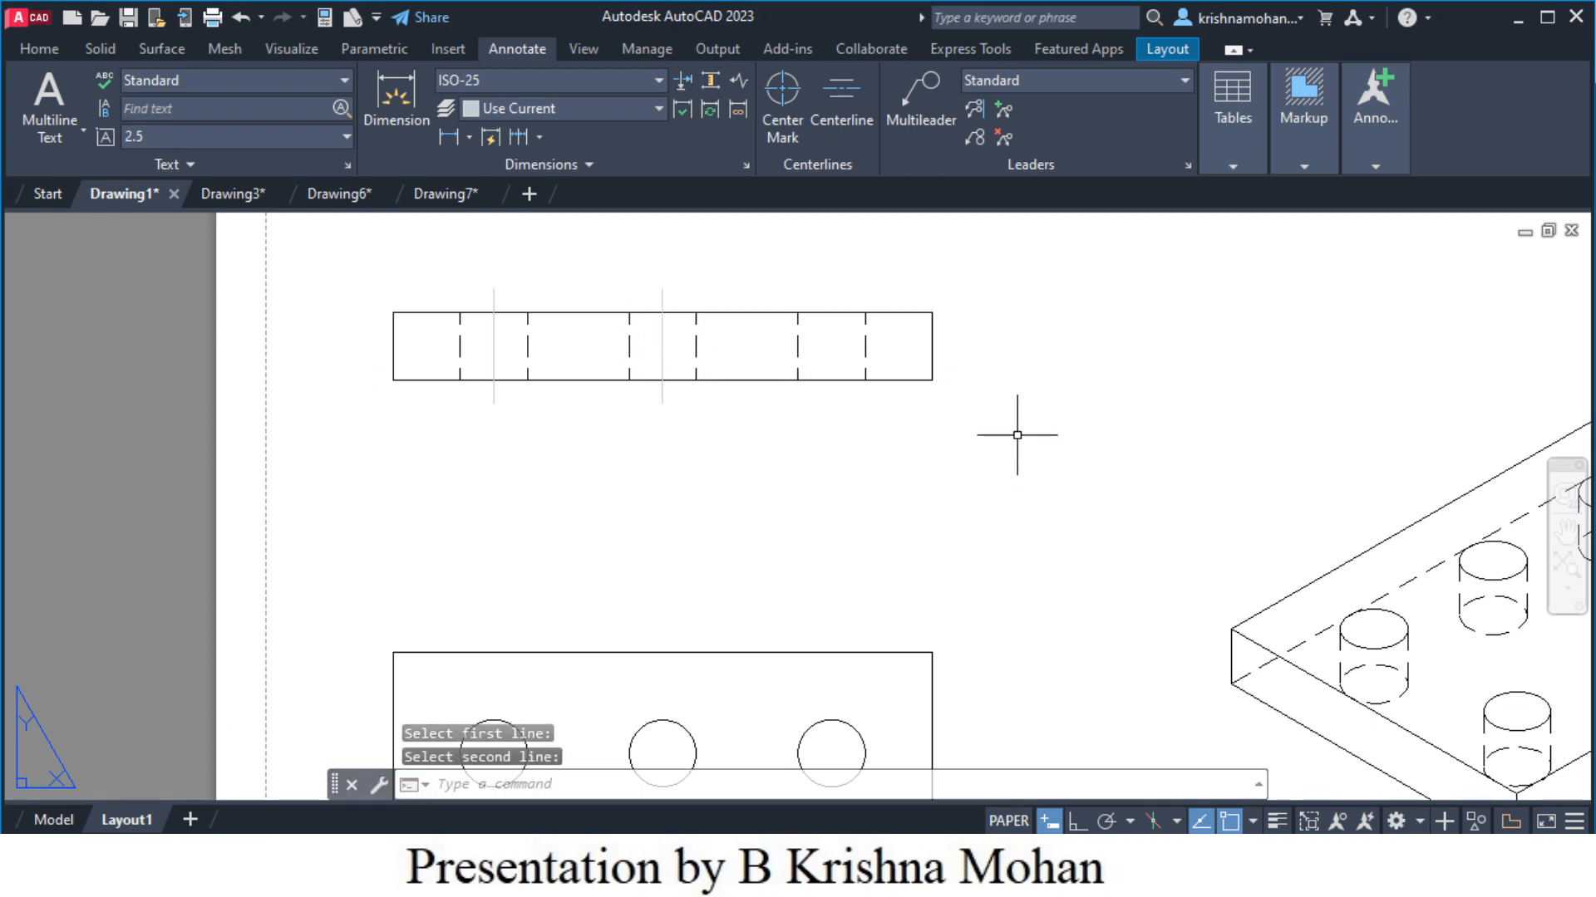
pyautogui.press('Return')
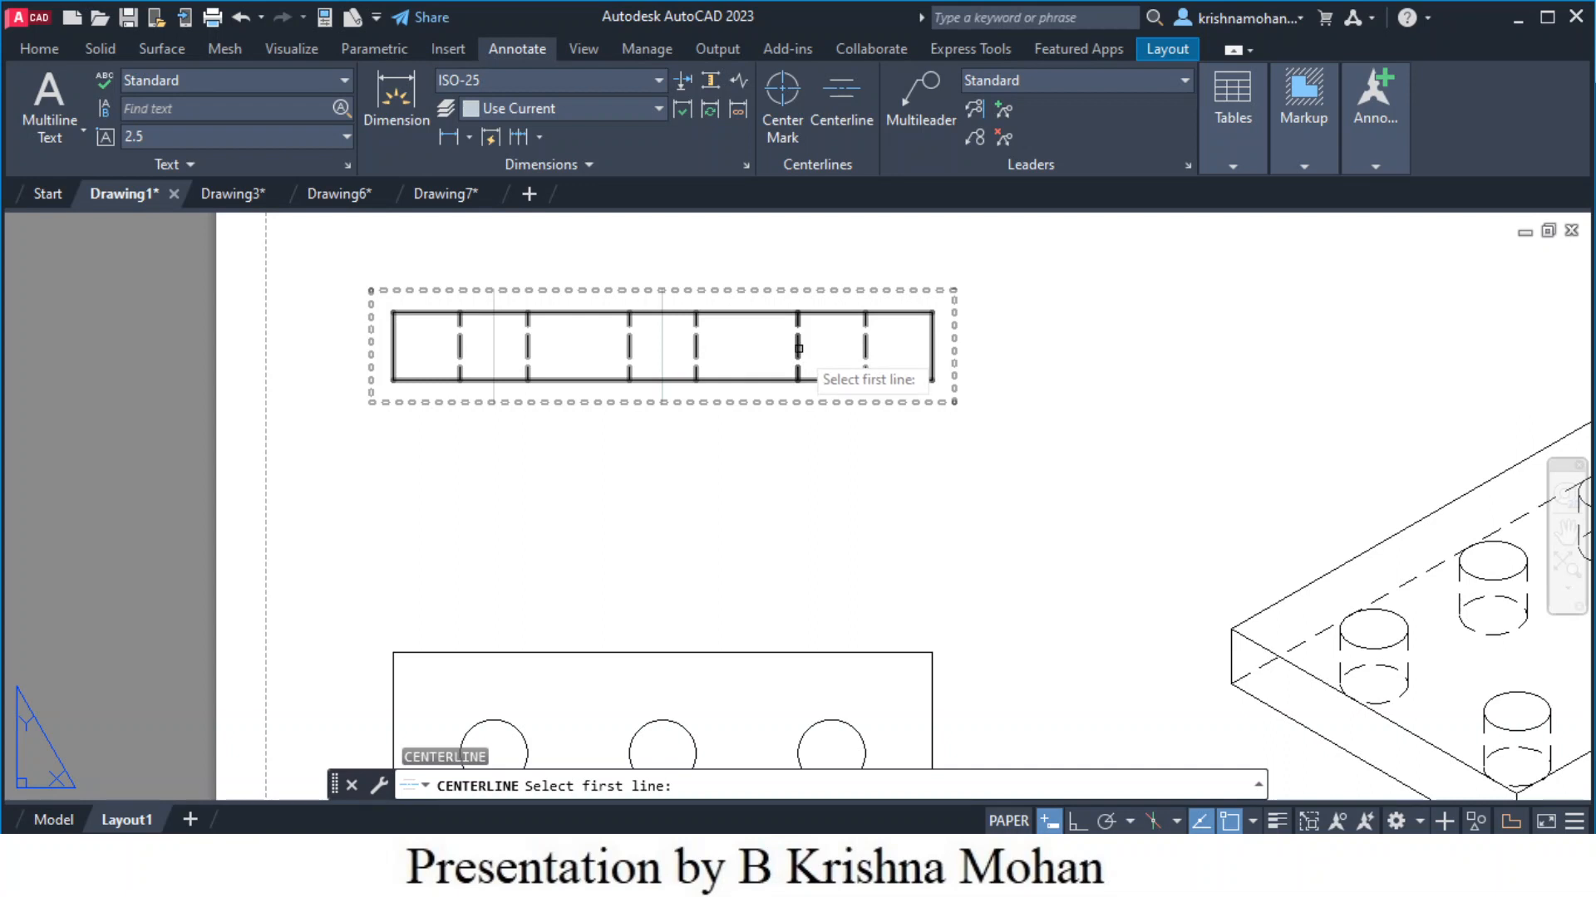
pyautogui.click(799, 349)
pyautogui.click(865, 346)
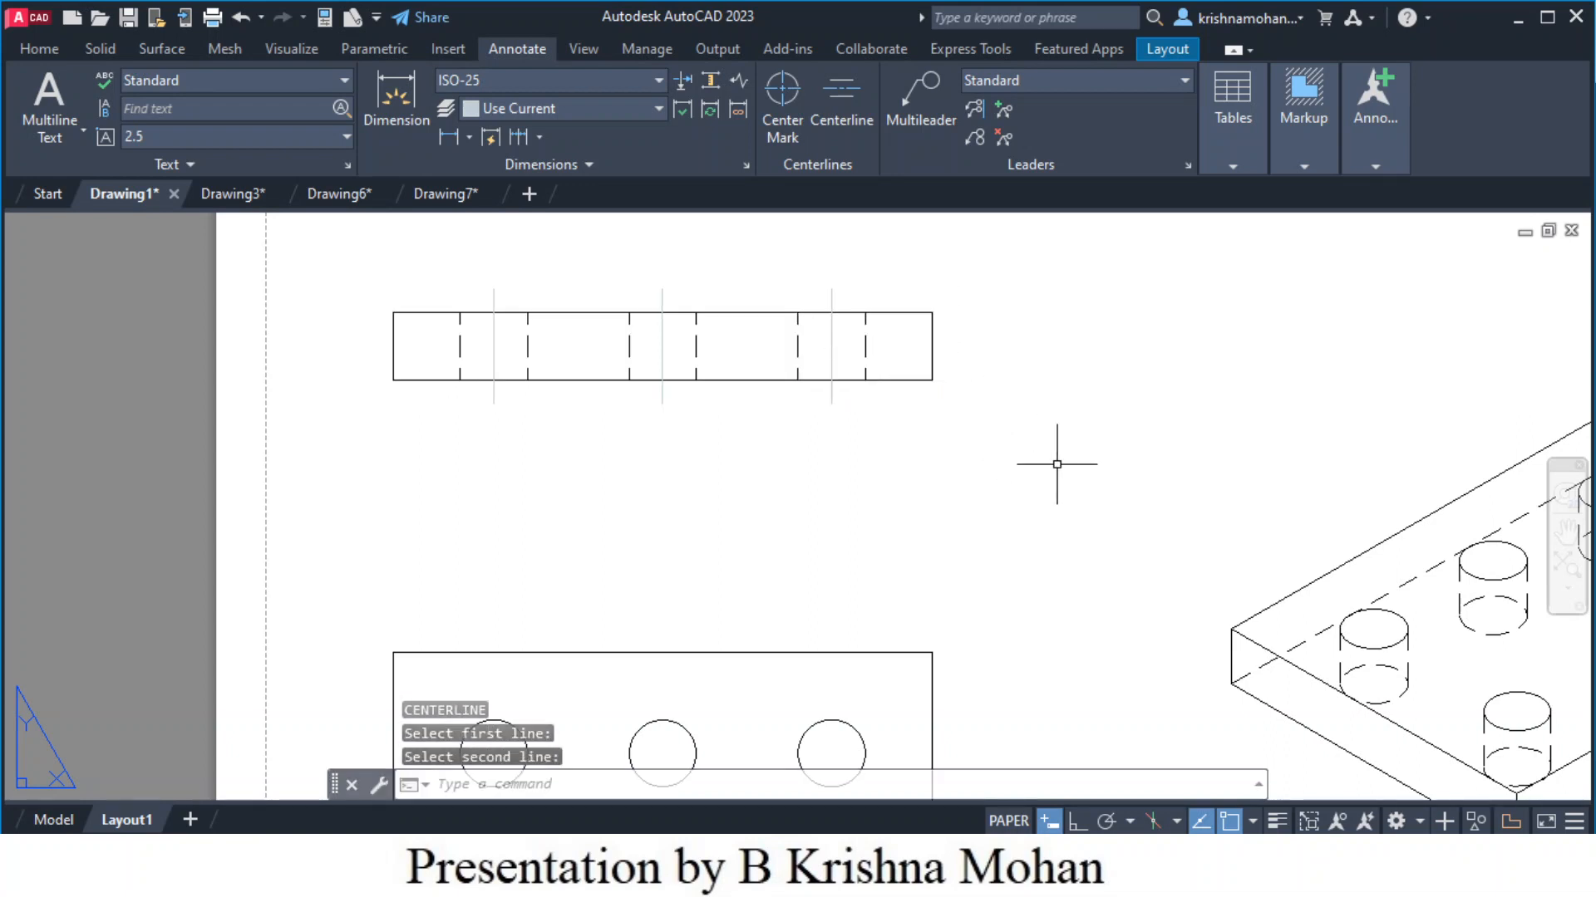
pyautogui.scroll(-2, 1053, 464)
pyautogui.scroll(3, 743, 440)
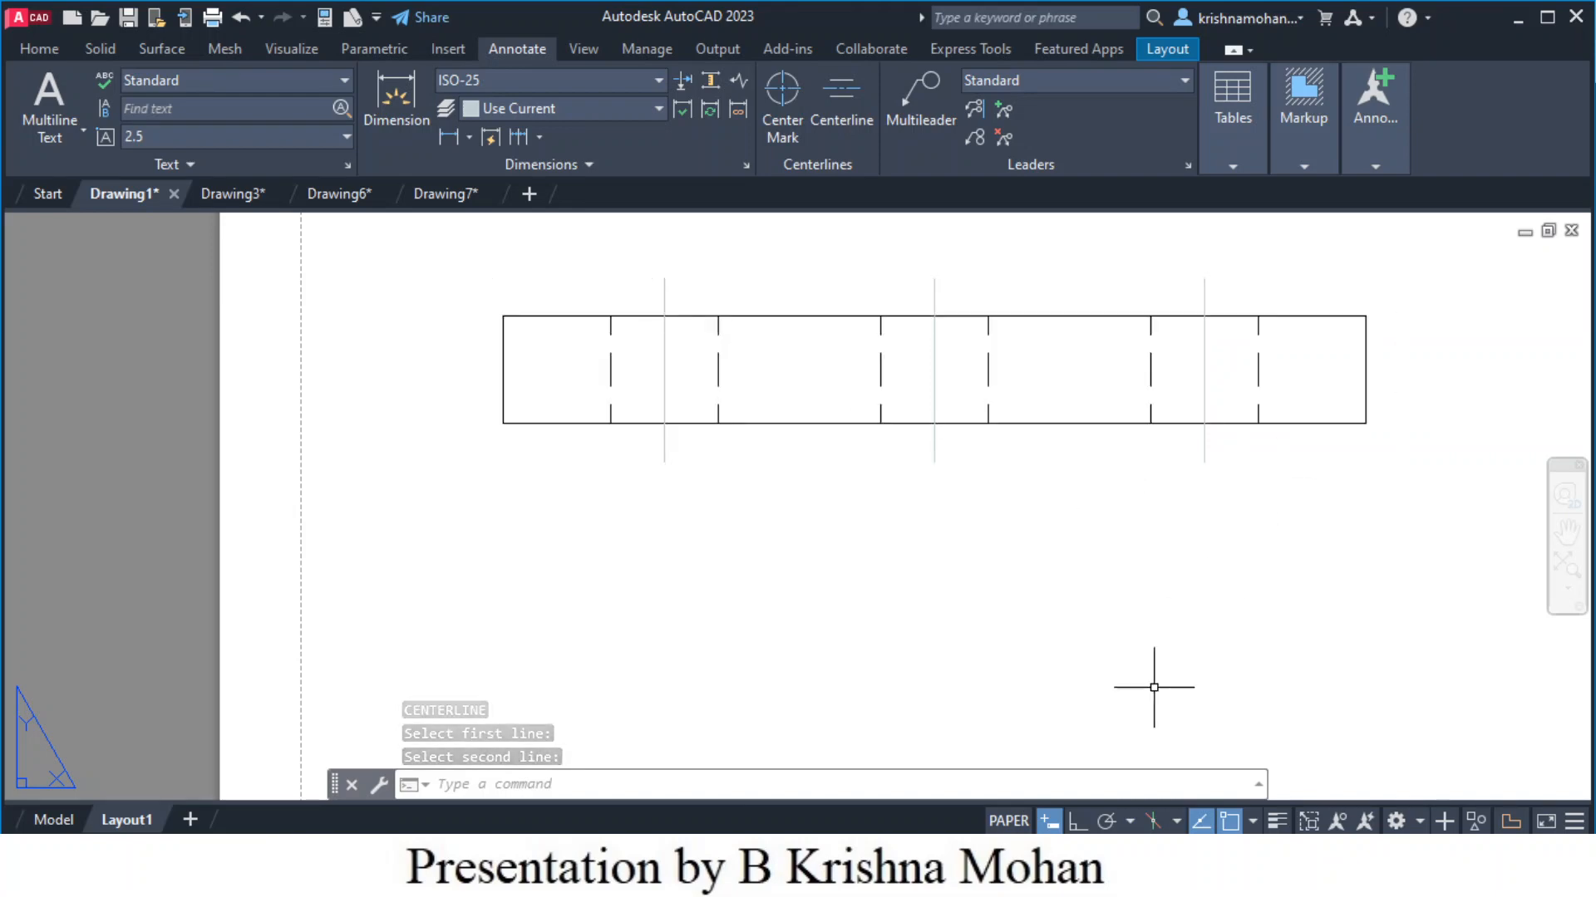
# Add center marks to all six holes in the top view
pyautogui.scroll(-4, 1089, 657)
pyautogui.moveTo(1066, 693); pyautogui.dragTo(873, 381, button='middle')
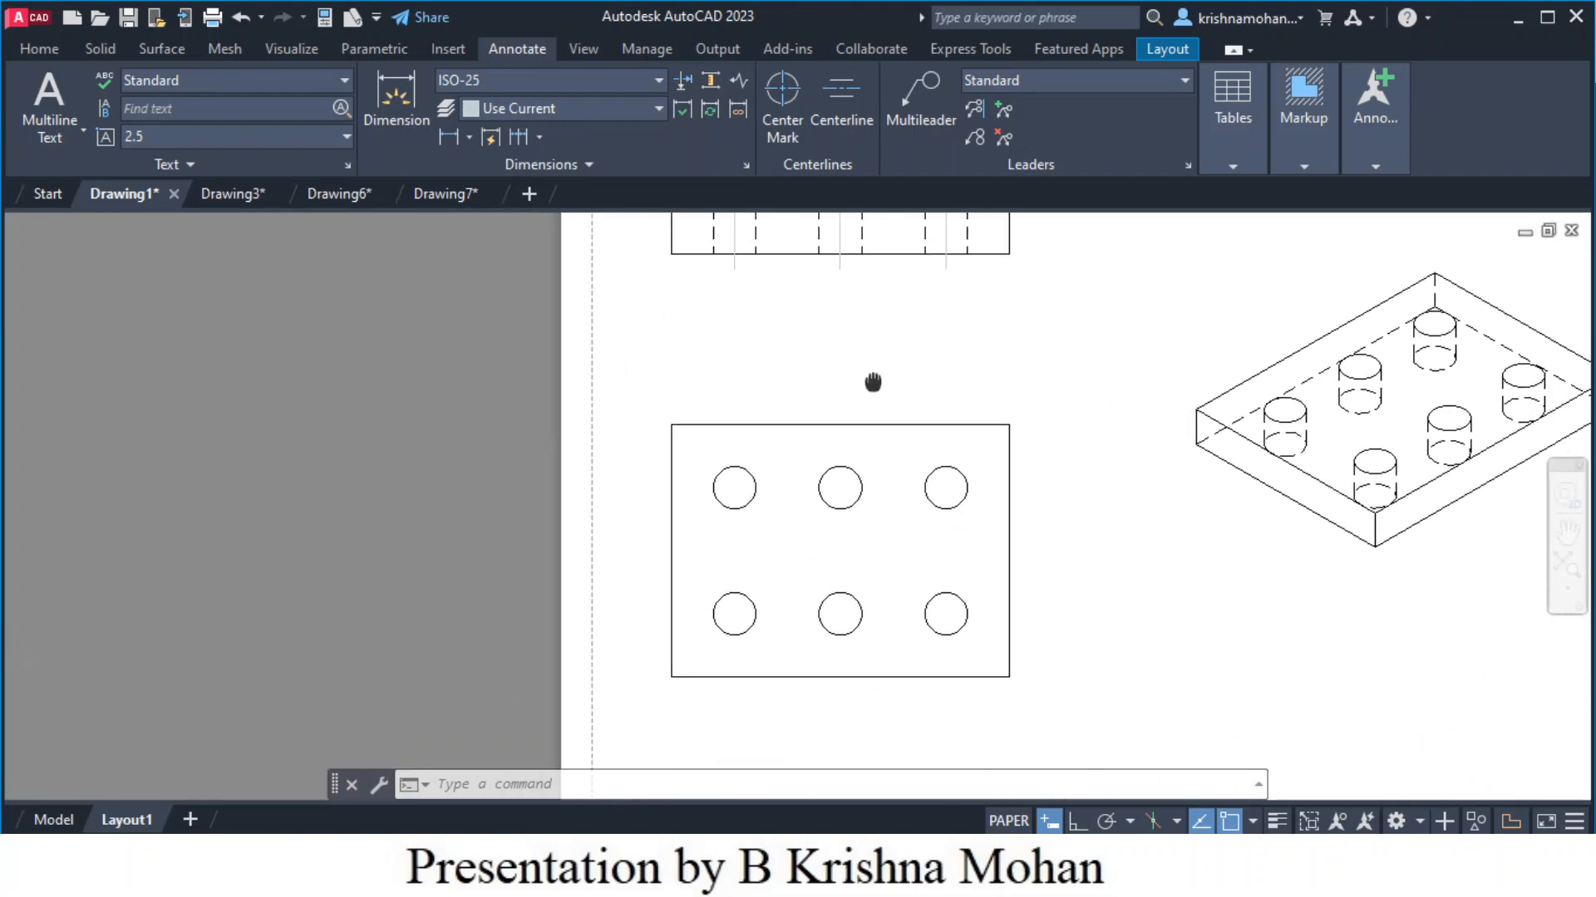
pyautogui.scroll(2, 754, 477)
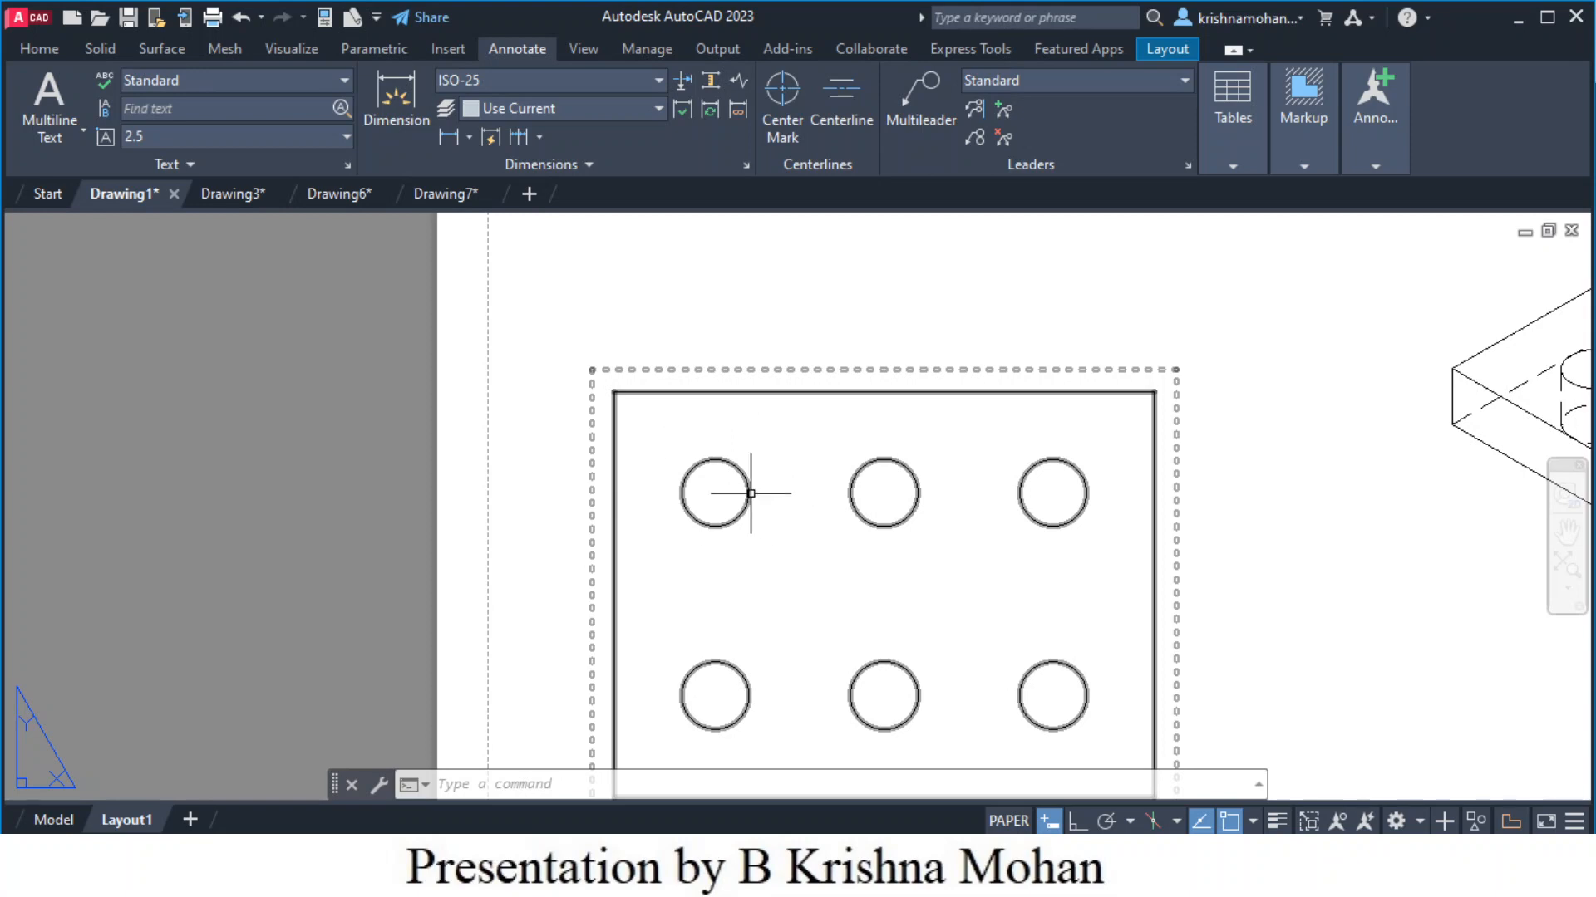
pyautogui.click(785, 106)
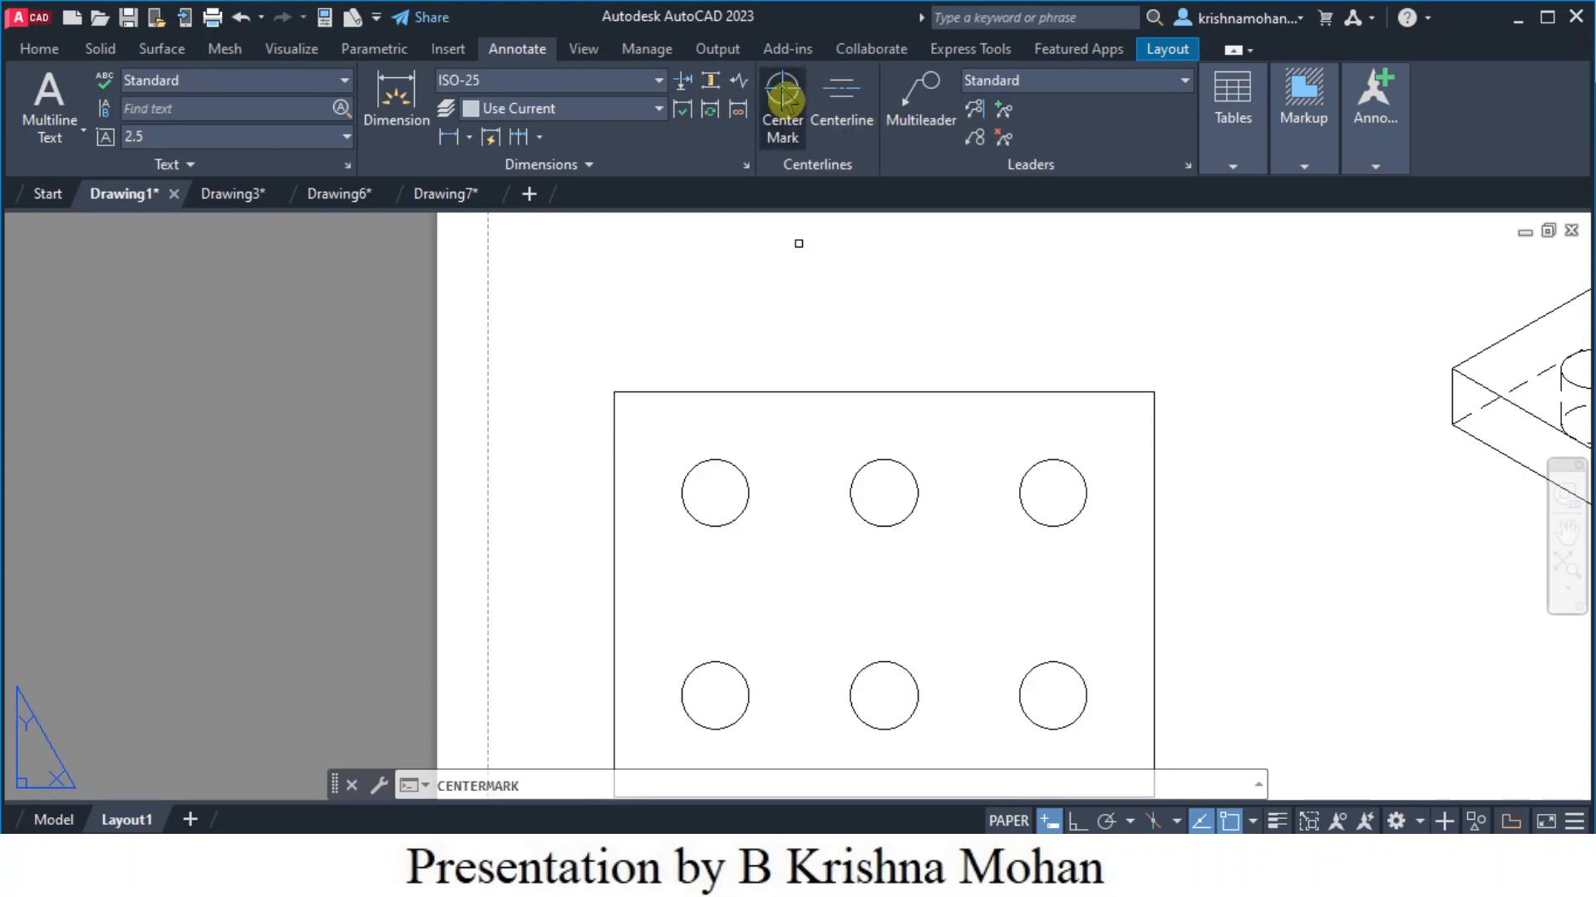
pyautogui.click(745, 477)
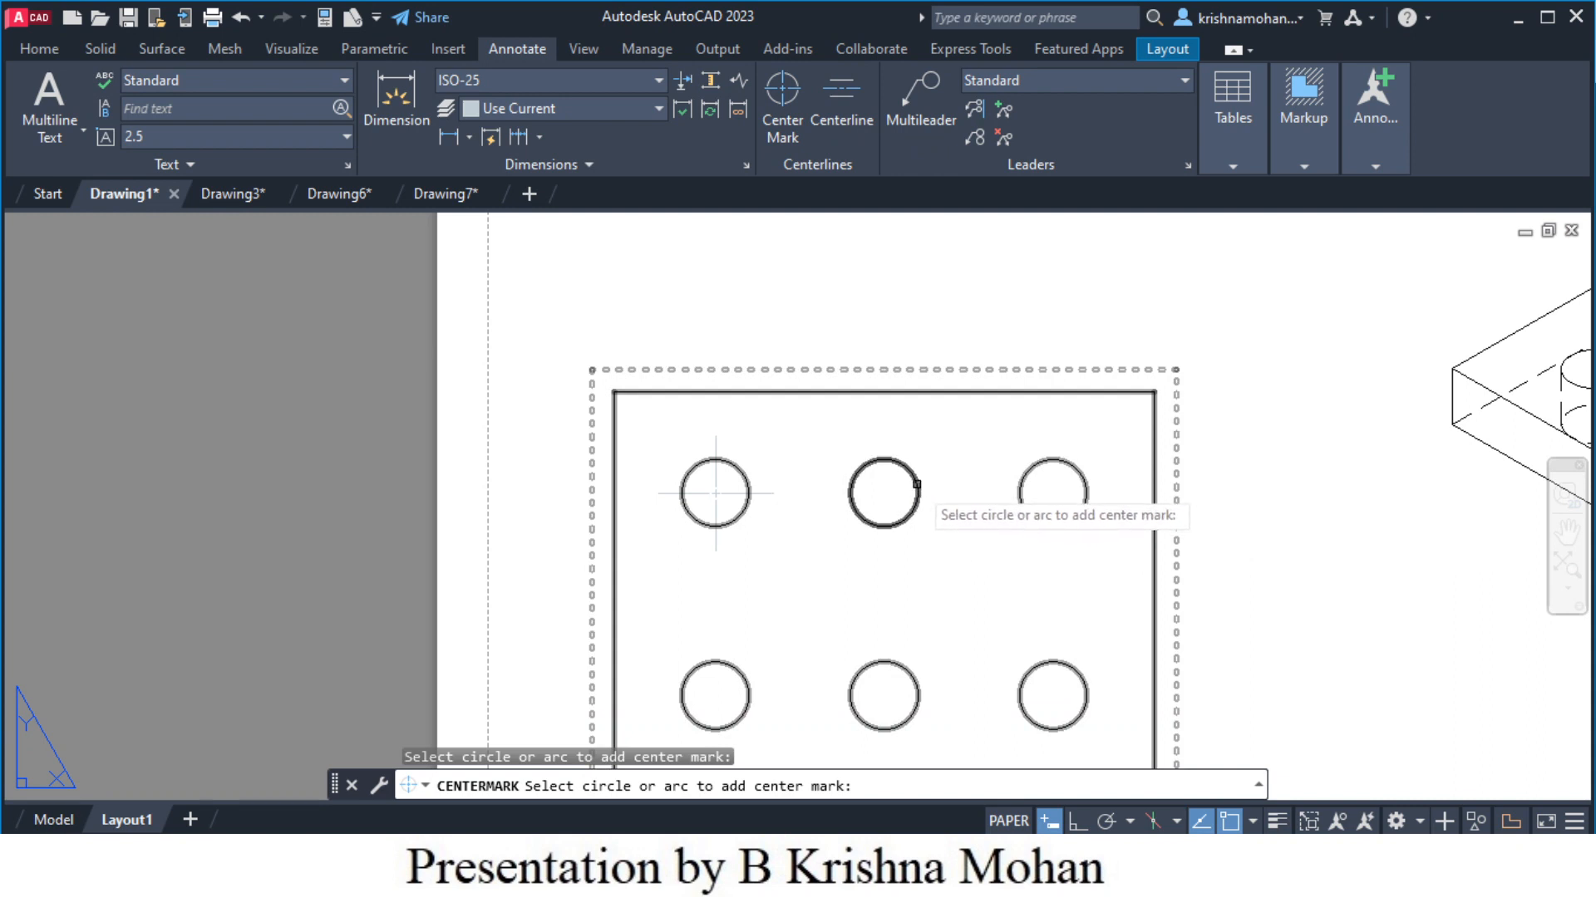
pyautogui.click(917, 484)
pyautogui.click(1087, 487)
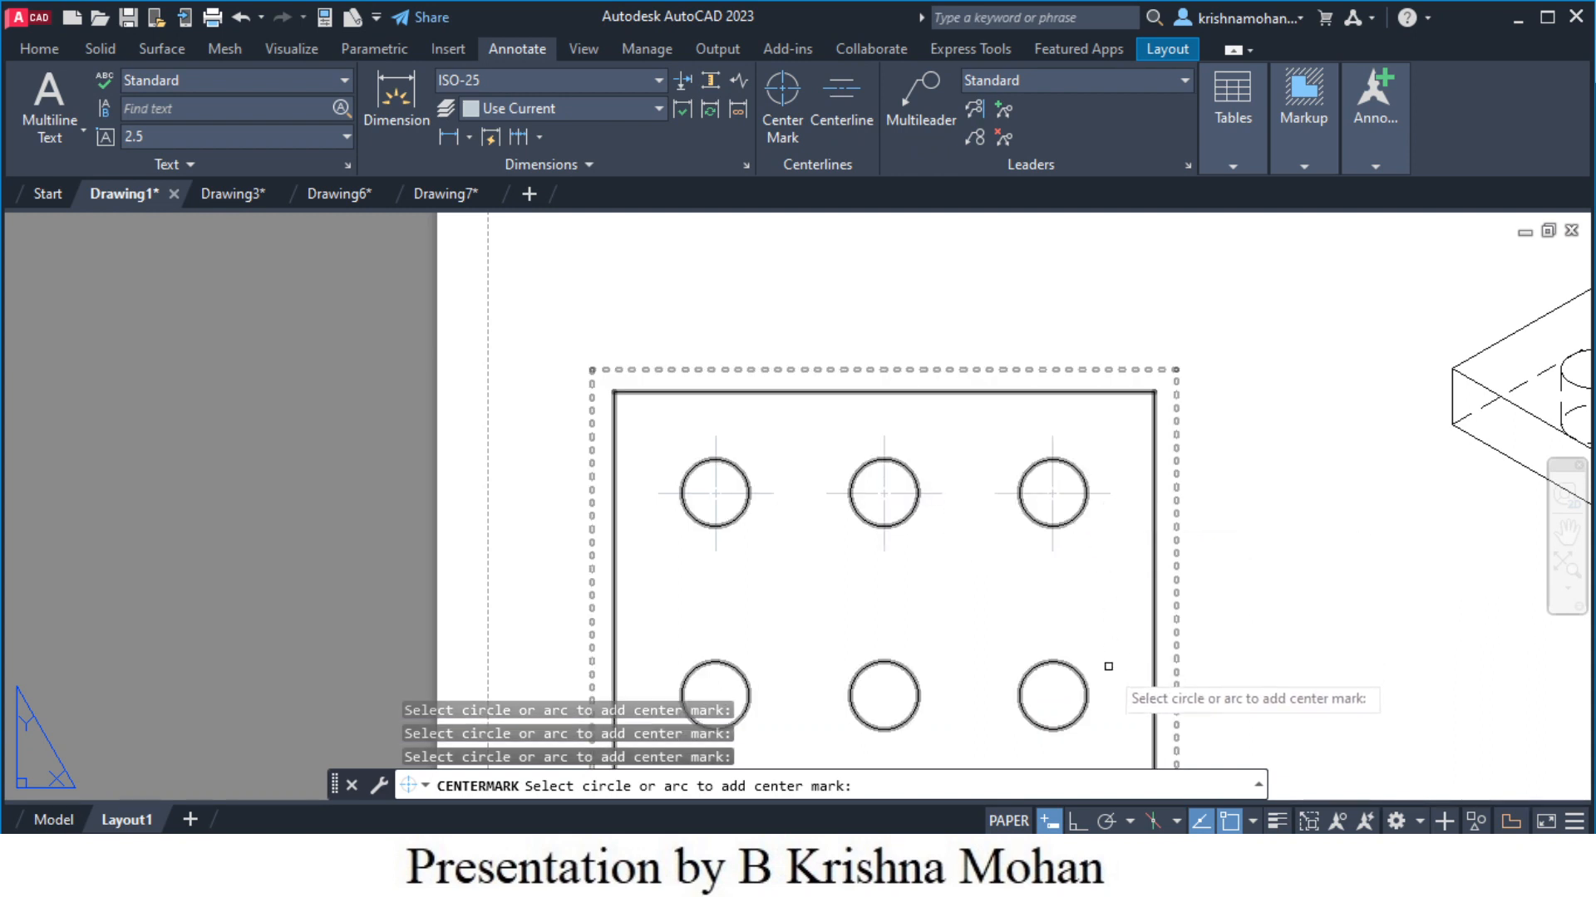
pyautogui.click(1086, 688)
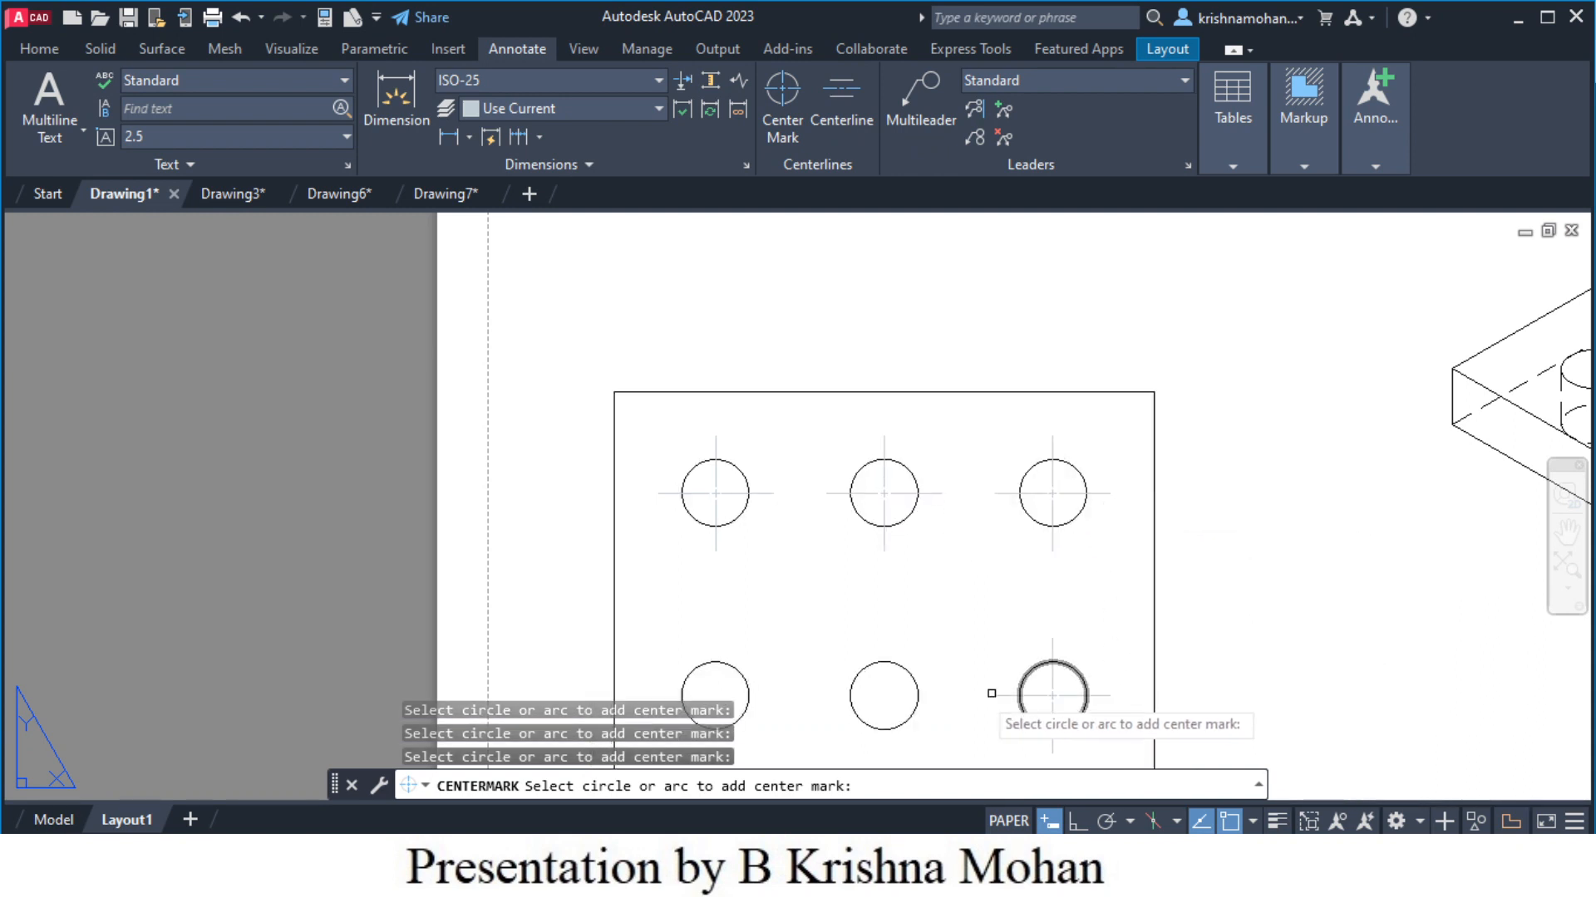
pyautogui.click(911, 684)
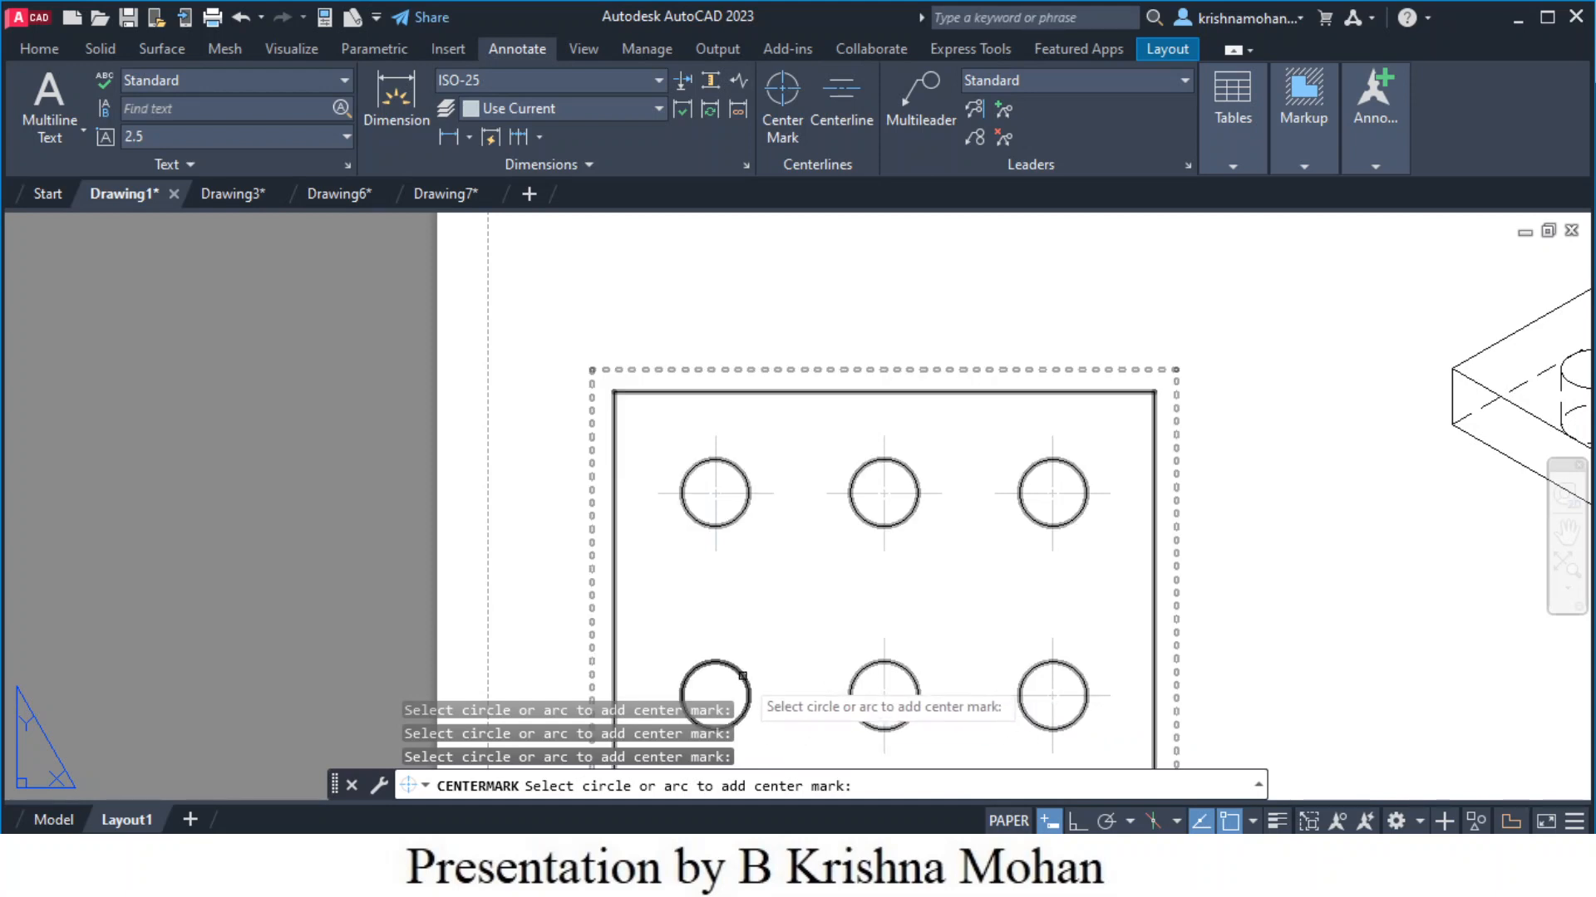
pyautogui.click(743, 676)
pyautogui.scroll(-2, 1265, 685)
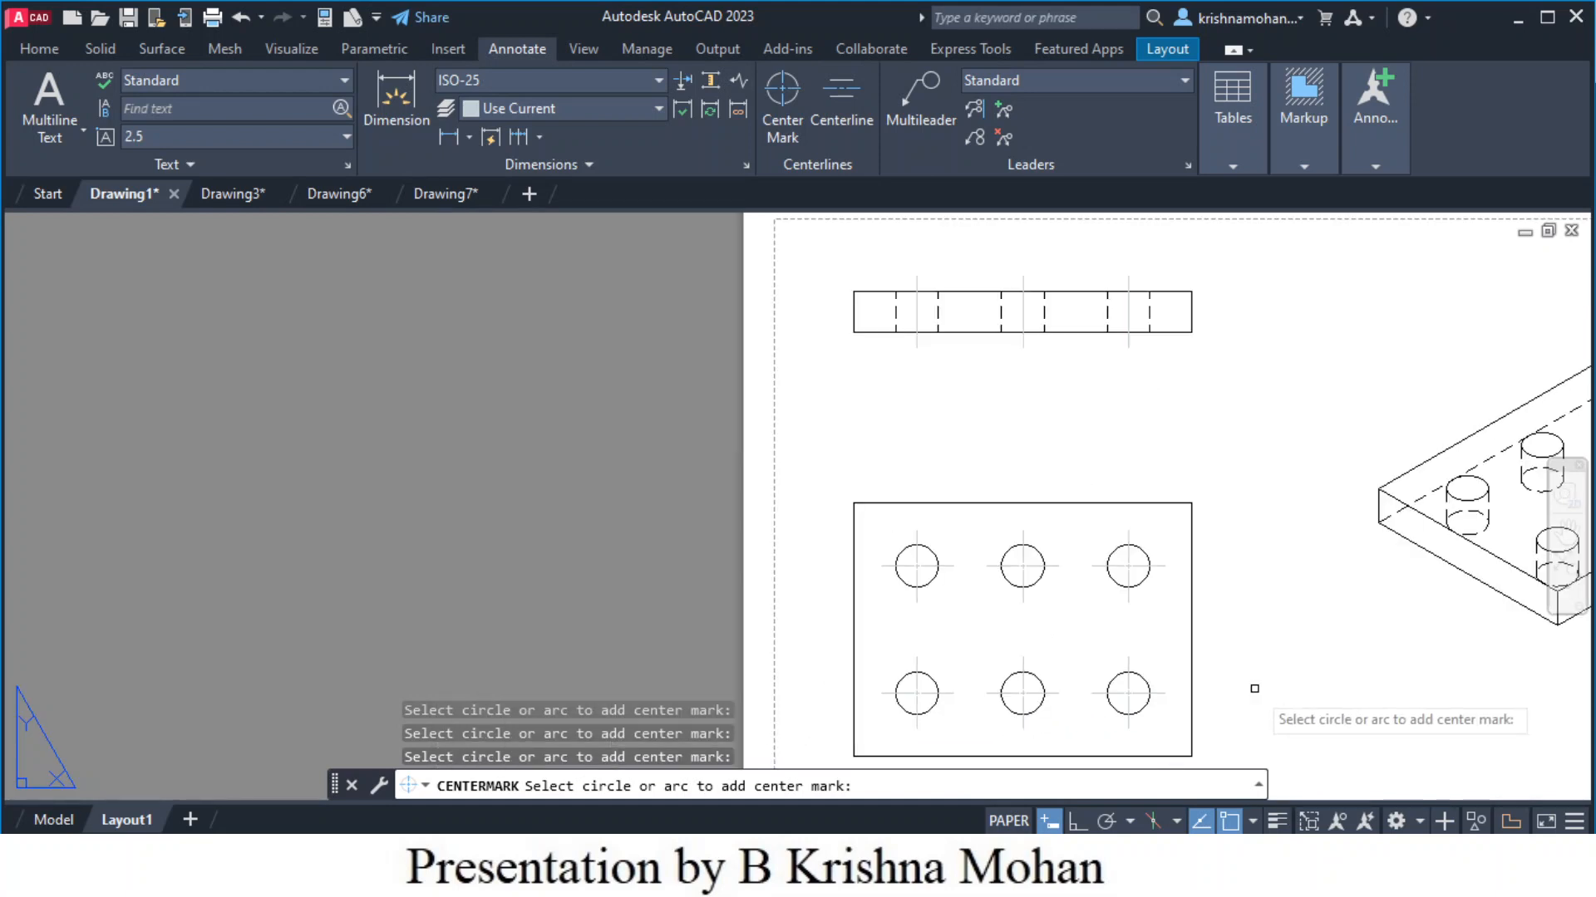
pyautogui.scroll(2, 1246, 686)
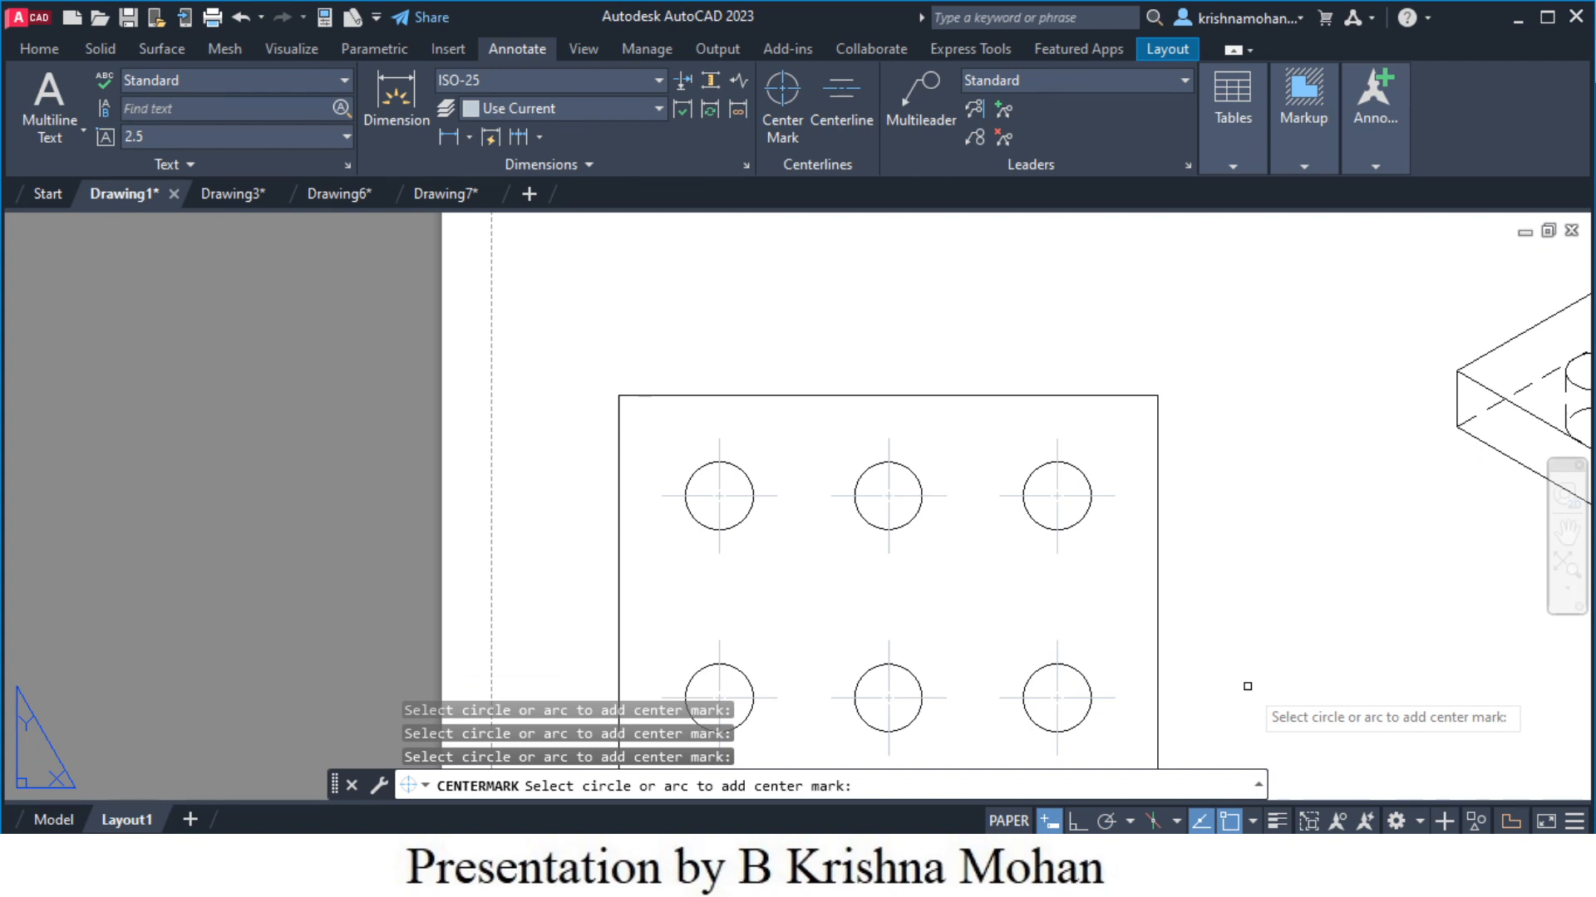
pyautogui.scroll(-2, 1248, 687)
pyautogui.moveTo(1243, 687); pyautogui.dragTo(1133, 677, button='middle')
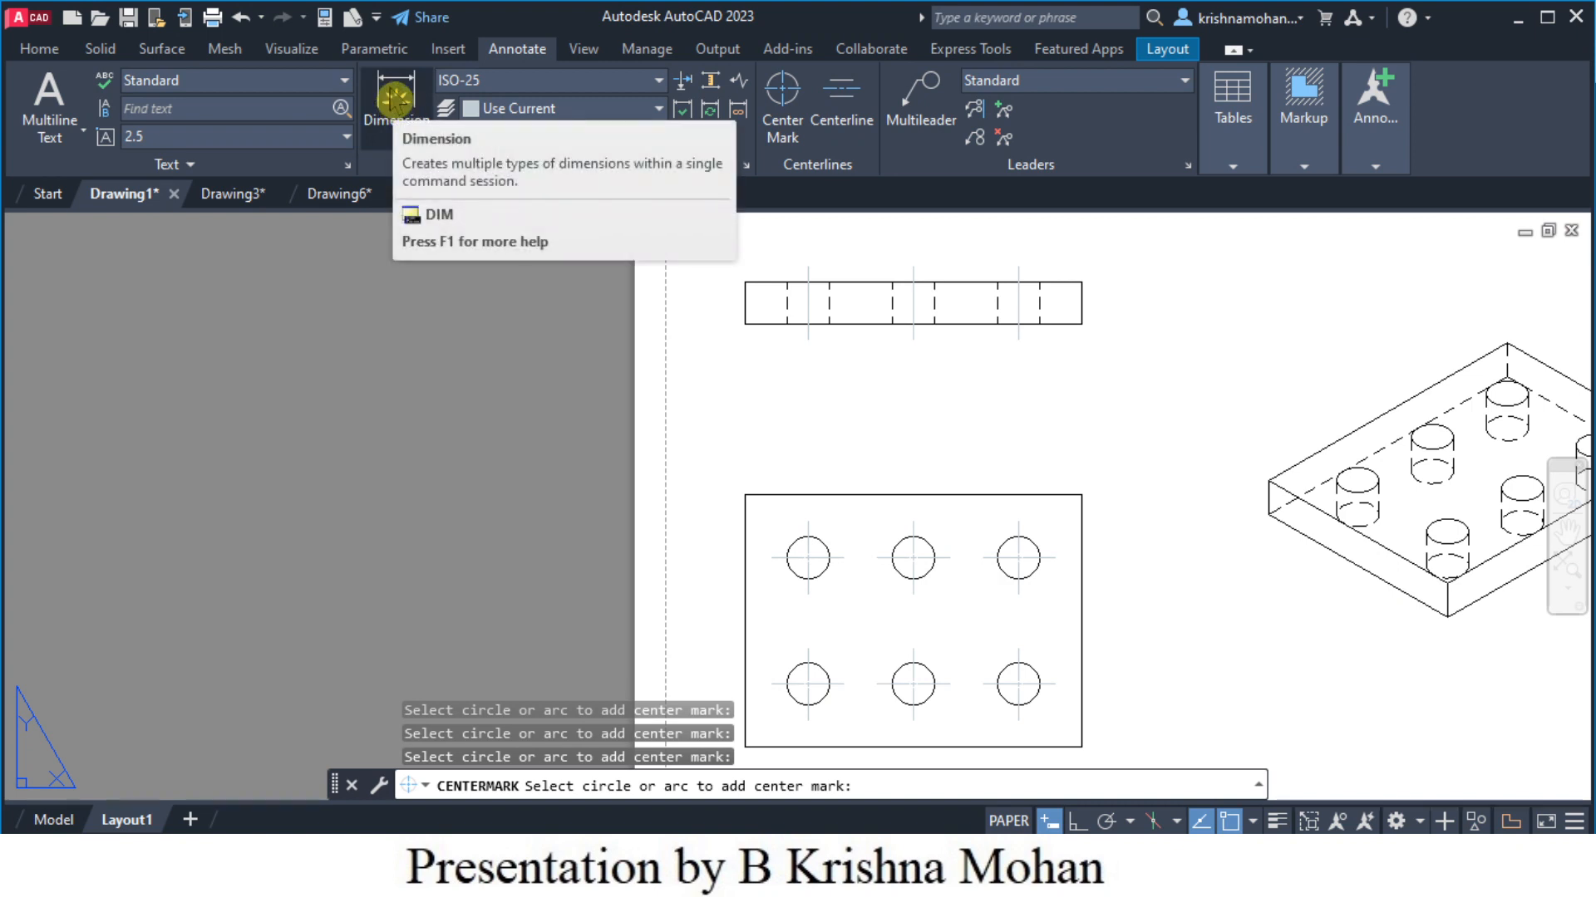
# Dimension the plate's right edge in the top view, placing the dimension outside the outline to the right
pyautogui.click(395, 98)
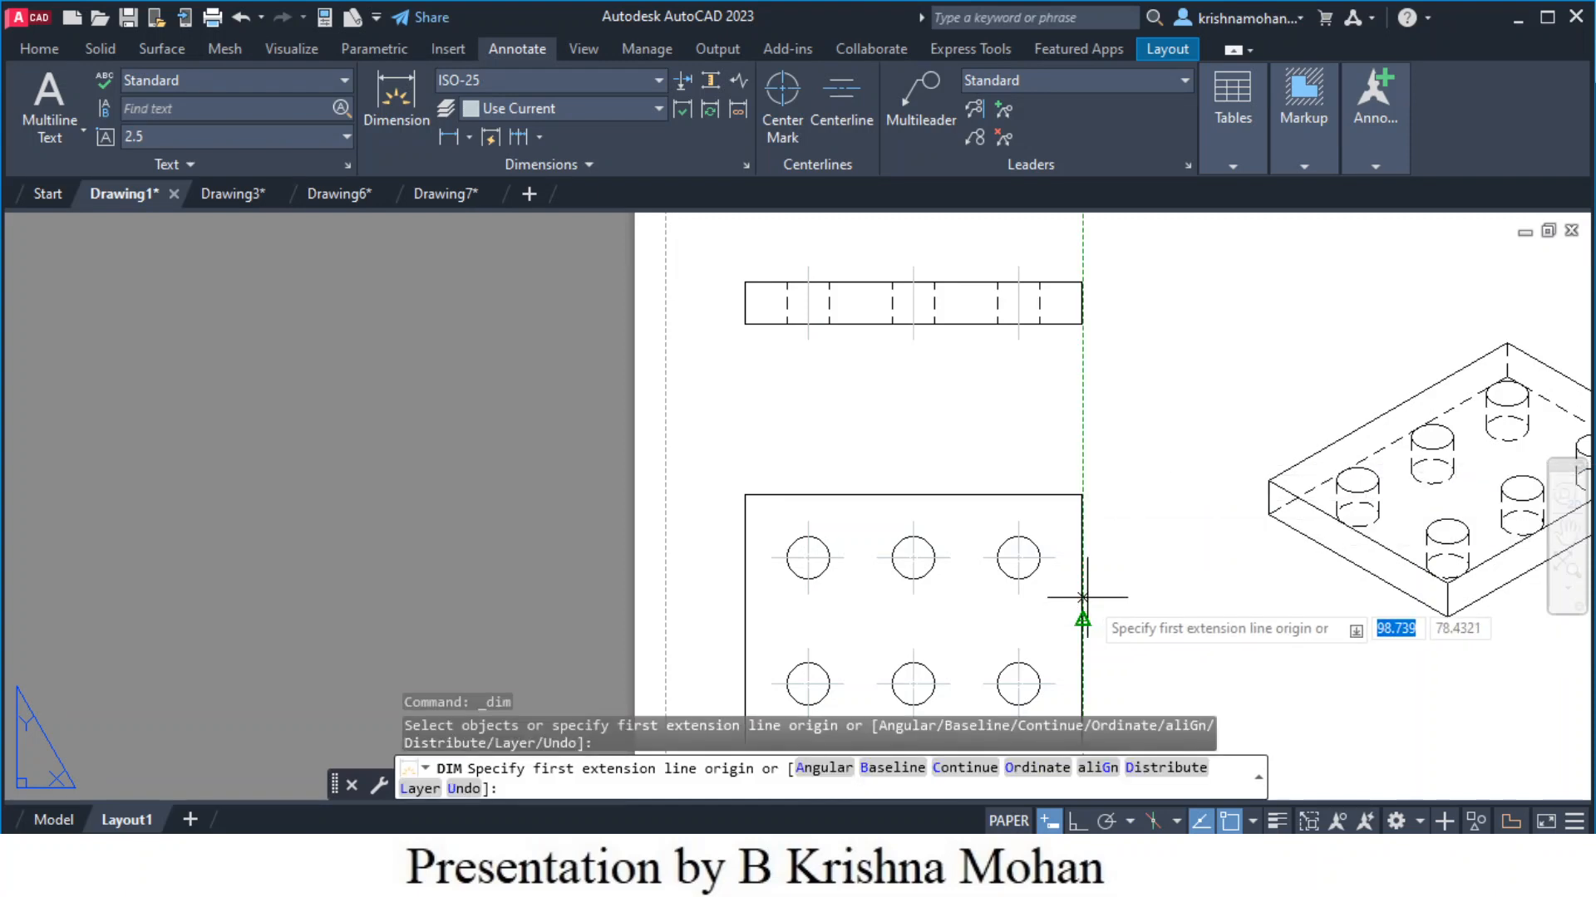
pyautogui.scroll(5, 1112, 597)
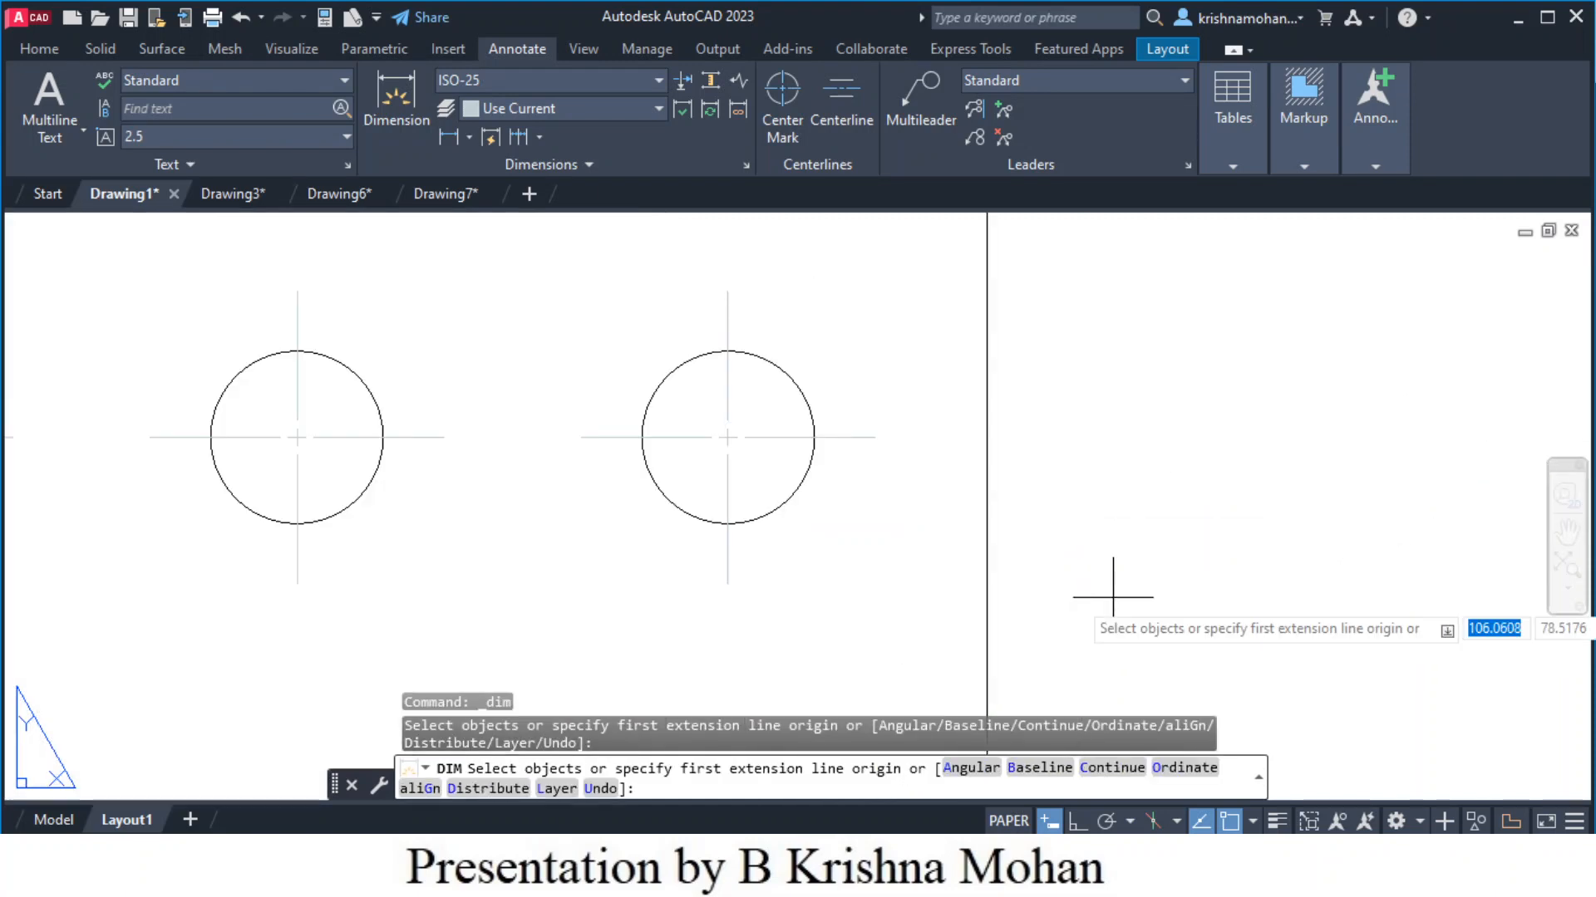
pyautogui.click(986, 566)
pyautogui.scroll(-2, 1151, 555)
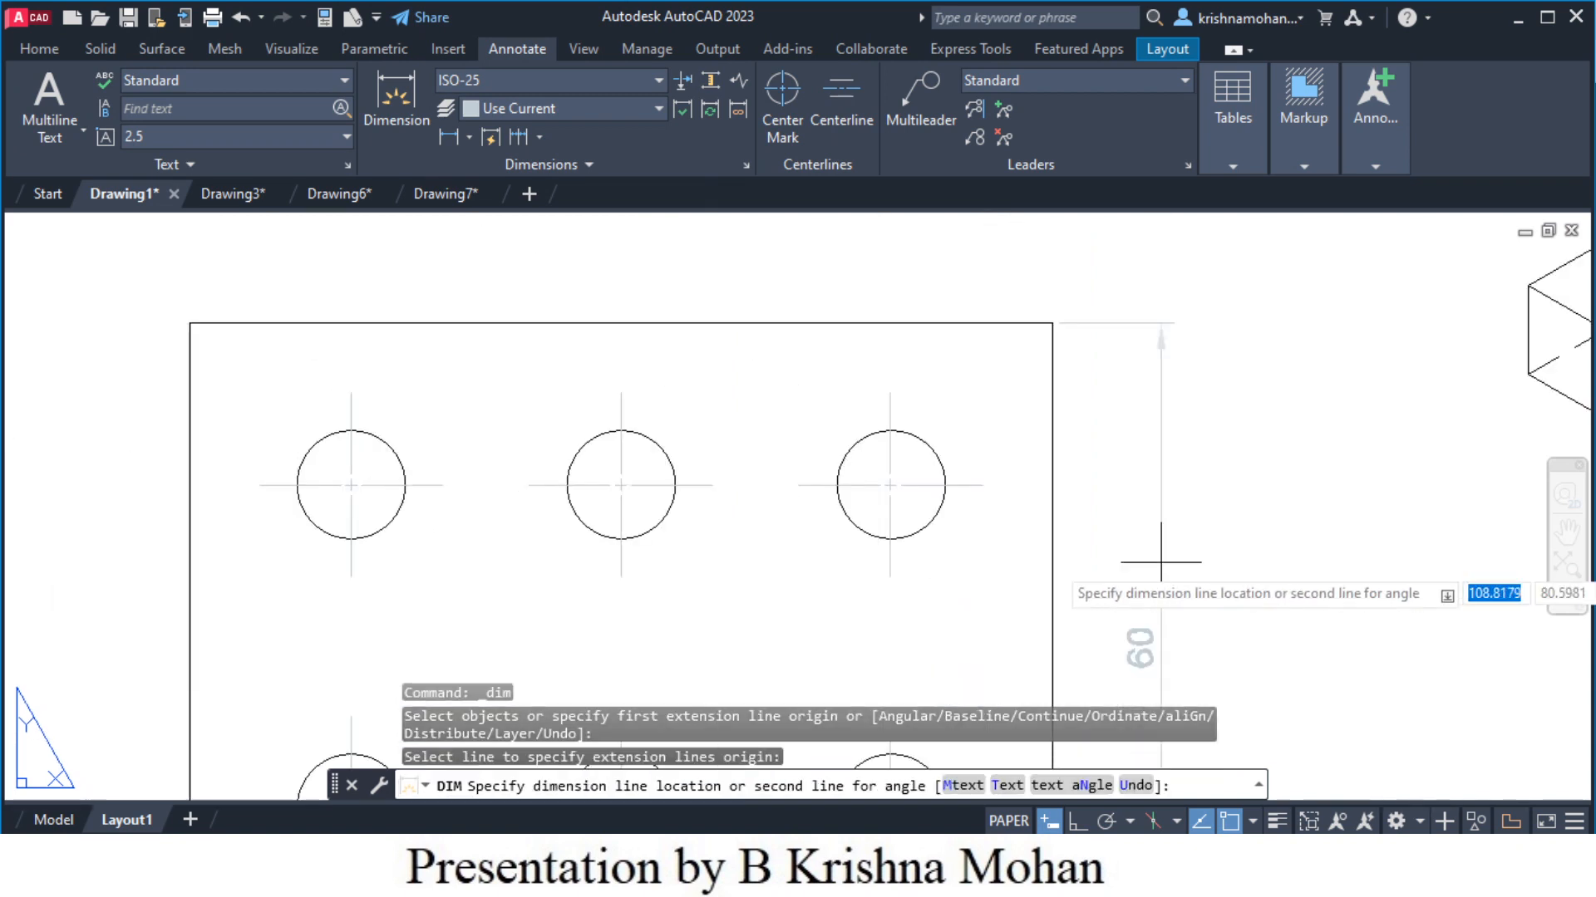
pyautogui.moveTo(1161, 560); pyautogui.dragTo(1189, 448, button='middle')
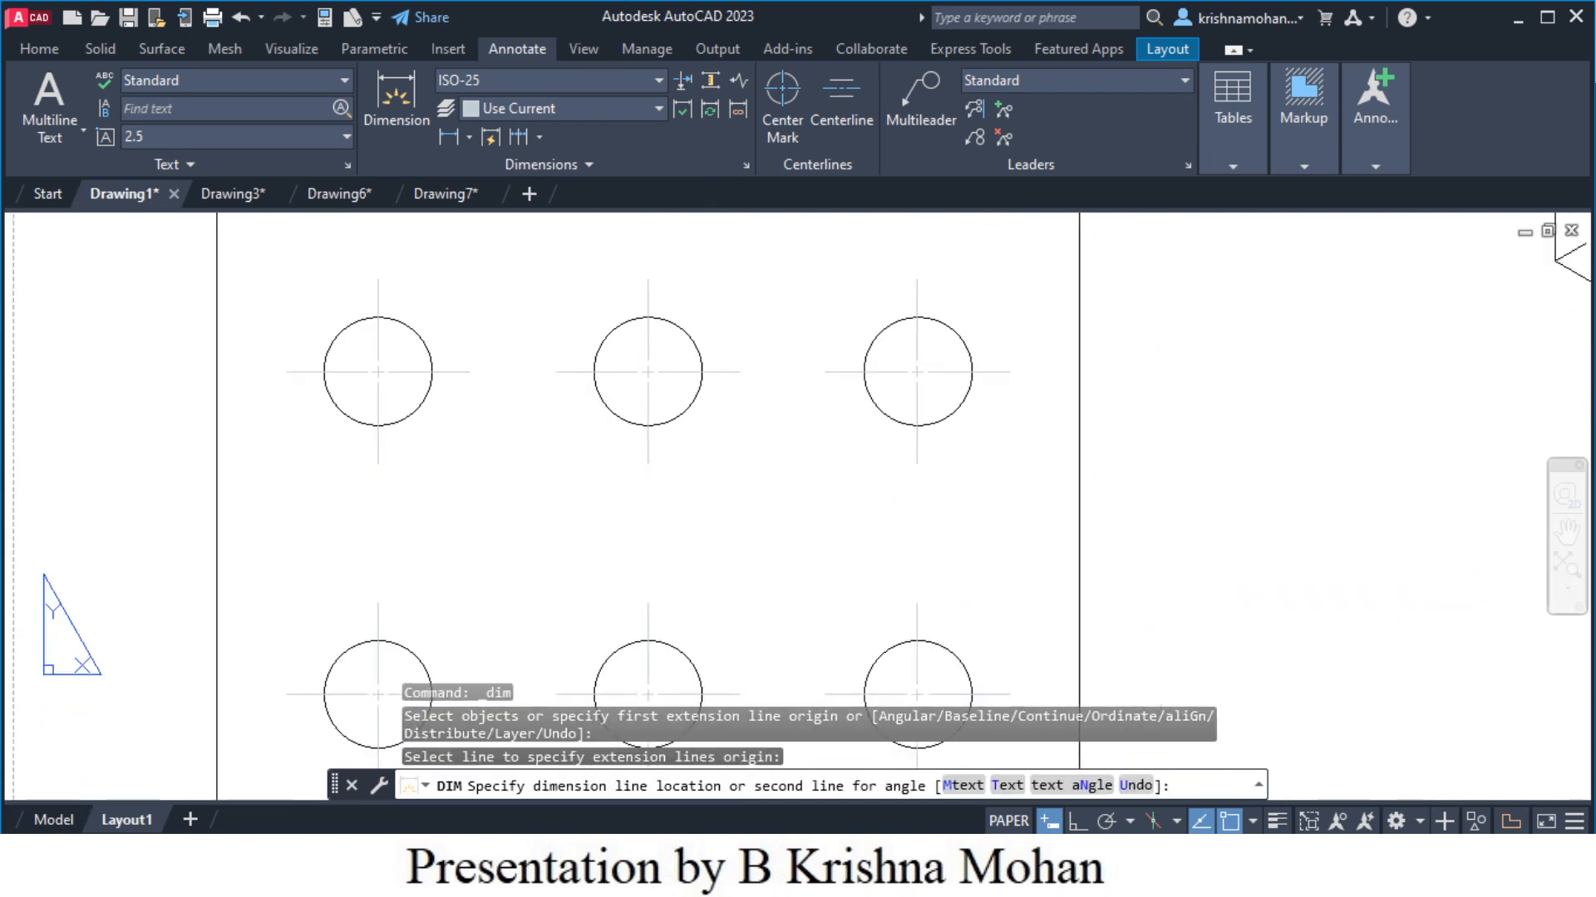
pyautogui.click(1298, 516)
pyautogui.scroll(-6, 1151, 582)
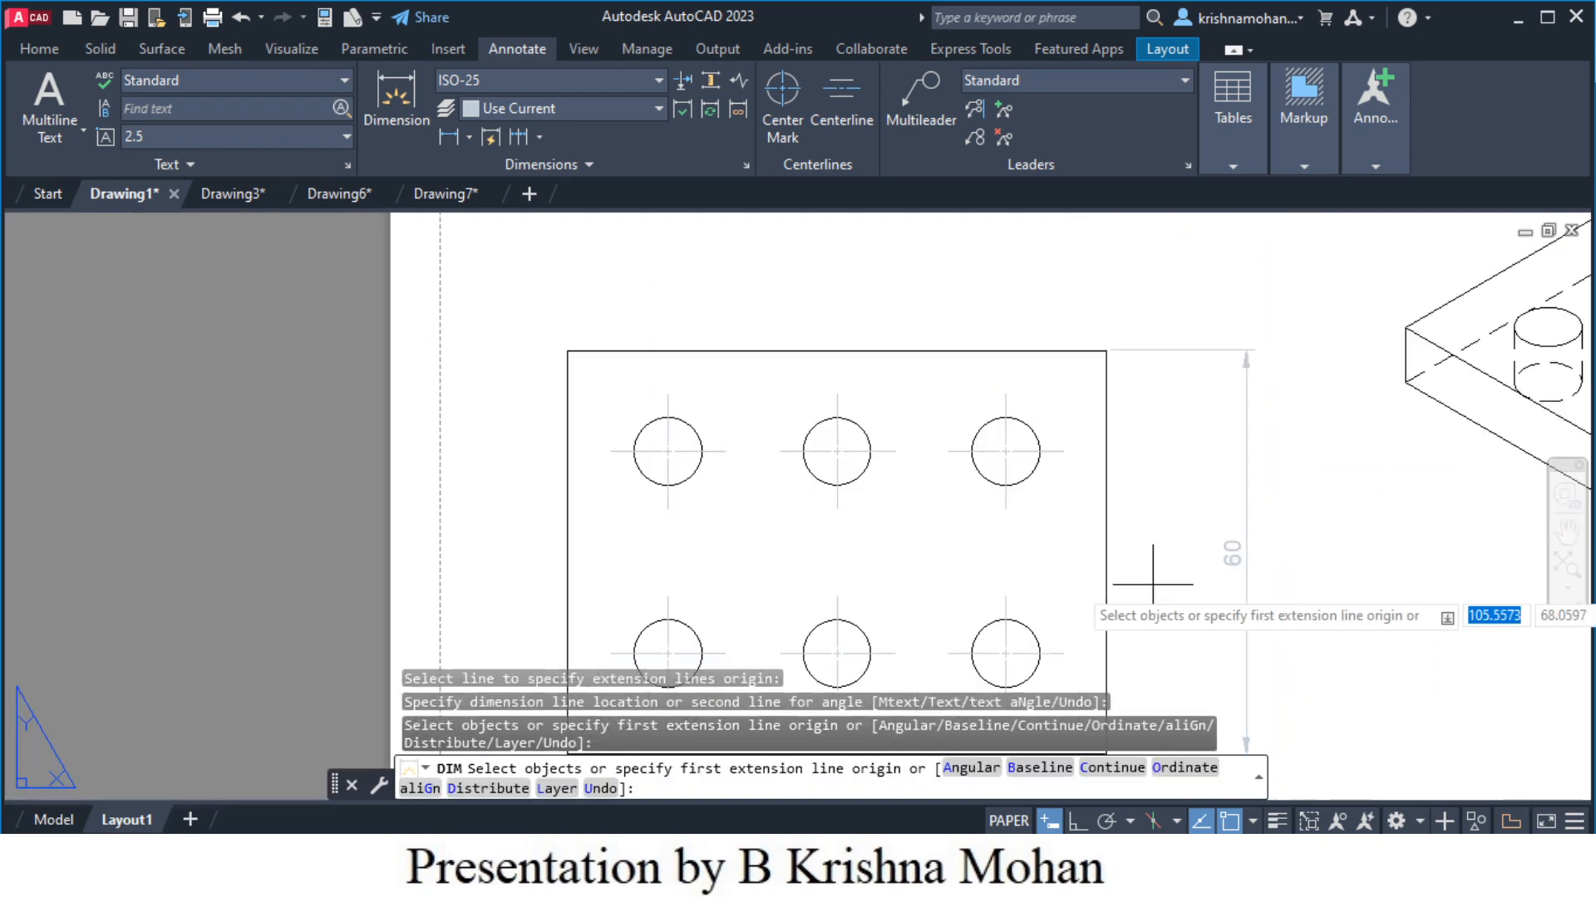
# Dimension the plate's upper edge in the top view, placing the dimension above the outline
pyautogui.scroll(2, 1080, 487)
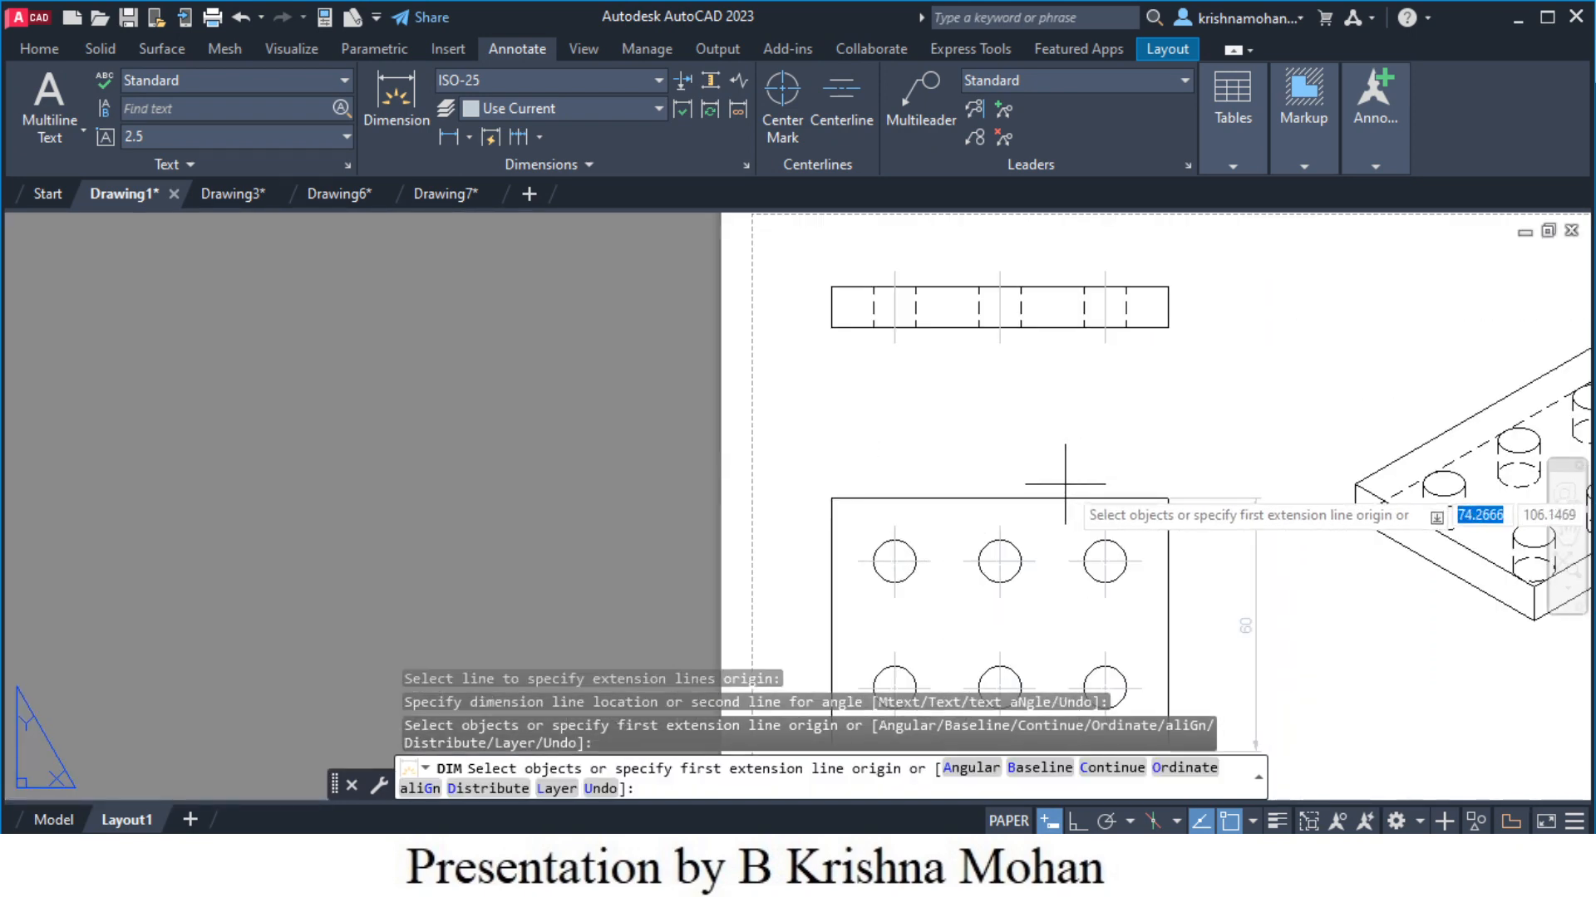
pyautogui.press('Return')
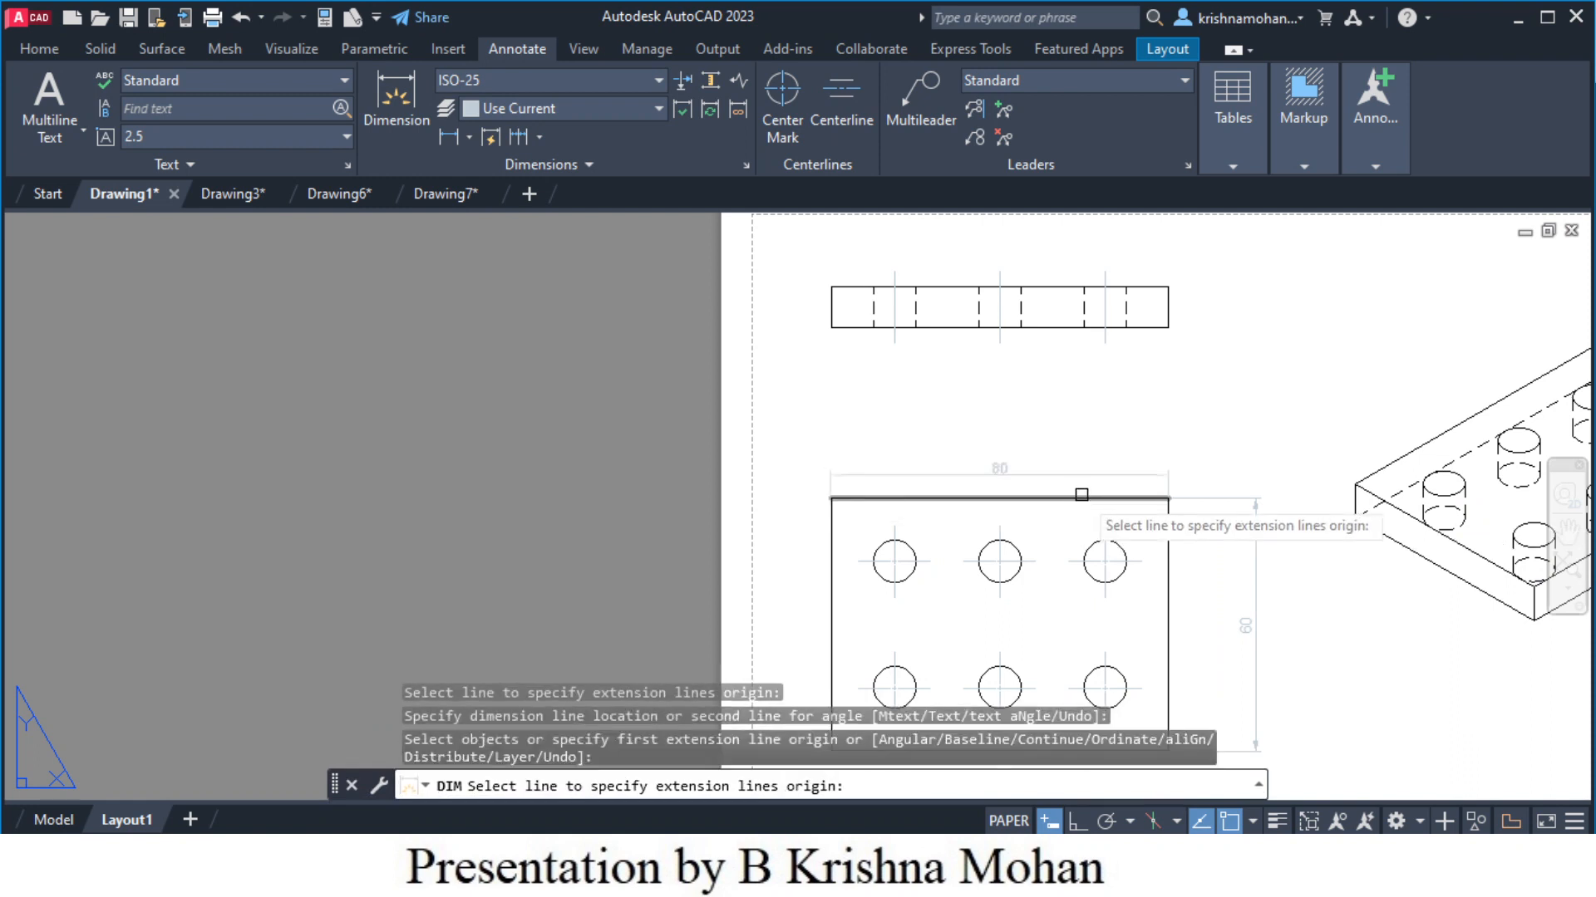
pyautogui.click(1081, 494)
pyautogui.click(1072, 440)
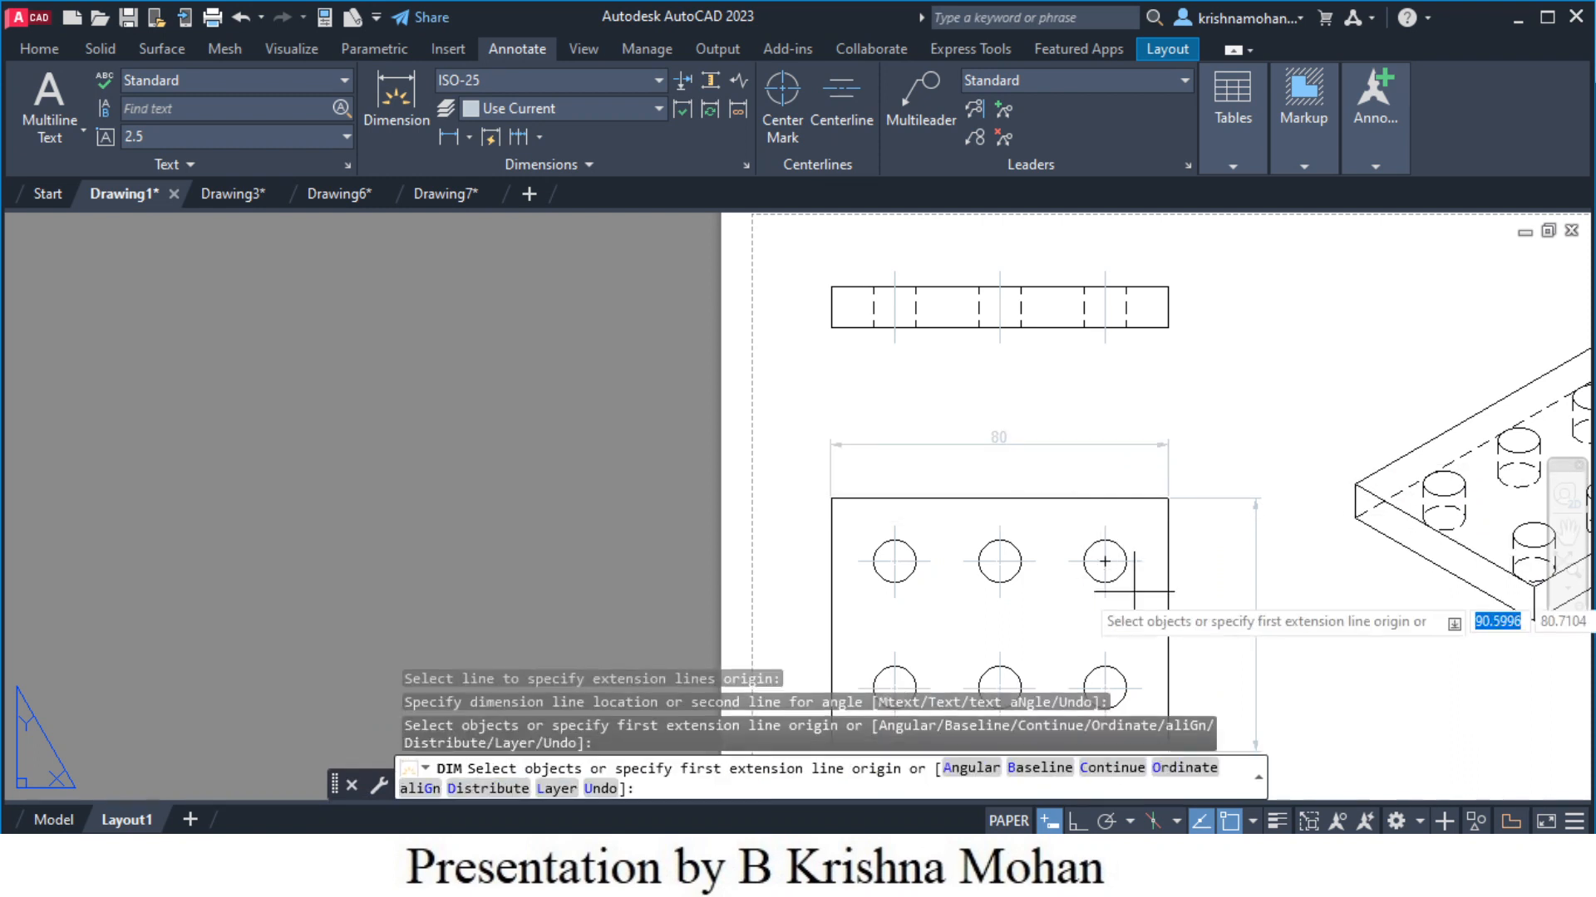
# Add a diameter dimension to the upper-right hole in the top view, with its text just outside the plate's right edge
pyautogui.scroll(2, 1128, 588)
pyautogui.scroll(4, 1128, 588)
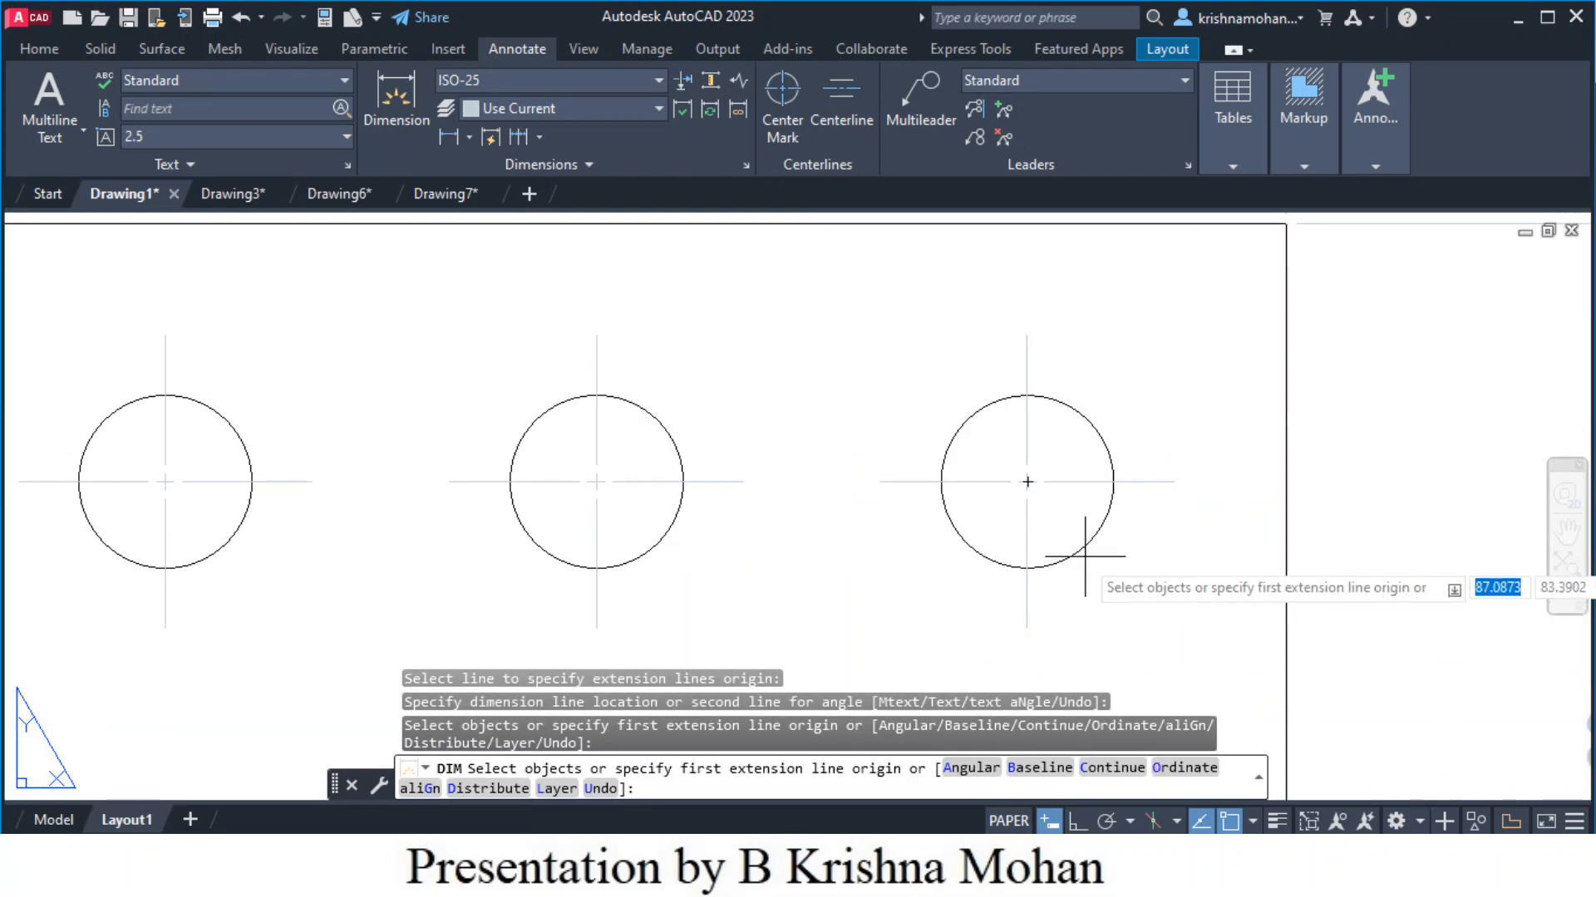
pyautogui.click(1083, 554)
pyautogui.scroll(-3, 1222, 578)
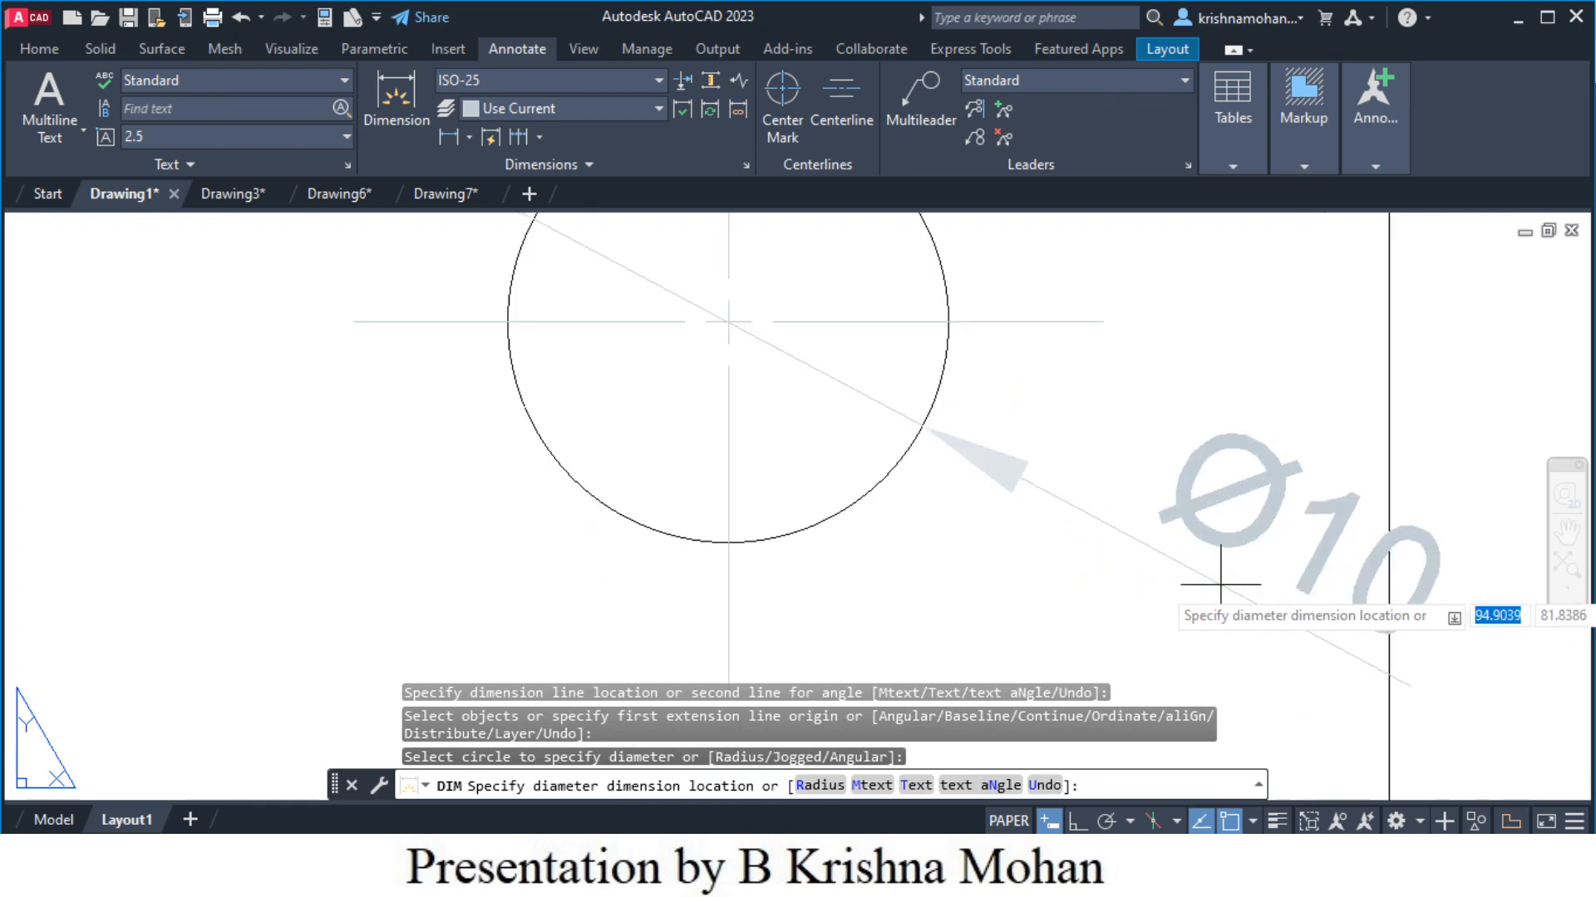
pyautogui.scroll(-2, 1221, 584)
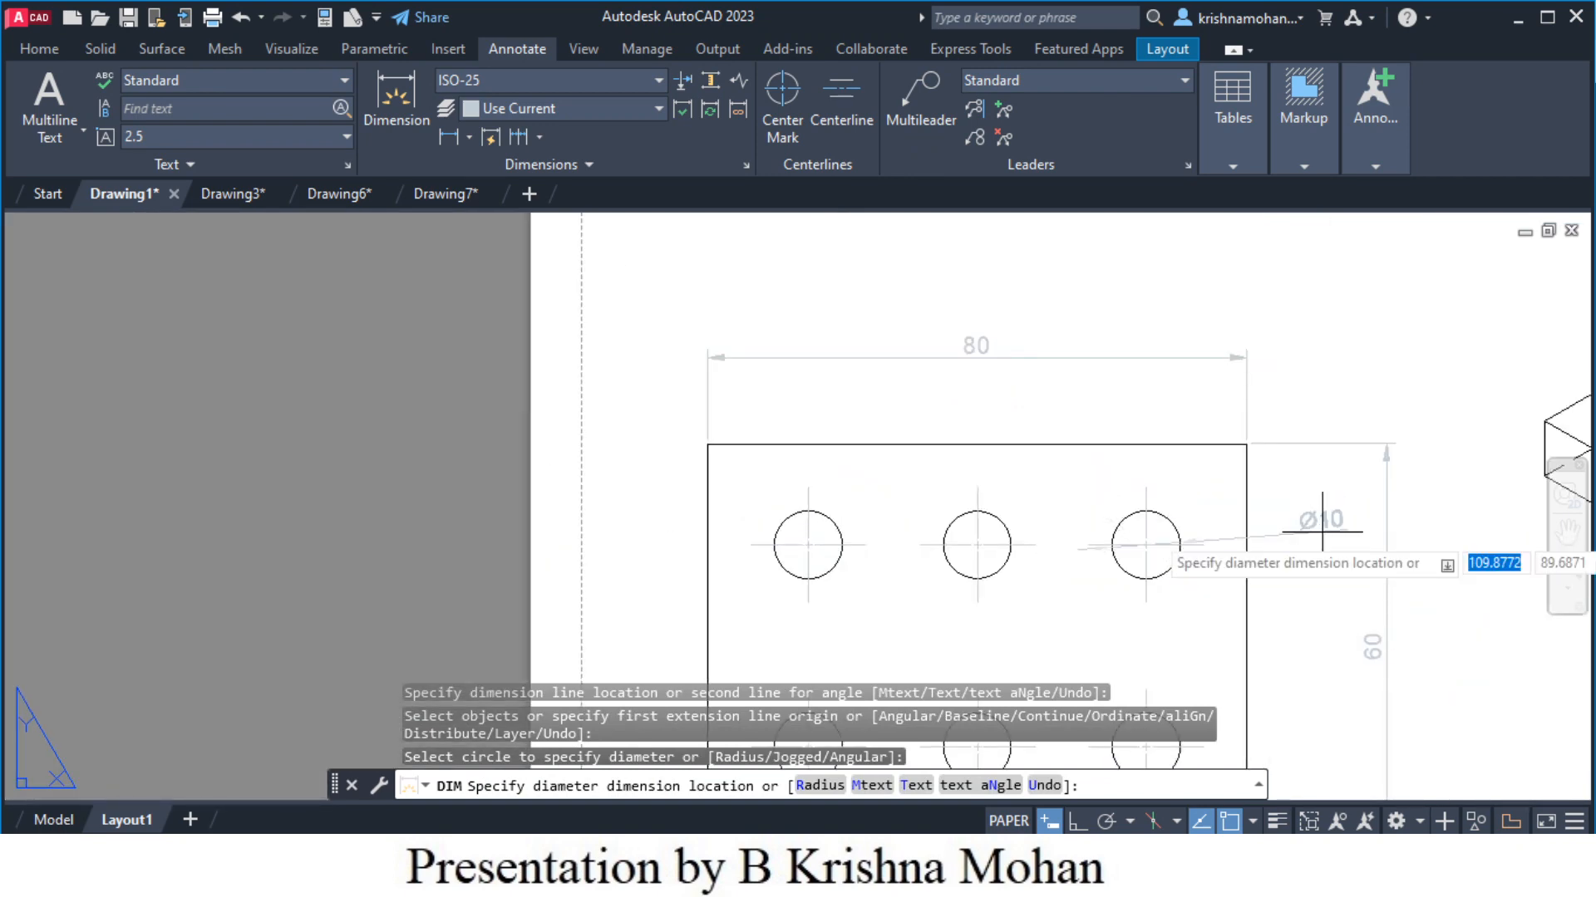
pyautogui.click(1322, 530)
pyautogui.scroll(2, 1272, 639)
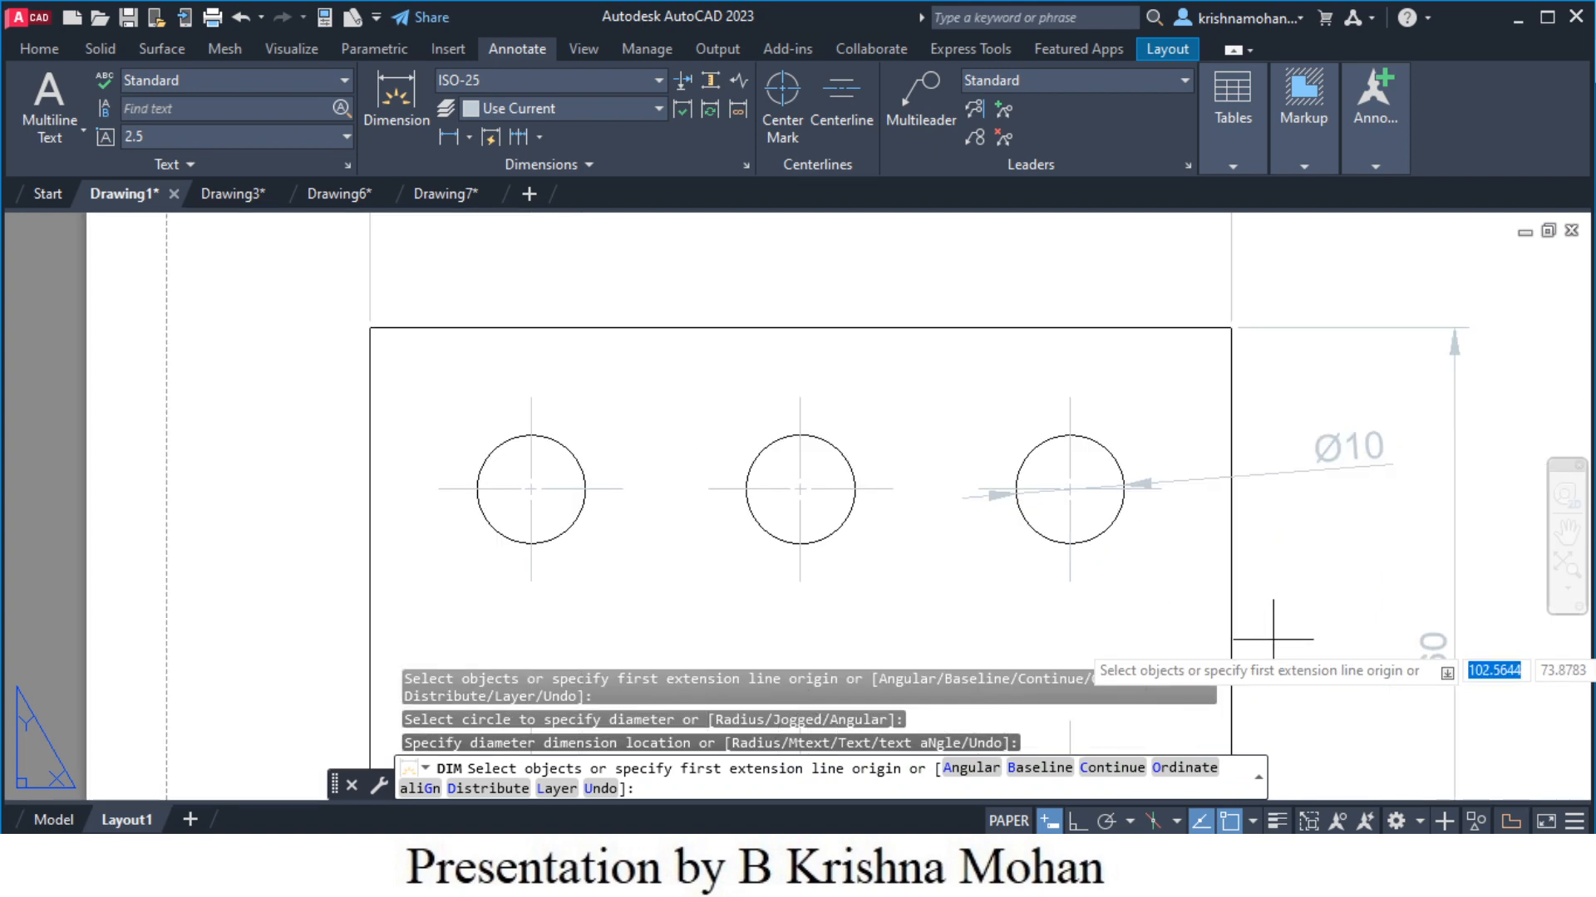
# Dimension the spacing between the leftmost and middle hole centerlines in the front view, placing the dimension above the view
pyautogui.scroll(-5, 1272, 639)
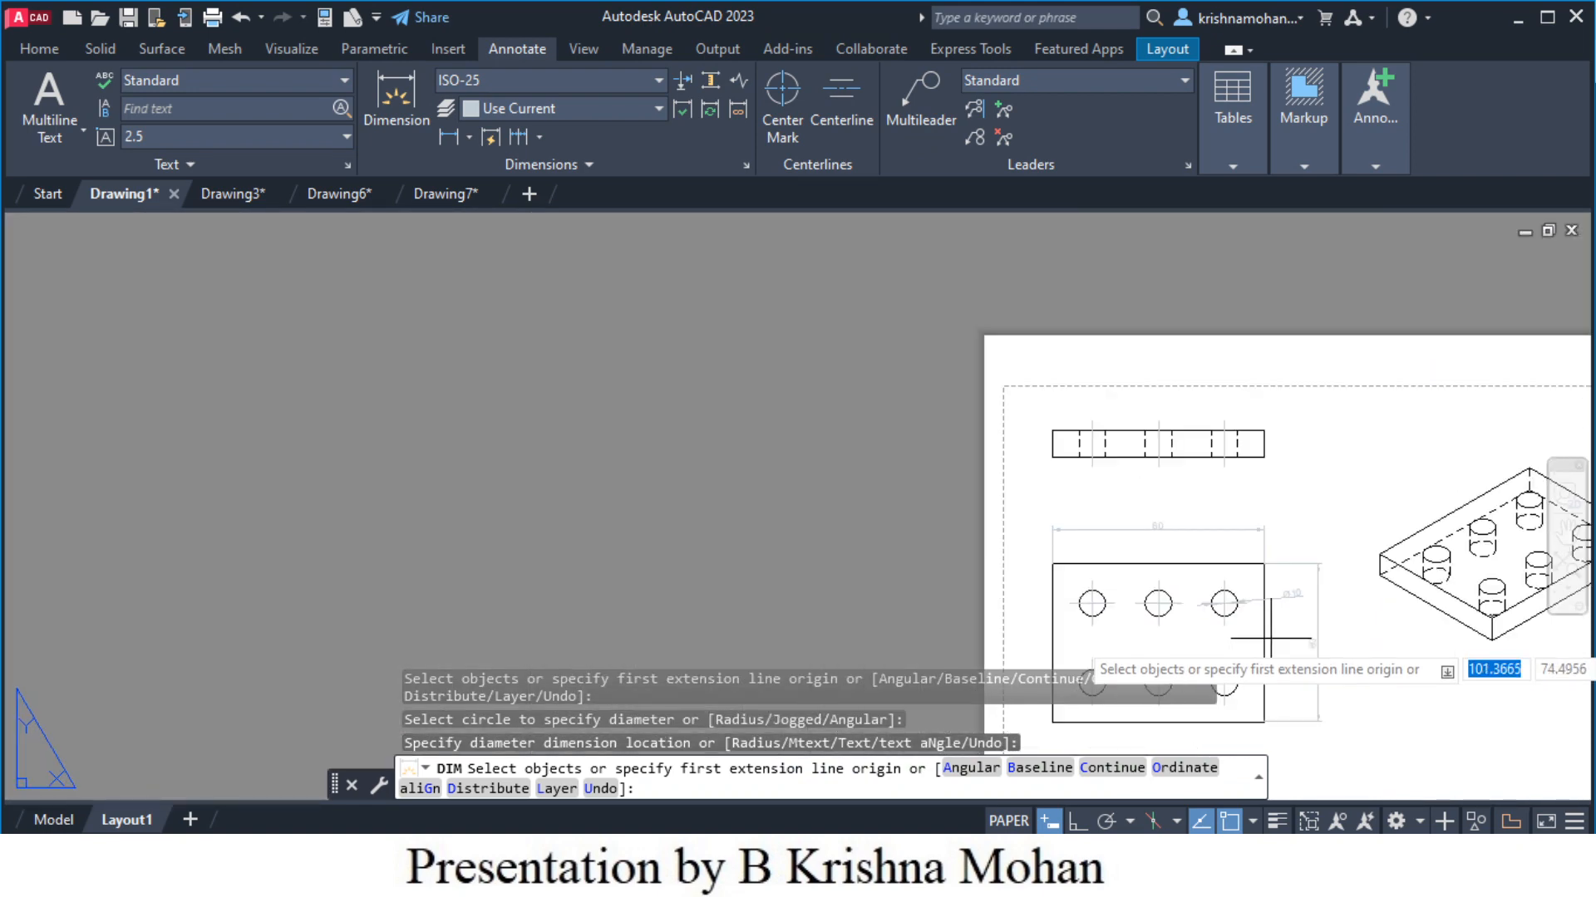
pyautogui.scroll(4, 1264, 632)
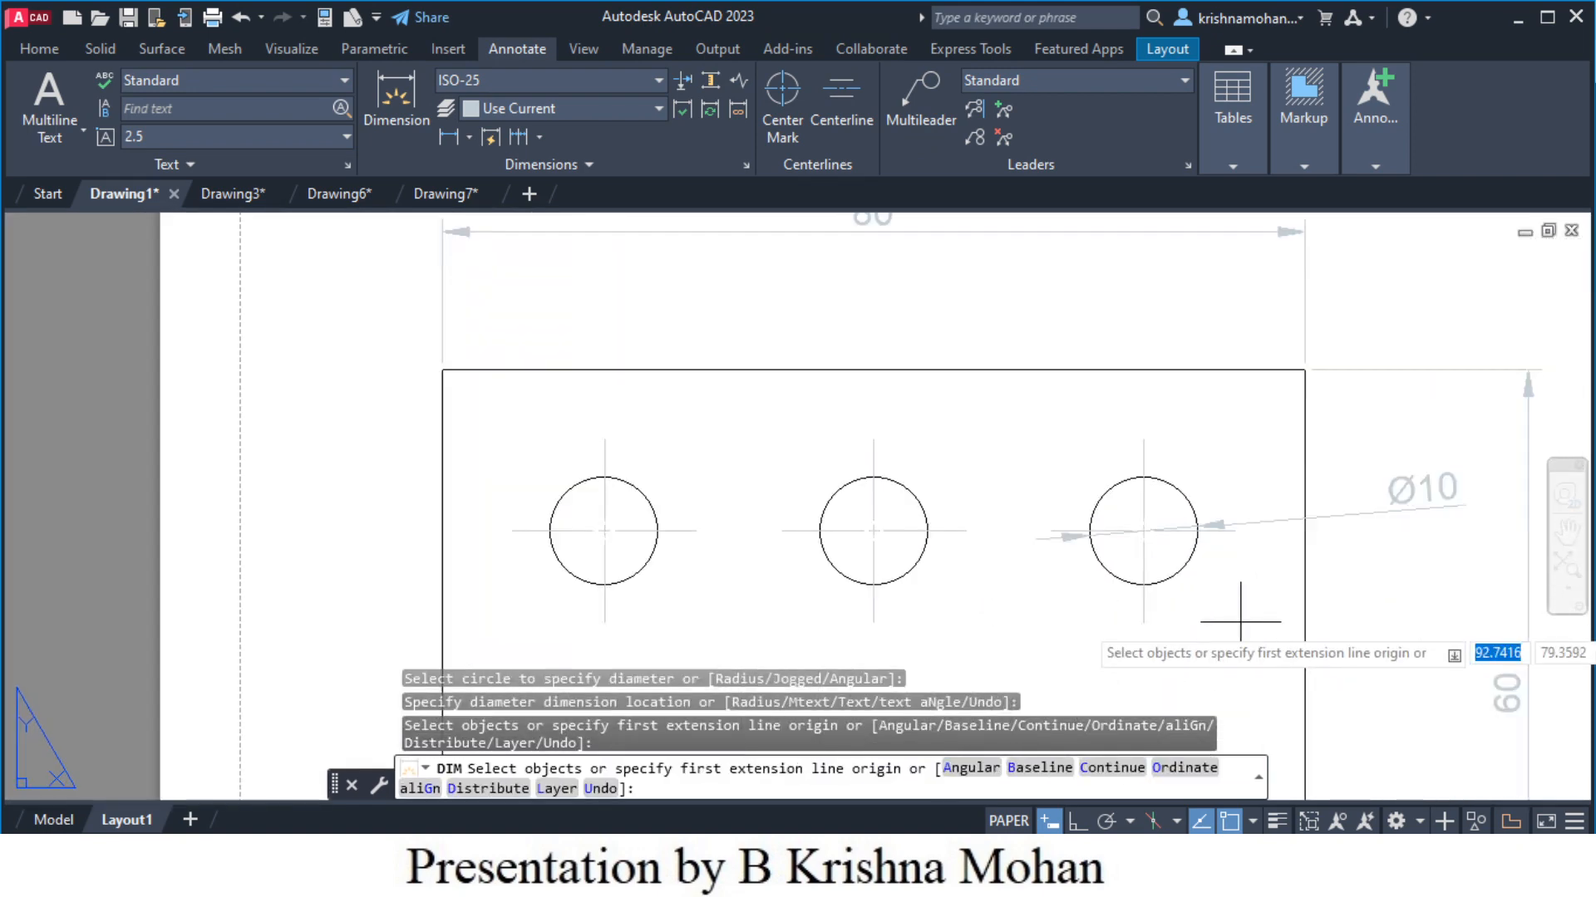
pyautogui.scroll(-4, 1240, 620)
pyautogui.scroll(5, 1072, 406)
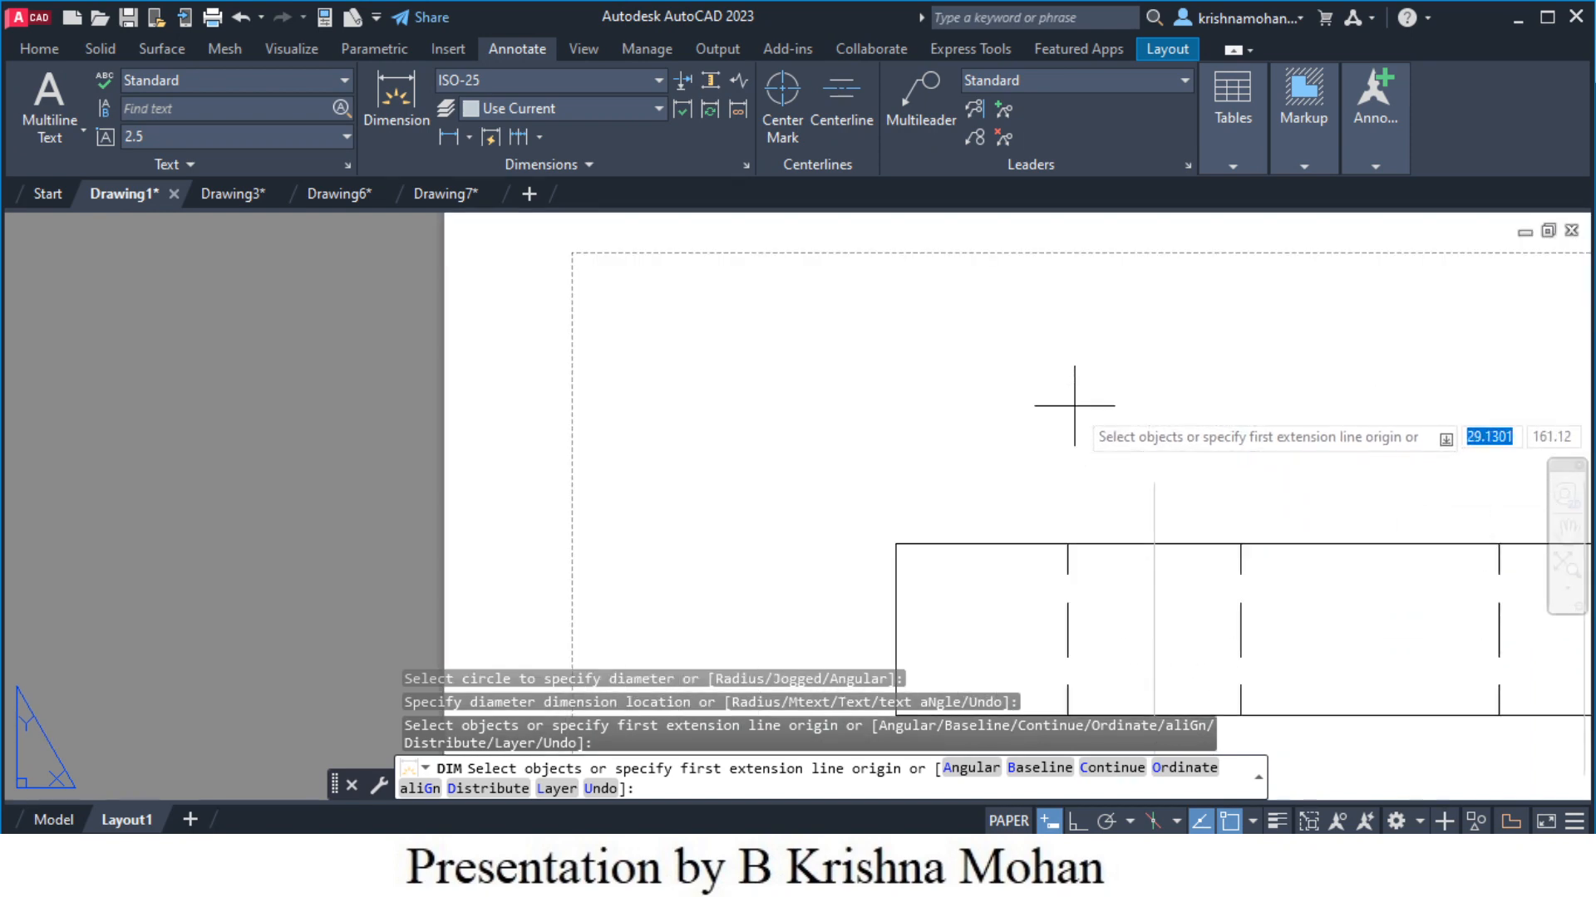
pyautogui.moveTo(1191, 515); pyautogui.dragTo(946, 434, button='middle')
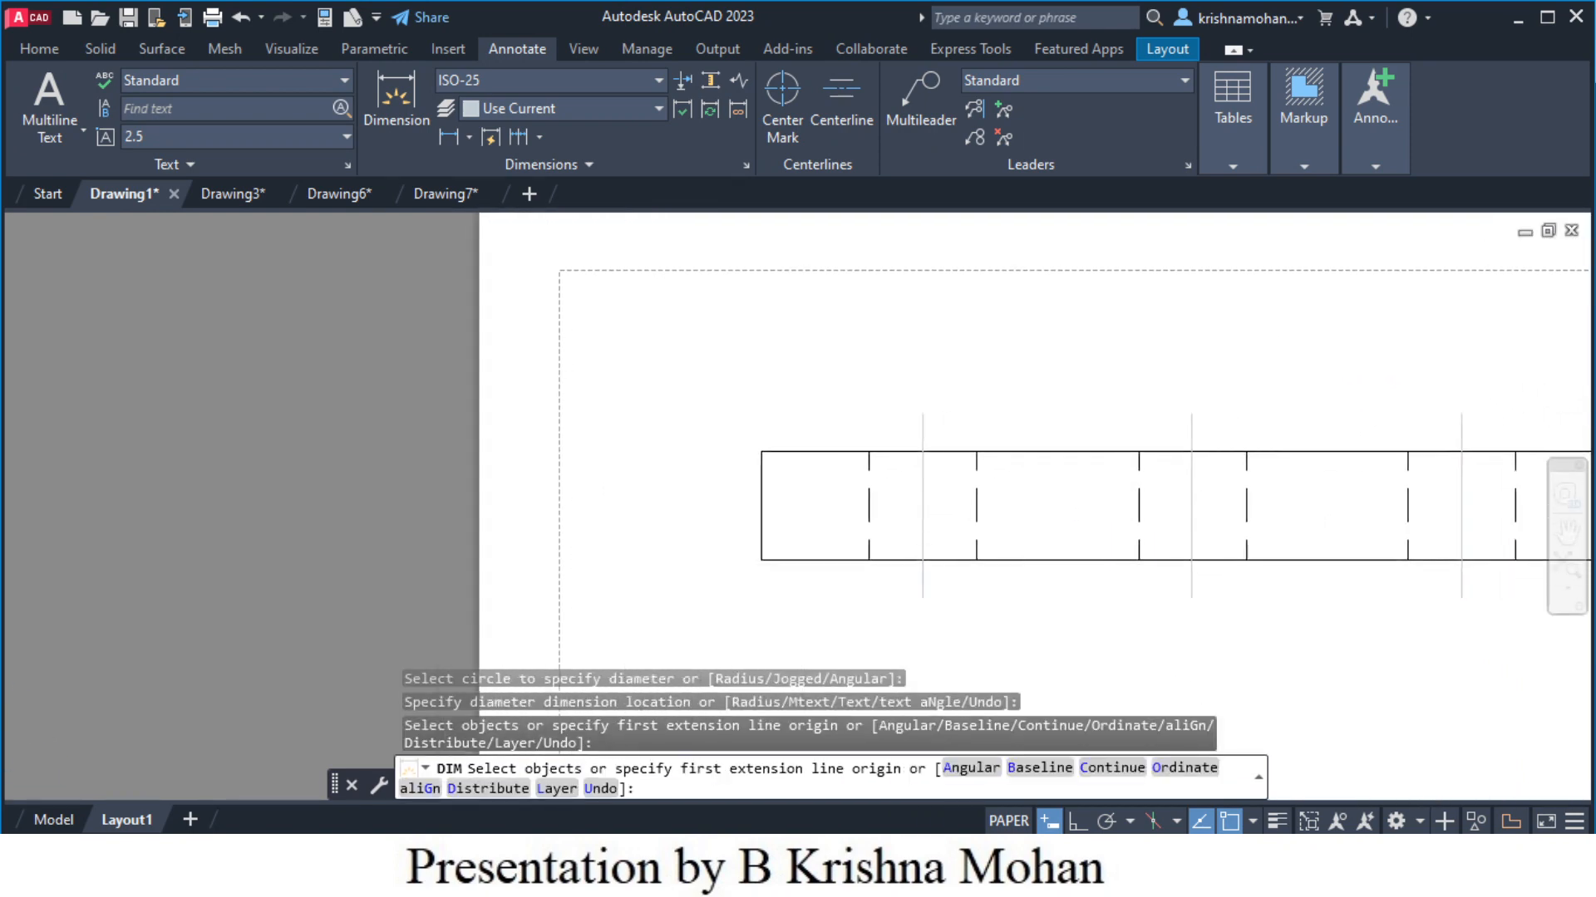
pyautogui.click(919, 438)
pyautogui.click(1191, 438)
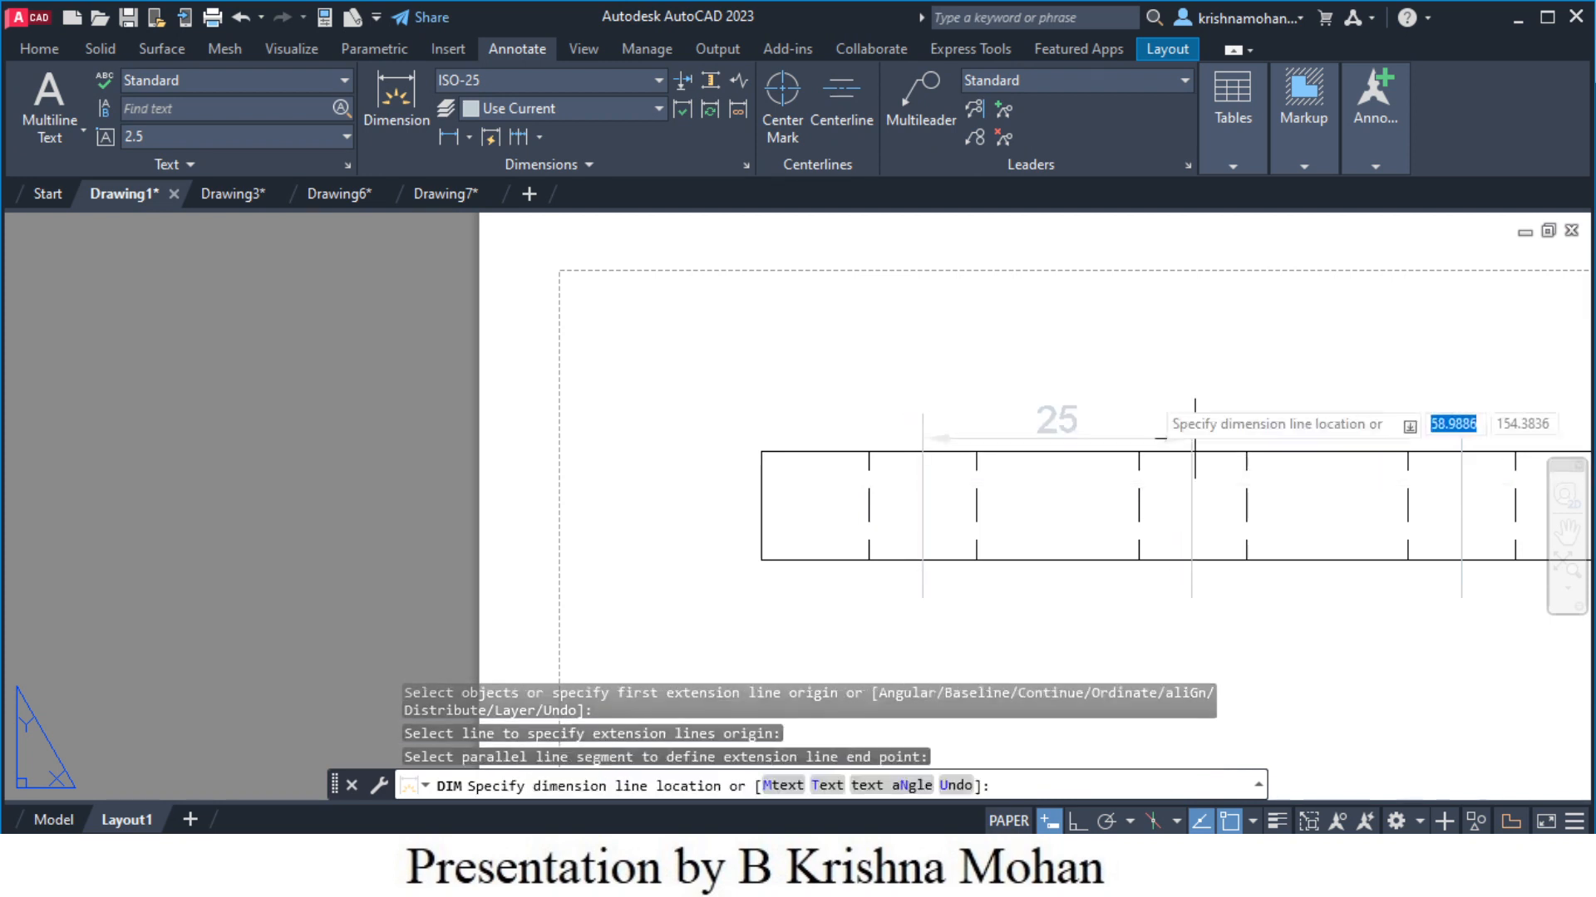
pyautogui.click(1057, 326)
pyautogui.scroll(-2, 1339, 496)
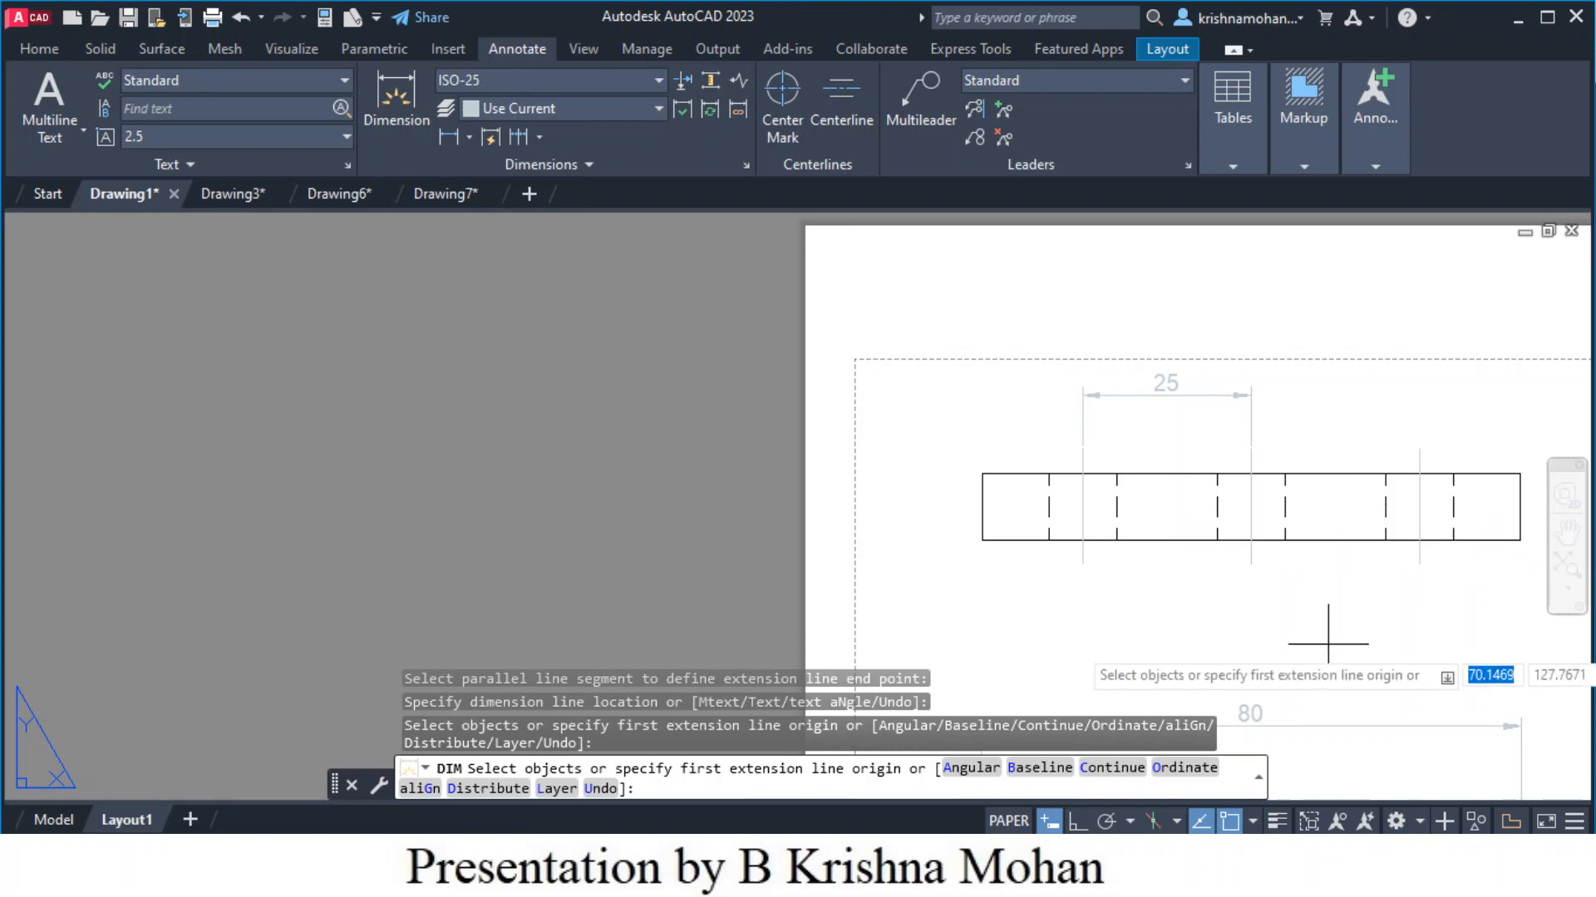
# Dimension from the front view's right edge to the rightmost hole centerline, in line with the existing hole-spacing dimension
pyautogui.moveTo(1332, 630); pyautogui.dragTo(1166, 538, button='middle')
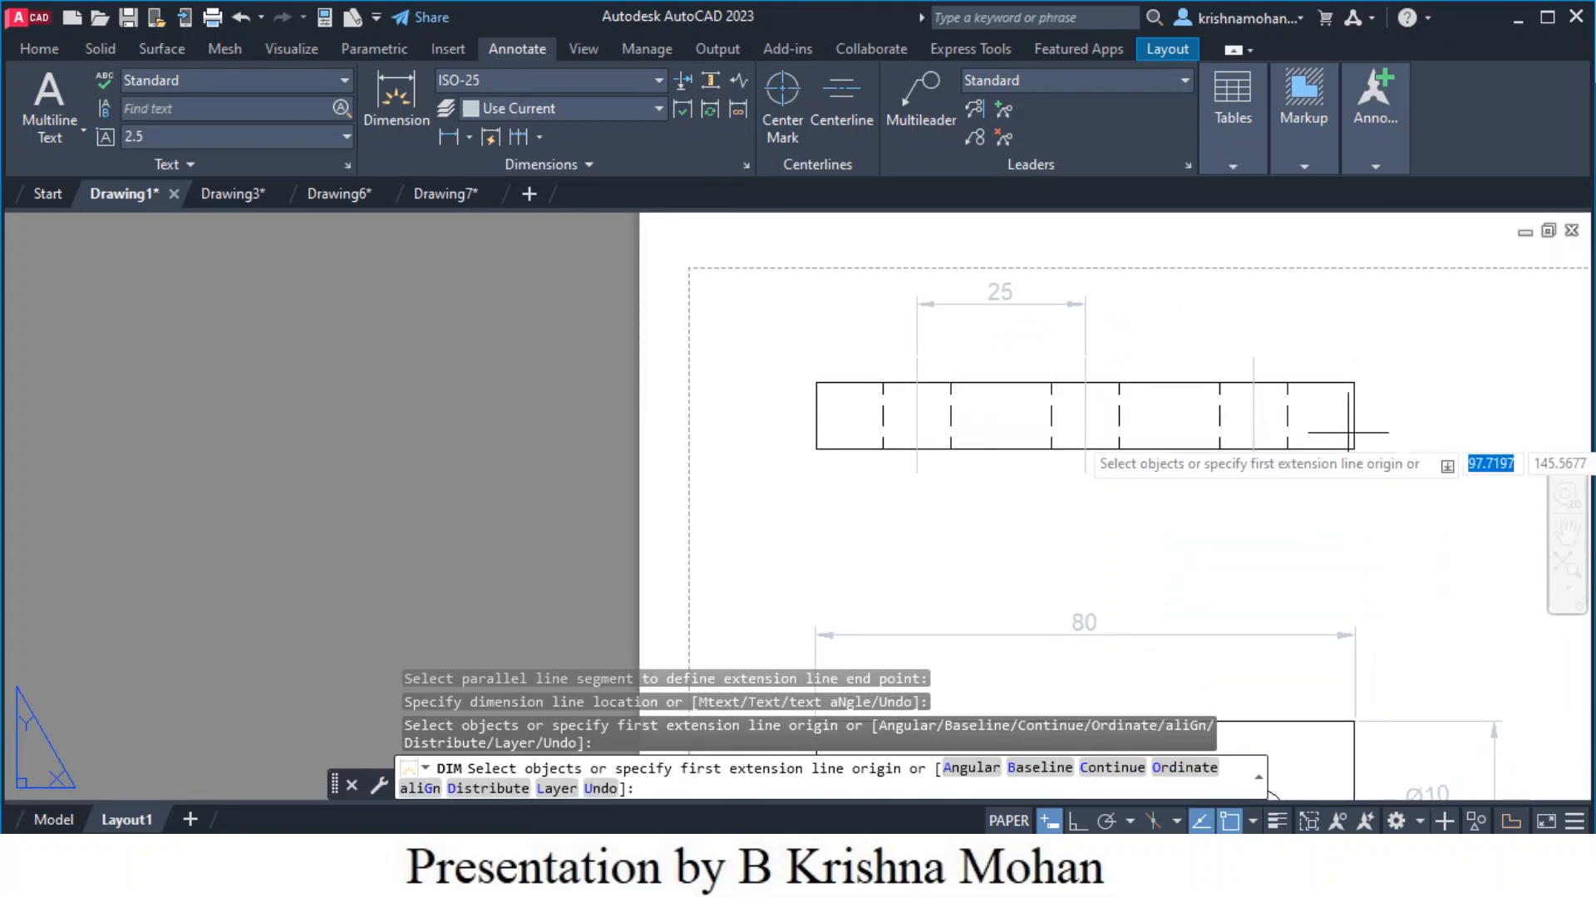
pyautogui.scroll(4, 1355, 440)
pyautogui.scroll(2, 1353, 447)
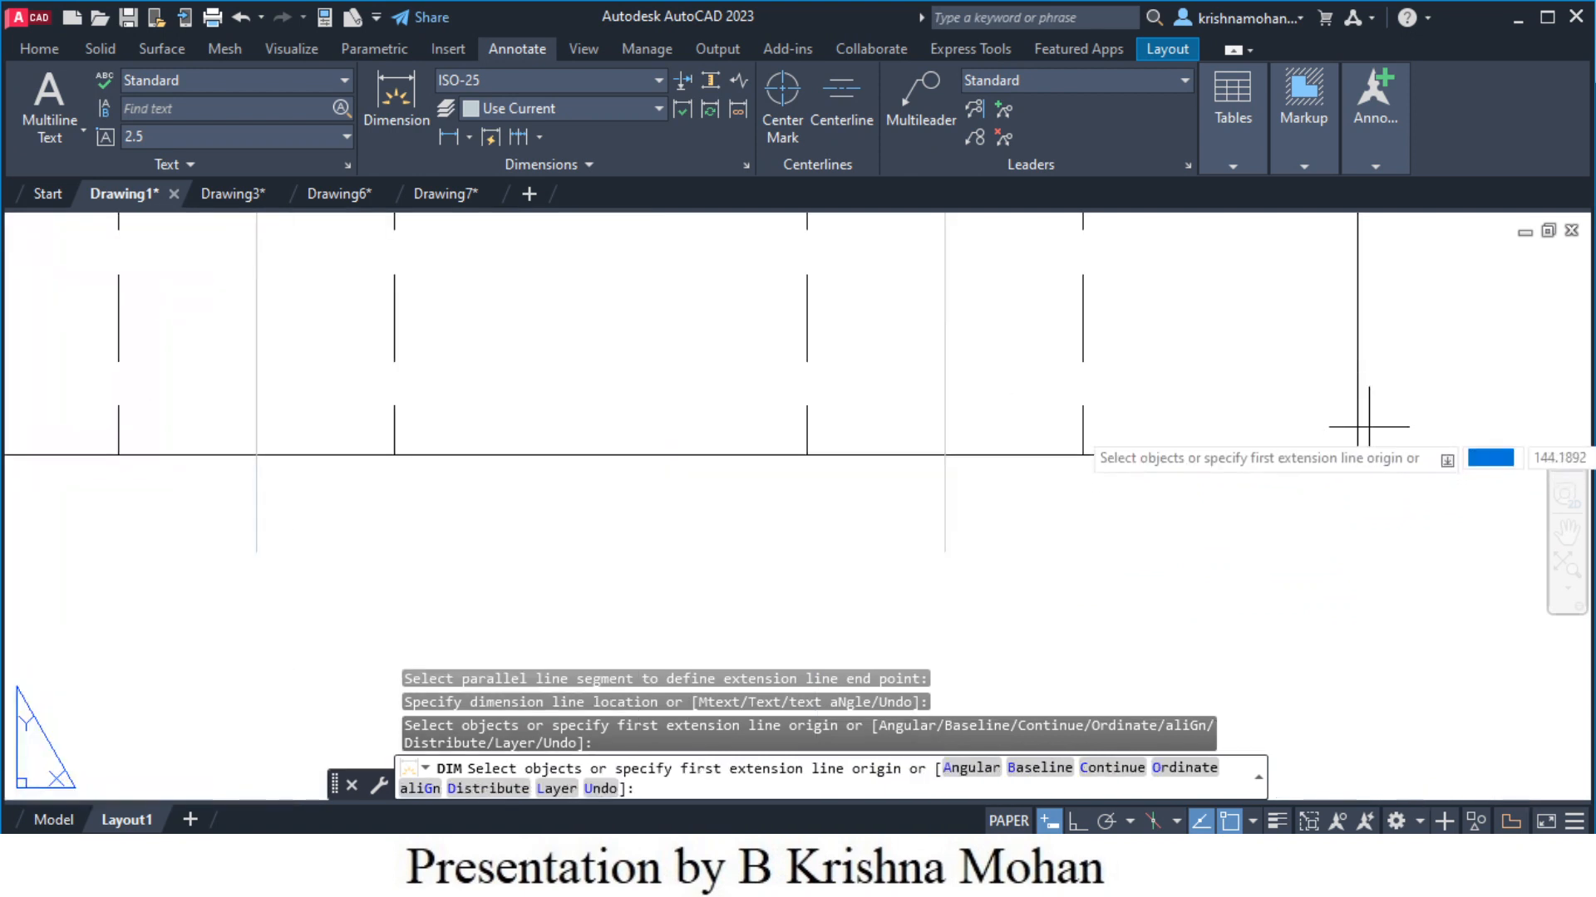
pyautogui.click(1360, 423)
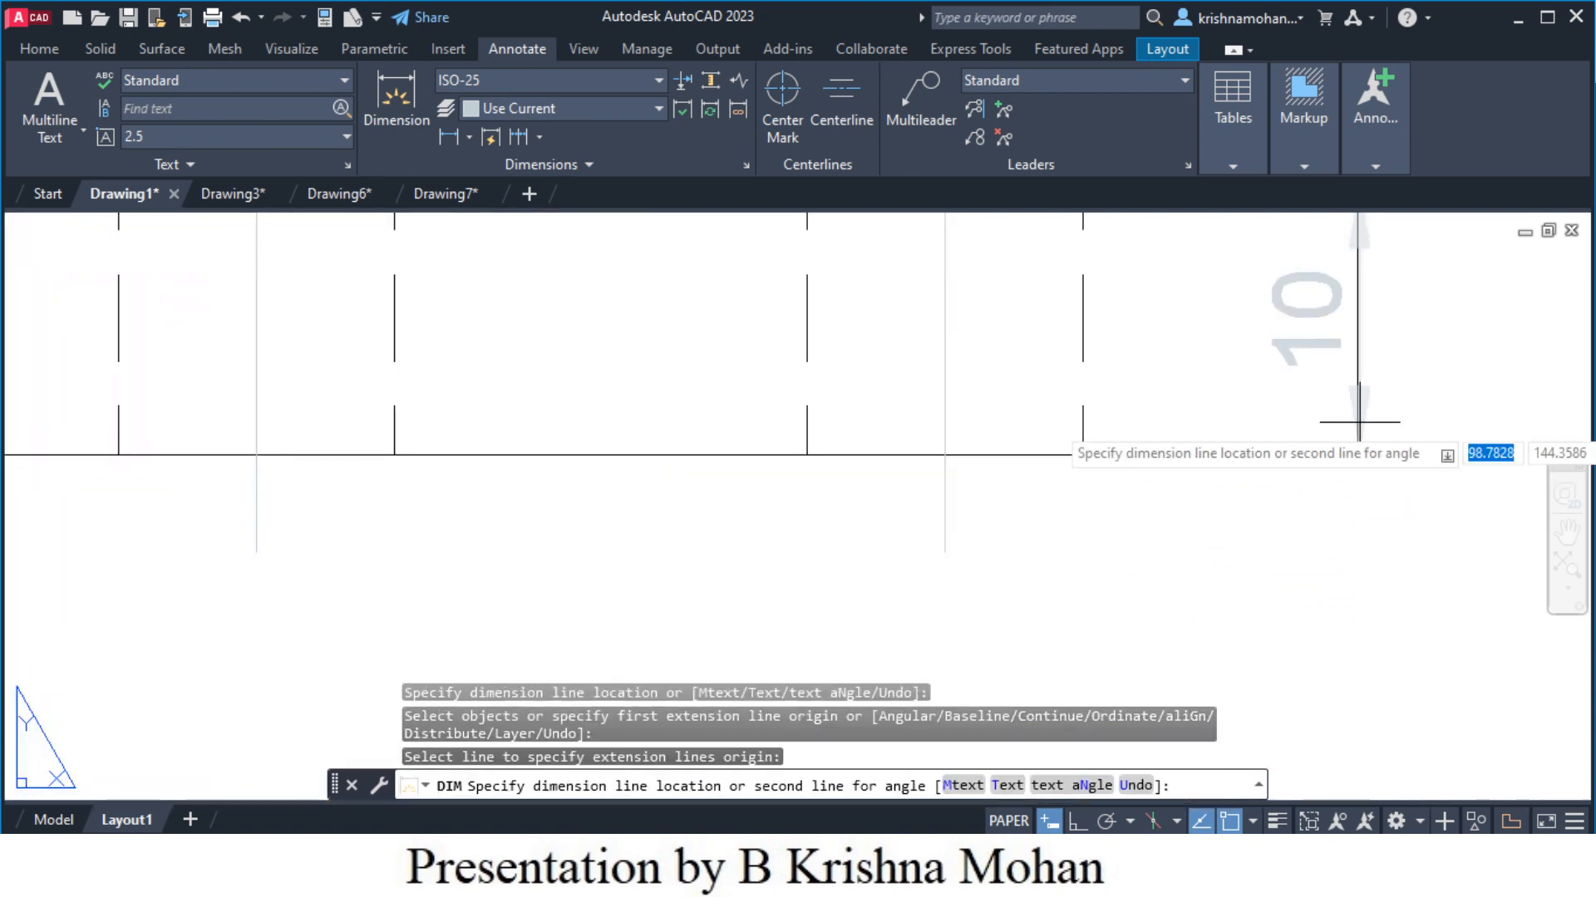
pyautogui.click(945, 425)
pyautogui.moveTo(945, 426)
pyautogui.mouseDown(button='middle')
pyautogui.moveTo(920, 316)
pyautogui.moveTo(923, 553)
pyautogui.mouseUp(button='middle')
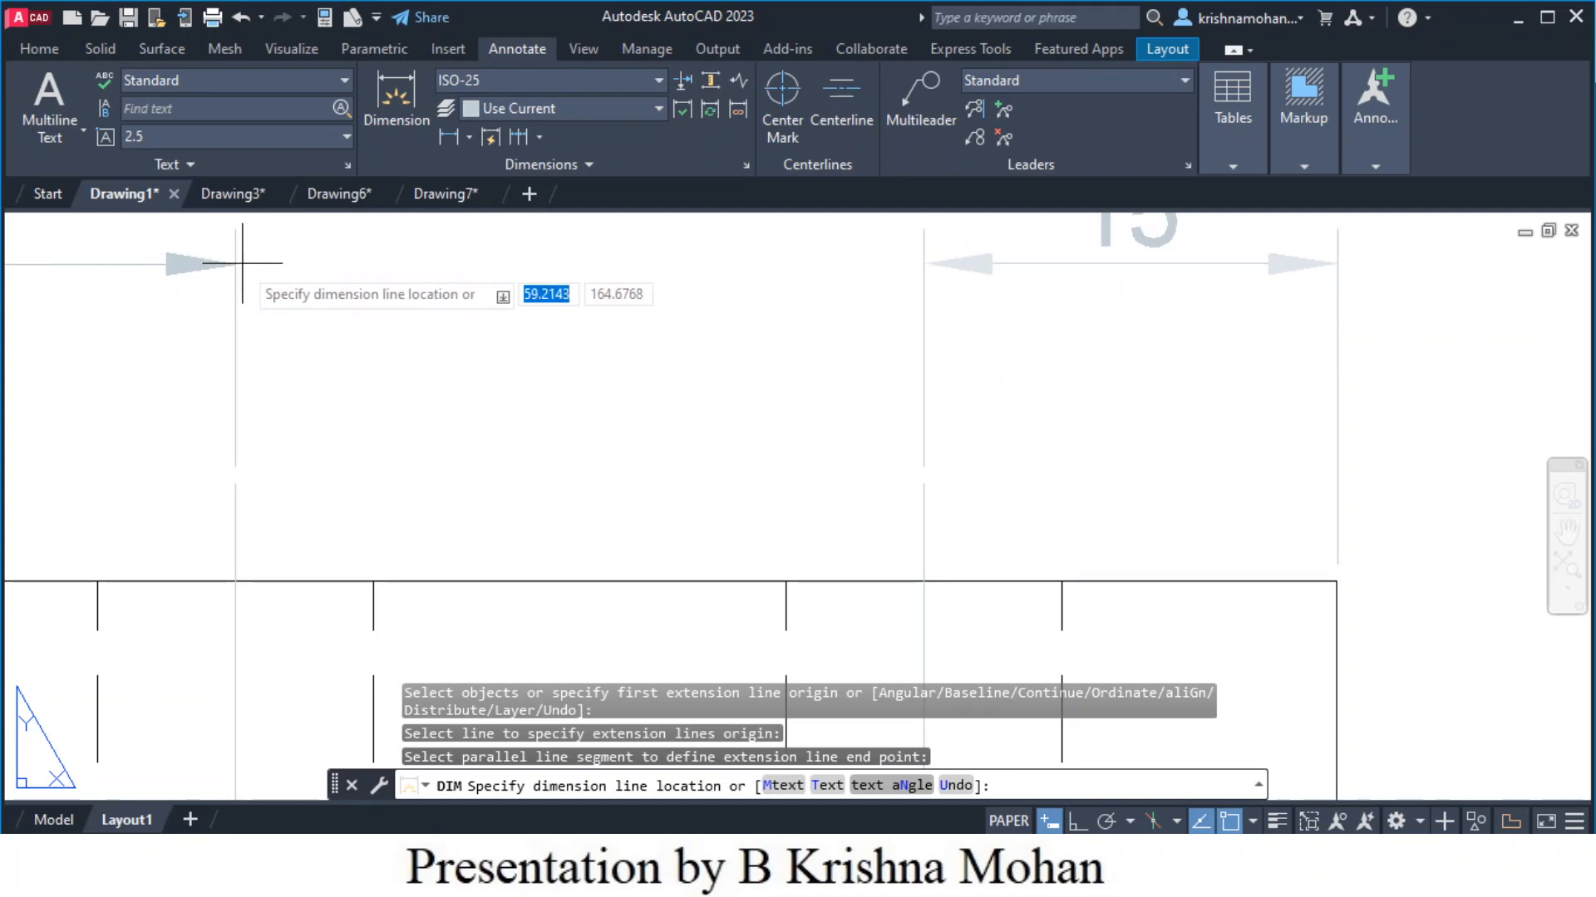
pyautogui.click(236, 264)
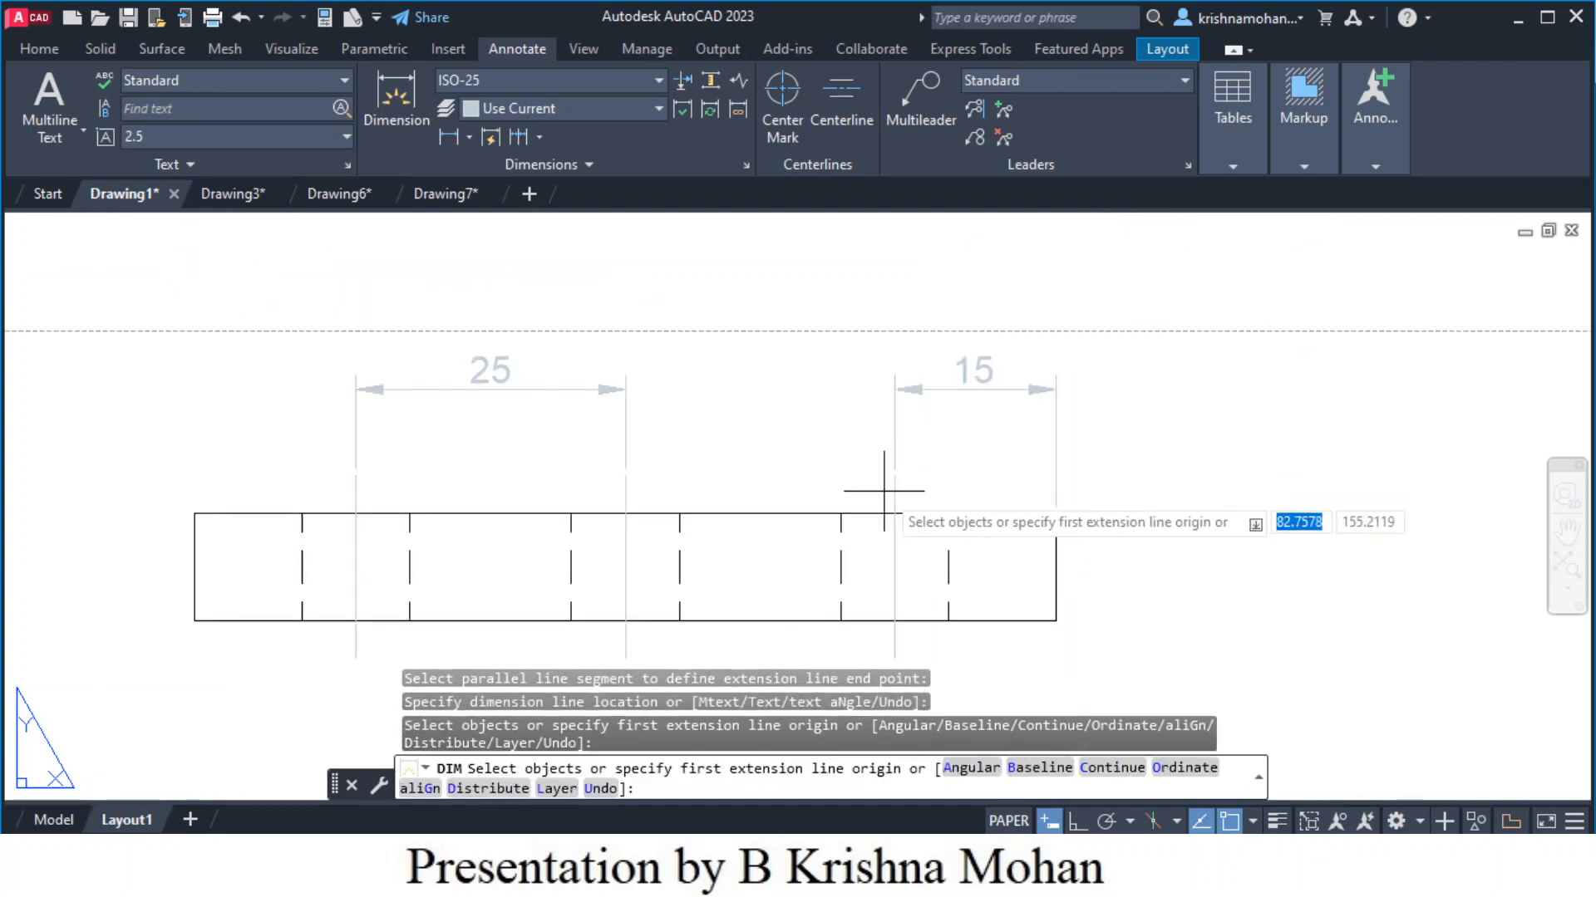
# Dimension the plate's thickness along the front view's right edge, placing the dimension outside to the right
pyautogui.scroll(-2, 880, 495)
pyautogui.scroll(4, 937, 578)
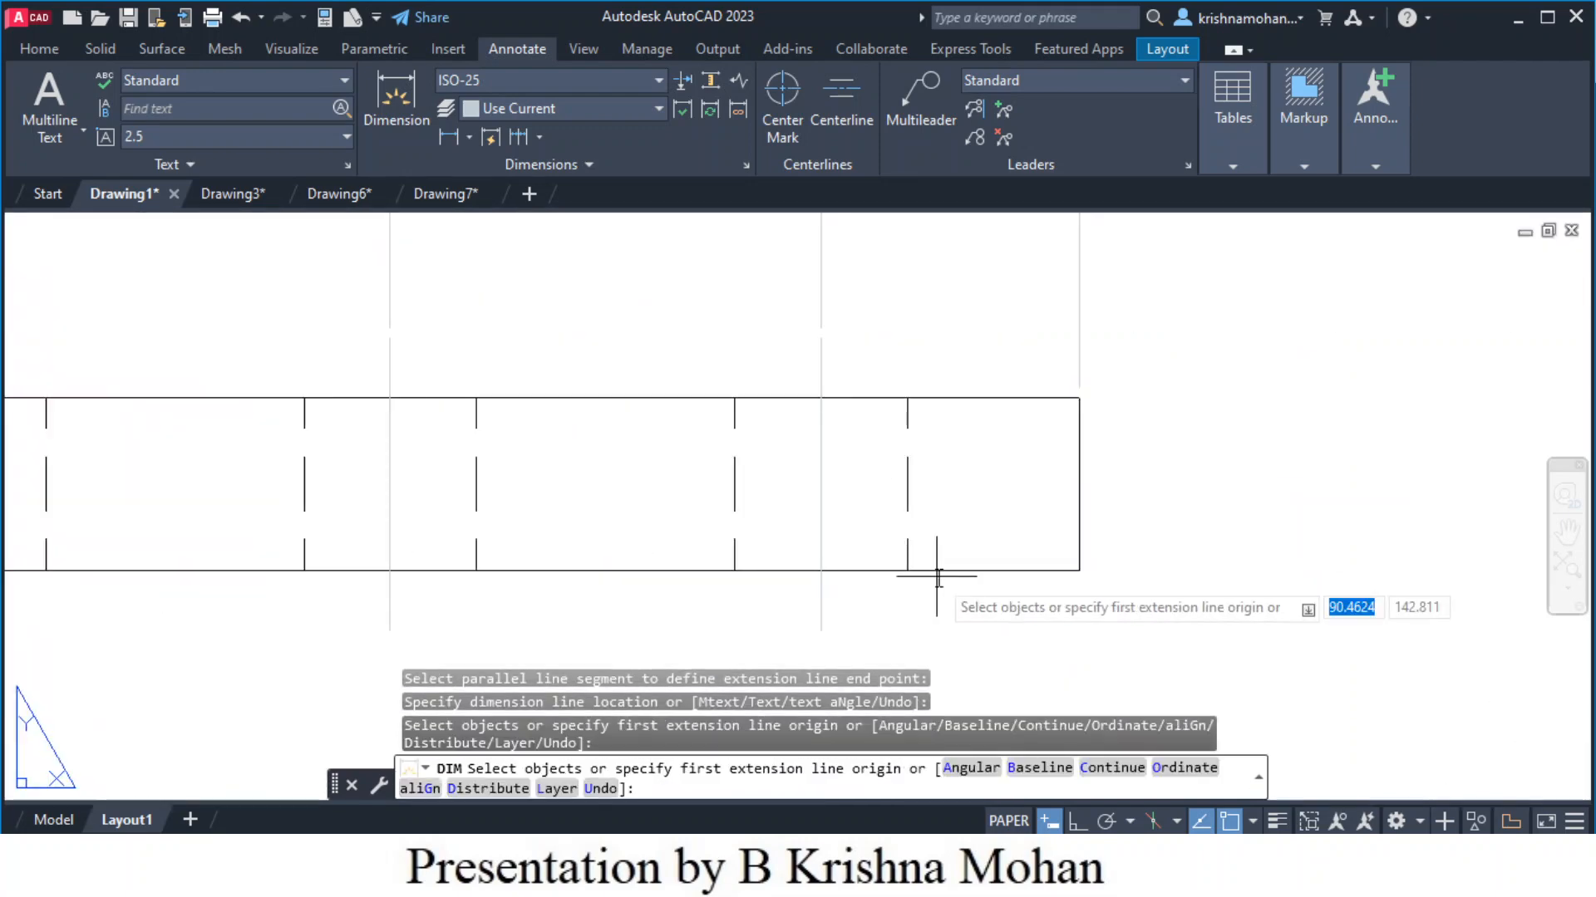
pyautogui.click(1078, 547)
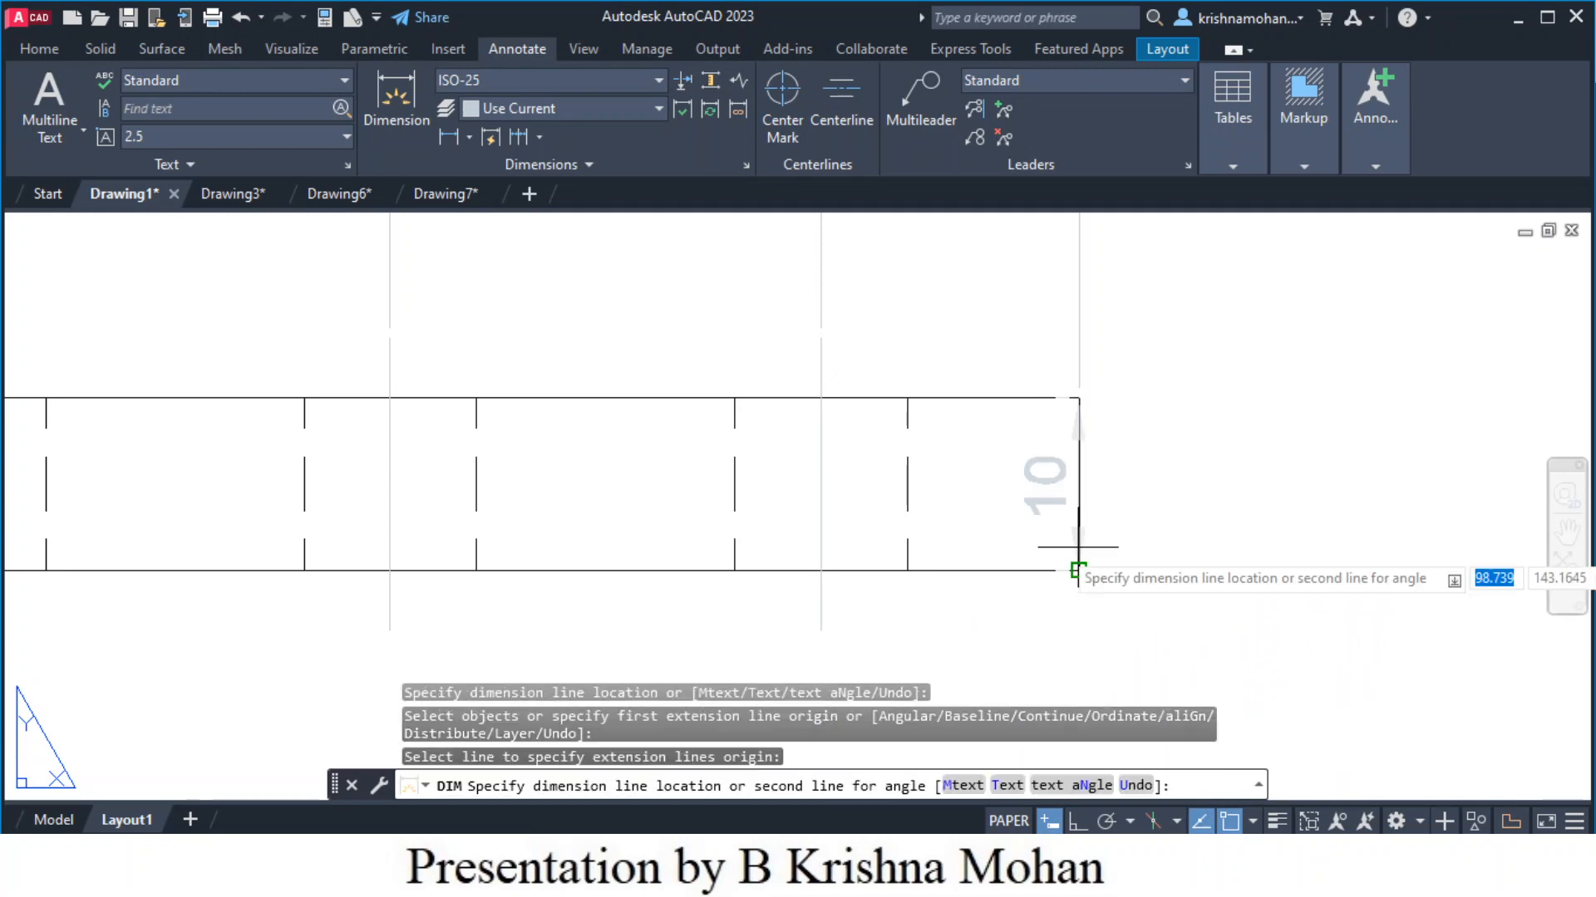
pyautogui.click(1222, 529)
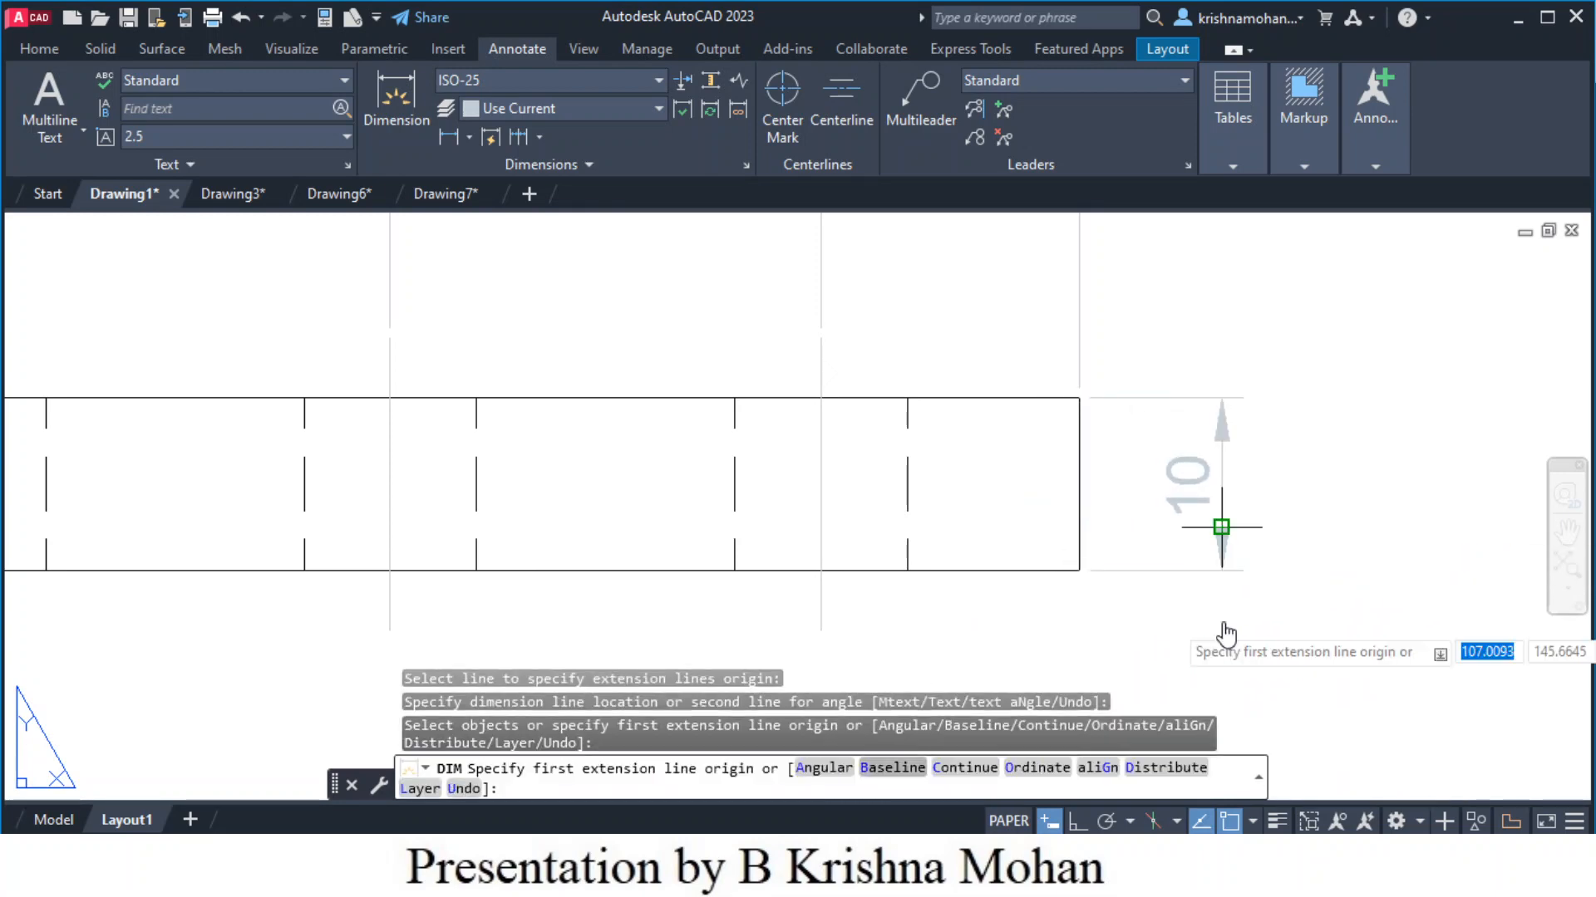
# Dimension the vertical center distance between the two leftmost holes in the top view, placing it outside the plate's left edge
pyautogui.scroll(-5, 1221, 548)
pyautogui.moveTo(1274, 553); pyautogui.dragTo(1127, 317, button='middle')
pyautogui.moveTo(1140, 628); pyautogui.dragTo(1214, 531, button='middle')
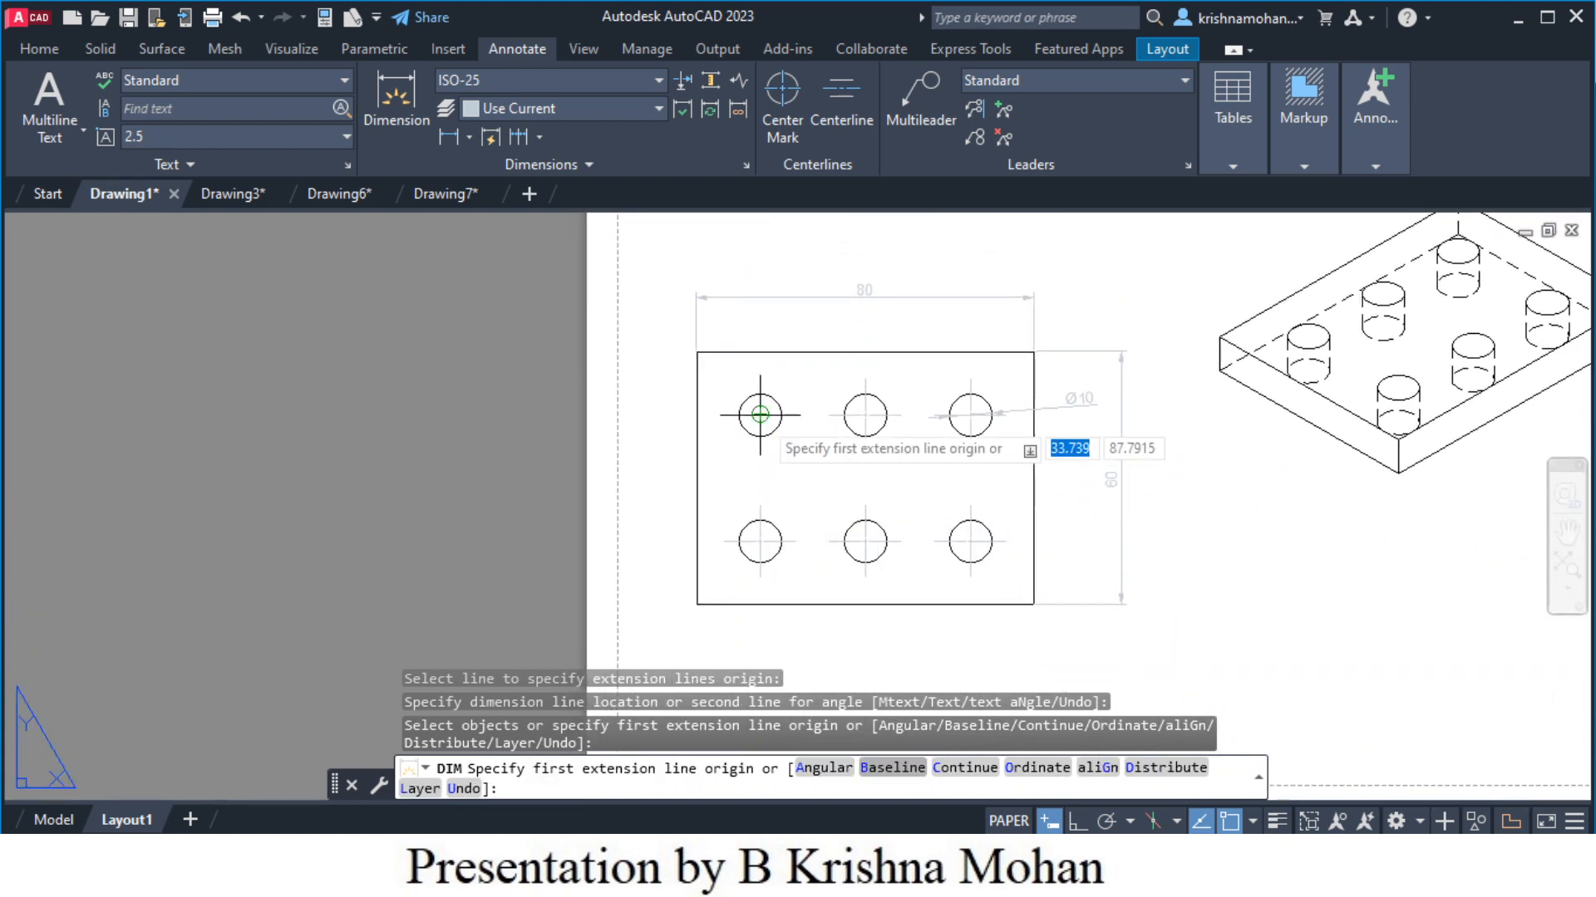
pyautogui.scroll(6, 760, 435)
pyautogui.scroll(-4, 763, 426)
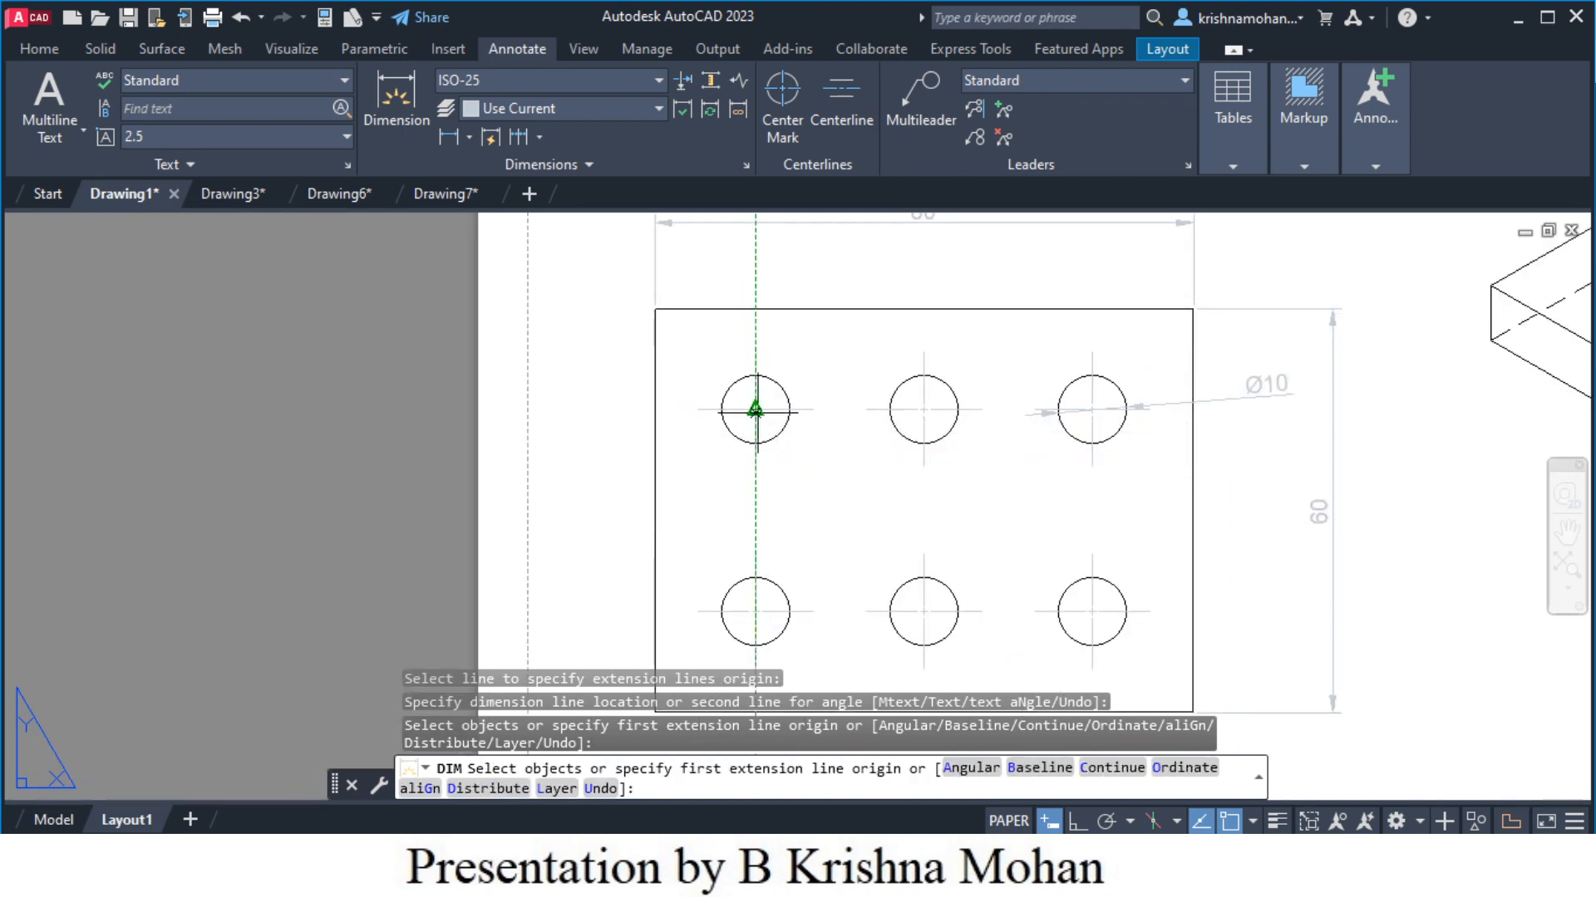
pyautogui.click(756, 411)
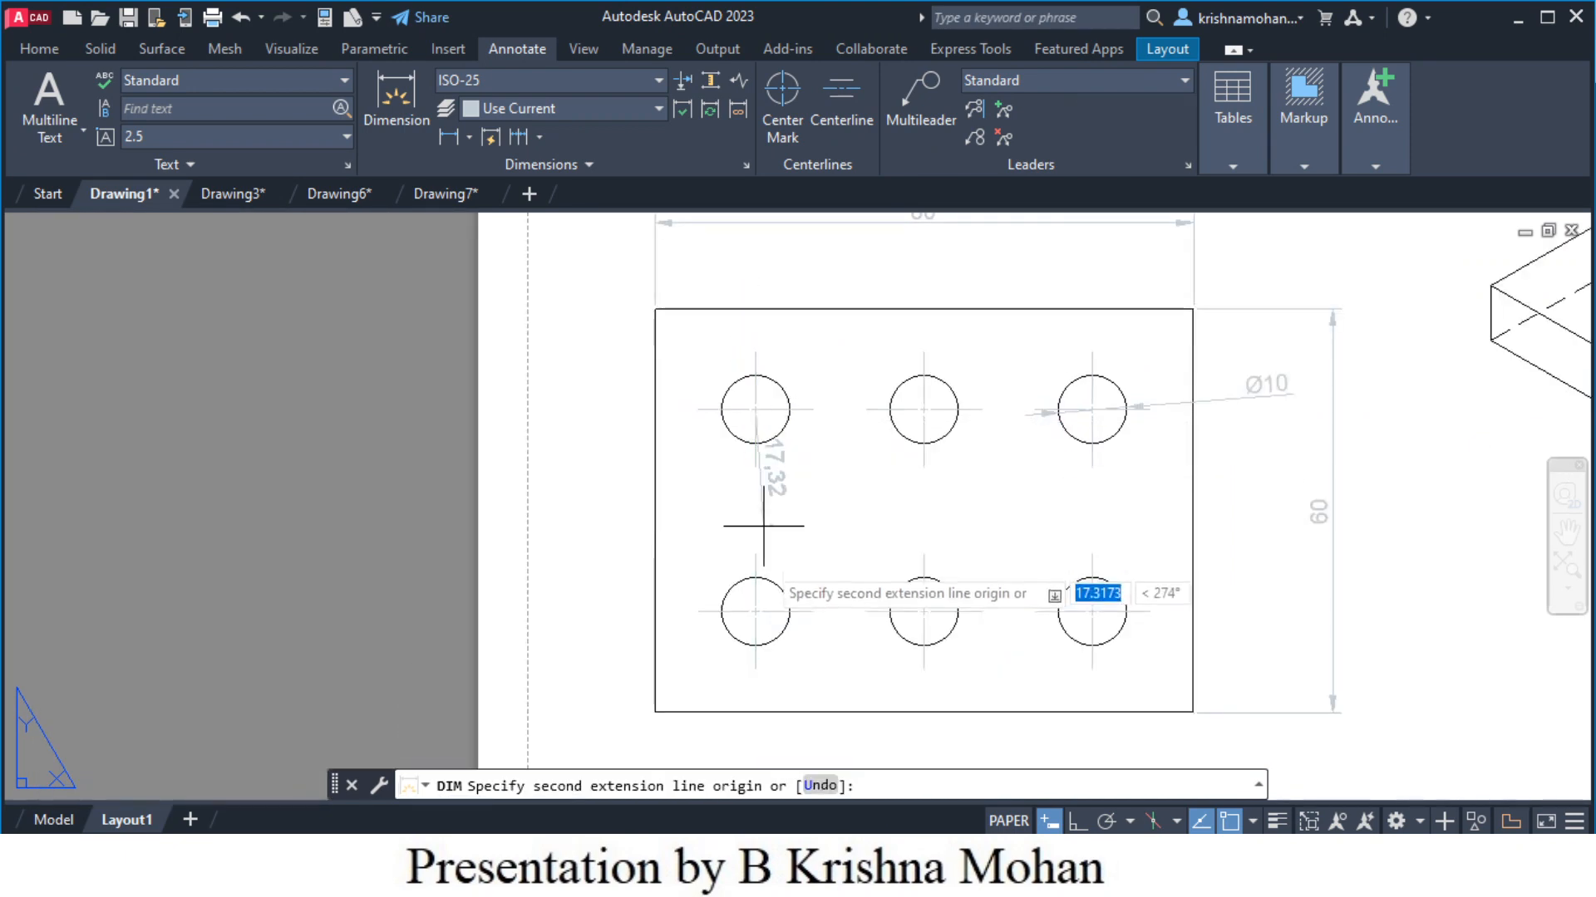
pyautogui.click(756, 611)
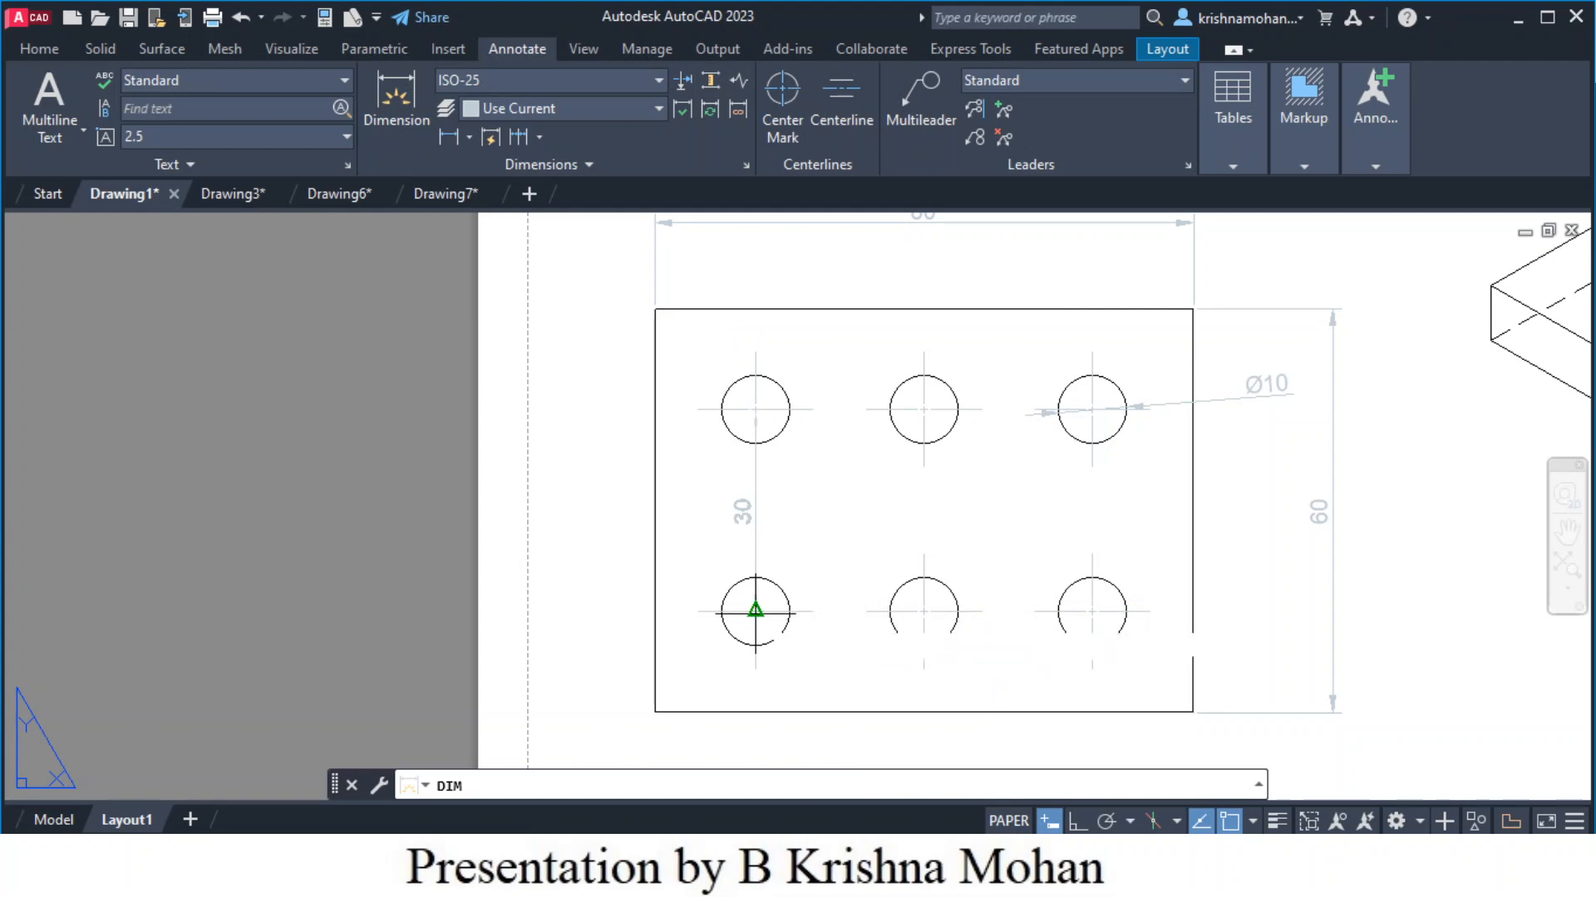
pyautogui.click(596, 573)
# Try to dimension the vertical edge at the front corner of the plate in the isometric view
pyautogui.scroll(-4, 1317, 553)
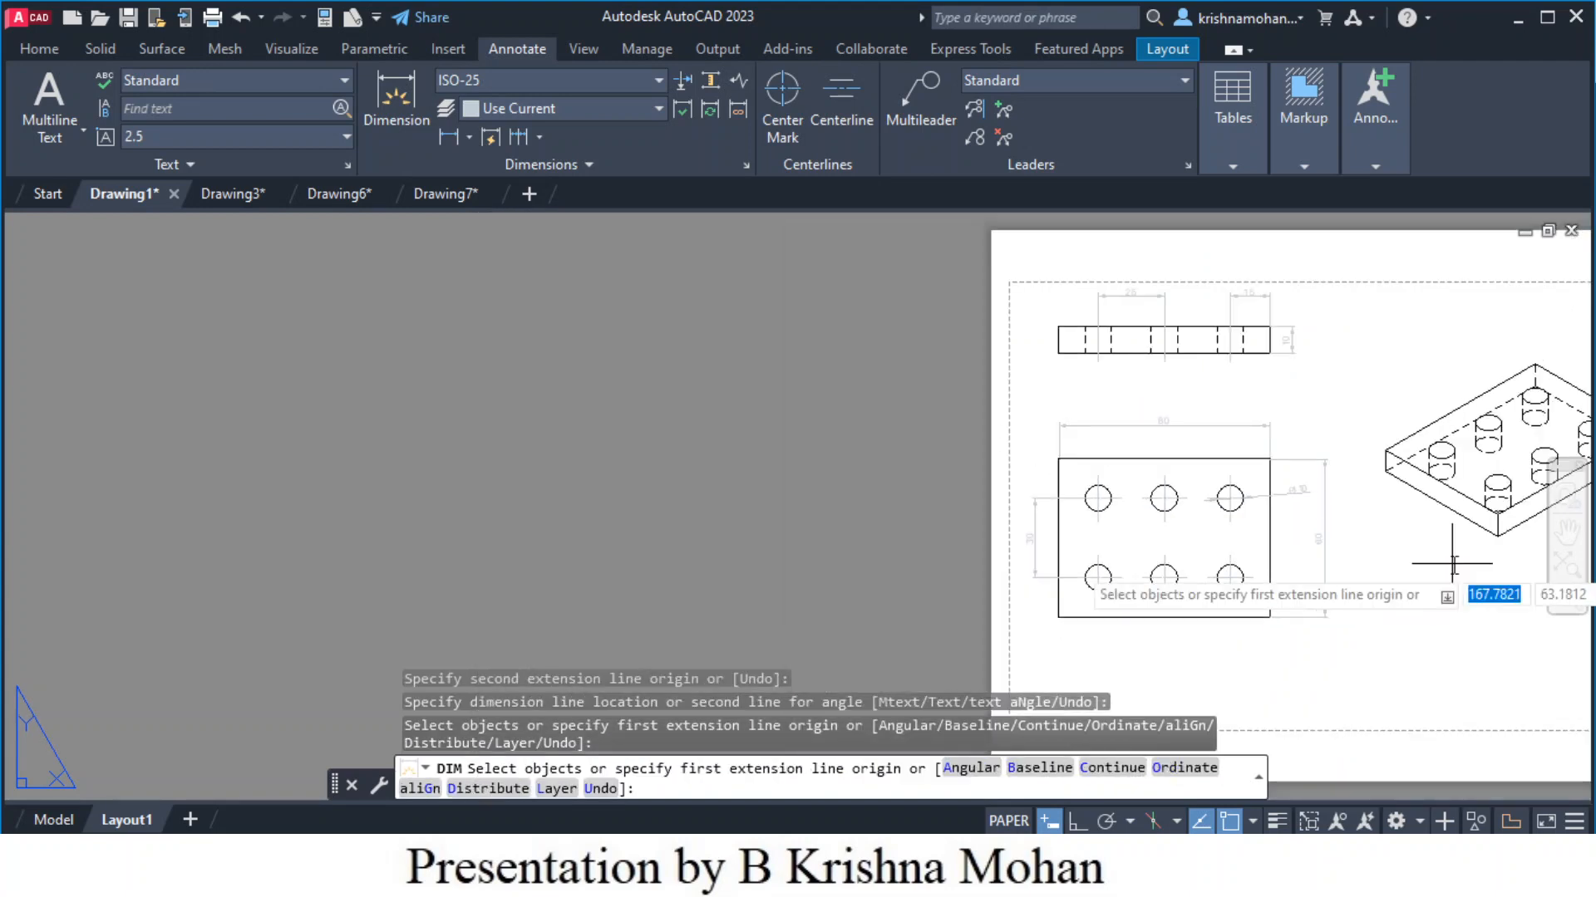
pyautogui.moveTo(1322, 551); pyautogui.dragTo(922, 490, button='middle')
pyautogui.scroll(-4, 1097, 451)
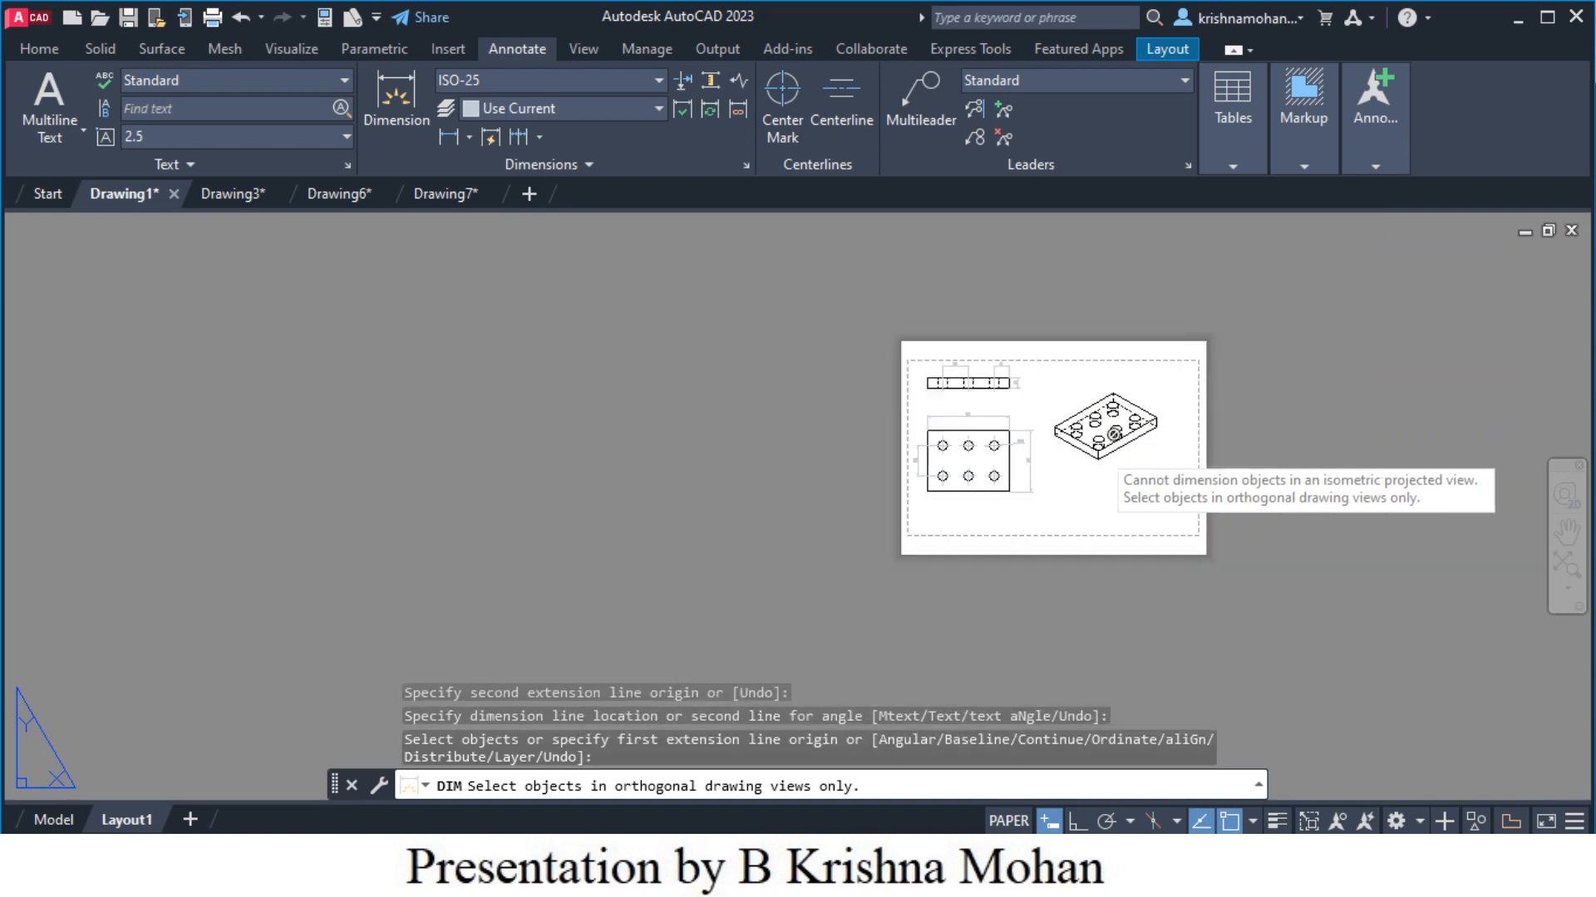
pyautogui.scroll(6, 1099, 450)
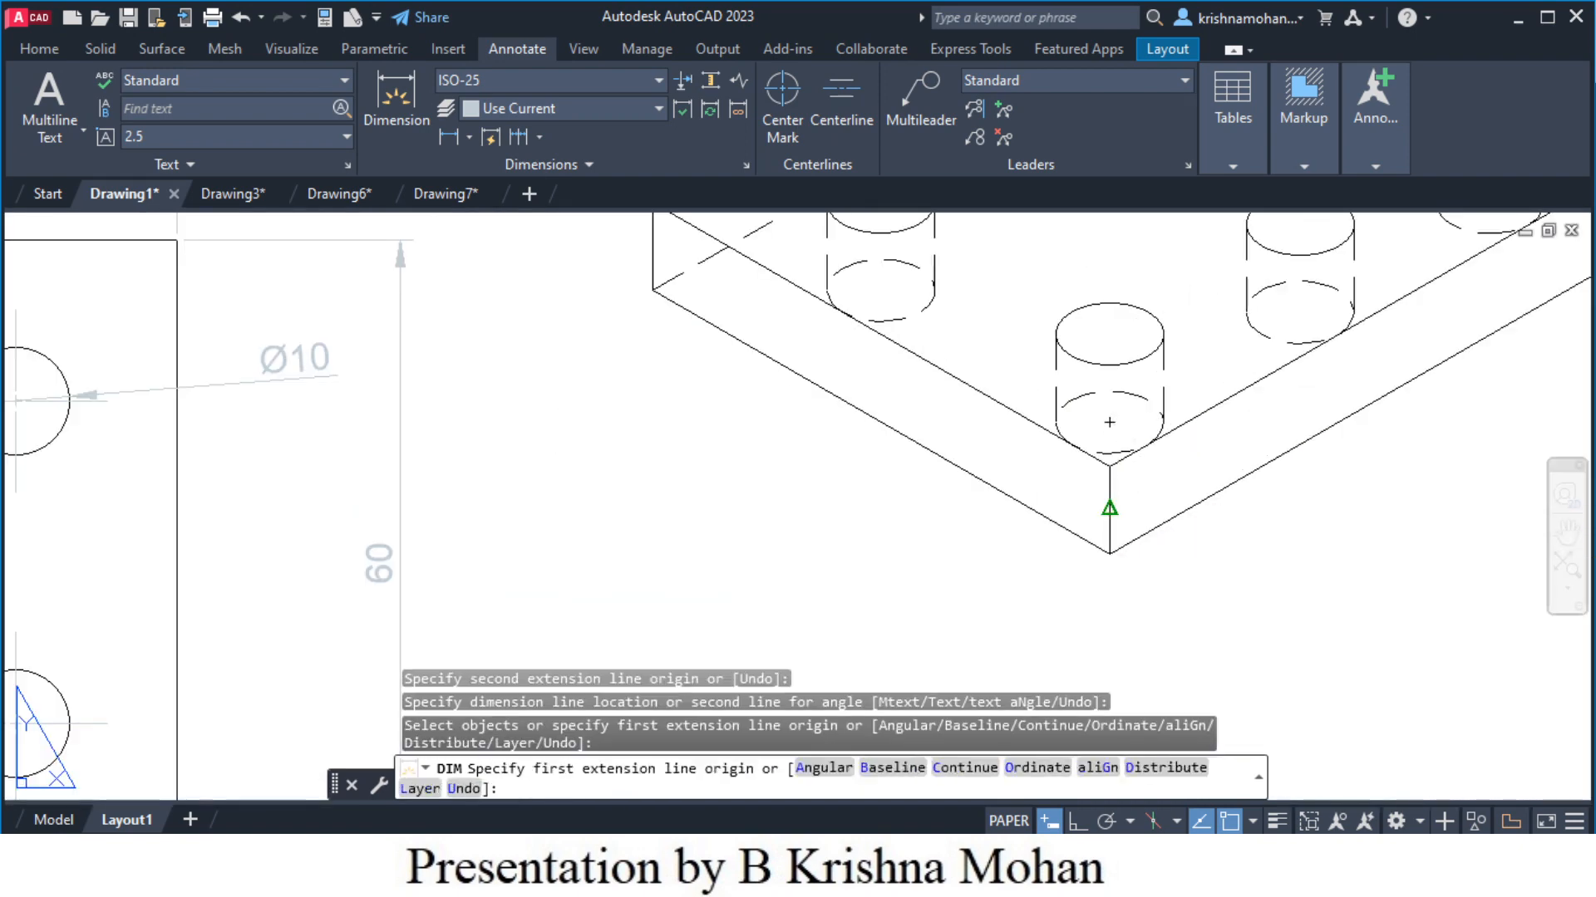
pyautogui.click(1110, 510)
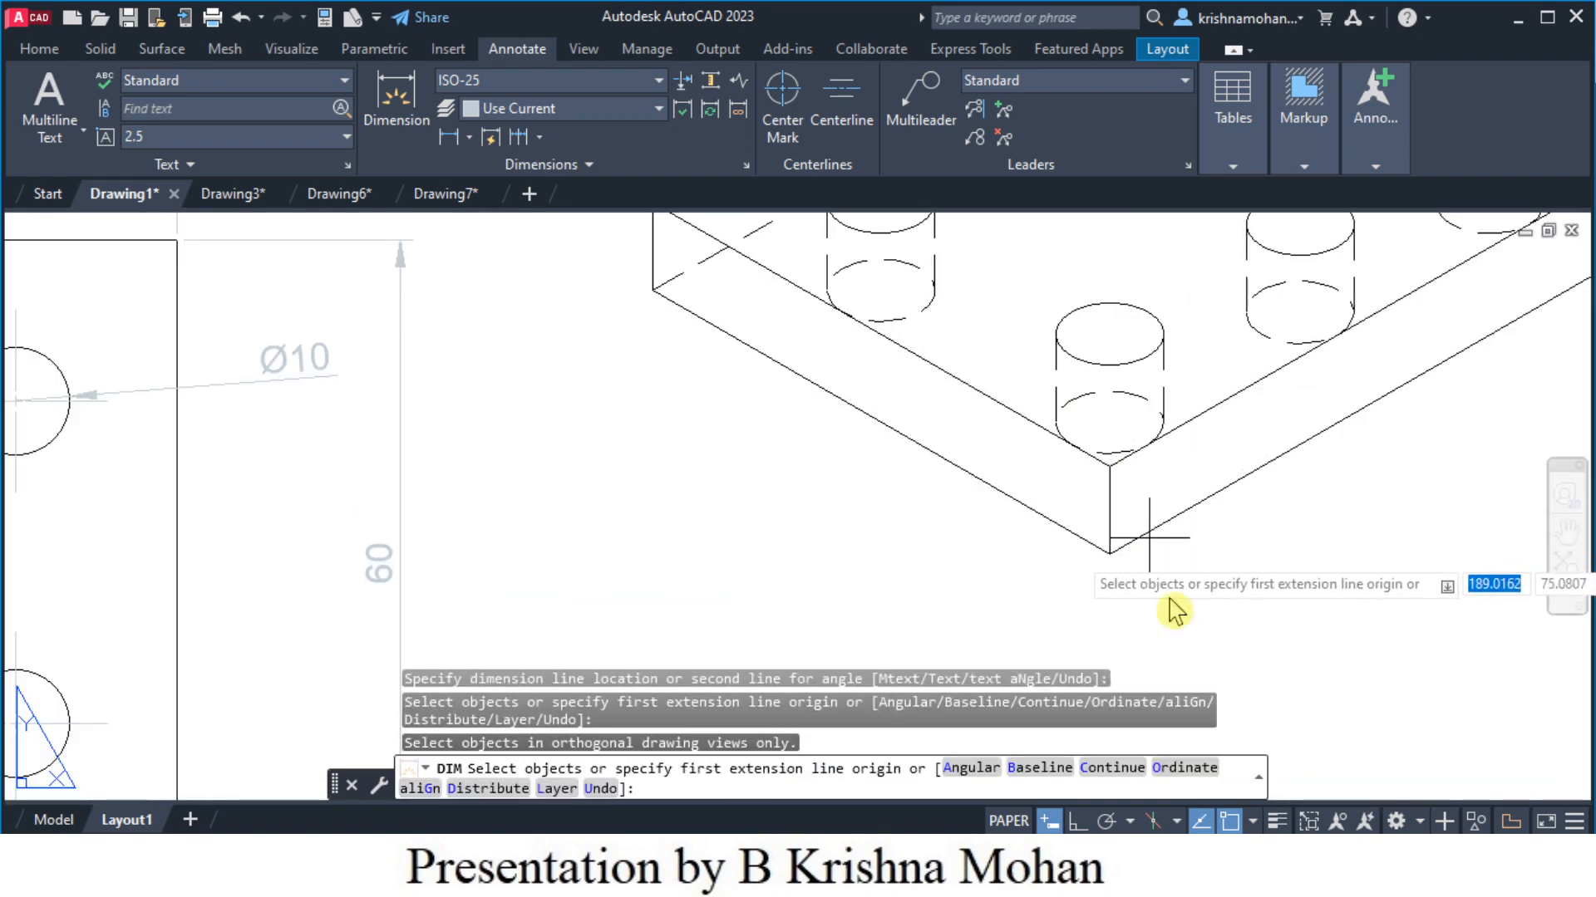
pyautogui.scroll(-4, 1168, 595)
pyautogui.scroll(-3, 1168, 595)
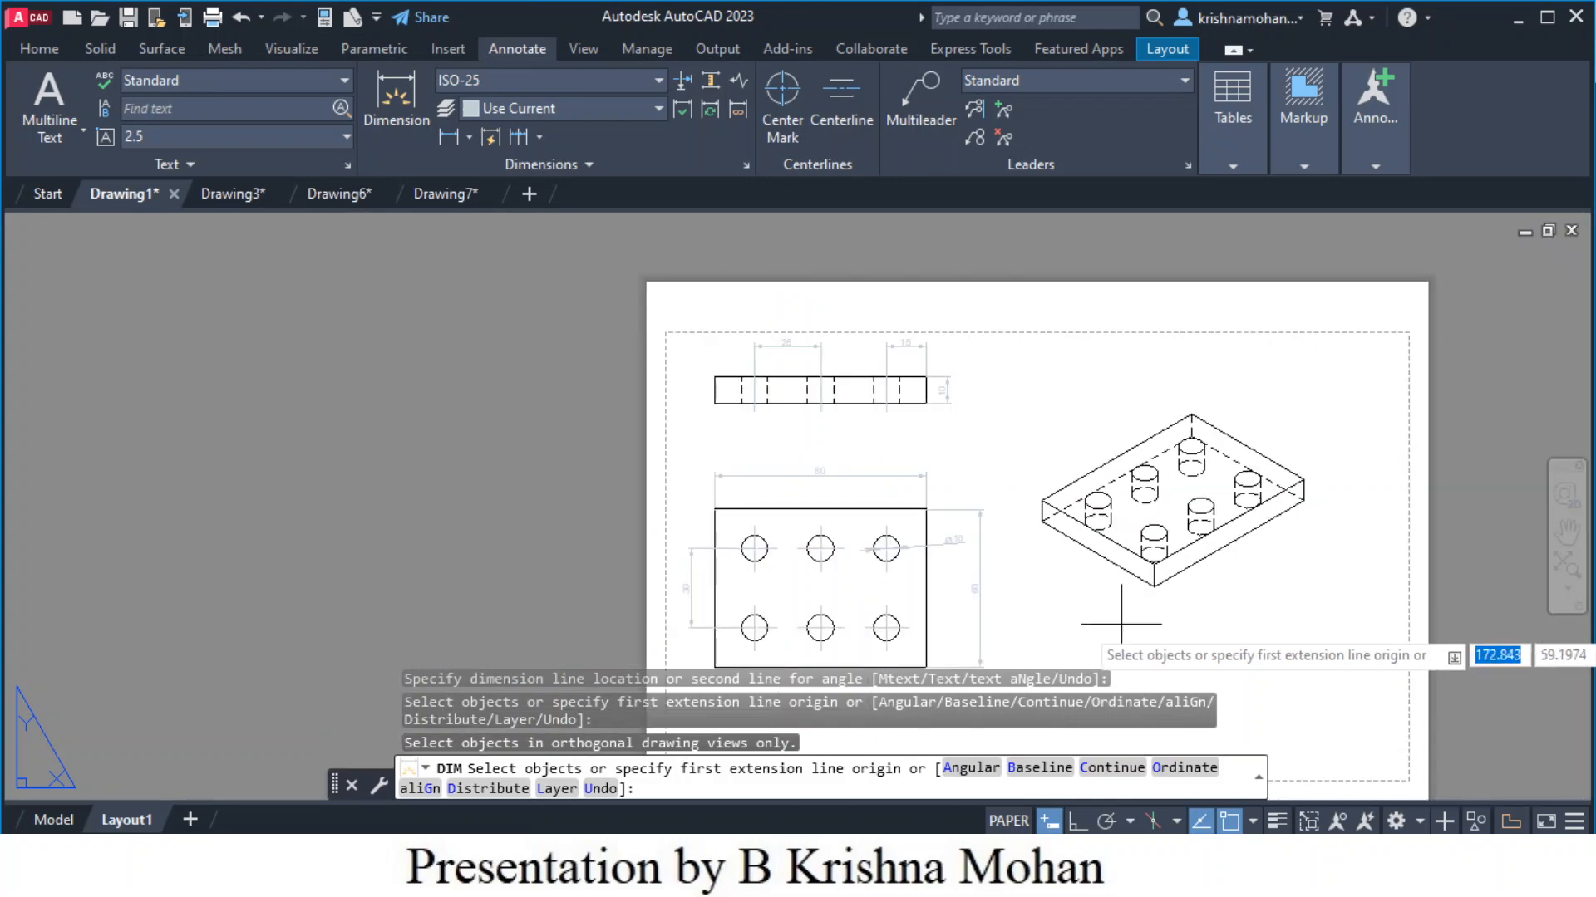
# Try to dimension the plate's lower front-left edge in the isometric view and end the dimension command
pyautogui.scroll(-2, 1122, 623)
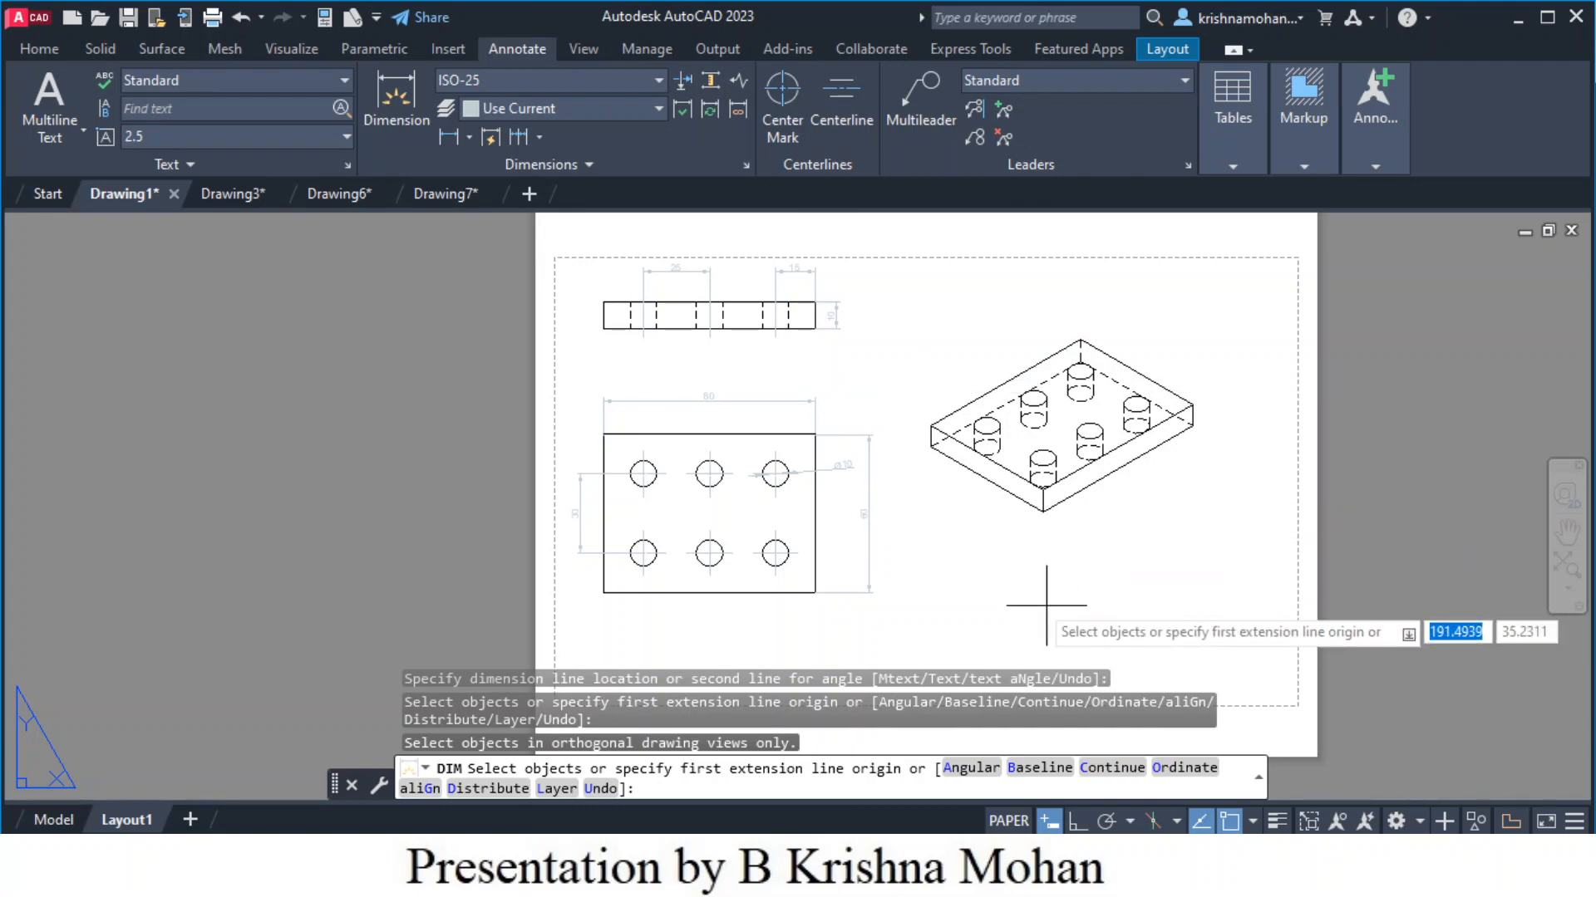
pyautogui.click(1041, 494)
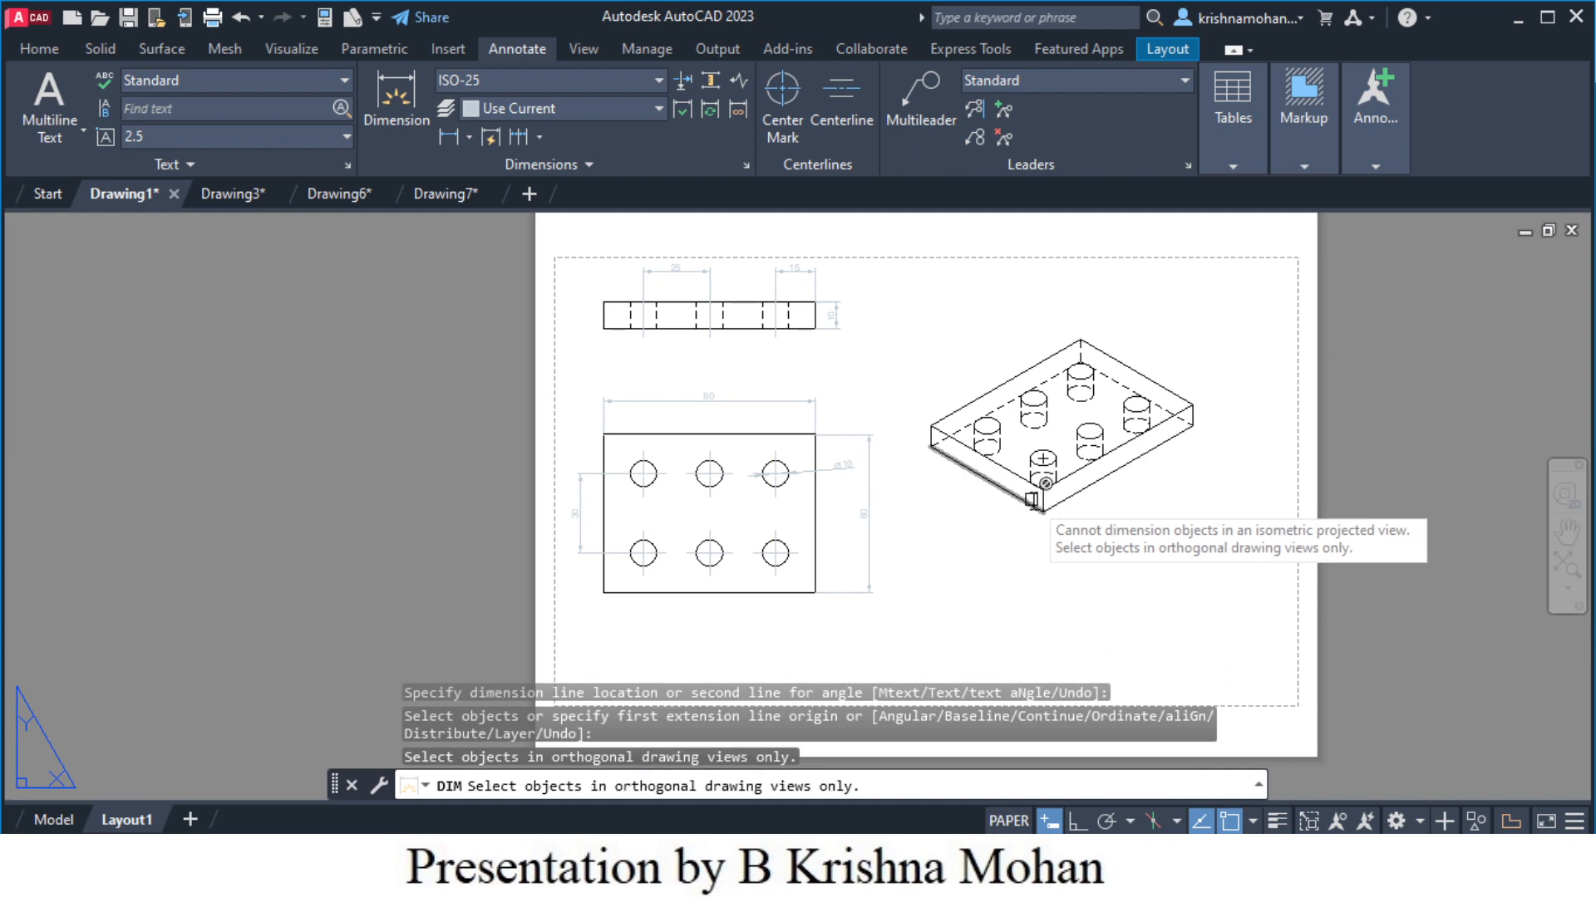
pyautogui.click(1016, 523)
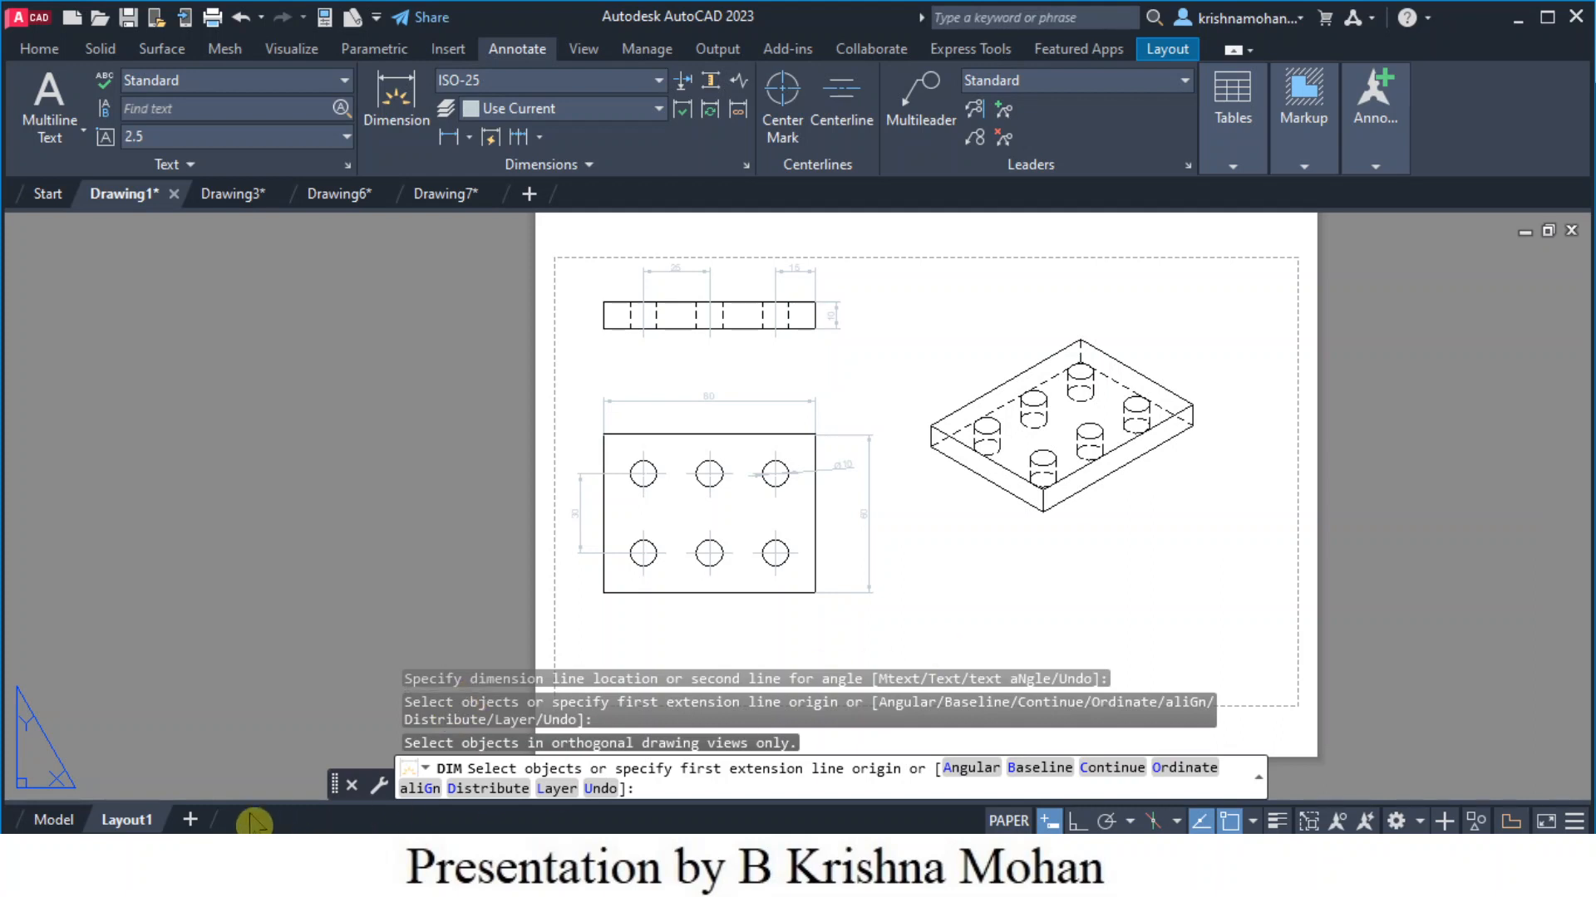
pyautogui.press('Escape')
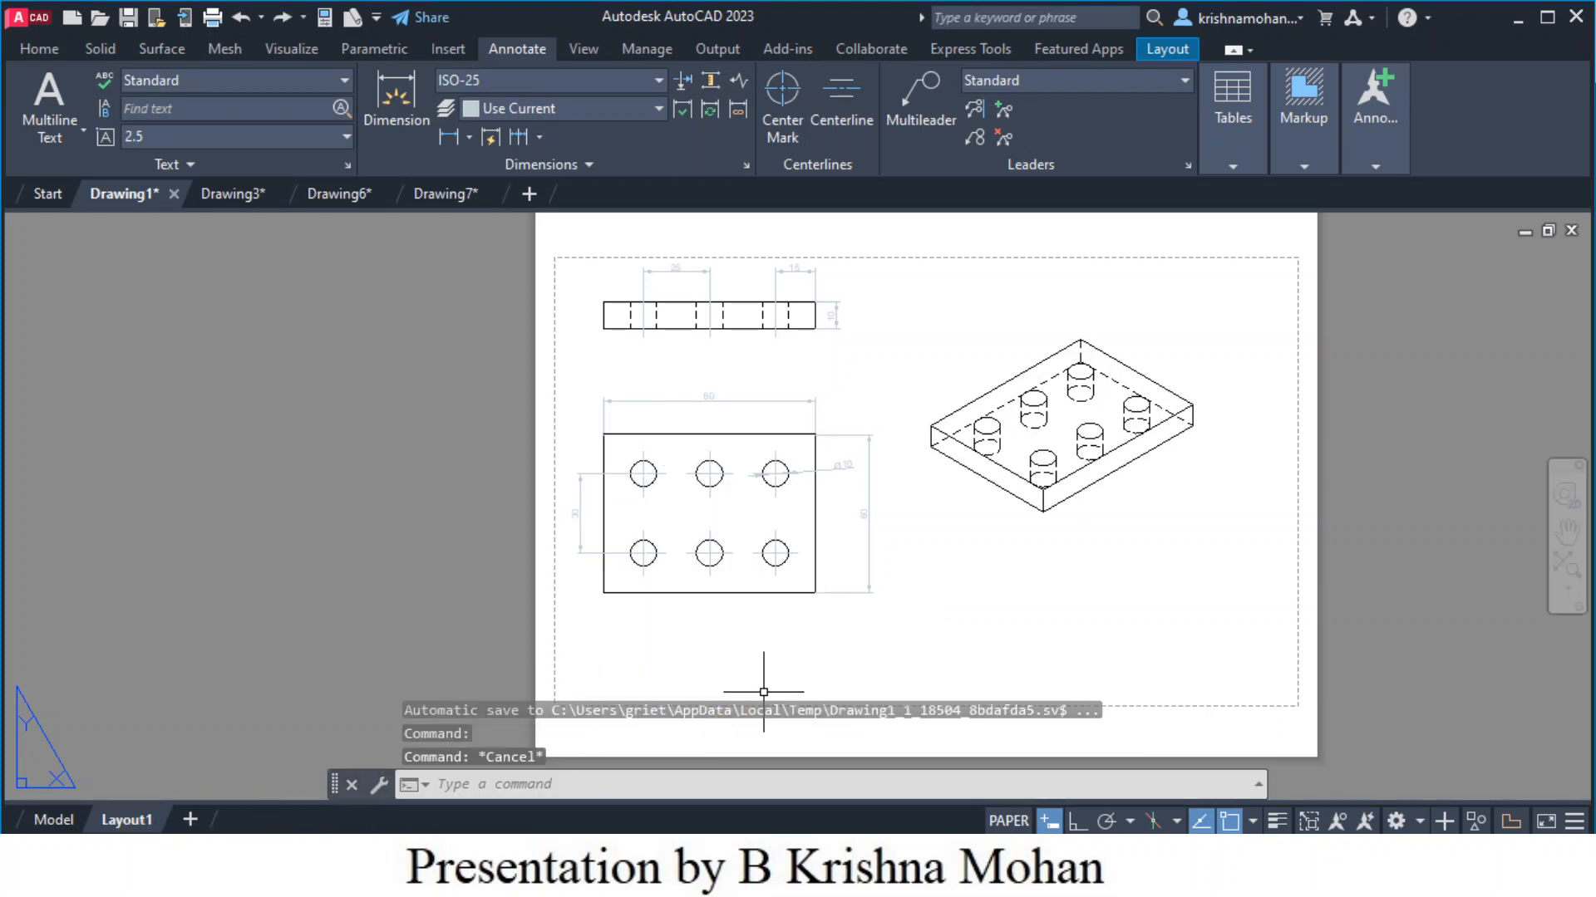
pyautogui.press('Escape')
pyautogui.press('Escape')
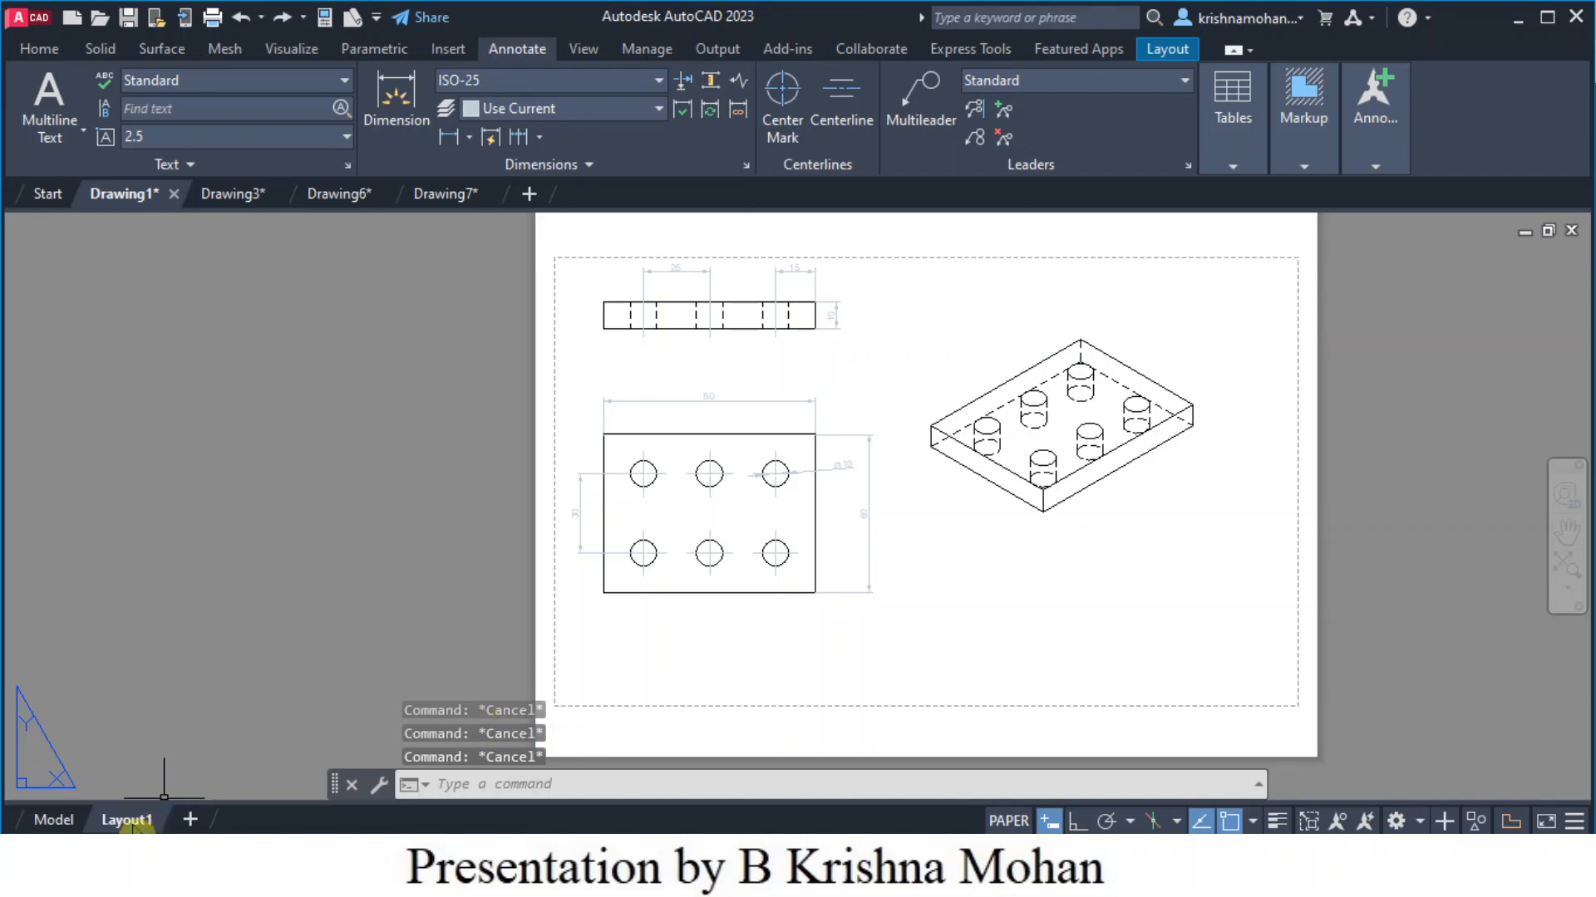
# Set up a plot of Layout1 using the DWG To PDF.pc3 plotter and accept the plot settings
pyautogui.rightClick(133, 825)
pyautogui.click(187, 682)
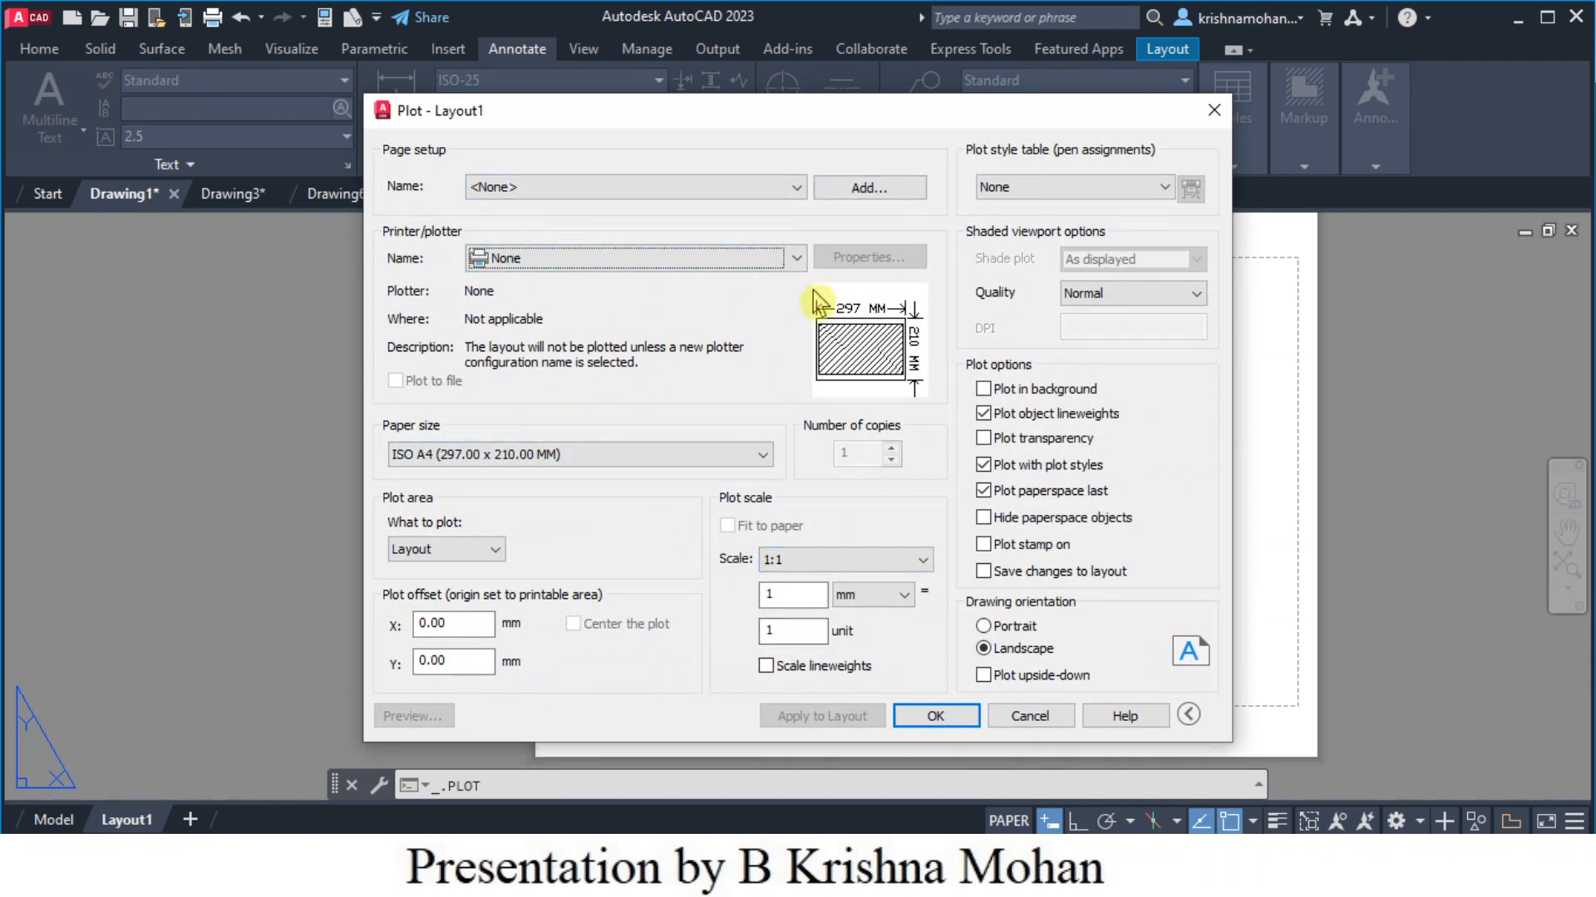
pyautogui.click(798, 259)
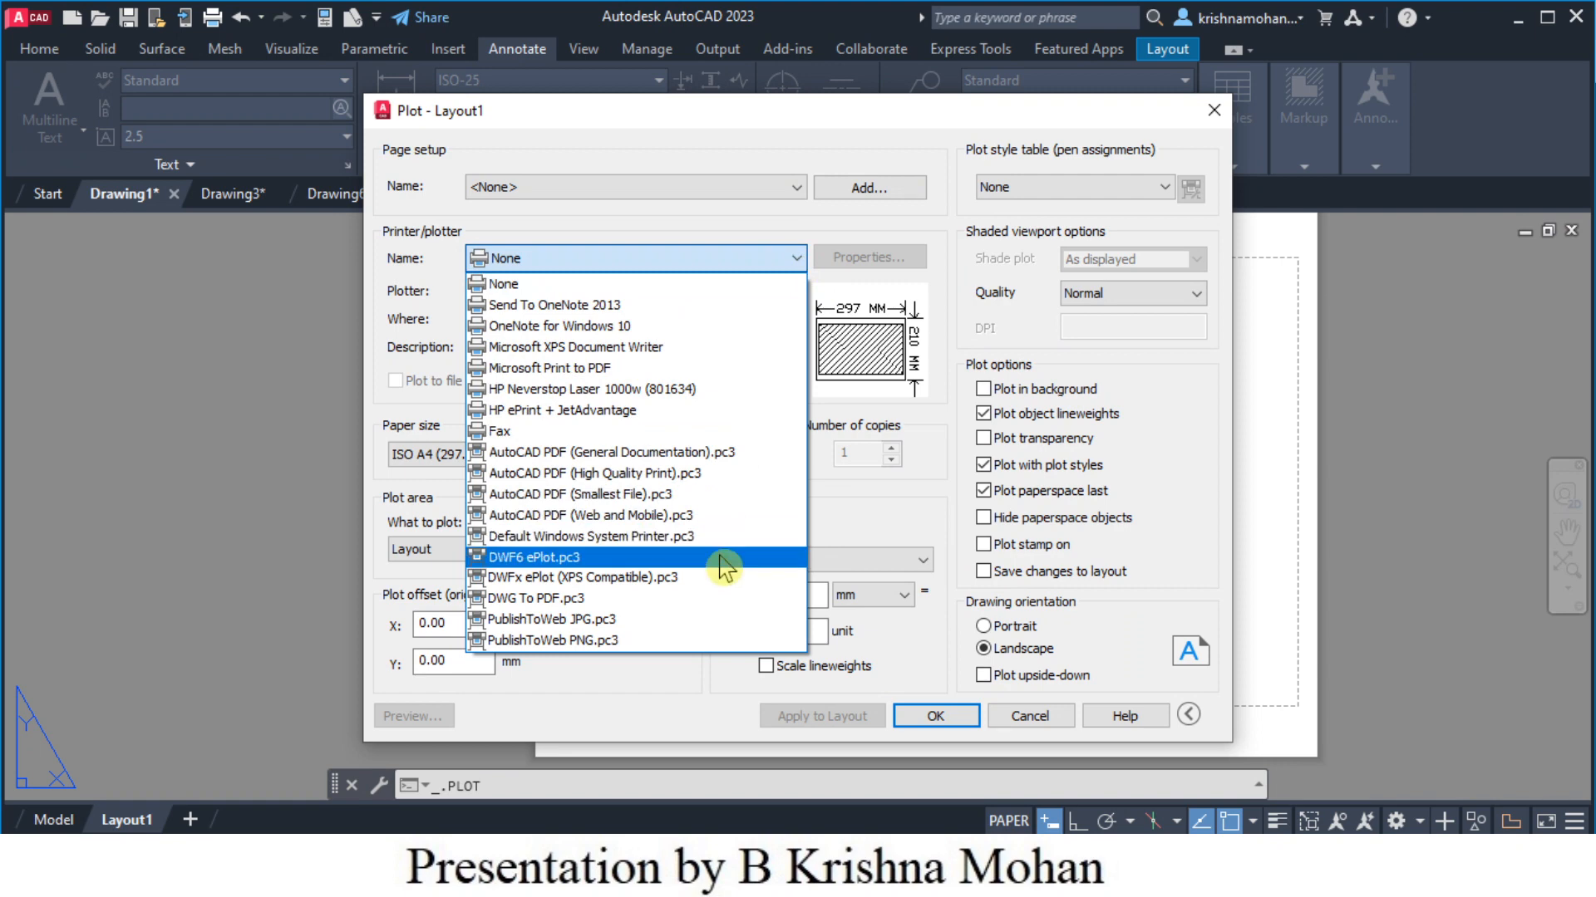
pyautogui.click(542, 598)
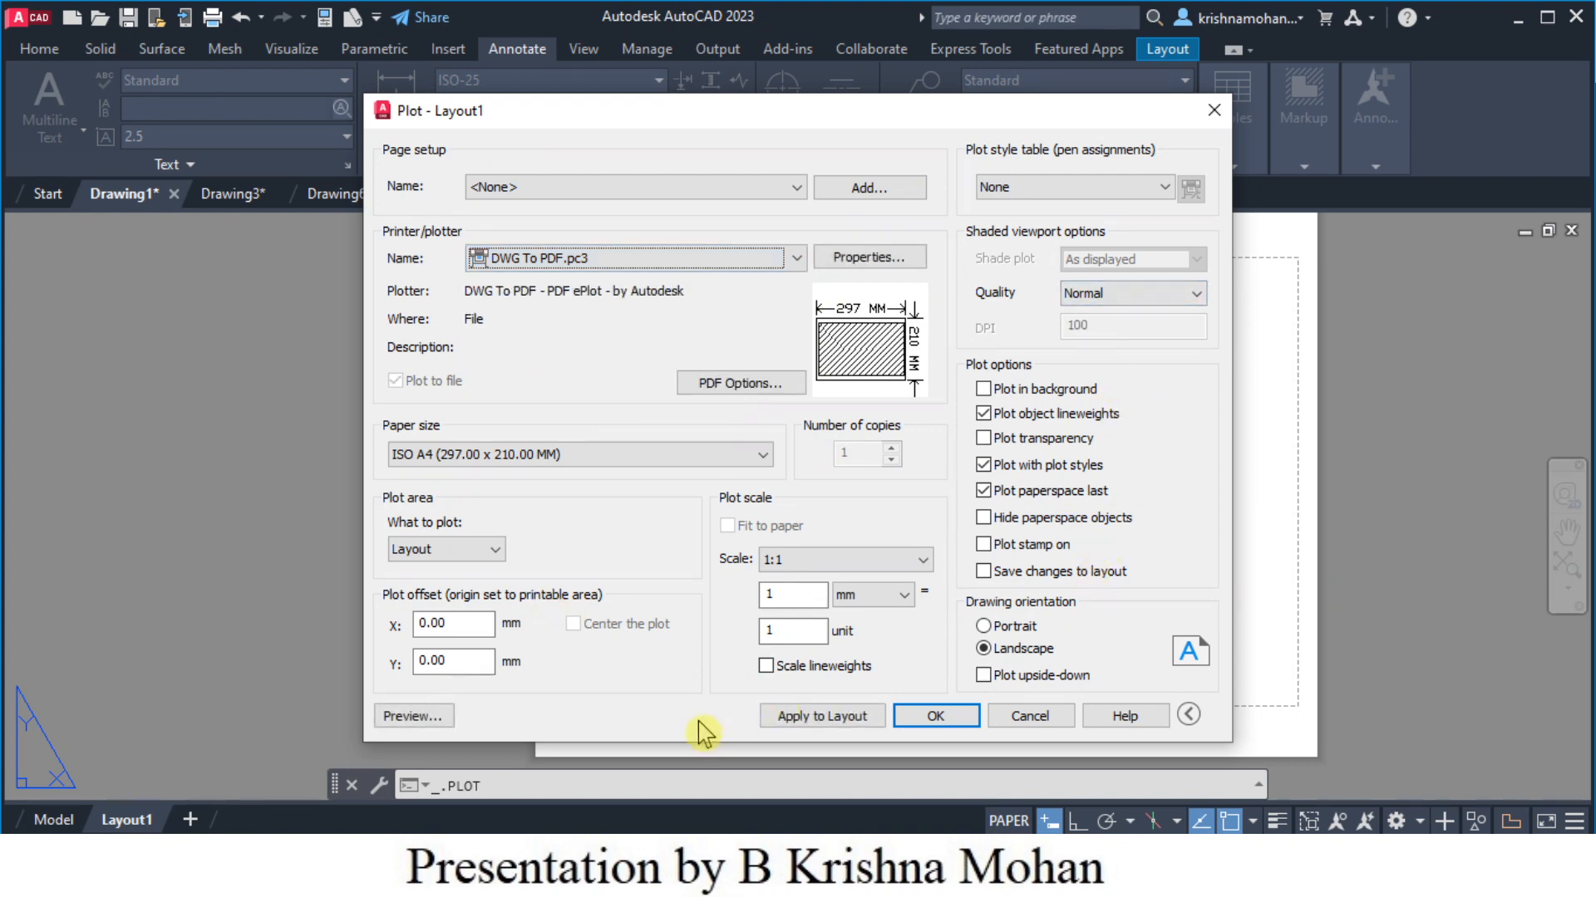
pyautogui.click(933, 719)
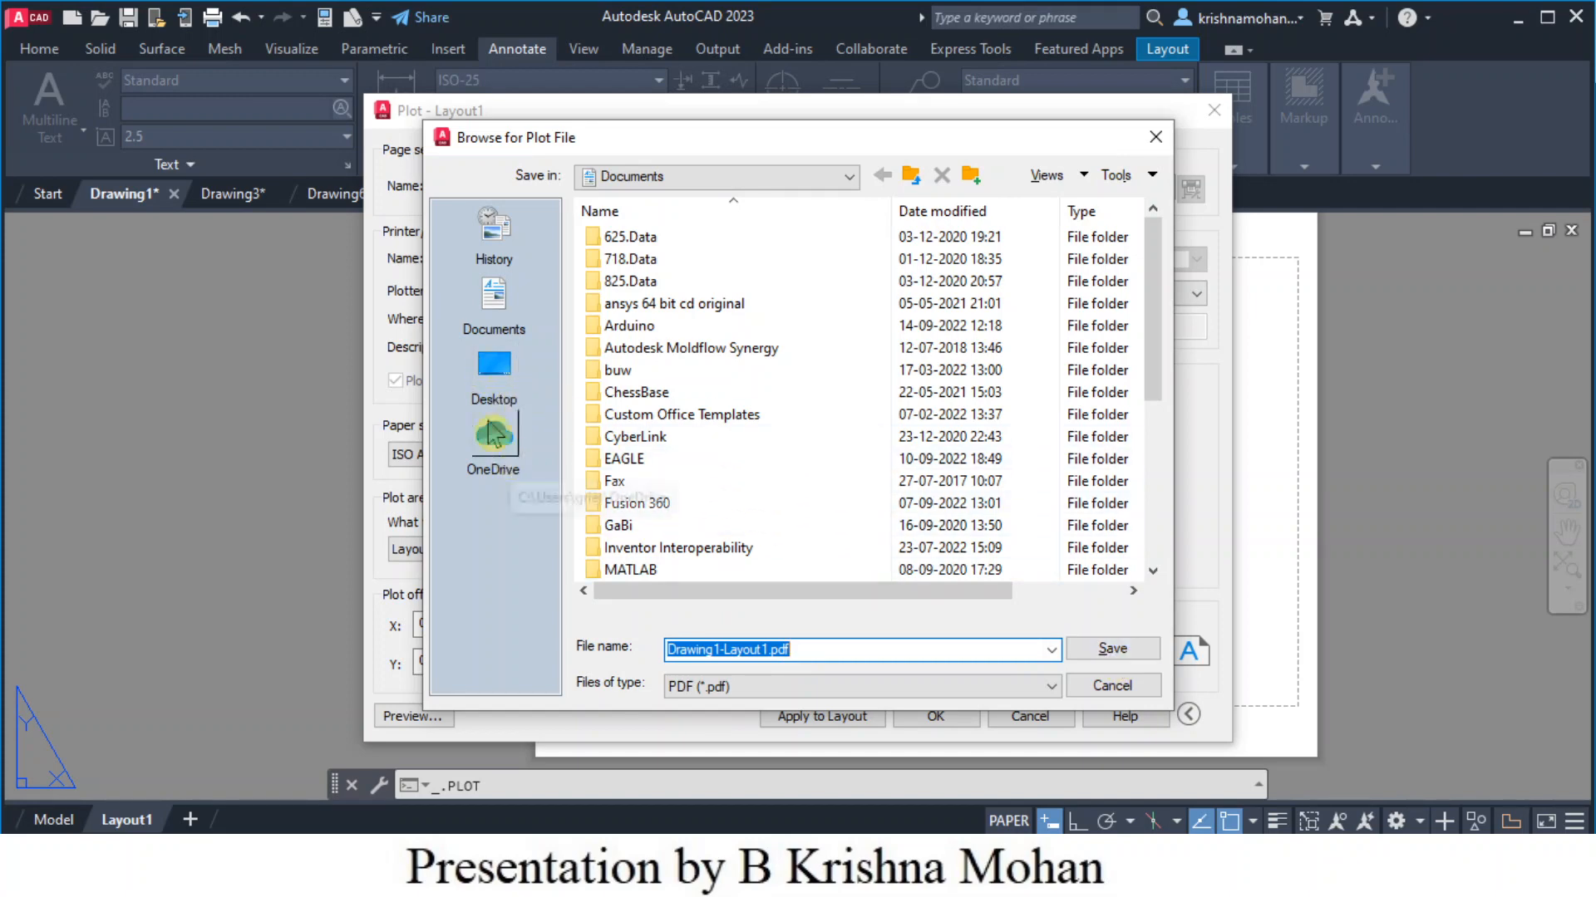
# Save the plotted sheet to the Desktop as Drawing1-Layout1.pdf and dismiss the plot notification
pyautogui.click(495, 369)
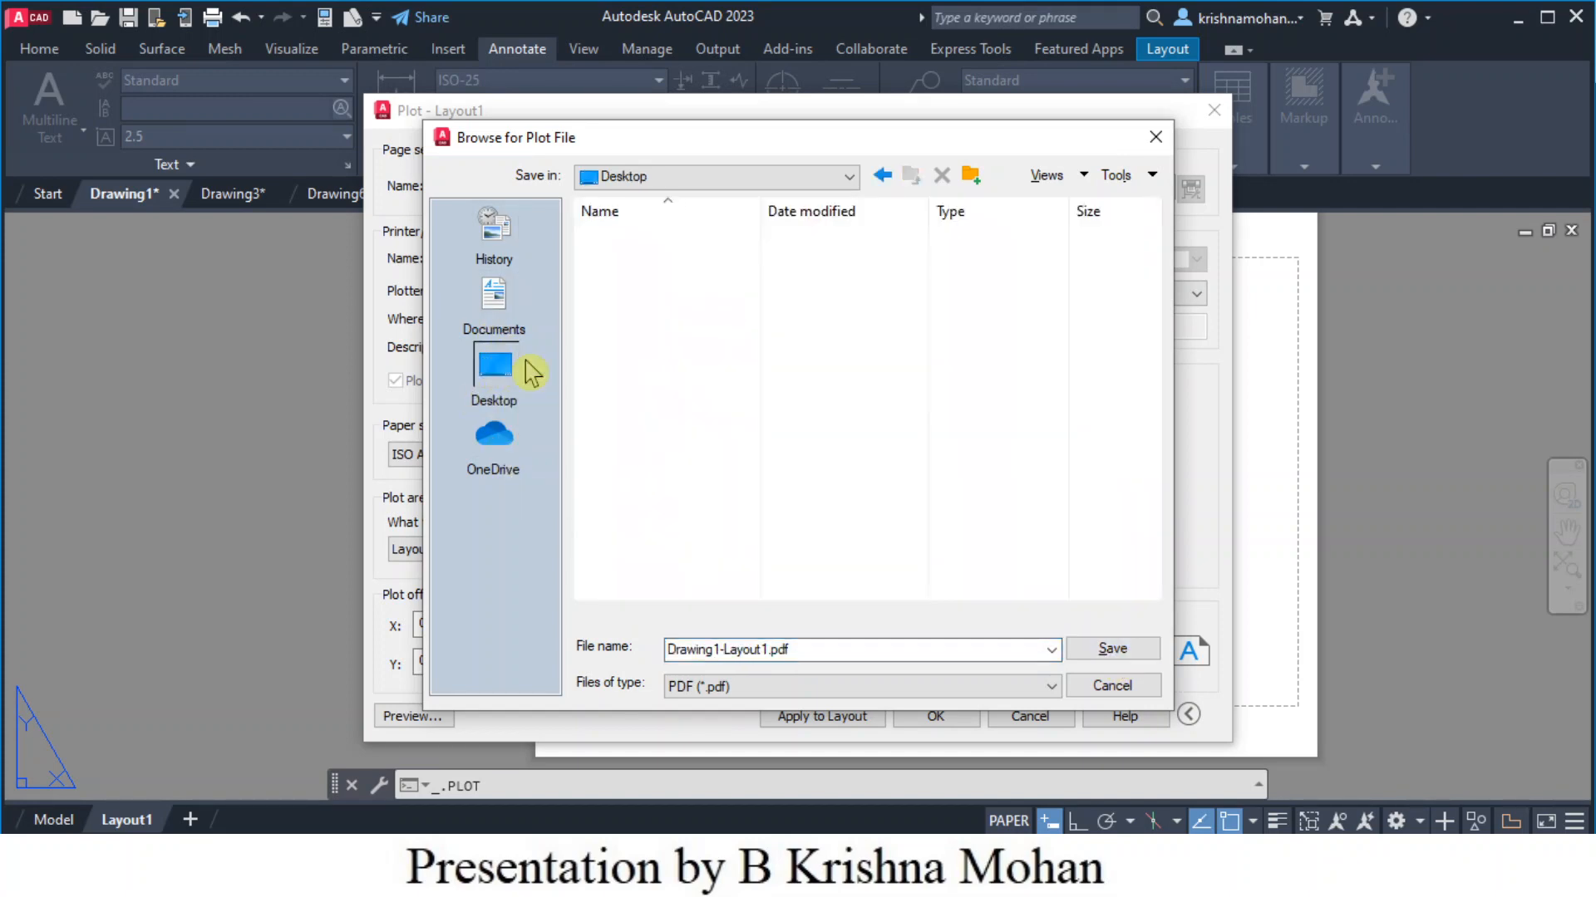
pyautogui.click(496, 304)
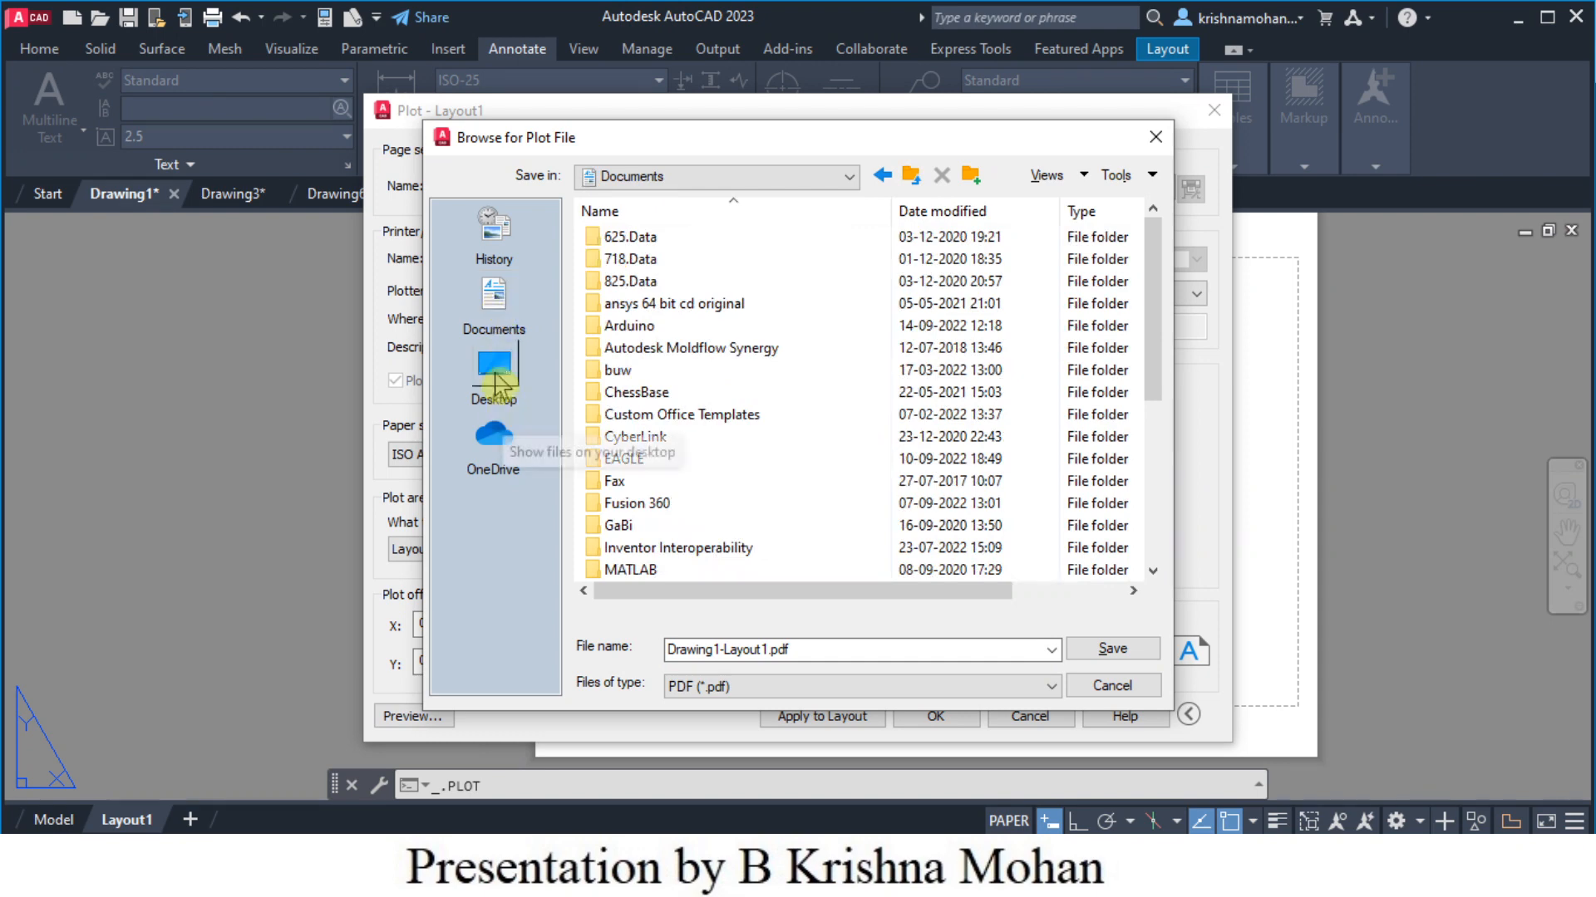
pyautogui.click(492, 370)
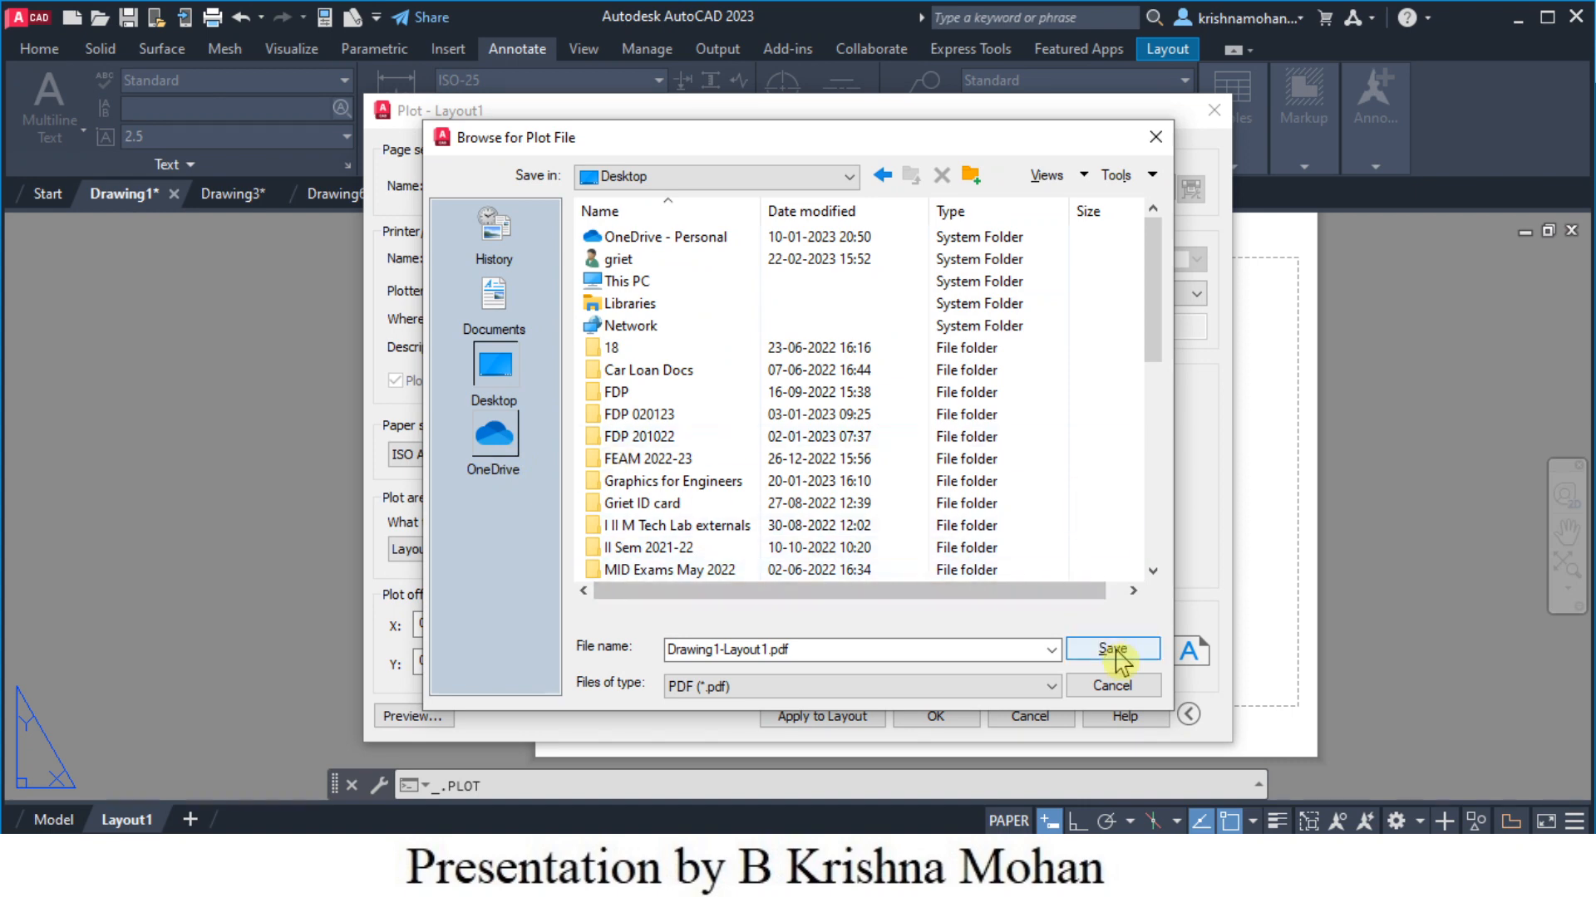
pyautogui.click(1110, 649)
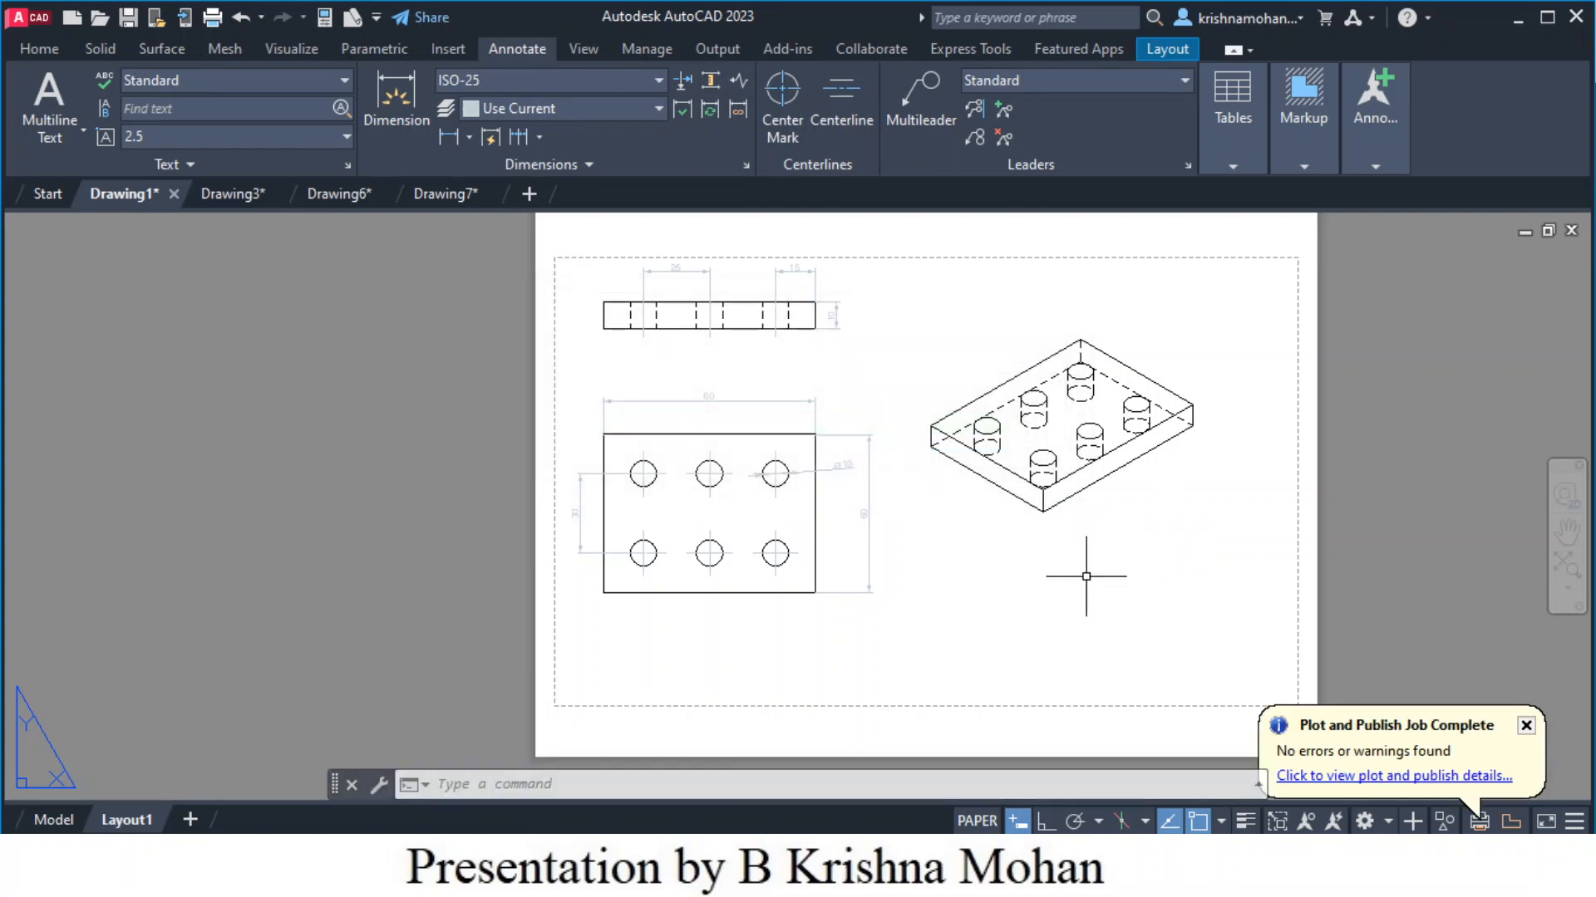
pyautogui.click(1526, 726)
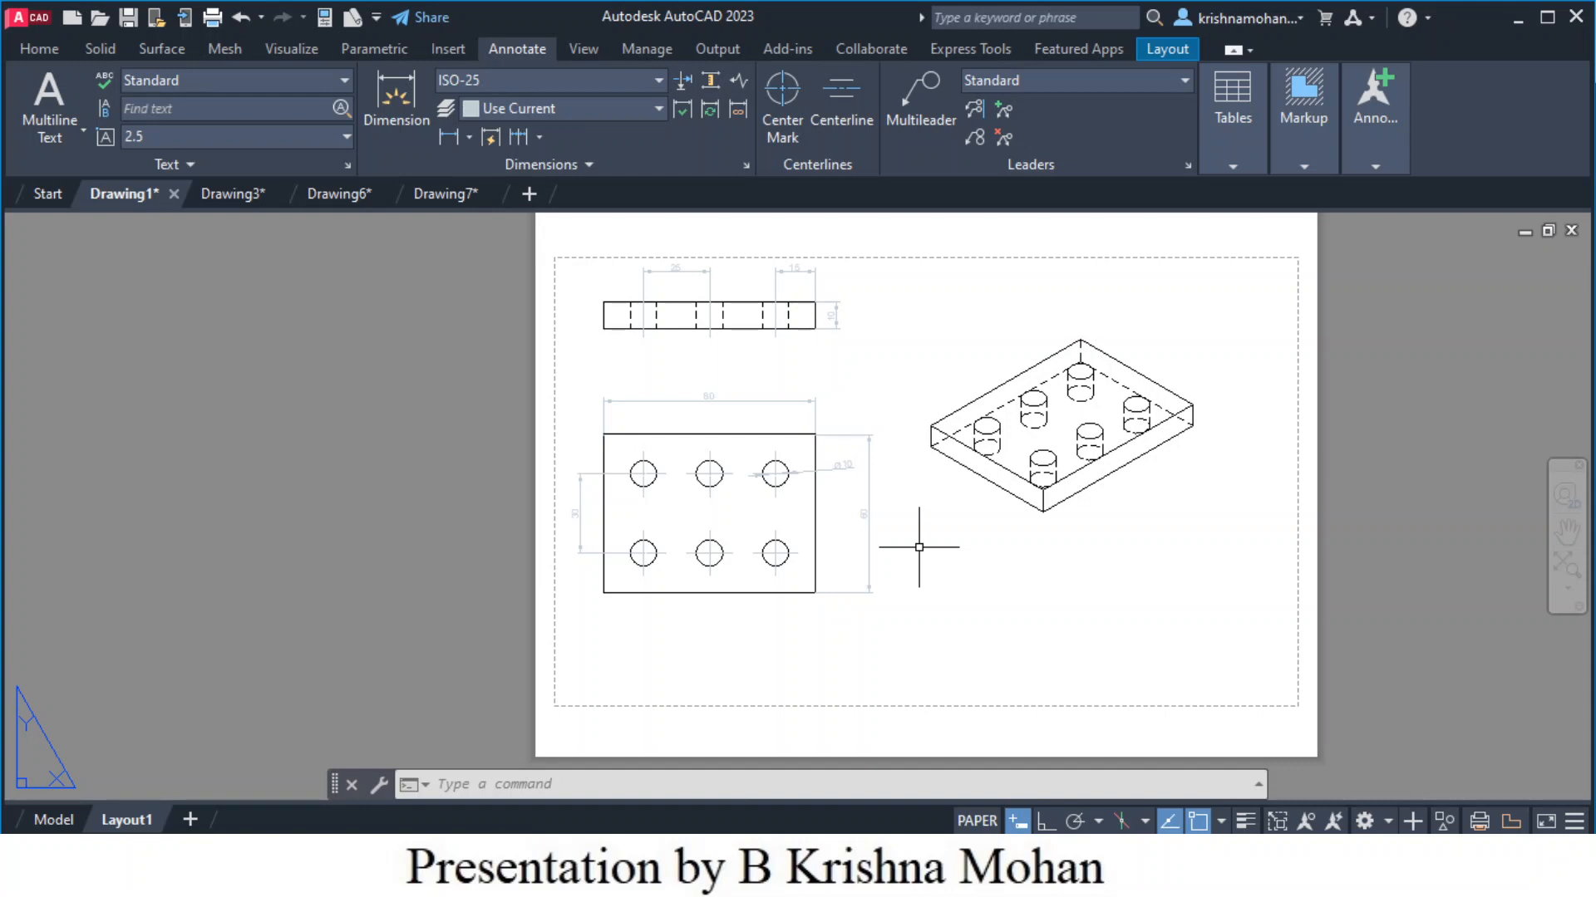
# Switch to Foxit Reader, accept its security warning, and examine the views and dimensions in Drawing1-Layout1.pdf
pyautogui.click(973, 865)
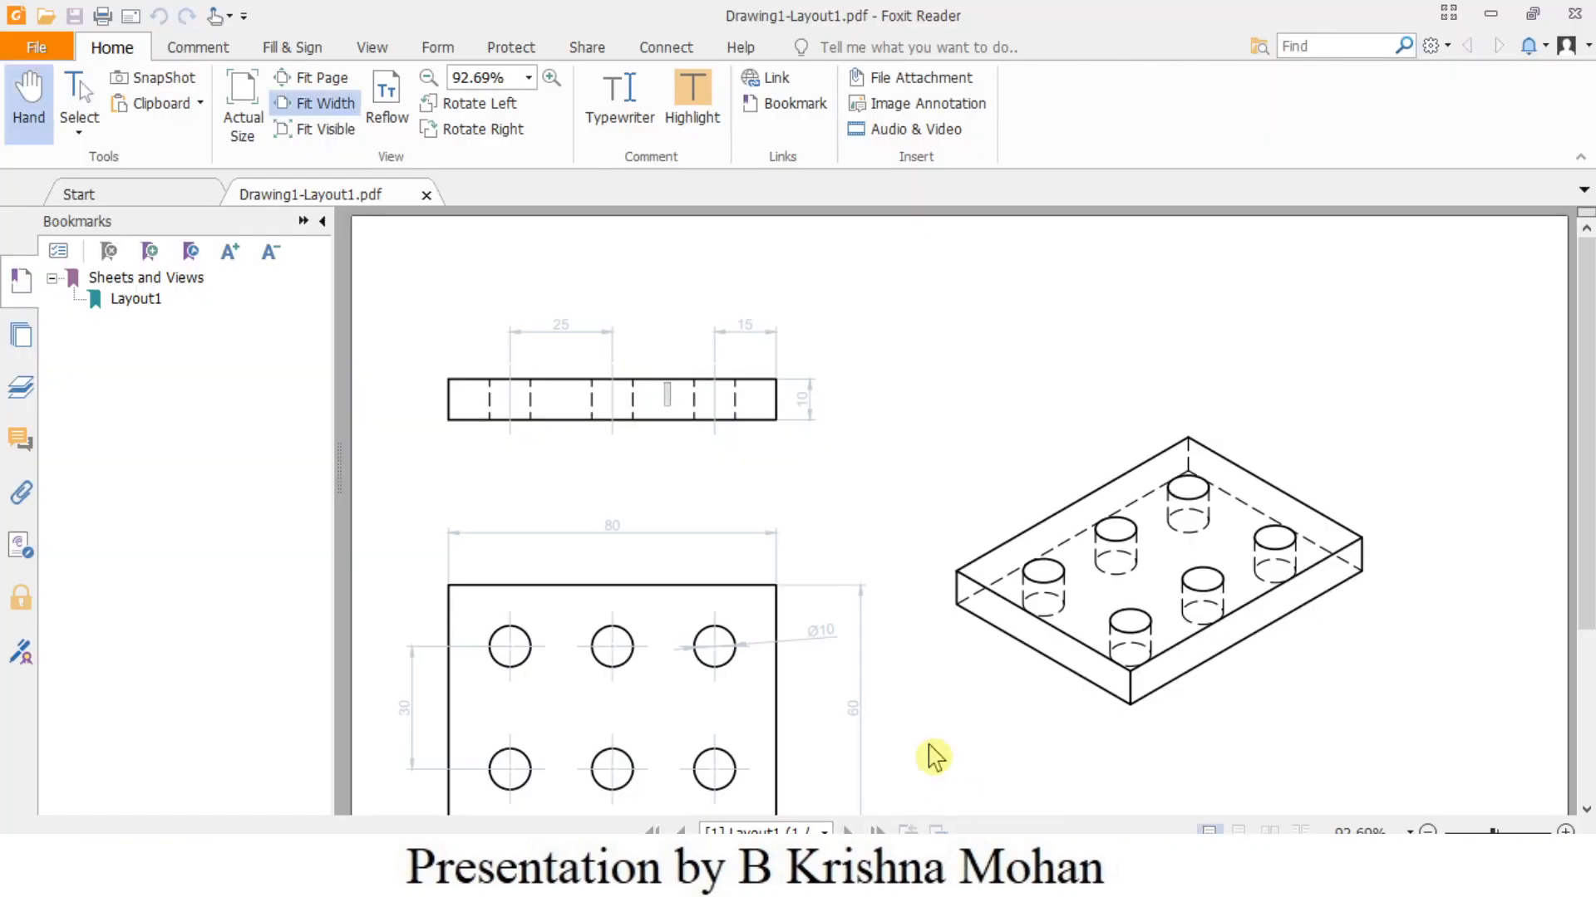
pyautogui.scroll(-2, 865, 595)
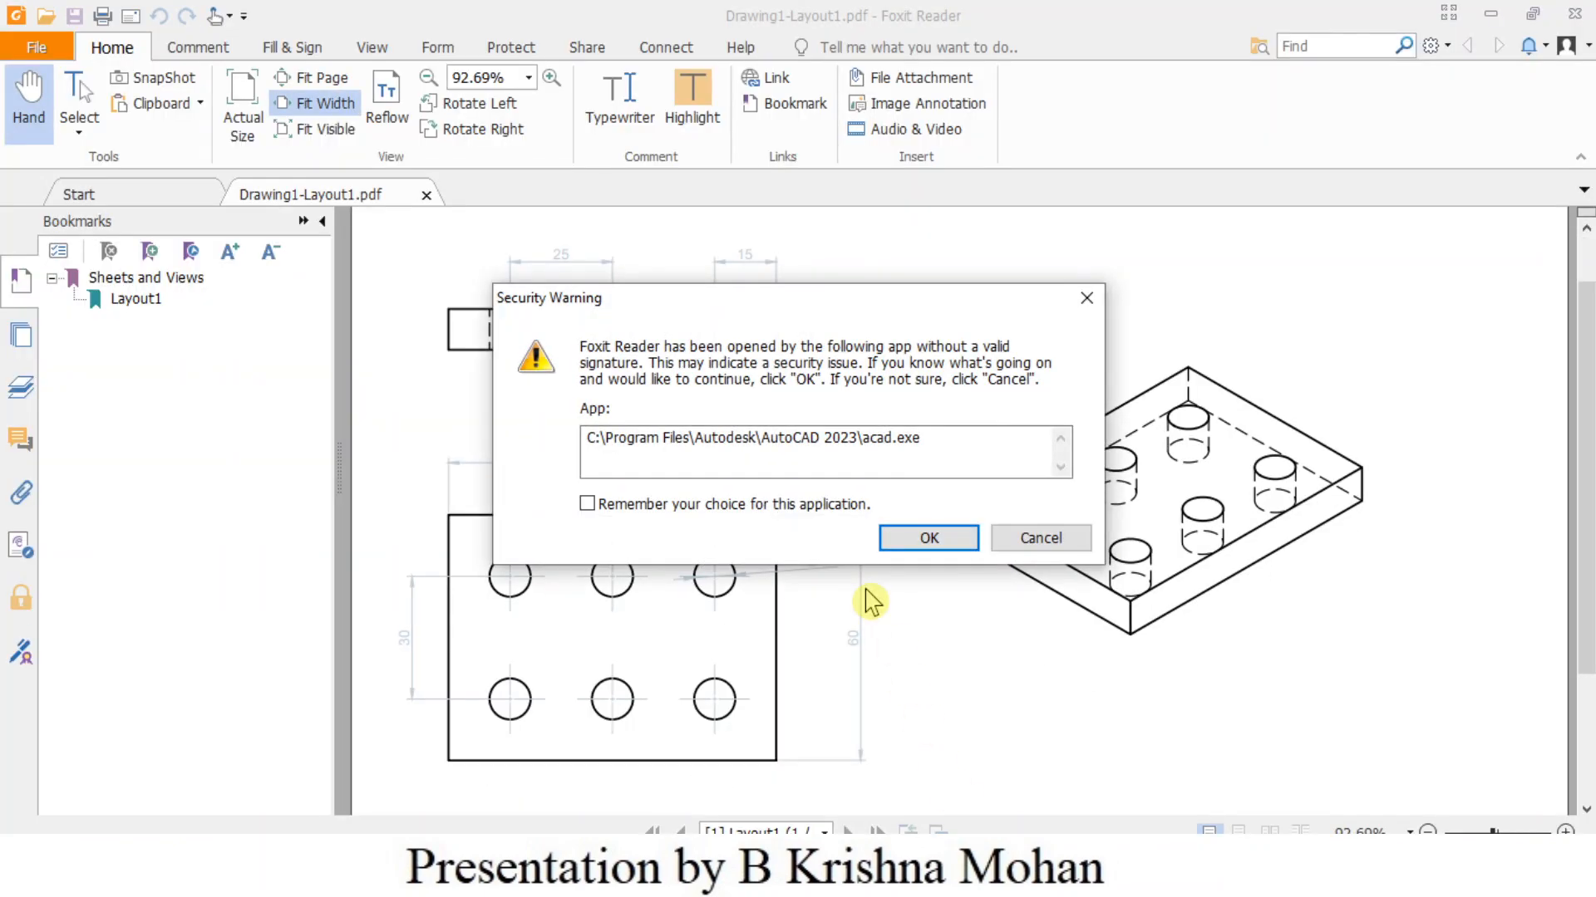
pyautogui.click(949, 542)
pyautogui.scroll(-4, 904, 694)
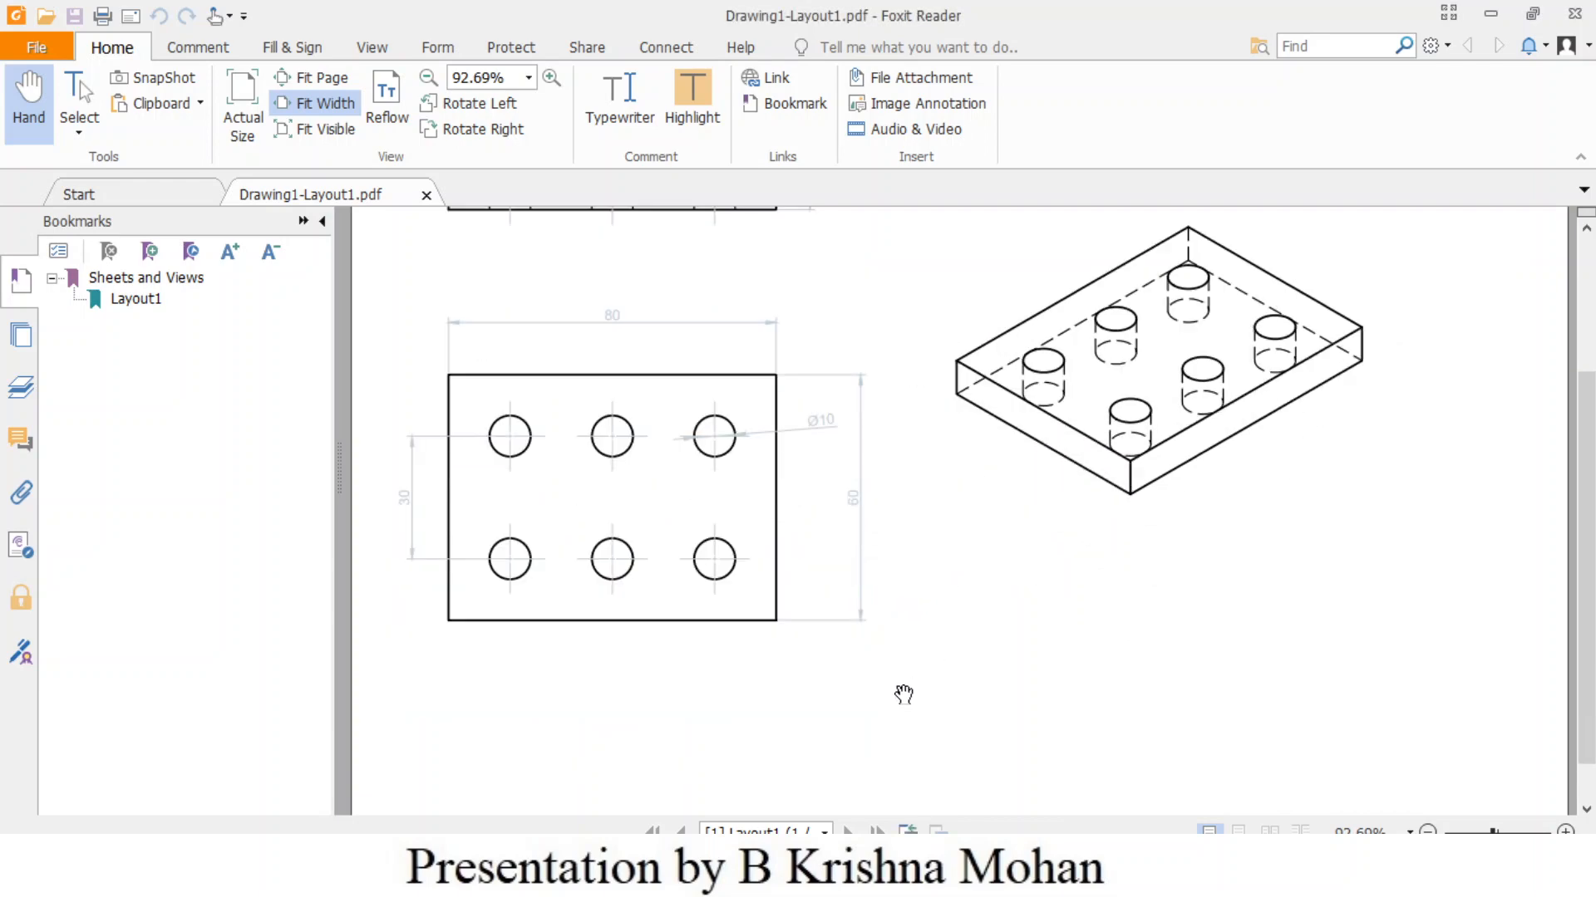
pyautogui.scroll(2, 902, 695)
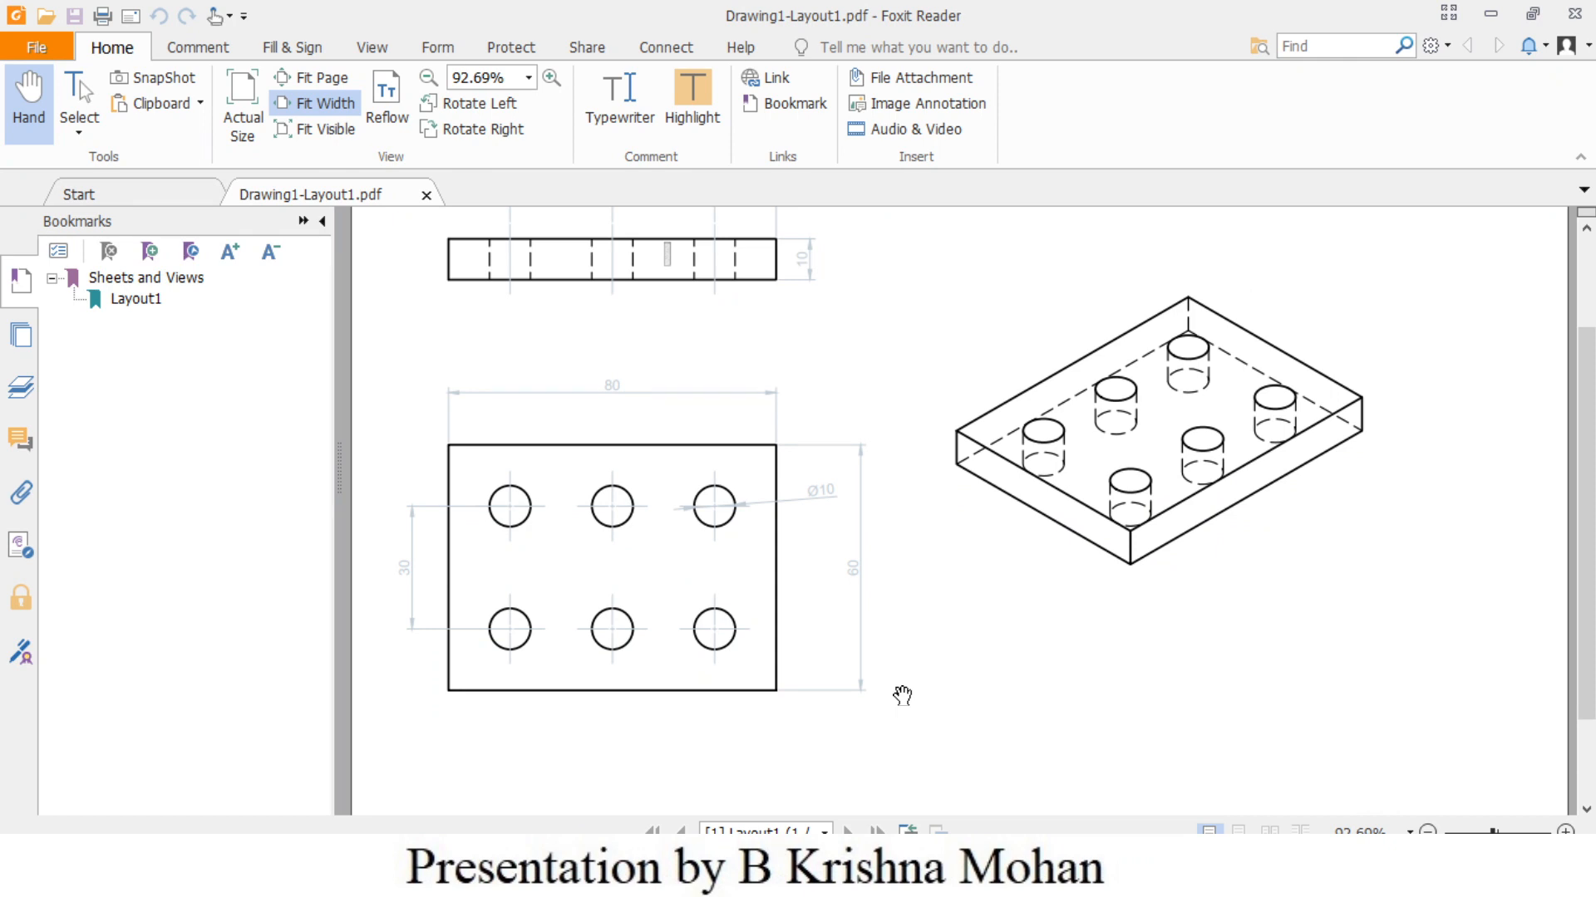
pyautogui.scroll(2, 903, 696)
pyautogui.scroll(-2, 902, 695)
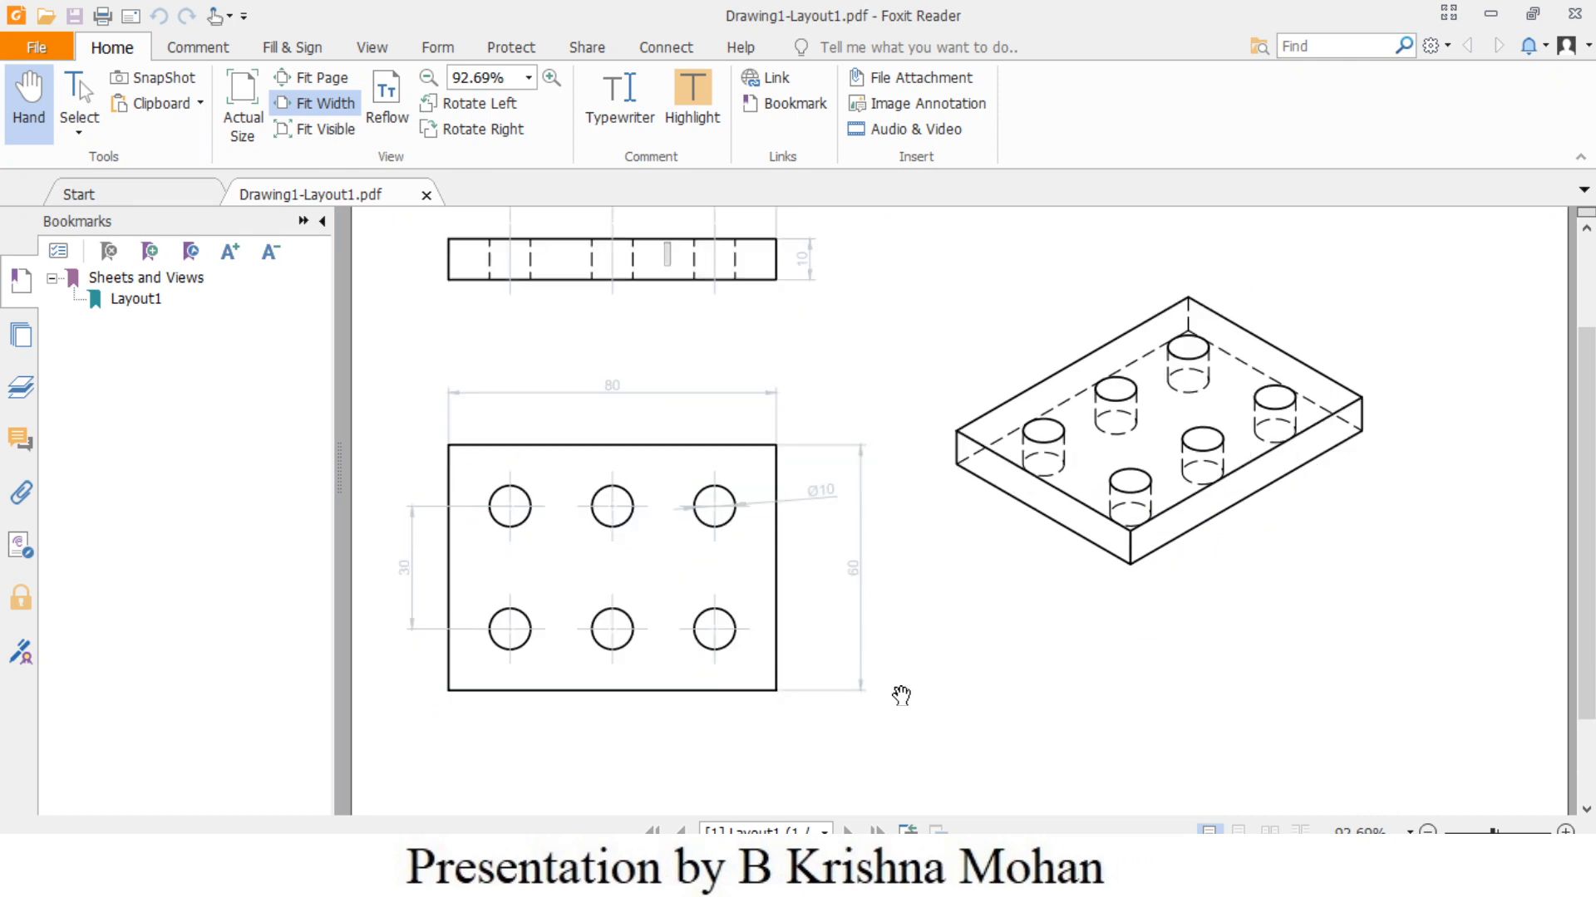